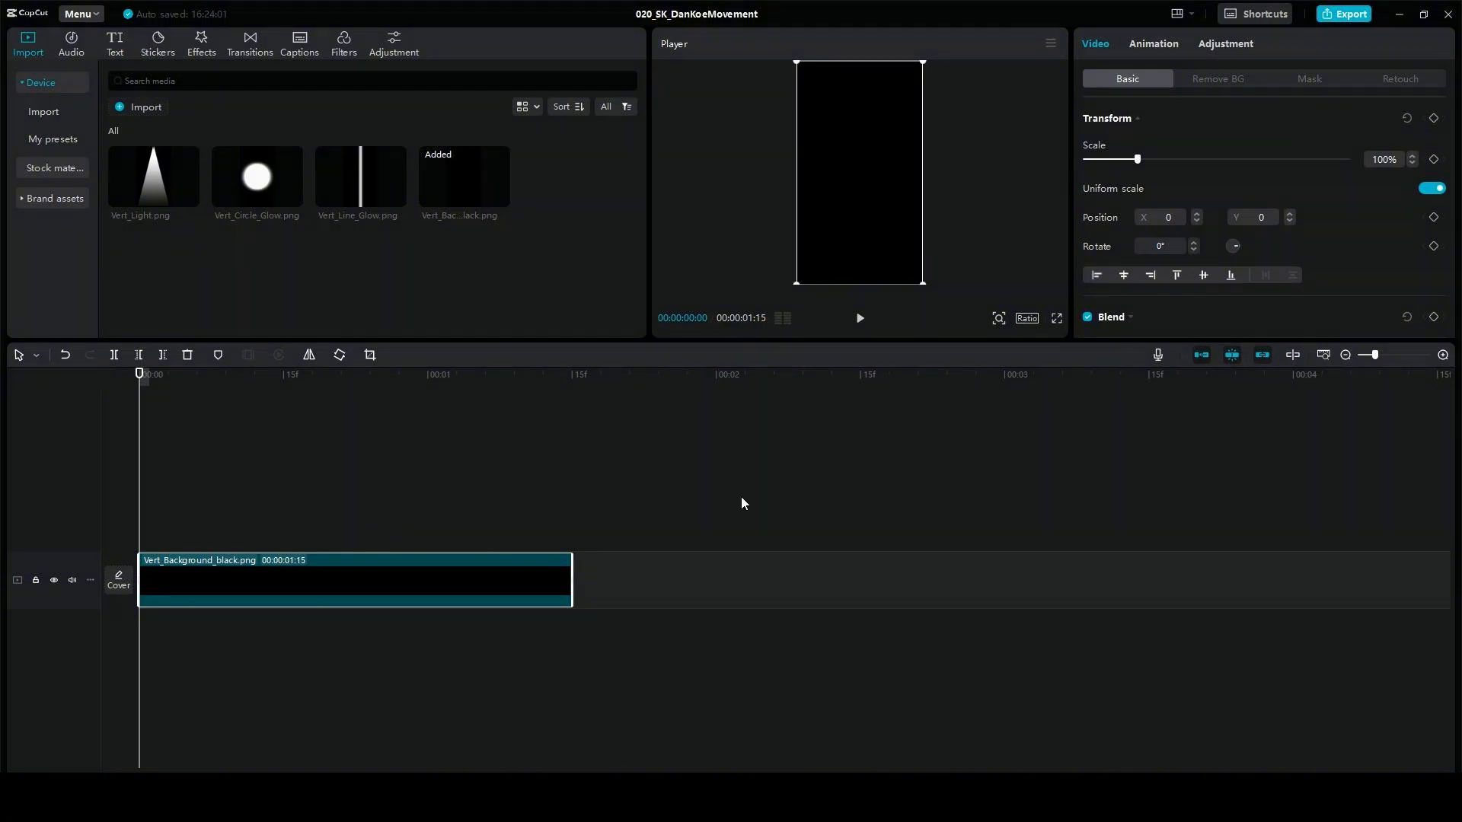
pyautogui.click(1028, 320)
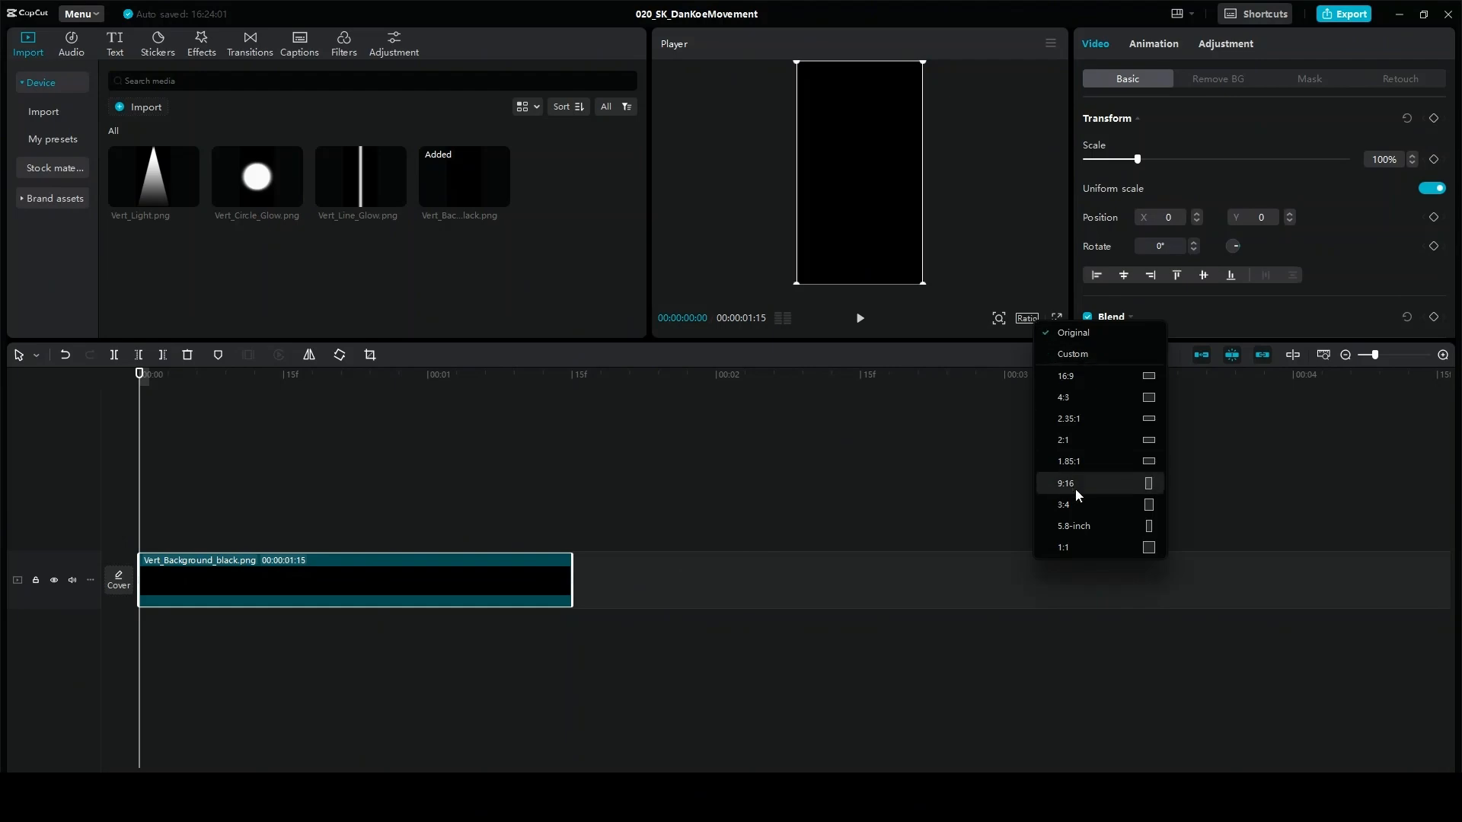
pyautogui.click(972, 245)
# - Add Vert_Line_Glow.png on a new track above the black background clip and scale it to 75%
pyautogui.moveTo(390, 190); pyautogui.dragTo(140, 525)
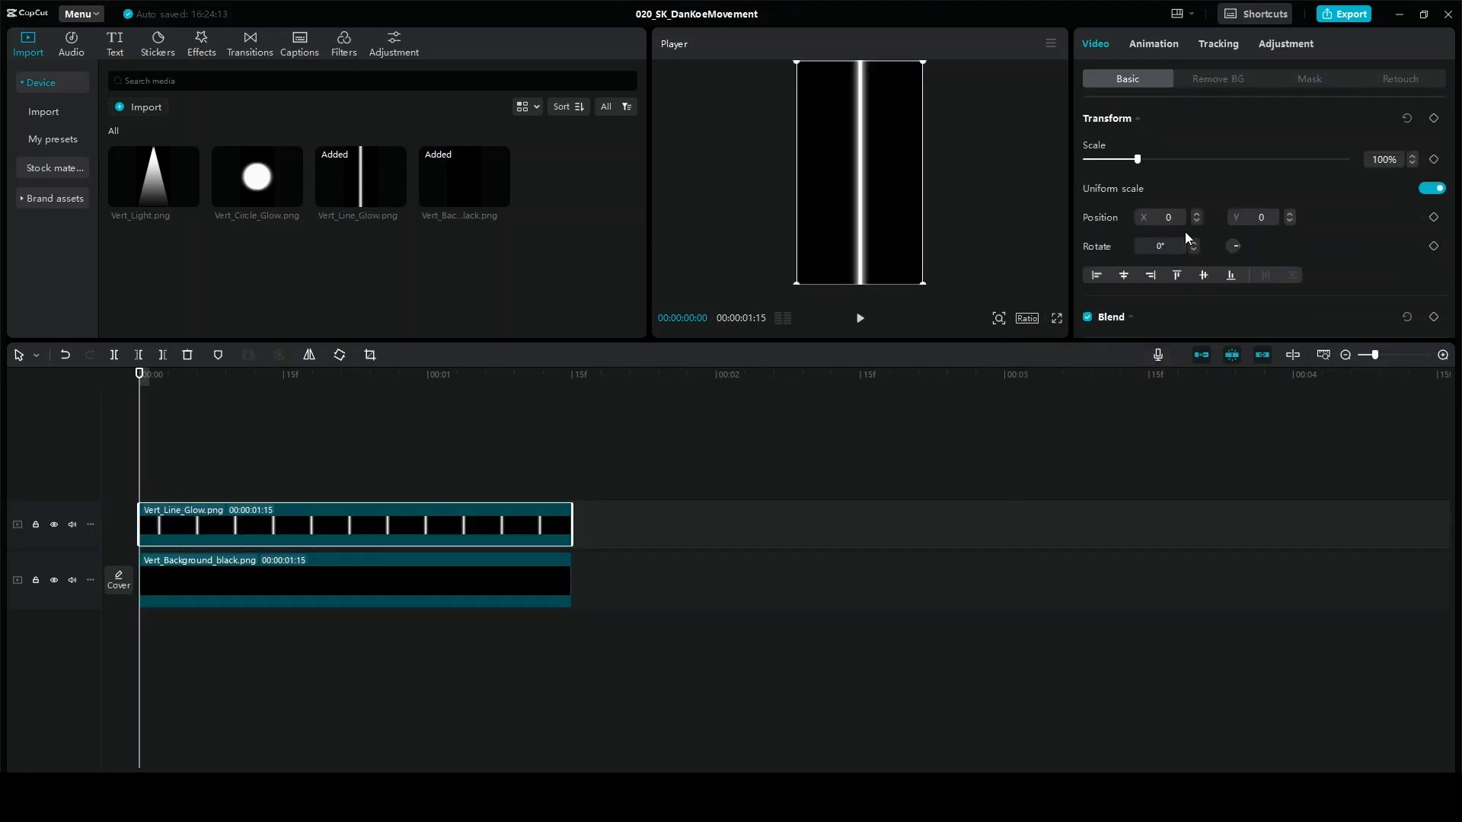
pyautogui.click(1382, 159)
pyautogui.write('75')
pyautogui.press('Return')
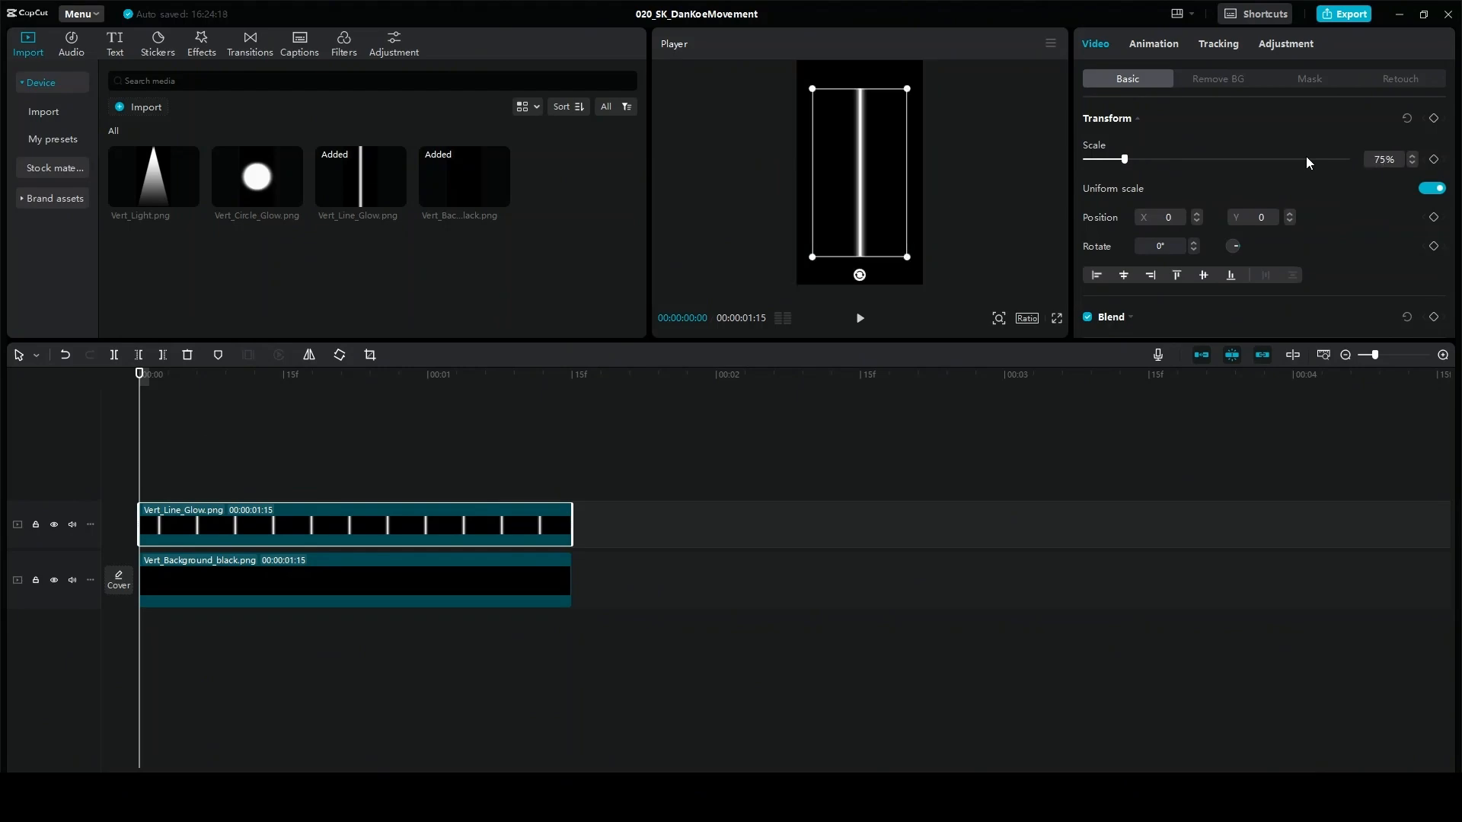
# - Rotate the glowing line 90° and move it down to the lower part of the frame, at about Y -1110
pyautogui.click(1154, 245)
pyautogui.write('90')
pyautogui.press('Return')
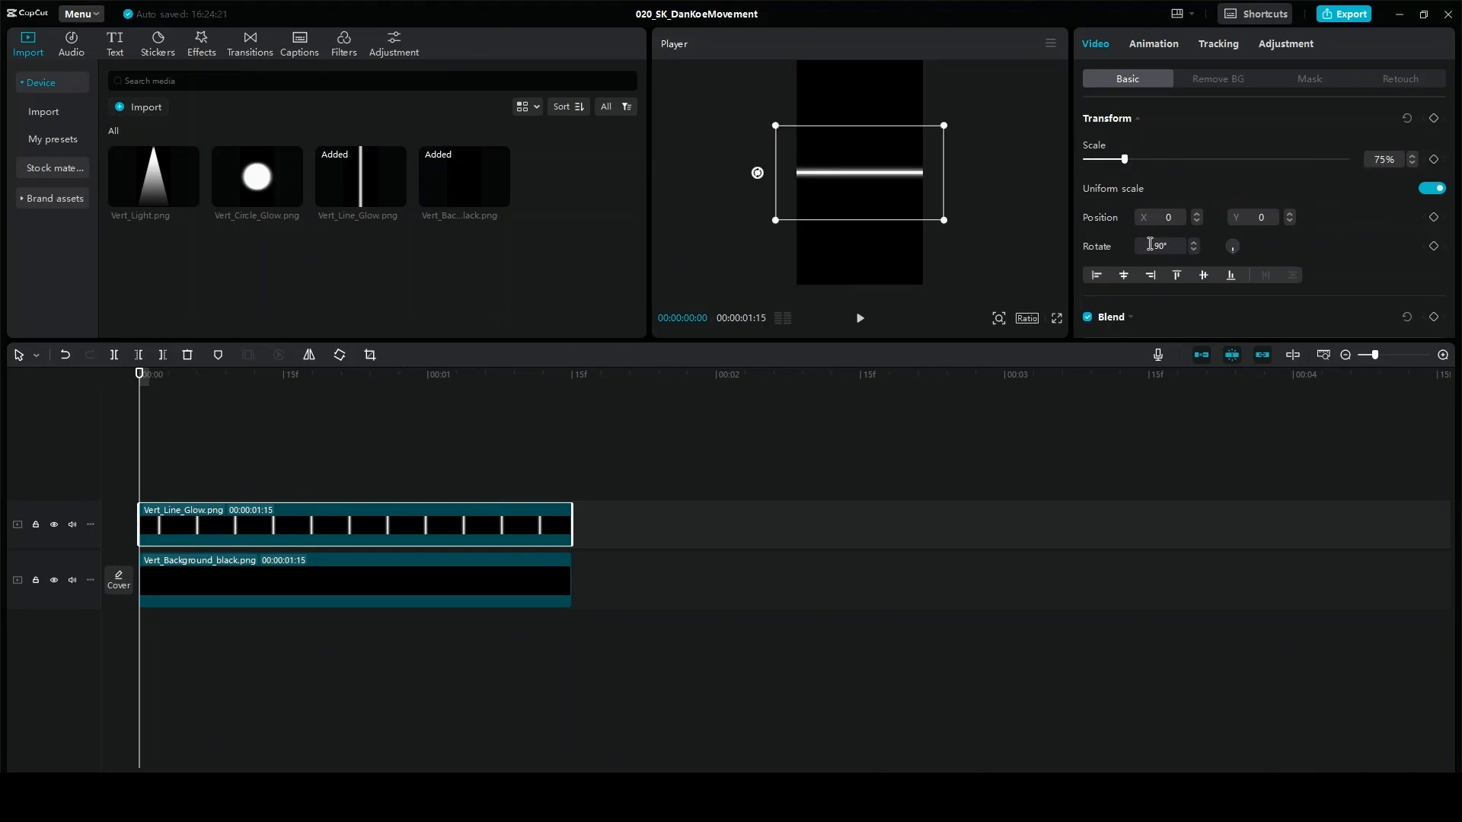
pyautogui.moveTo(849, 214); pyautogui.dragTo(849, 279)
# - Turn off uniform scaling for the glowing line and set its scale height to 100%
pyautogui.click(1432, 188)
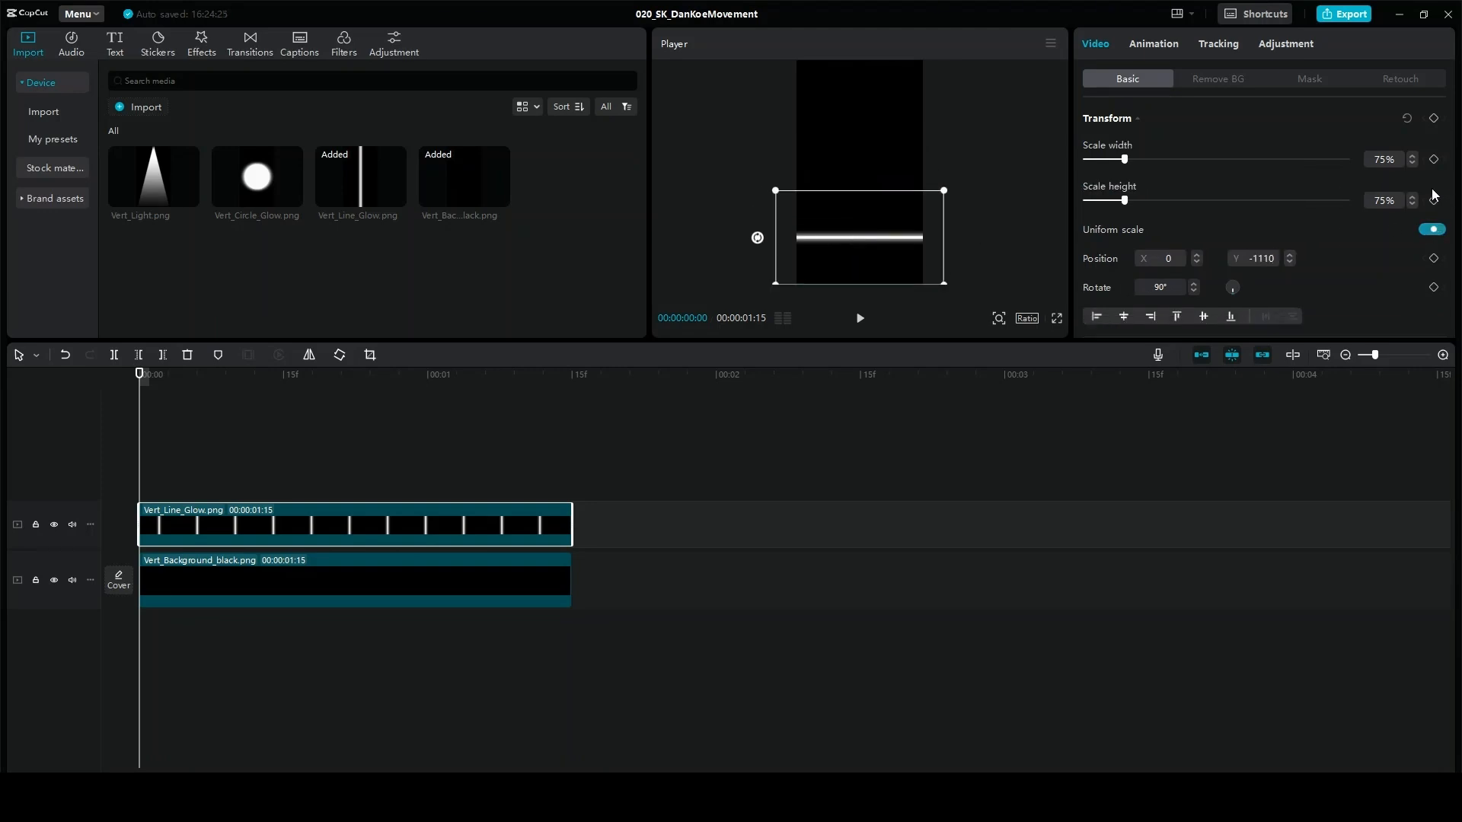
pyautogui.write('100')
pyautogui.press('Return')
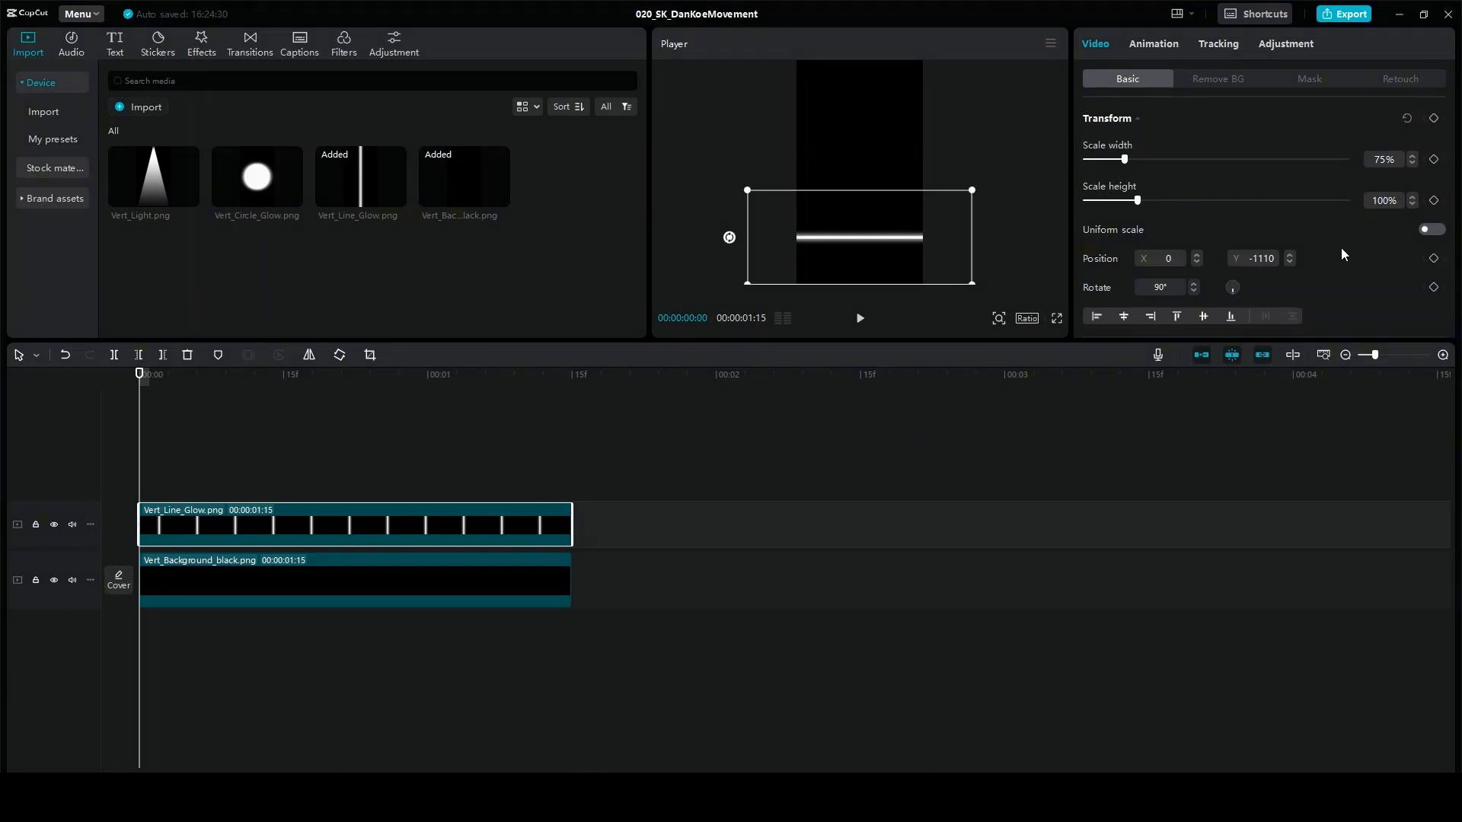
# - Set the glowing line's blend mode to Screen
pyautogui.scroll(-3, 1341, 254)
pyautogui.click(1172, 263)
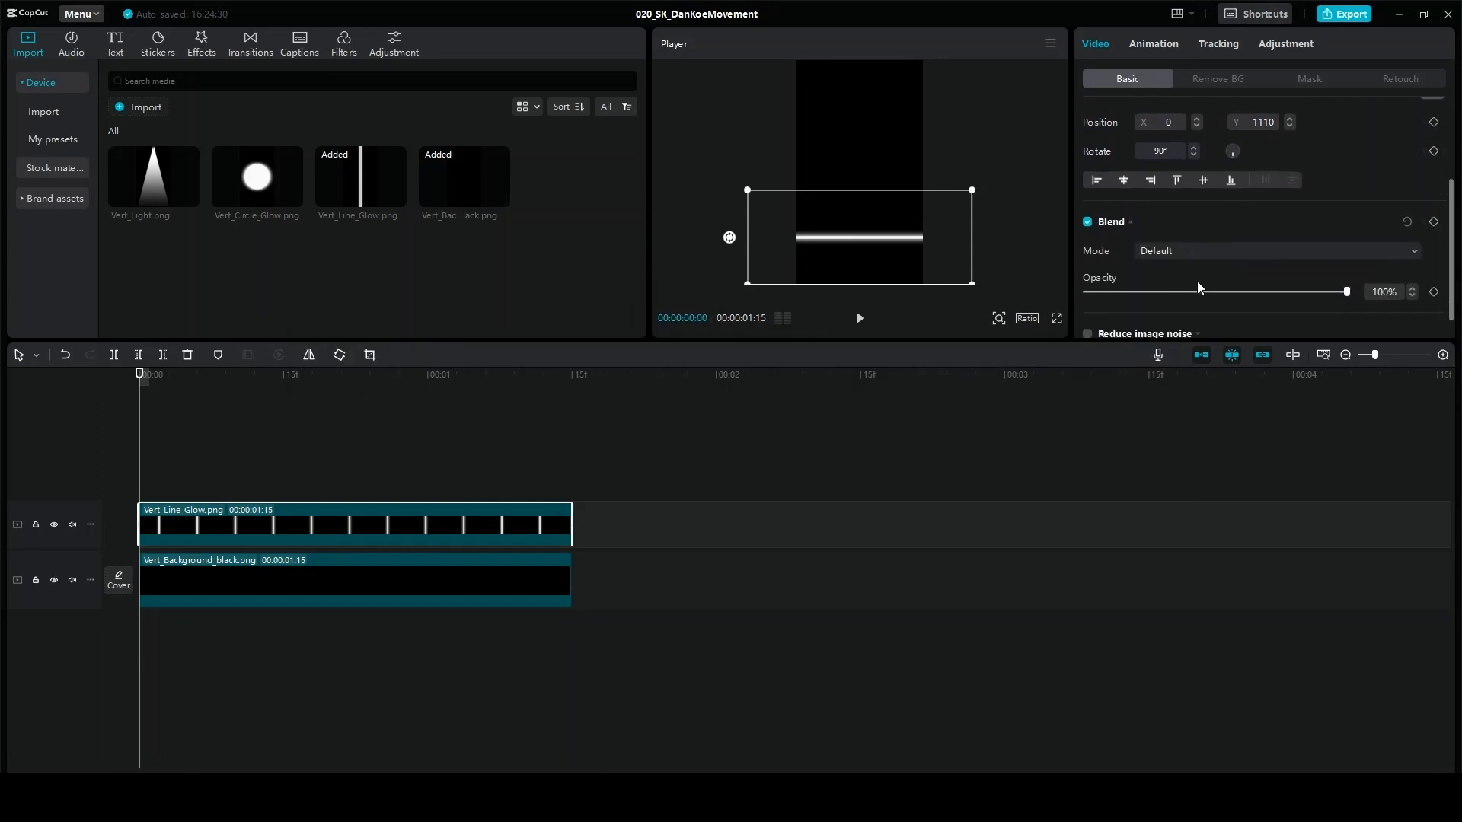
pyautogui.scroll(-1, 1196, 286)
pyautogui.click(1188, 239)
pyautogui.click(1189, 312)
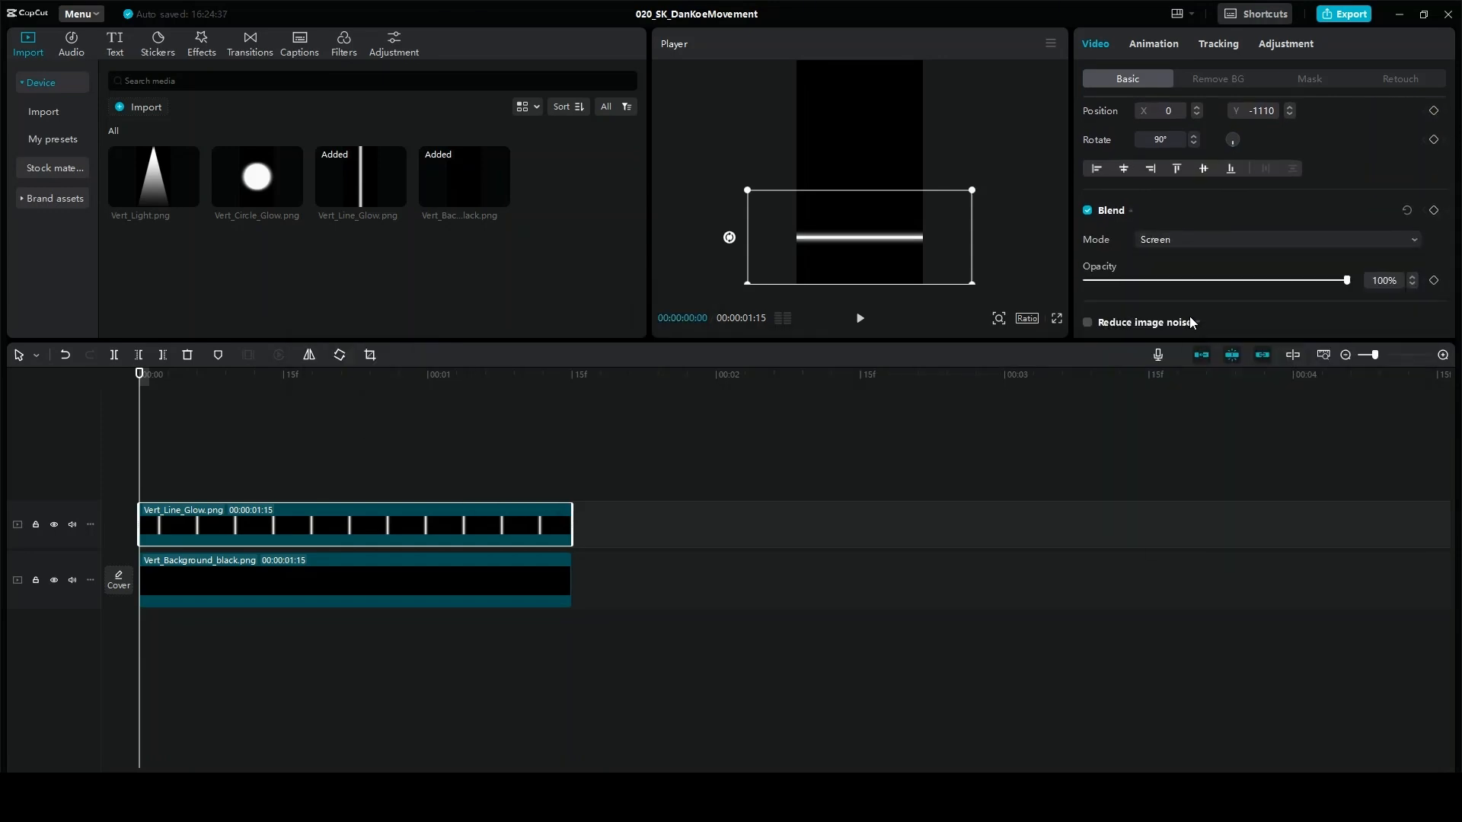
# - Add Vert_Circle_Glow.png on a new track above the line clip and set its blend mode to Screen
pyautogui.moveTo(272, 177); pyautogui.dragTo(192, 472)
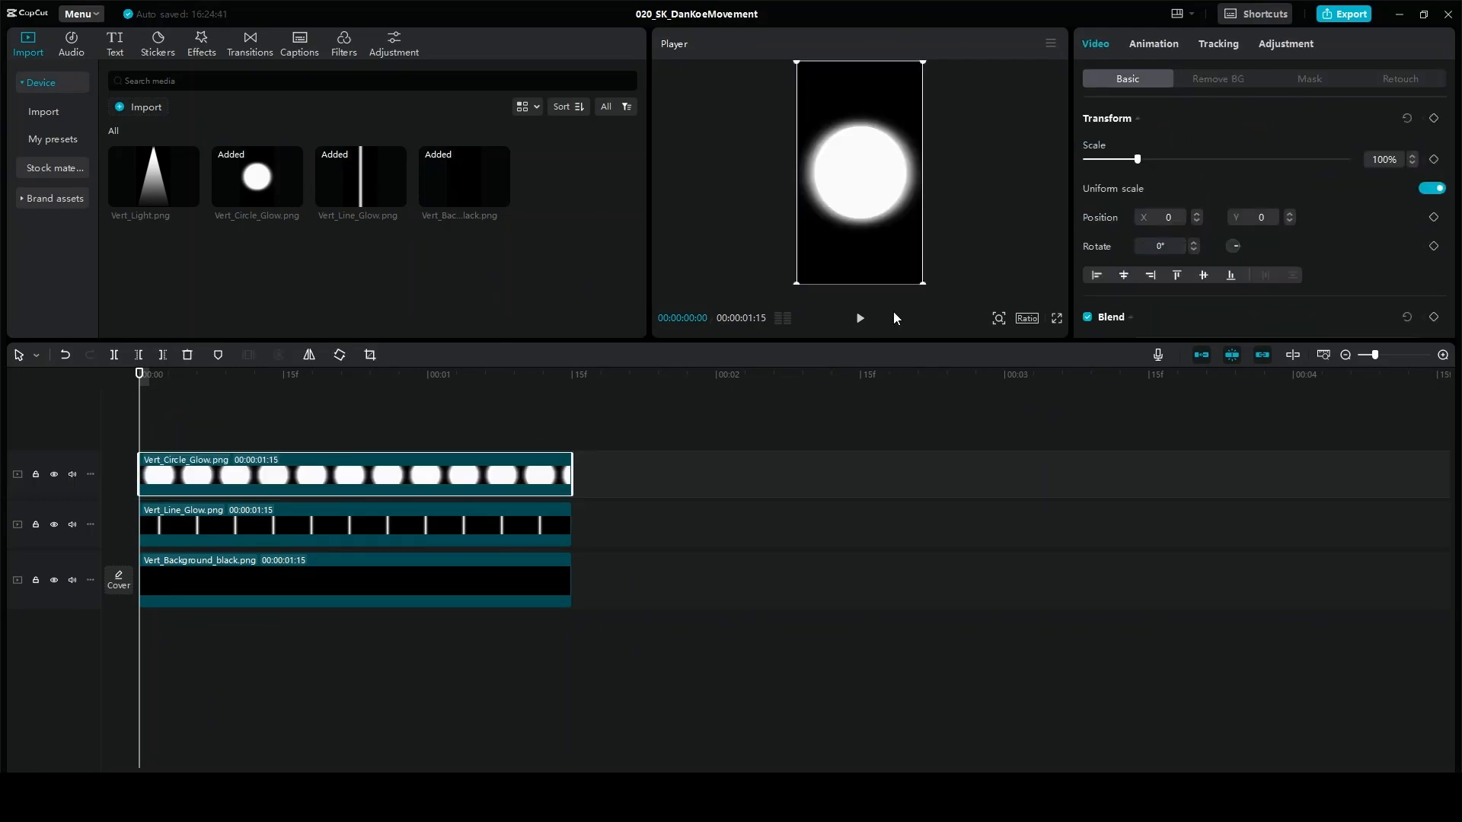
pyautogui.scroll(-1, 1297, 279)
pyautogui.click(1246, 290)
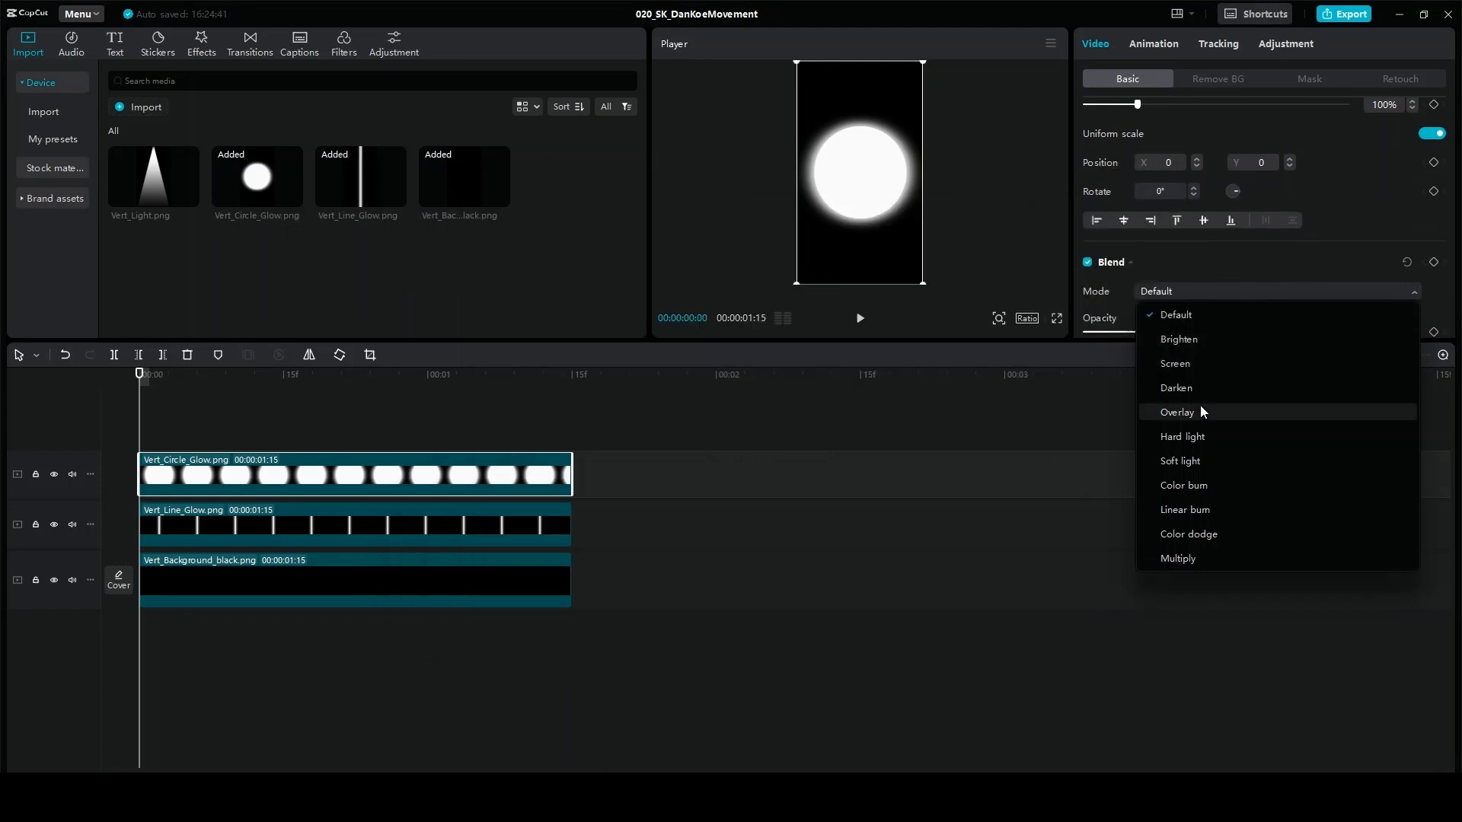
pyautogui.click(1188, 363)
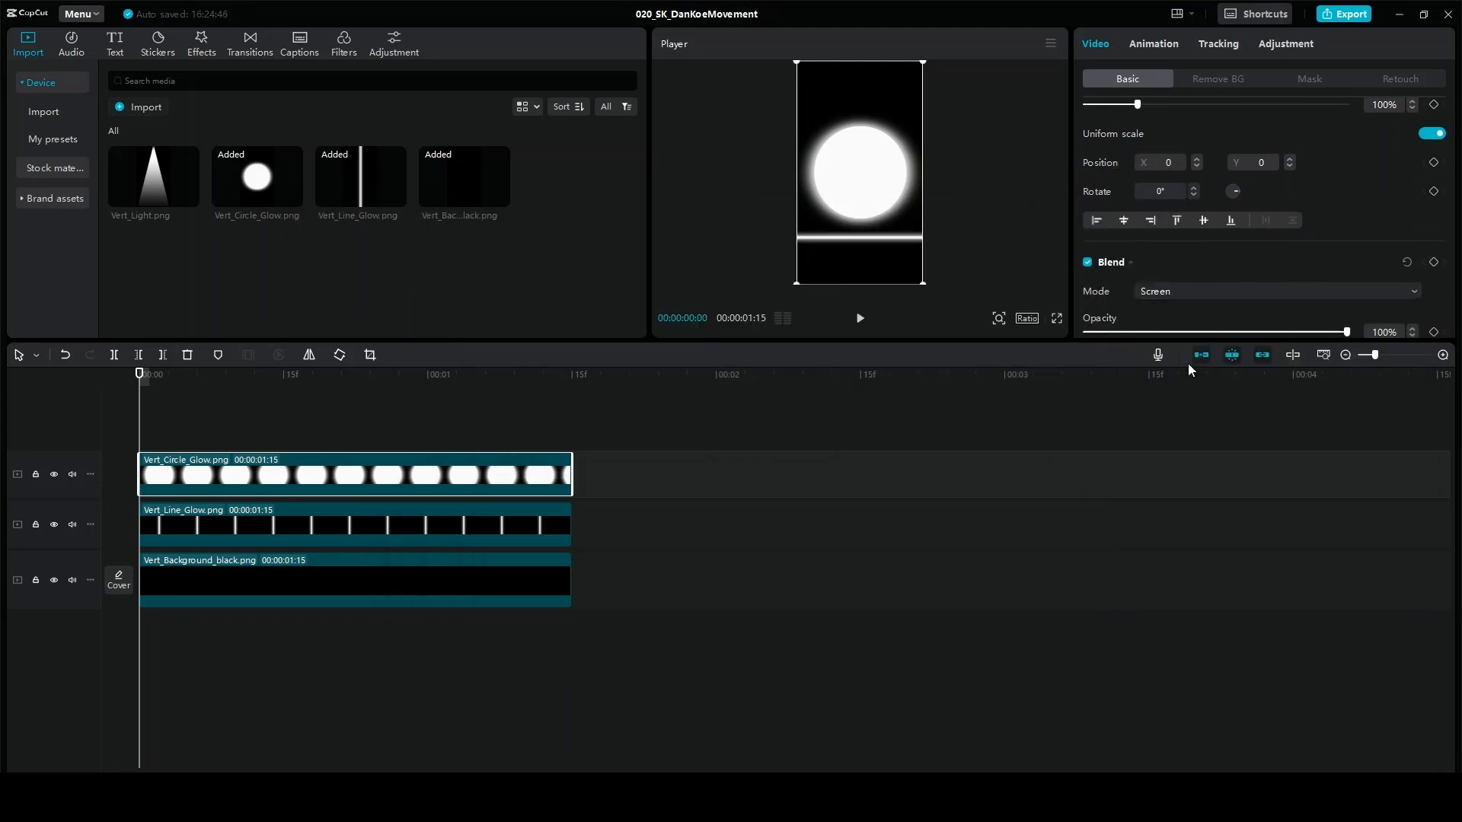
# - Scale the glowing circle to 10% and move it down onto the line's centre, at about Y -1132
pyautogui.click(1386, 106)
pyautogui.write('10')
pyautogui.press('Return')
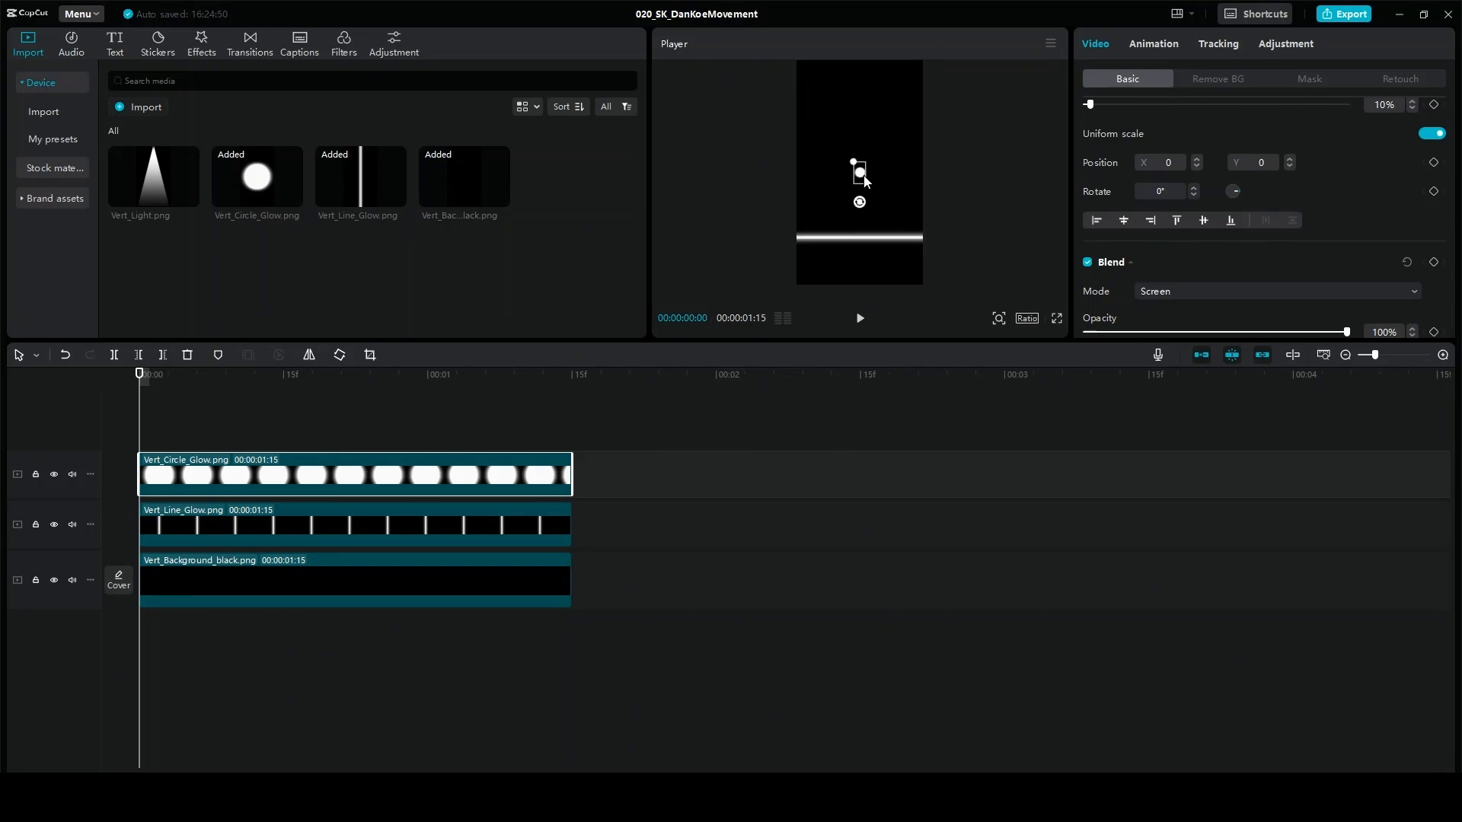
pyautogui.click(996, 322)
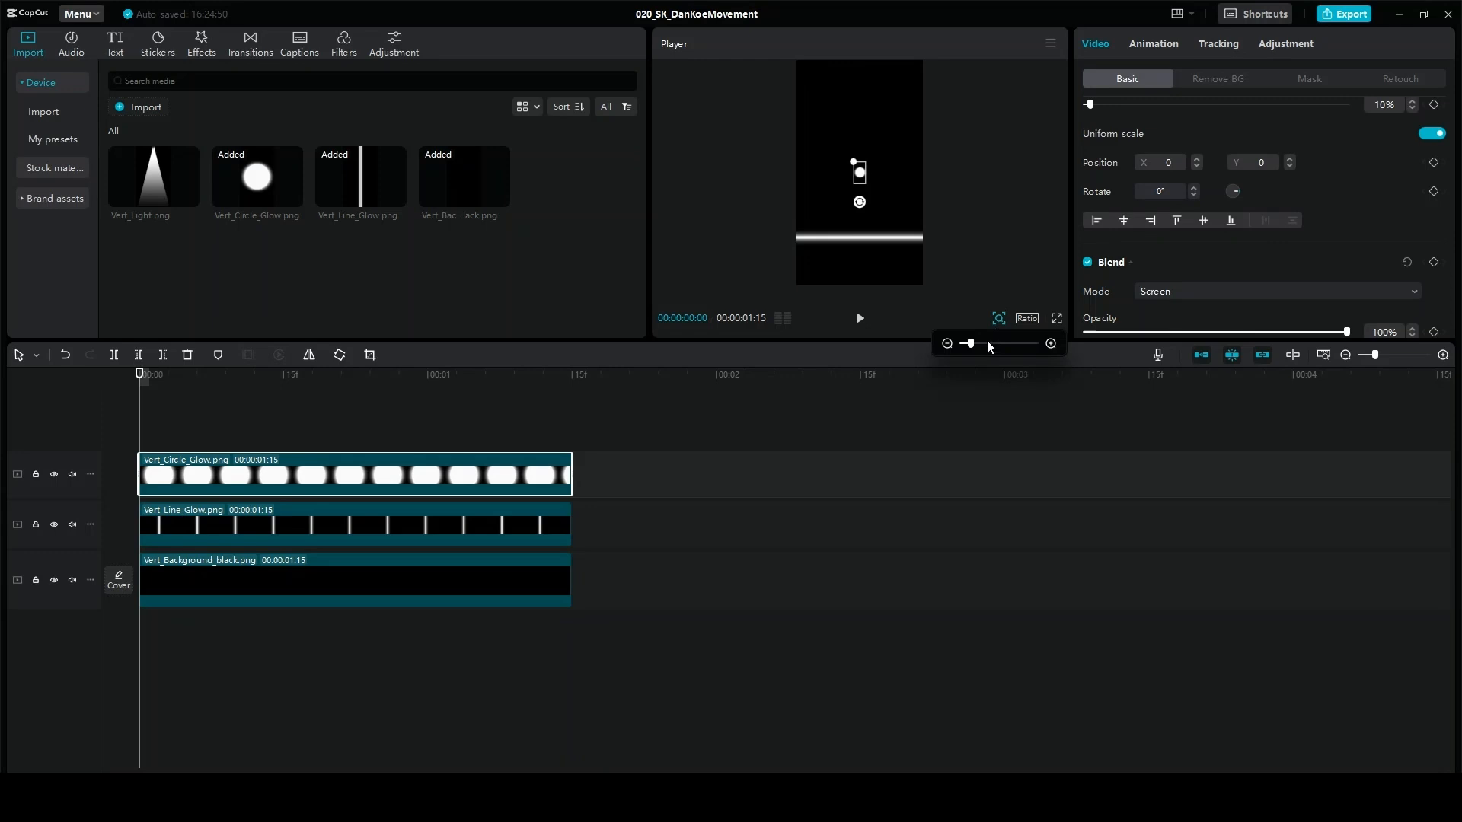
pyautogui.click(985, 343)
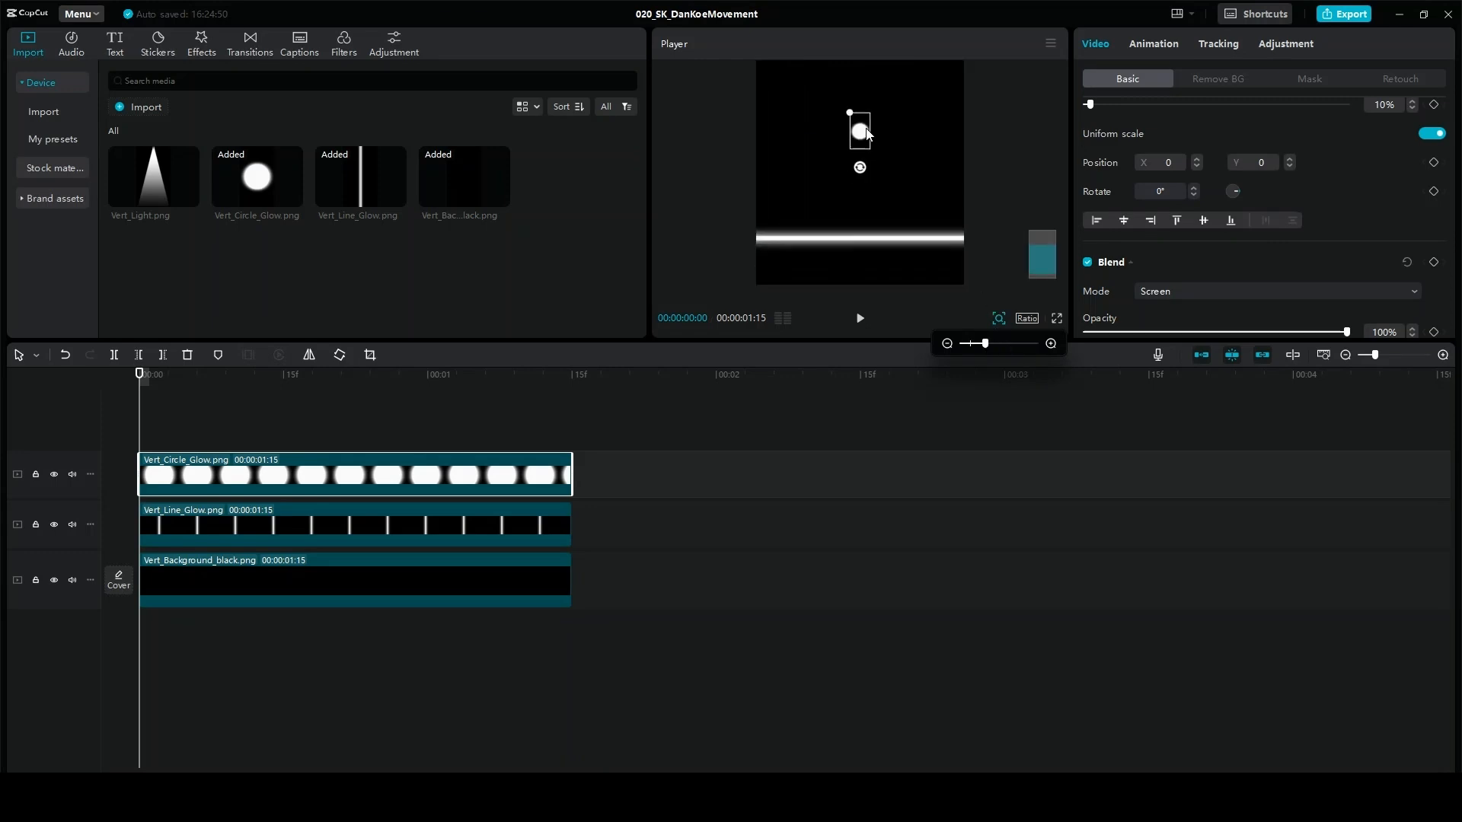
pyautogui.moveTo(864, 134); pyautogui.dragTo(866, 244)
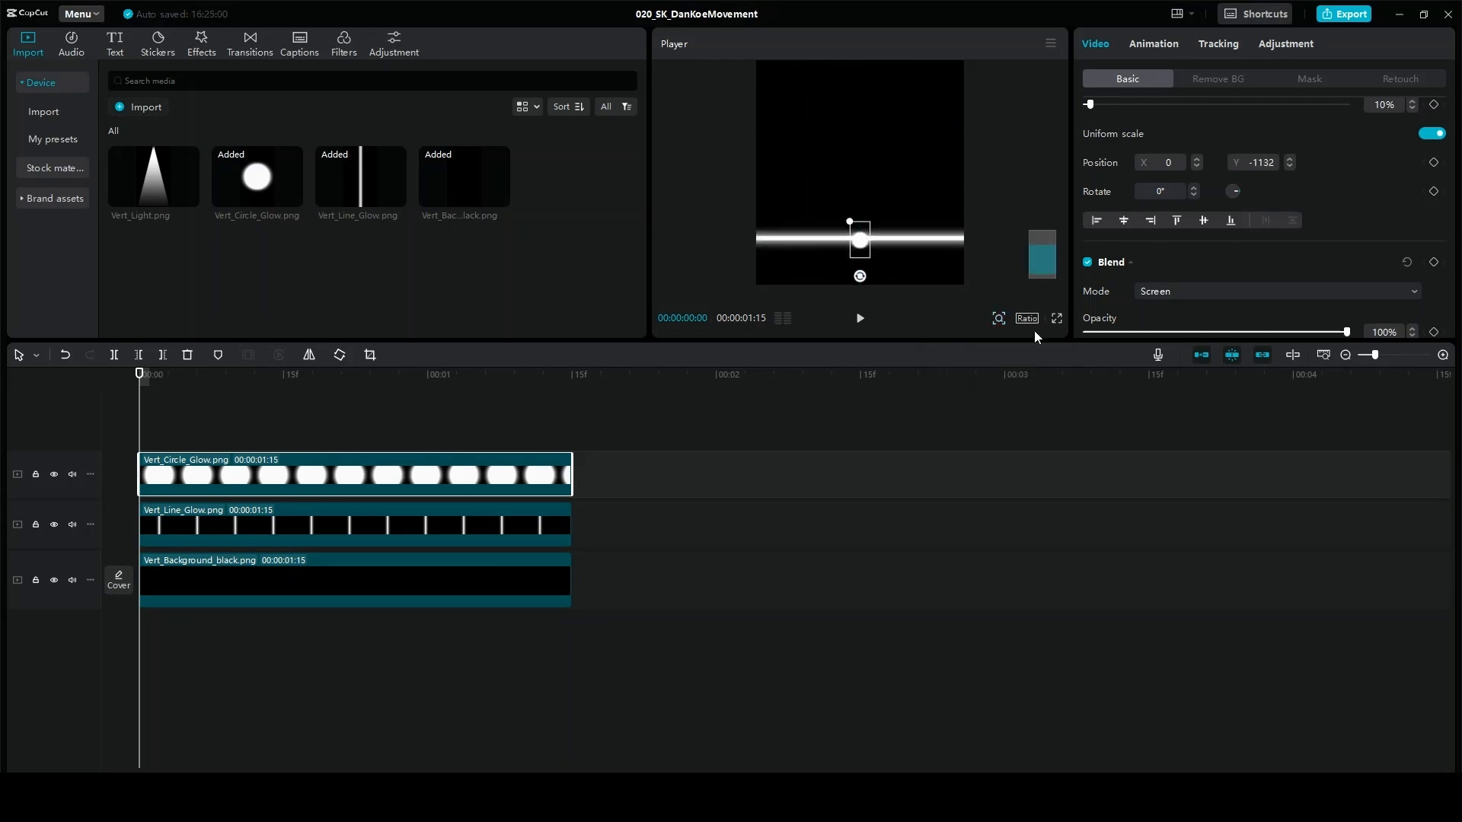
# - Fine-tune the circle's vertical position so it is centred on the line, at about Y -1112
pyautogui.click(998, 319)
pyautogui.click(994, 344)
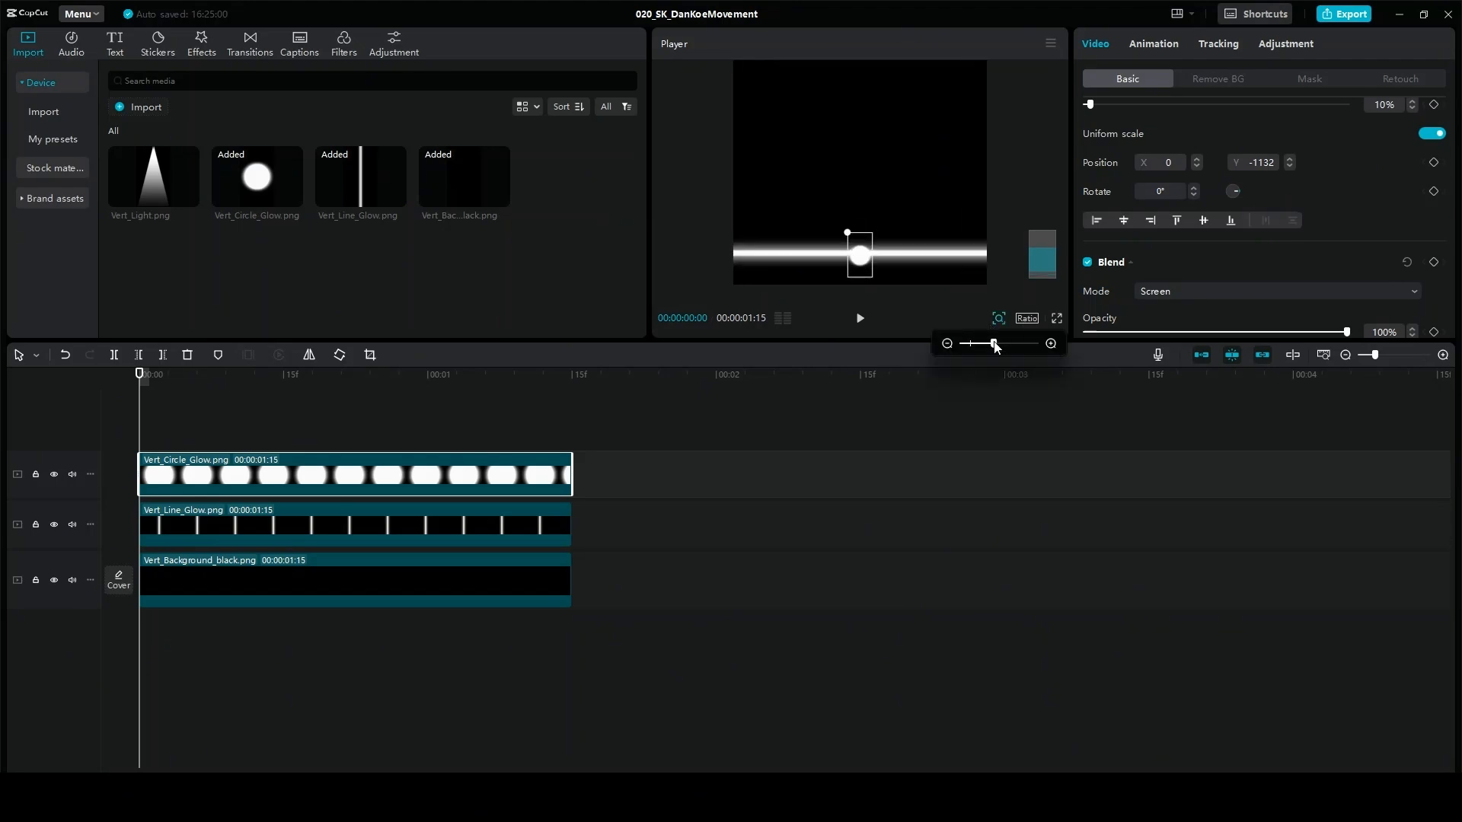
pyautogui.moveTo(997, 344); pyautogui.dragTo(1006, 344)
pyautogui.scroll(-1, 940, 199)
pyautogui.moveTo(863, 221); pyautogui.dragTo(864, 226)
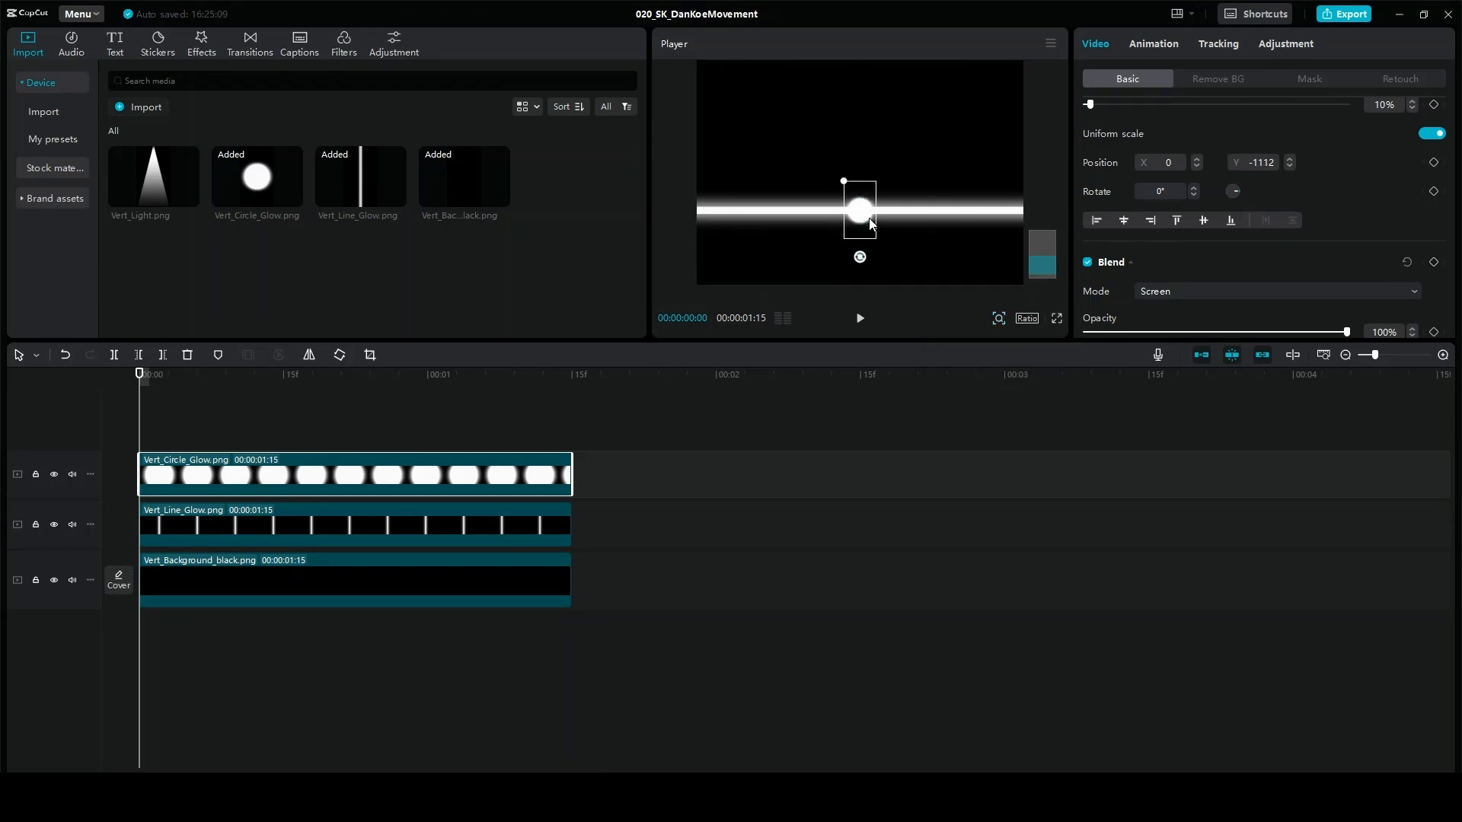
# - Reduce the circle's scale to 8% and check the composition in a full-screen preview
pyautogui.click(1412, 108)
pyautogui.click(1413, 109)
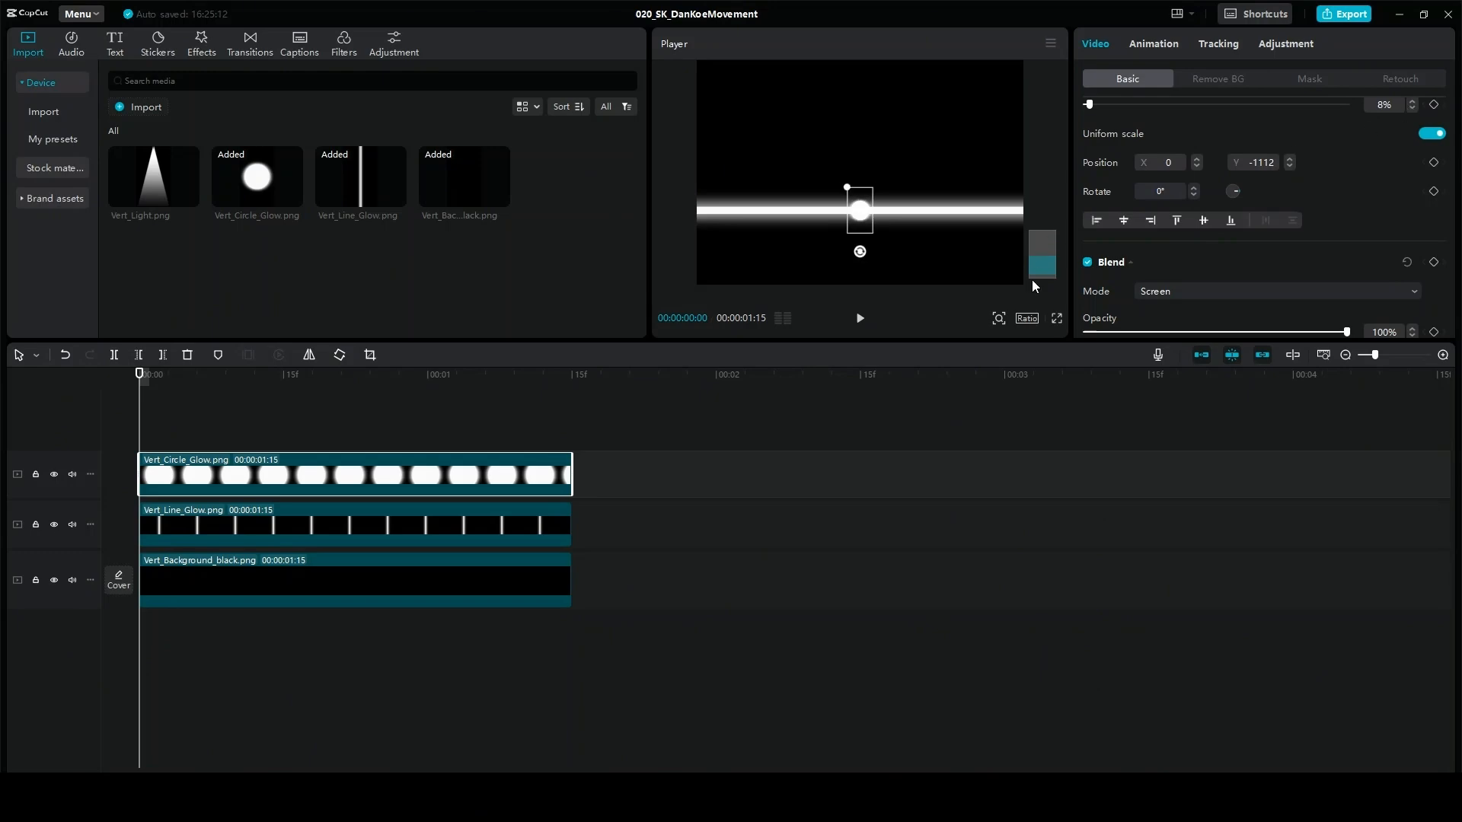
pyautogui.click(1056, 319)
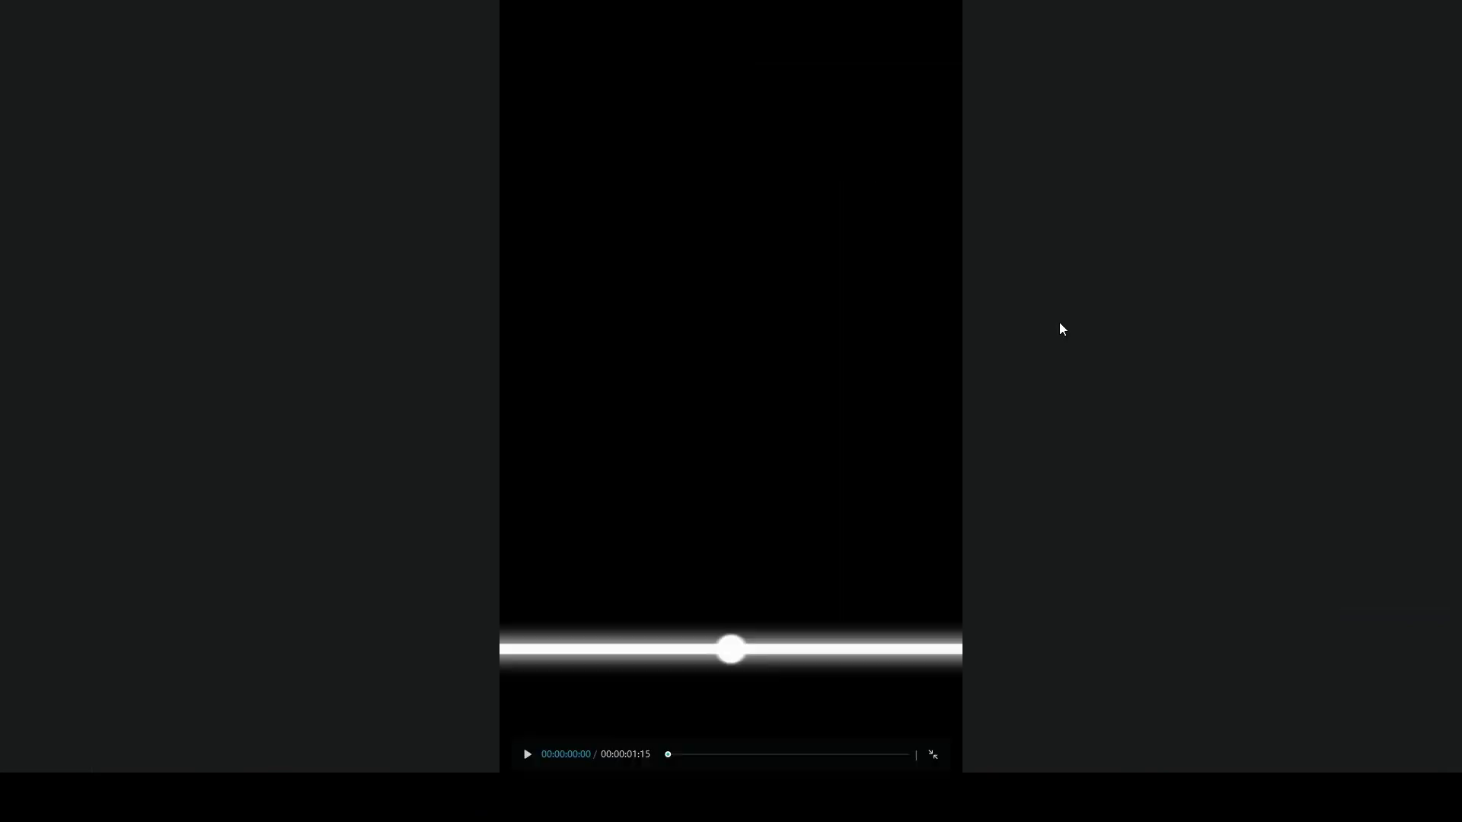
pyautogui.press('Escape')
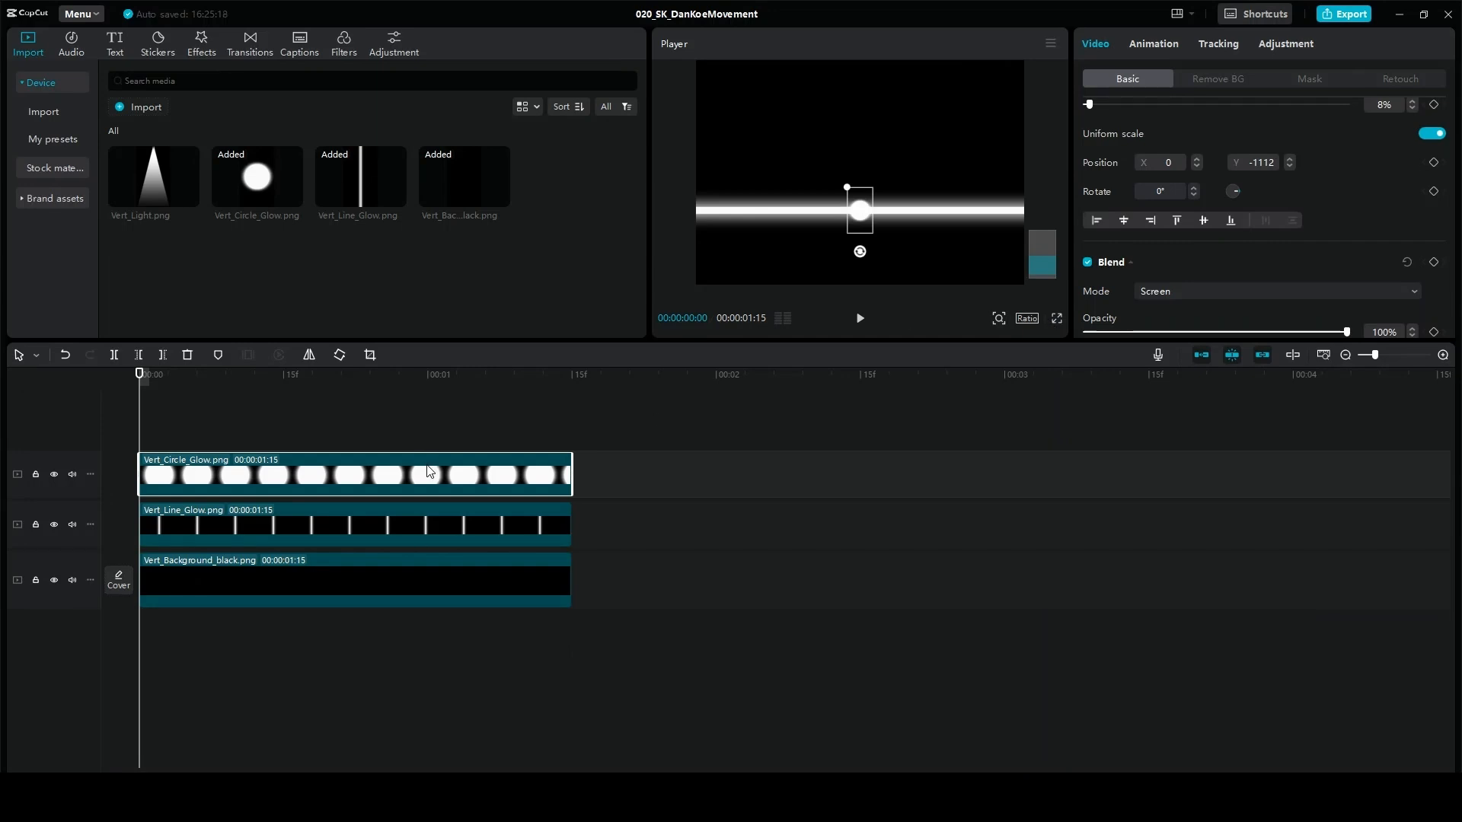
# - Duplicate the circle clip twice and place the copies near the line's left and right ends, at about X -936 and 956
pyautogui.hotkey('ctrl', 'c')
pyautogui.hotkey('ctrl', 'v')
pyautogui.hotkey('ctrl', 'v')
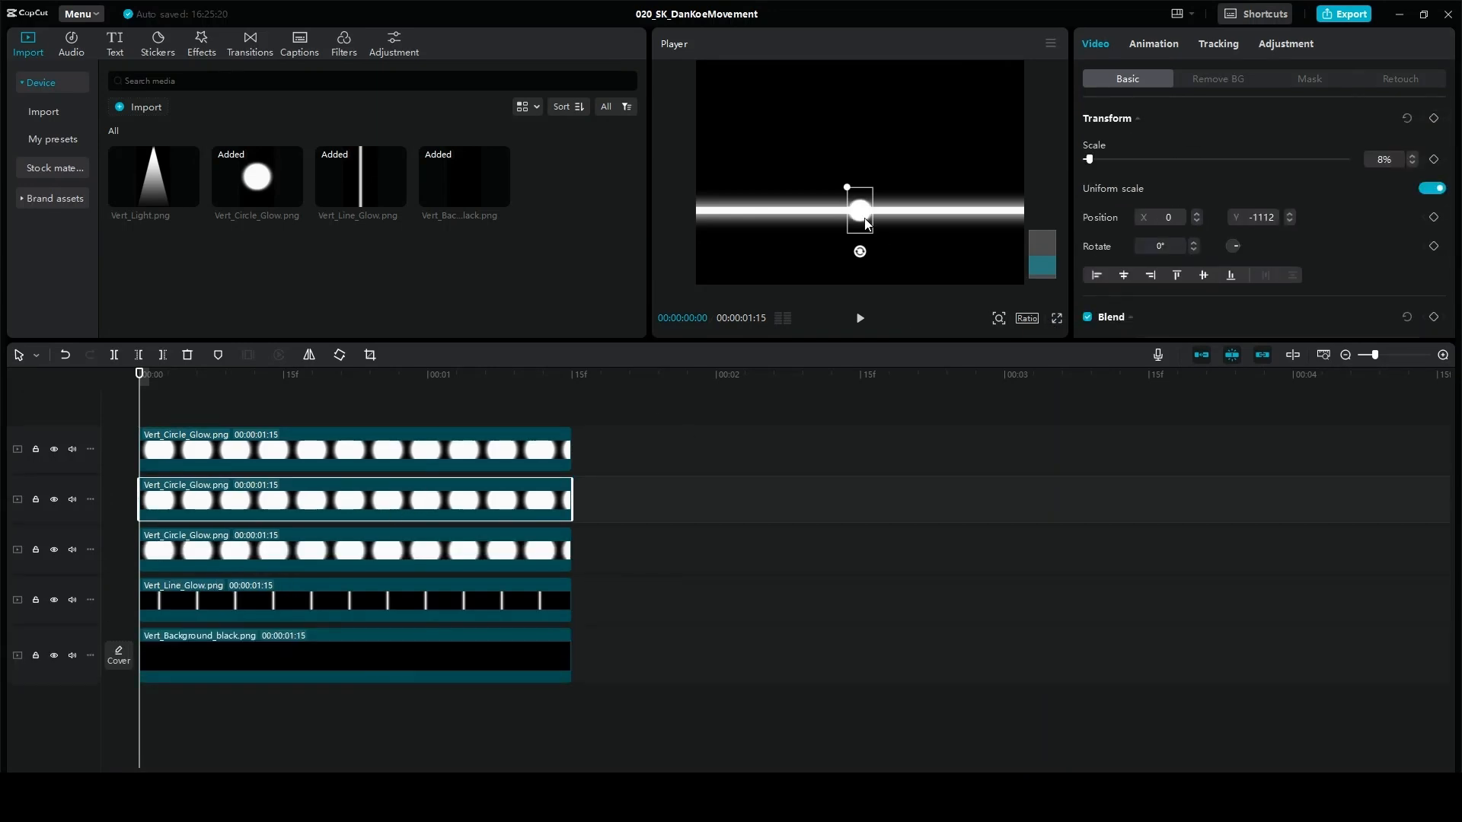
pyautogui.moveTo(865, 221); pyautogui.dragTo(723, 229)
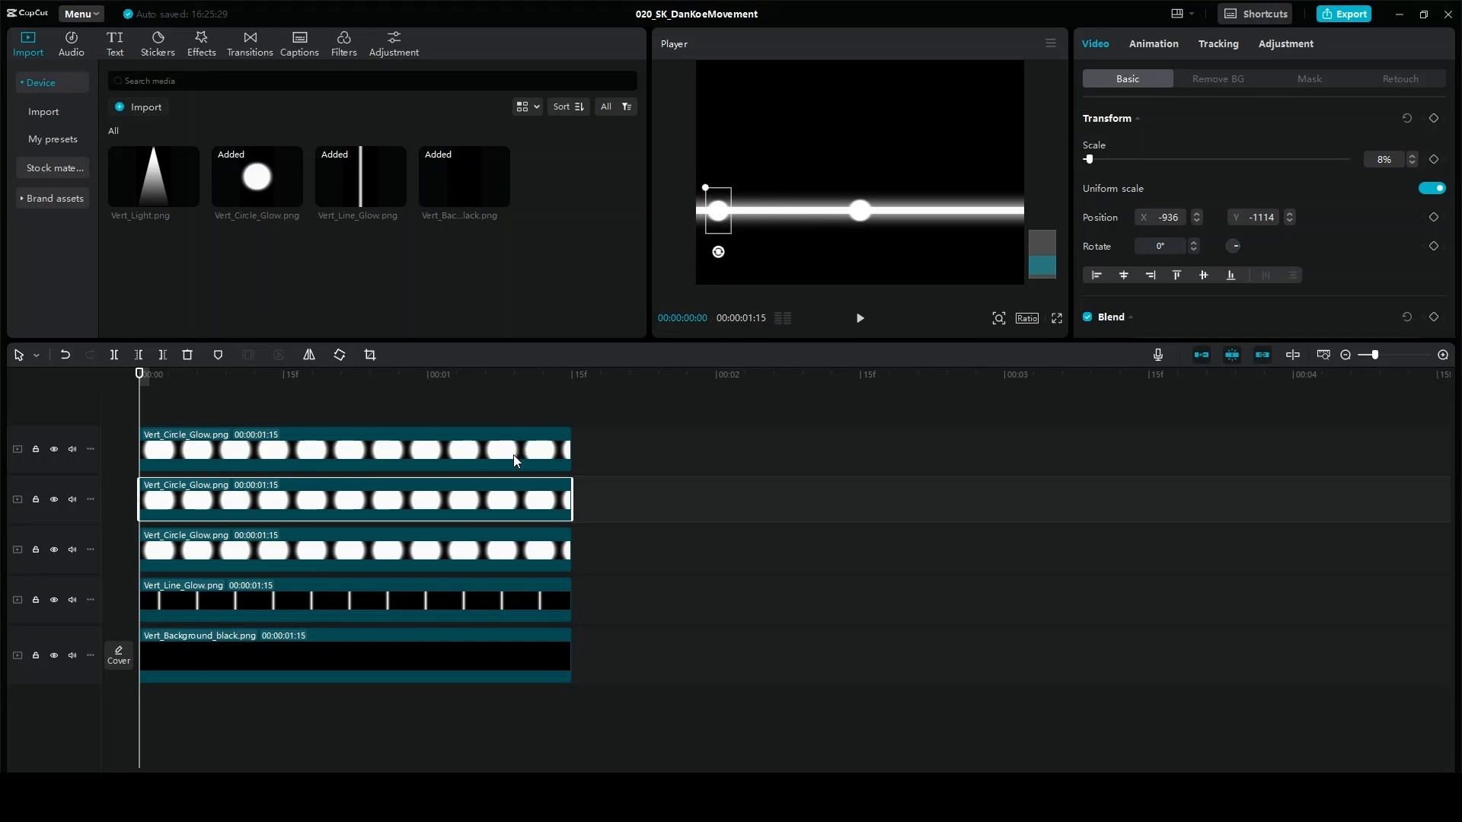
pyautogui.click(513, 459)
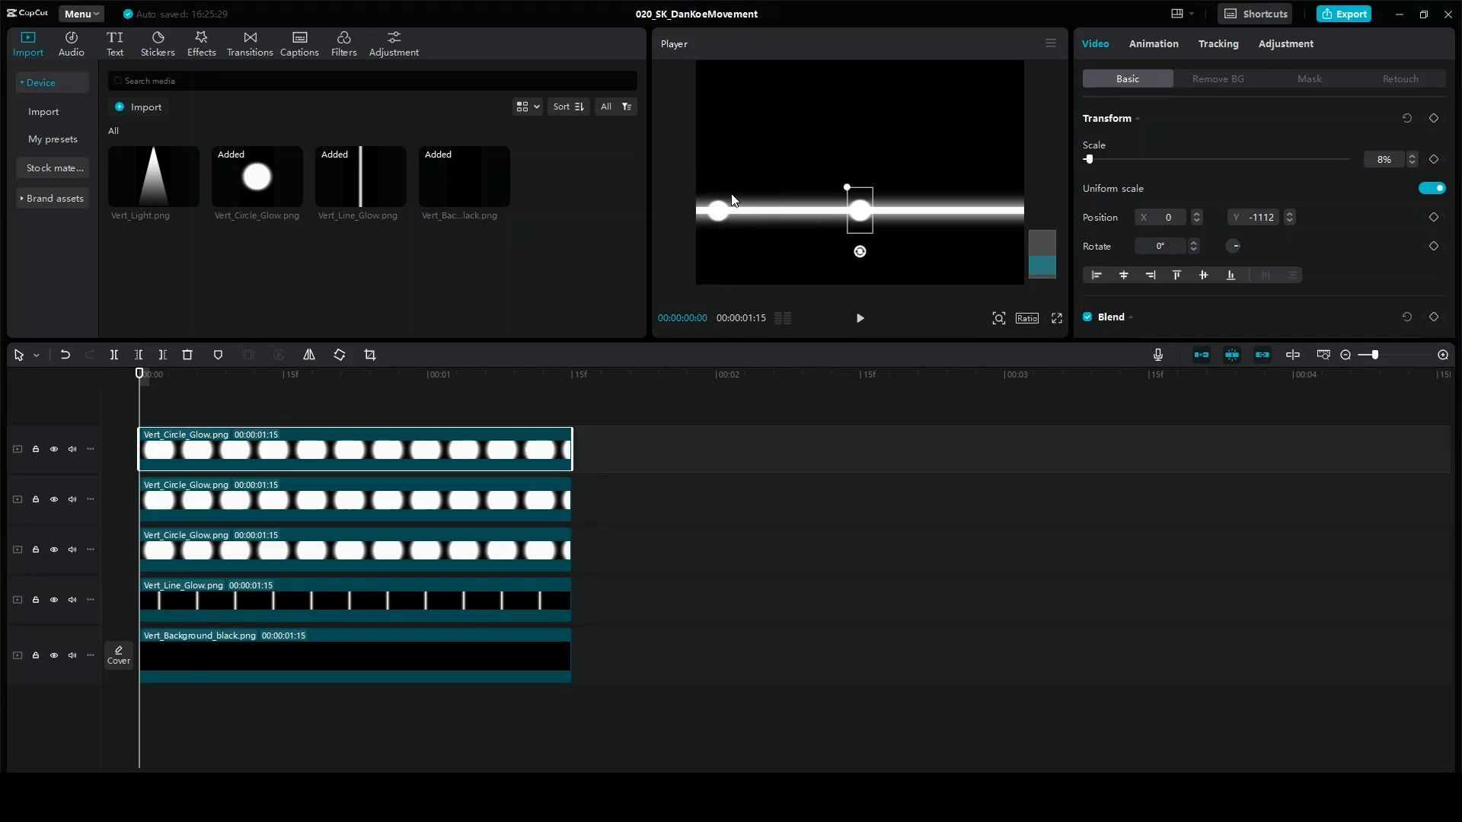
pyautogui.moveTo(873, 221); pyautogui.dragTo(1010, 221)
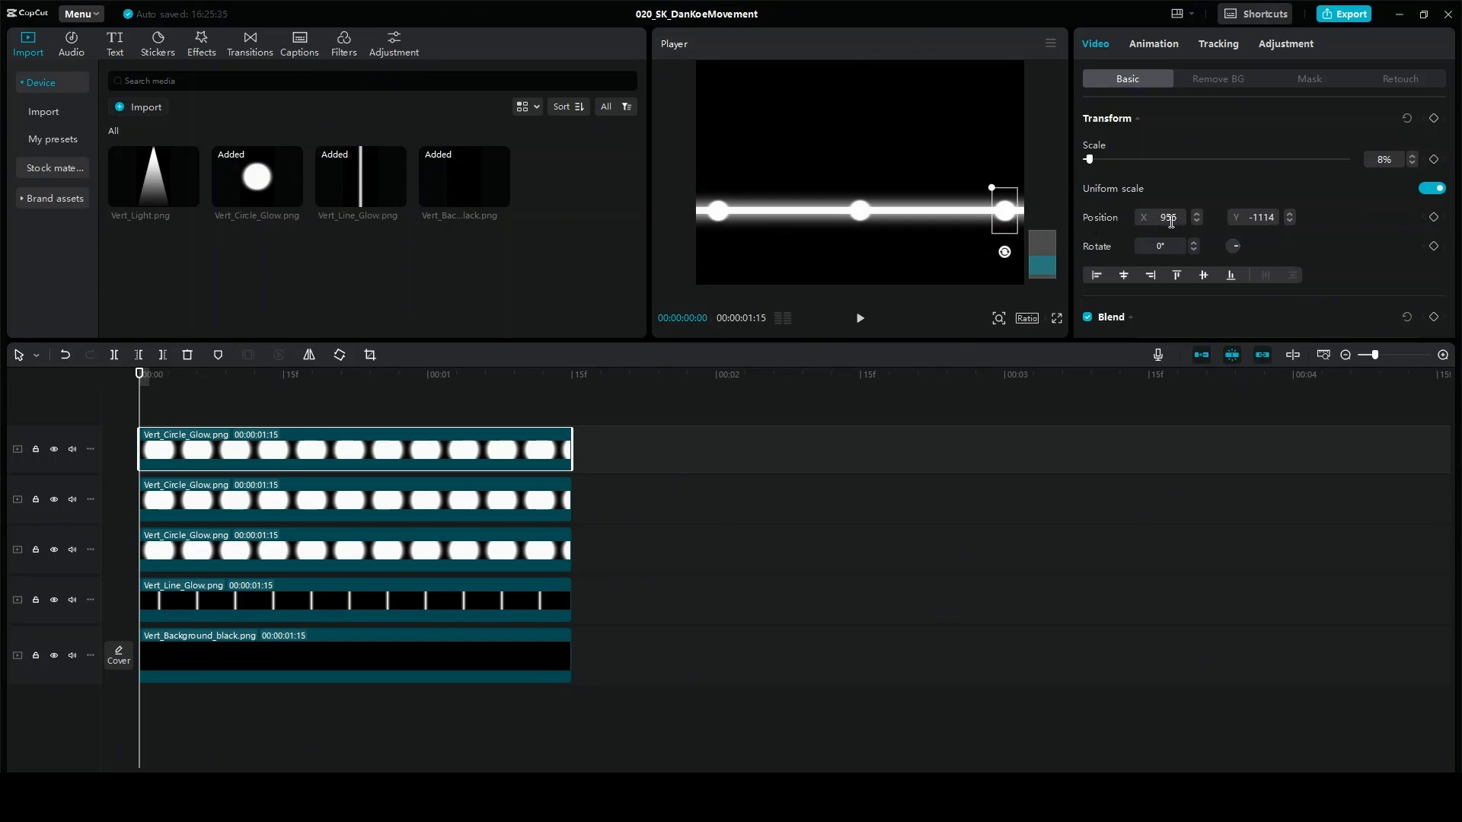
# - Set the left circle's X position to -950 and the right circle's X position to 950
pyautogui.click(726, 211)
pyautogui.moveTo(1178, 219); pyautogui.dragTo(1169, 218)
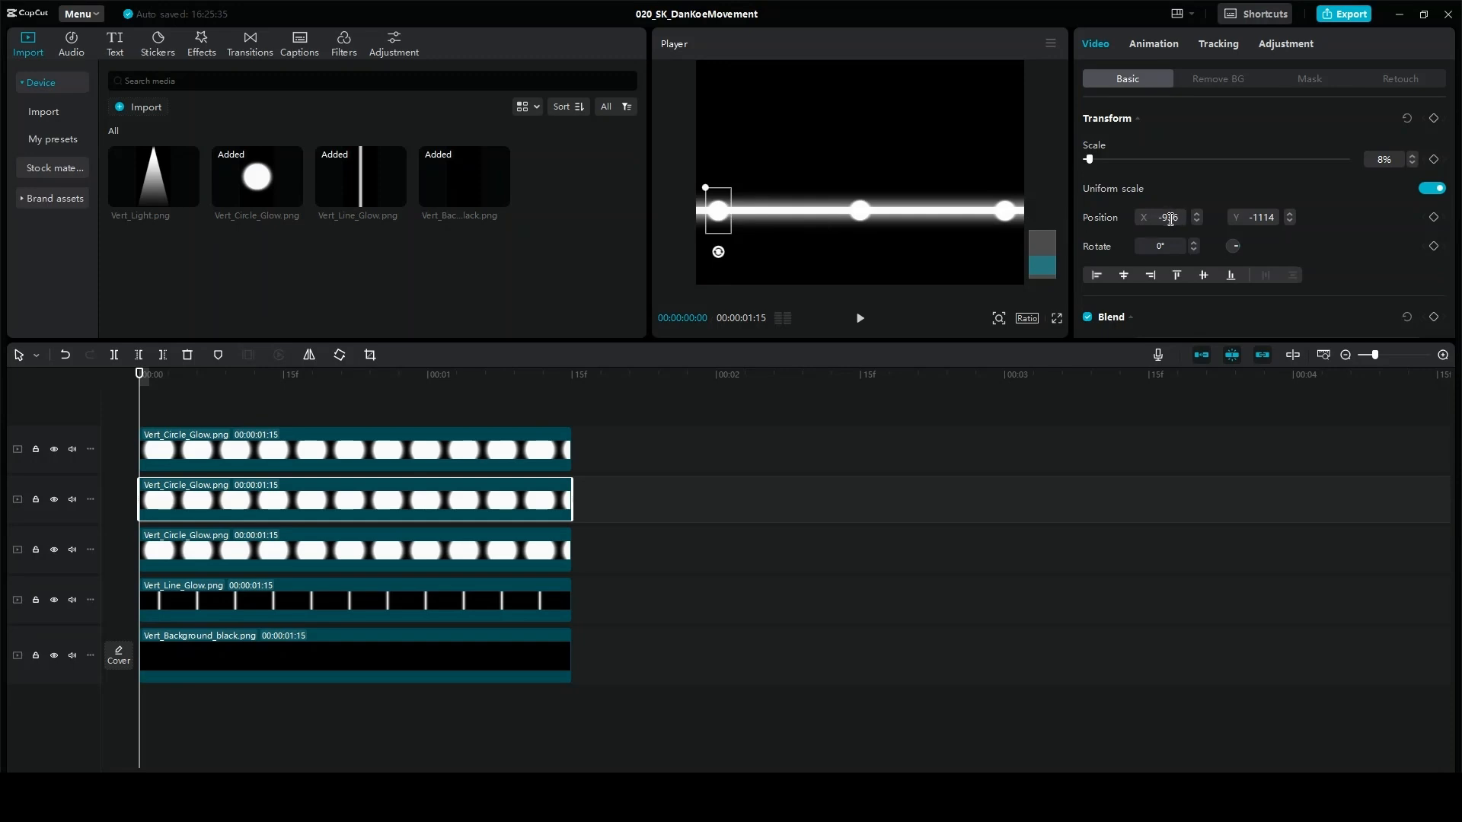
pyautogui.write('50')
pyautogui.press('Return')
pyautogui.click(533, 465)
pyautogui.moveTo(1170, 223); pyautogui.dragTo(1208, 217)
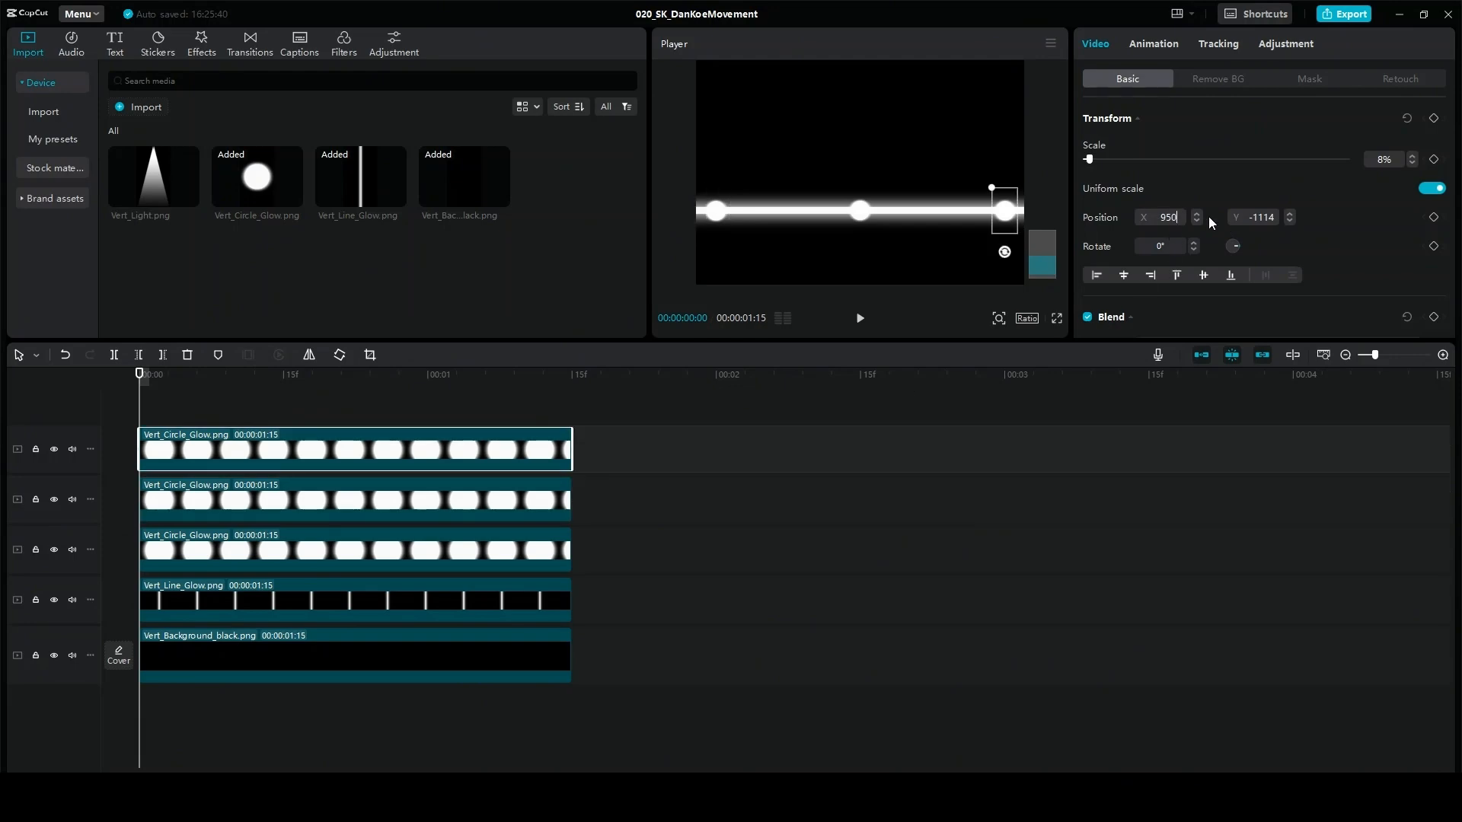
pyautogui.press('Return')
# - Add Vert_Light.png on a new track above all the circle clips and set its blend mode to Screen
pyautogui.moveTo(154, 179); pyautogui.dragTo(135, 404)
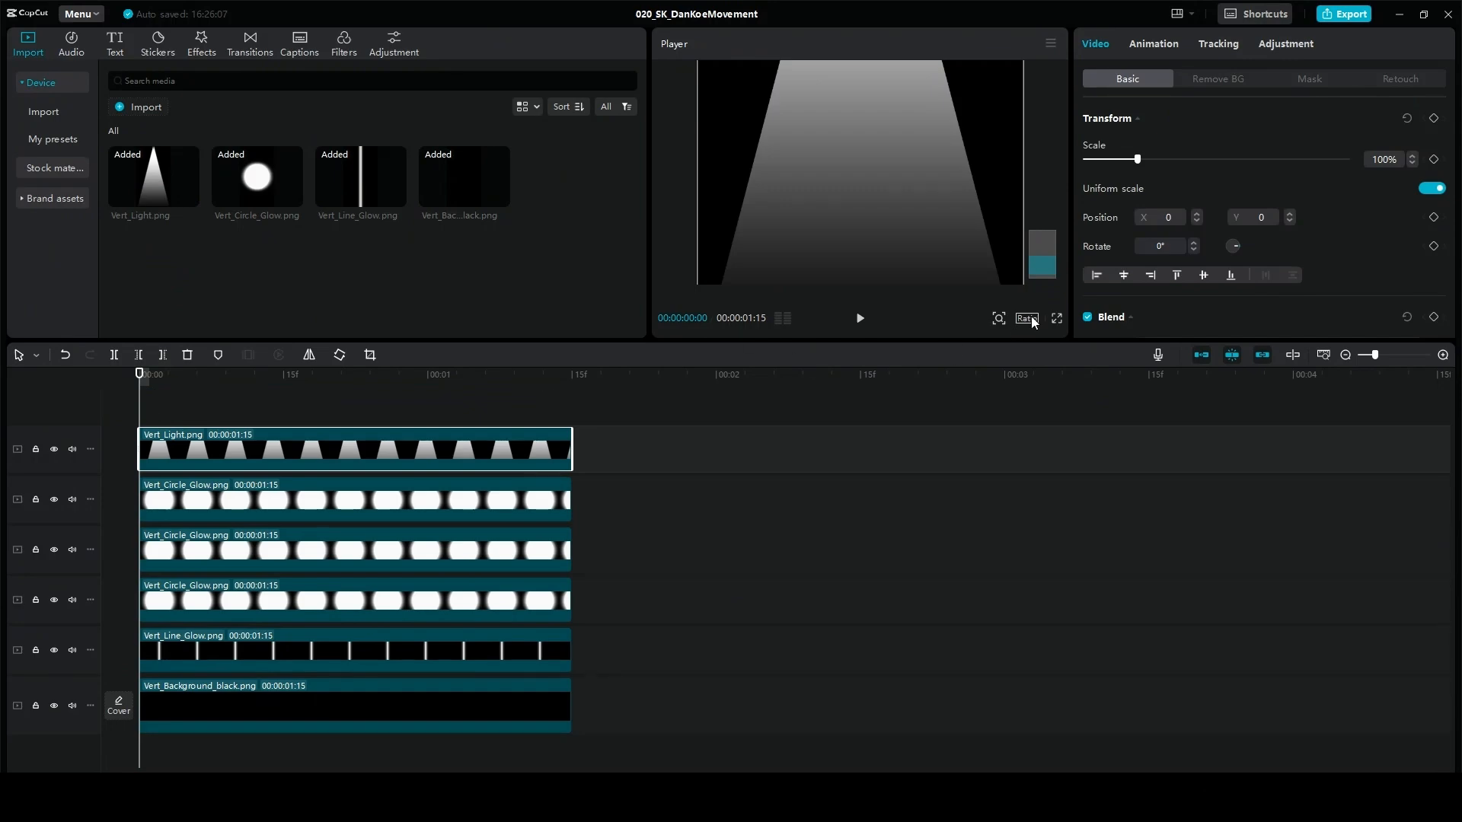
pyautogui.click(1000, 321)
pyautogui.moveTo(1007, 344); pyautogui.dragTo(970, 344)
pyautogui.scroll(-2, 1250, 274)
pyautogui.scroll(-1, 1250, 274)
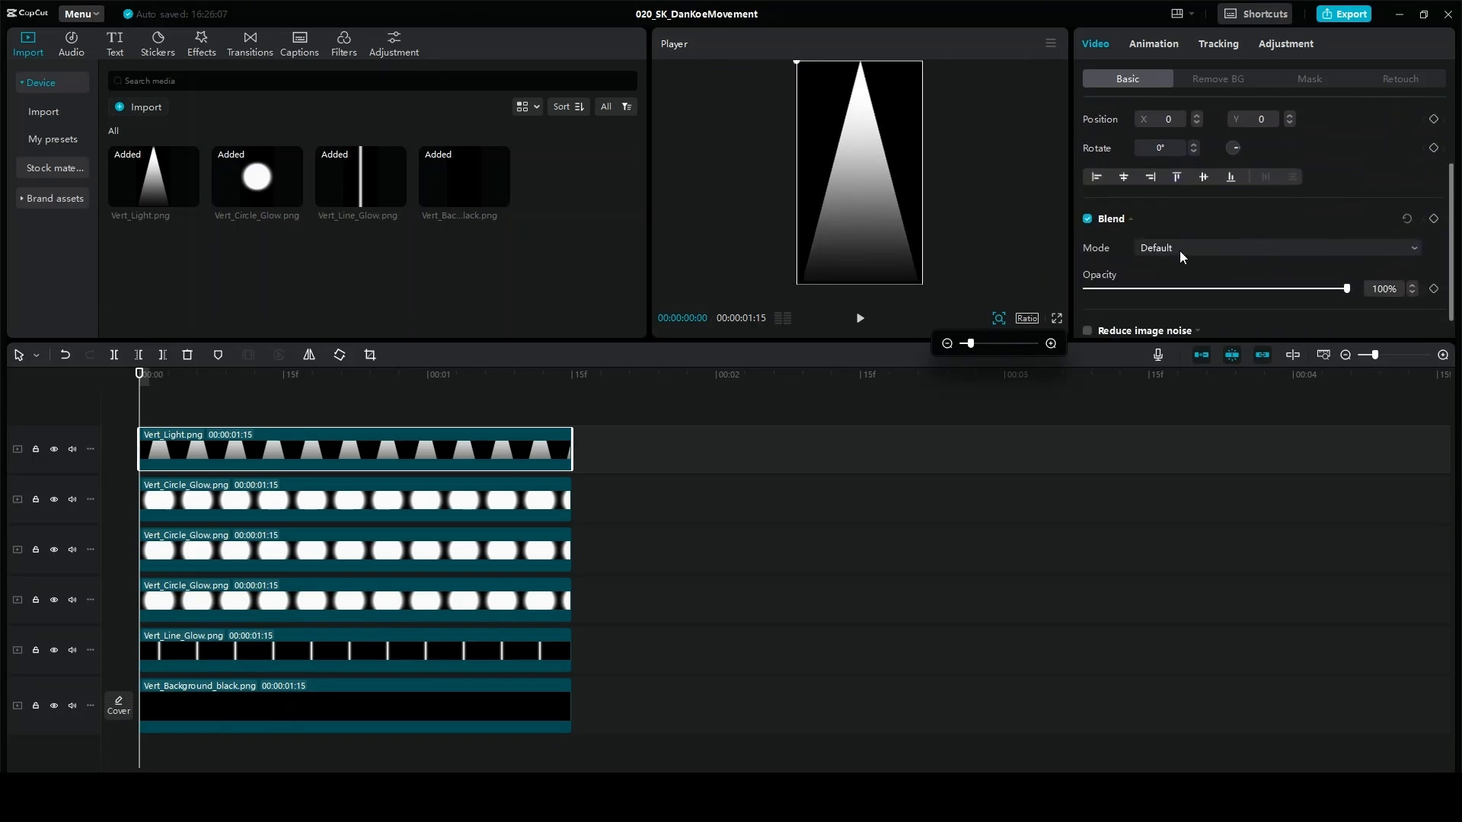
pyautogui.click(1181, 249)
pyautogui.click(1187, 323)
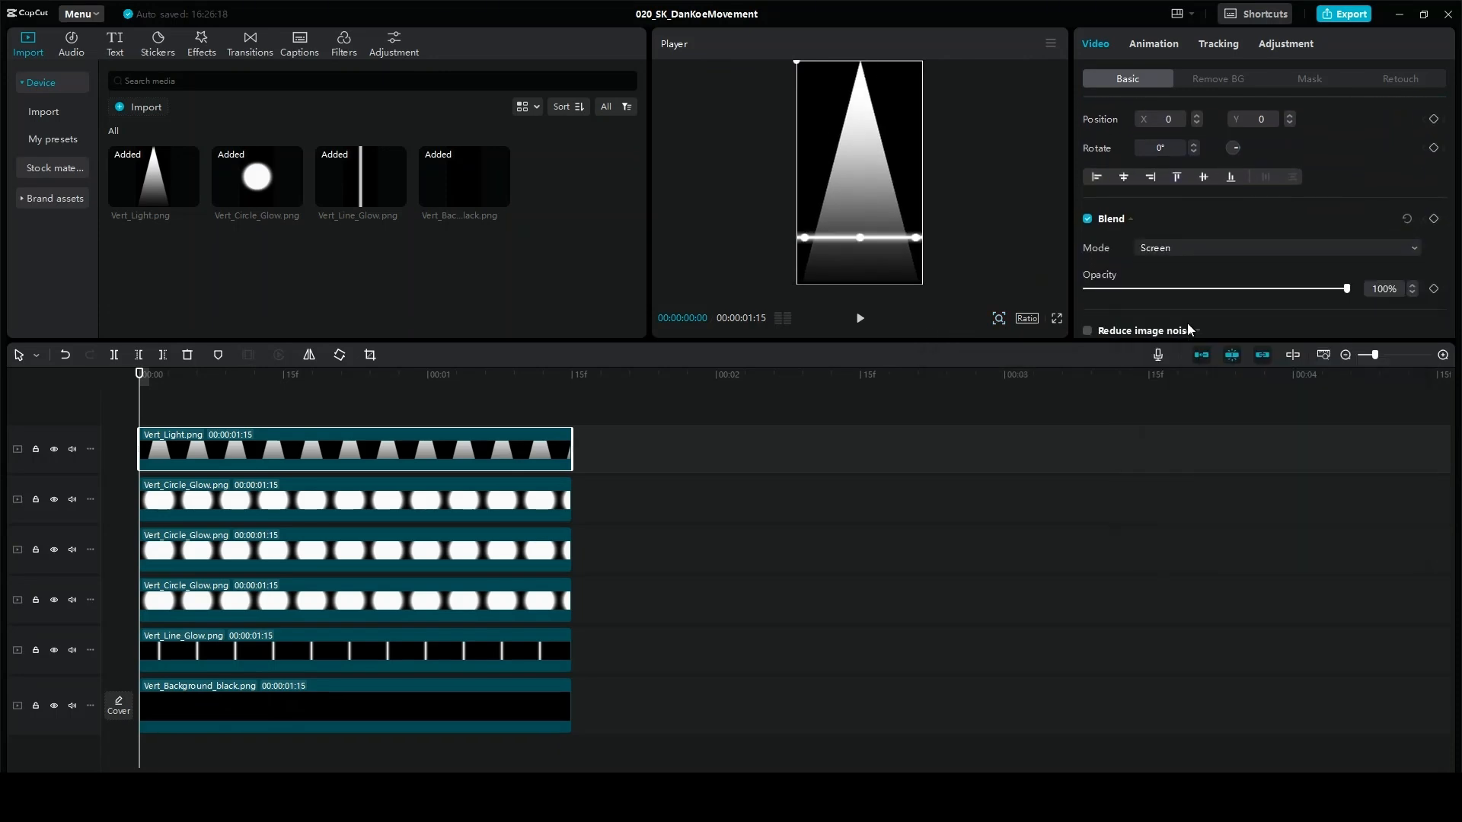
# - Scale the light beam non-uniformly to 30% width and 70% height
pyautogui.scroll(4, 1317, 198)
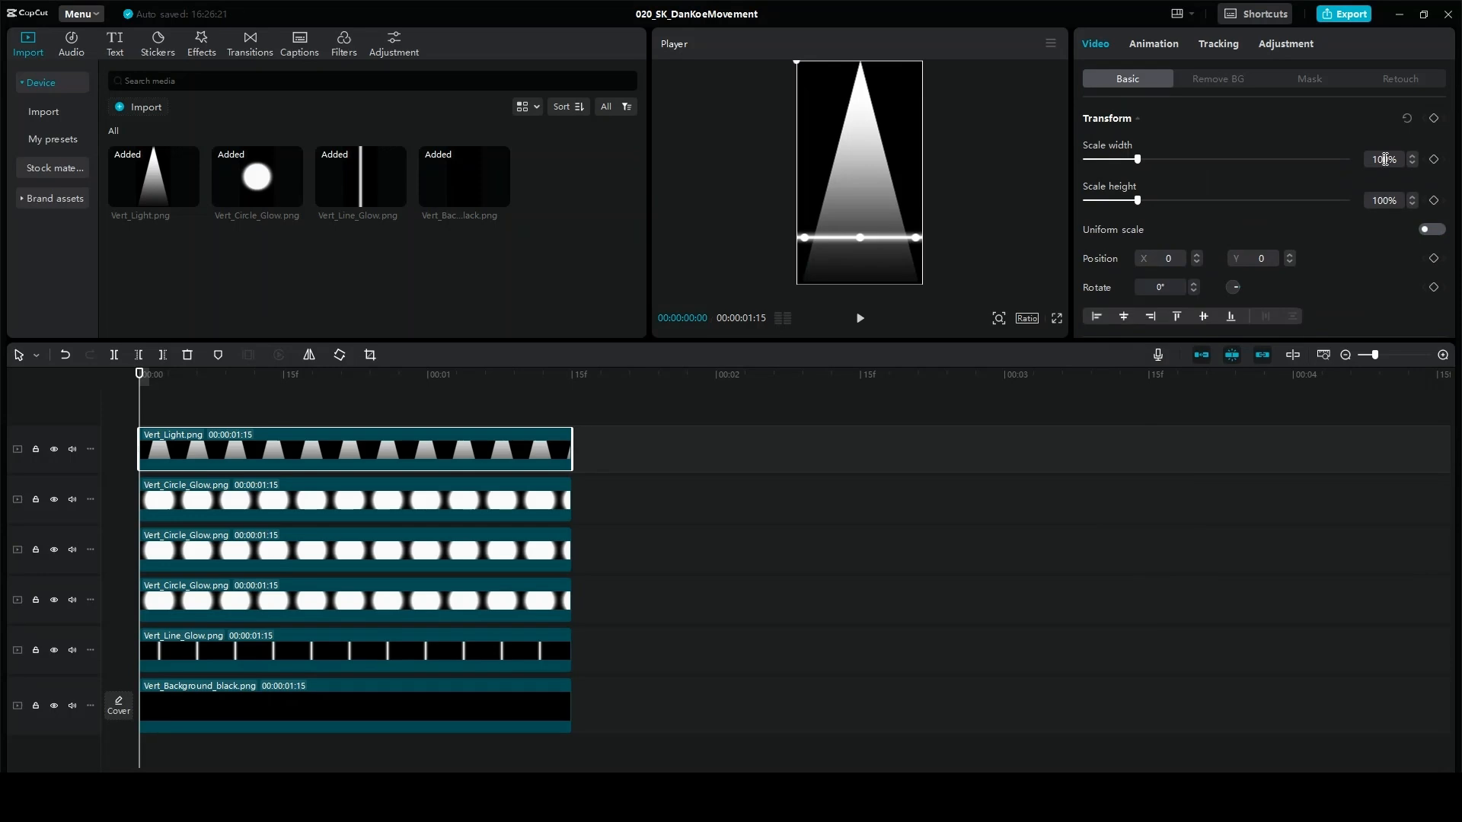
pyautogui.moveTo(1384, 159); pyautogui.dragTo(1305, 172)
pyautogui.write('3')
pyautogui.press('Return')
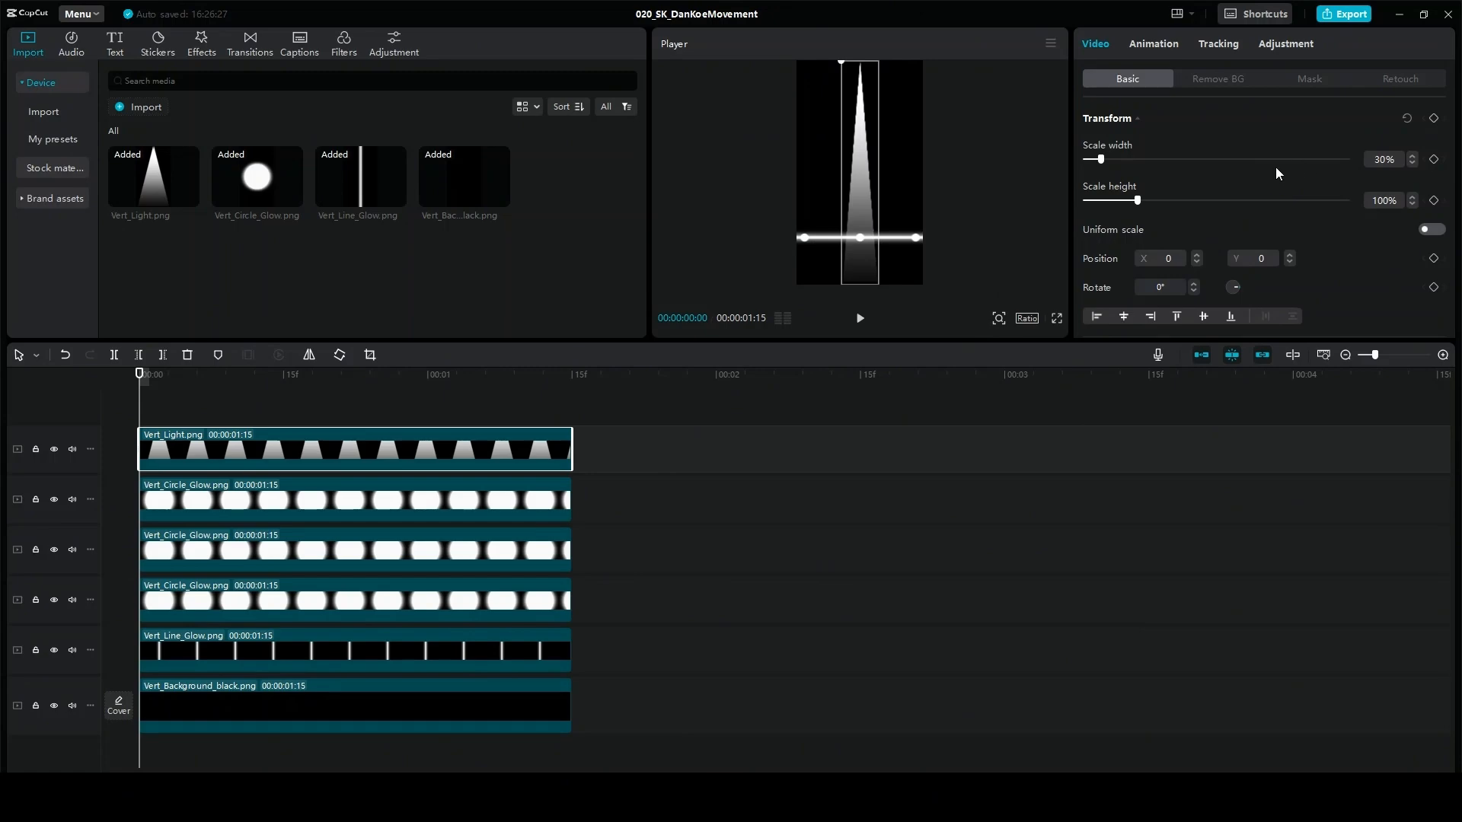
pyautogui.moveTo(1384, 201); pyautogui.dragTo(1332, 207)
pyautogui.write('7')
pyautogui.press('Return')
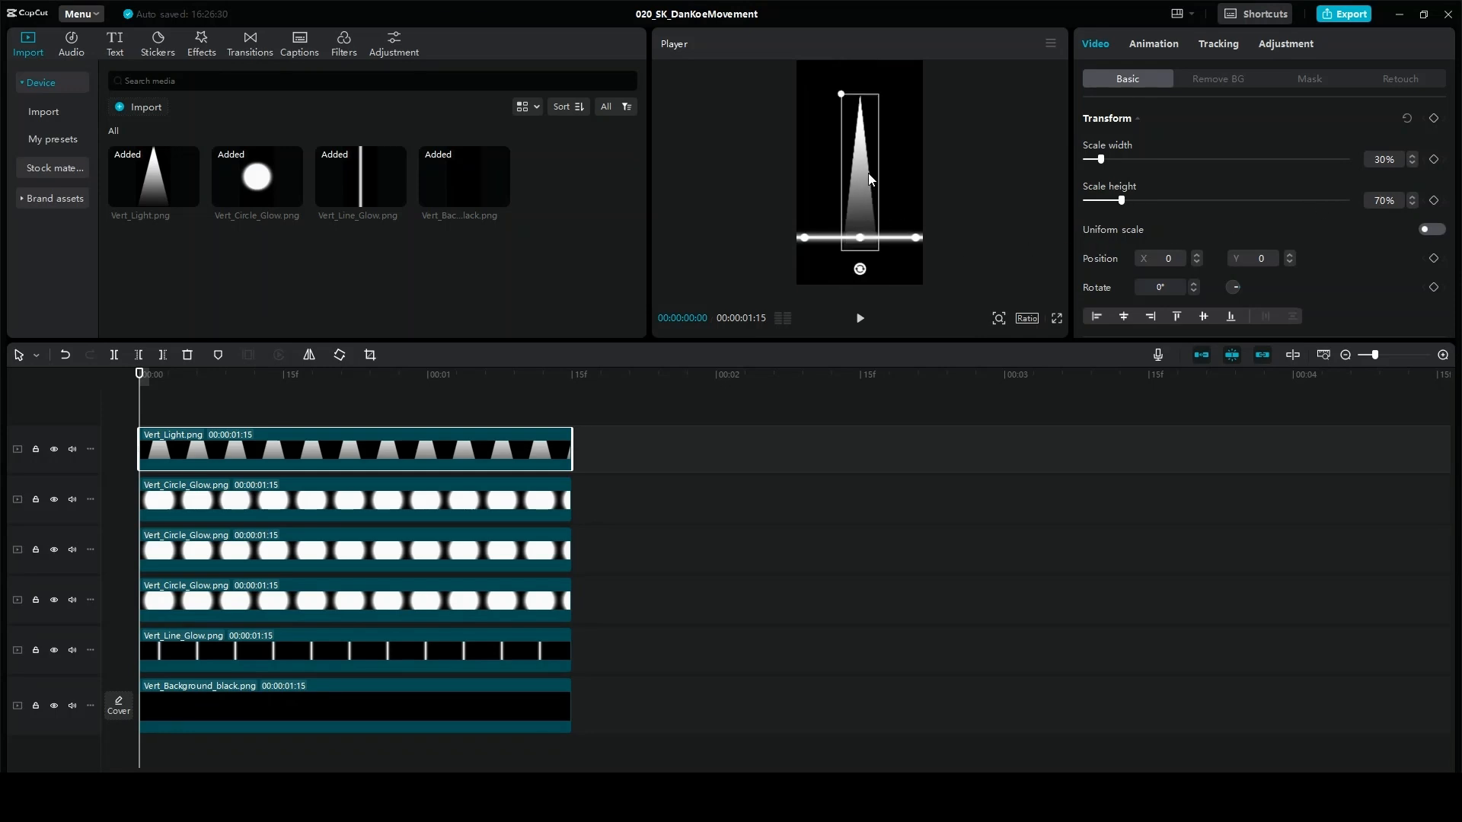
# - Move the light beam up so its base meets the glowing line, set its opacity to 70%, and preview it full screen
pyautogui.moveTo(868, 180)
pyautogui.mouseDown()
pyautogui.moveTo(865, 131)
pyautogui.moveTo(865, 190)
pyautogui.mouseUp()
pyautogui.scroll(-3, 1277, 297)
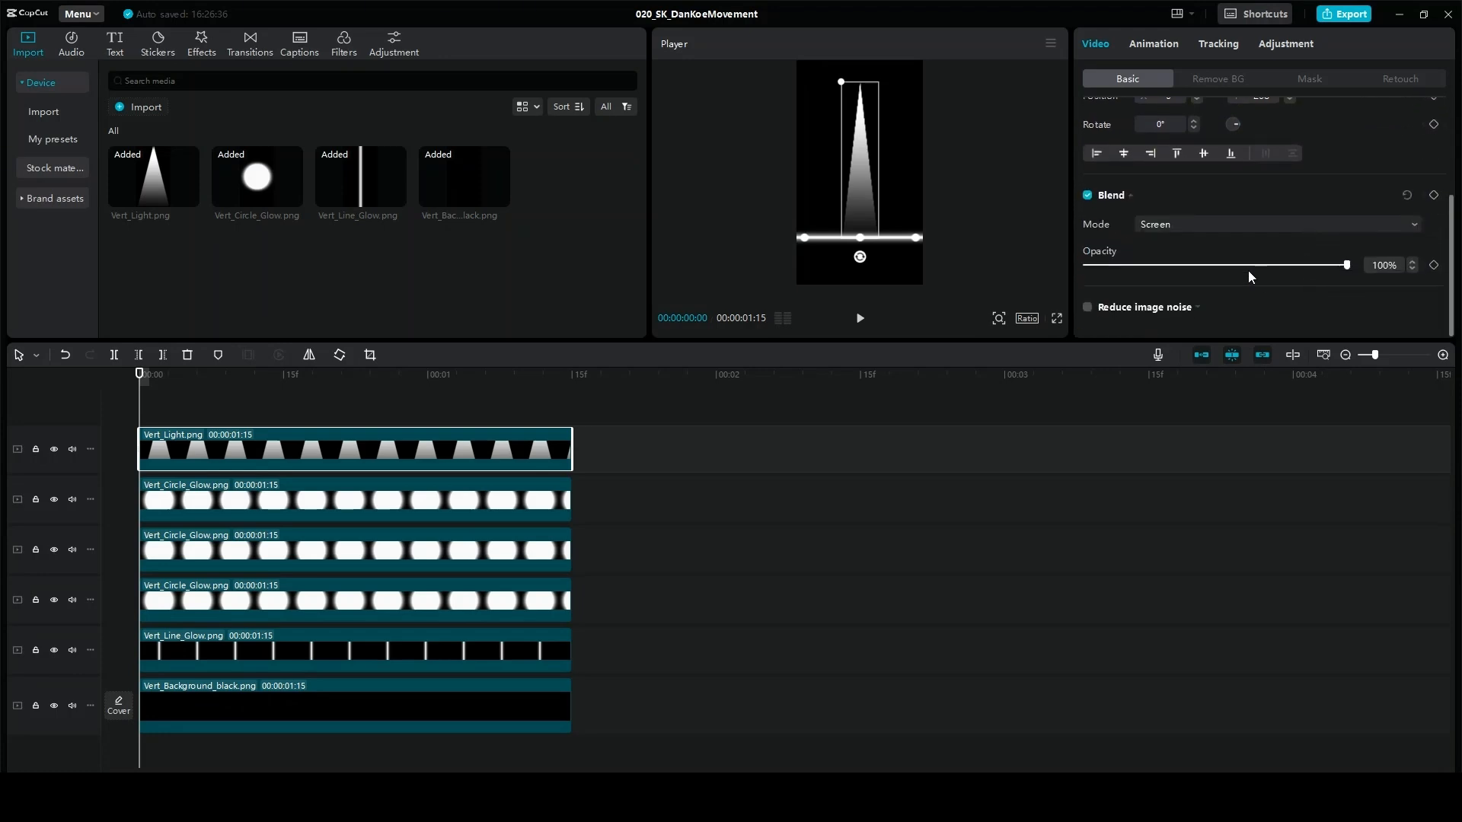
pyautogui.moveTo(1389, 268); pyautogui.dragTo(1290, 263)
pyautogui.write('70')
pyautogui.press('Return')
pyautogui.click(1057, 319)
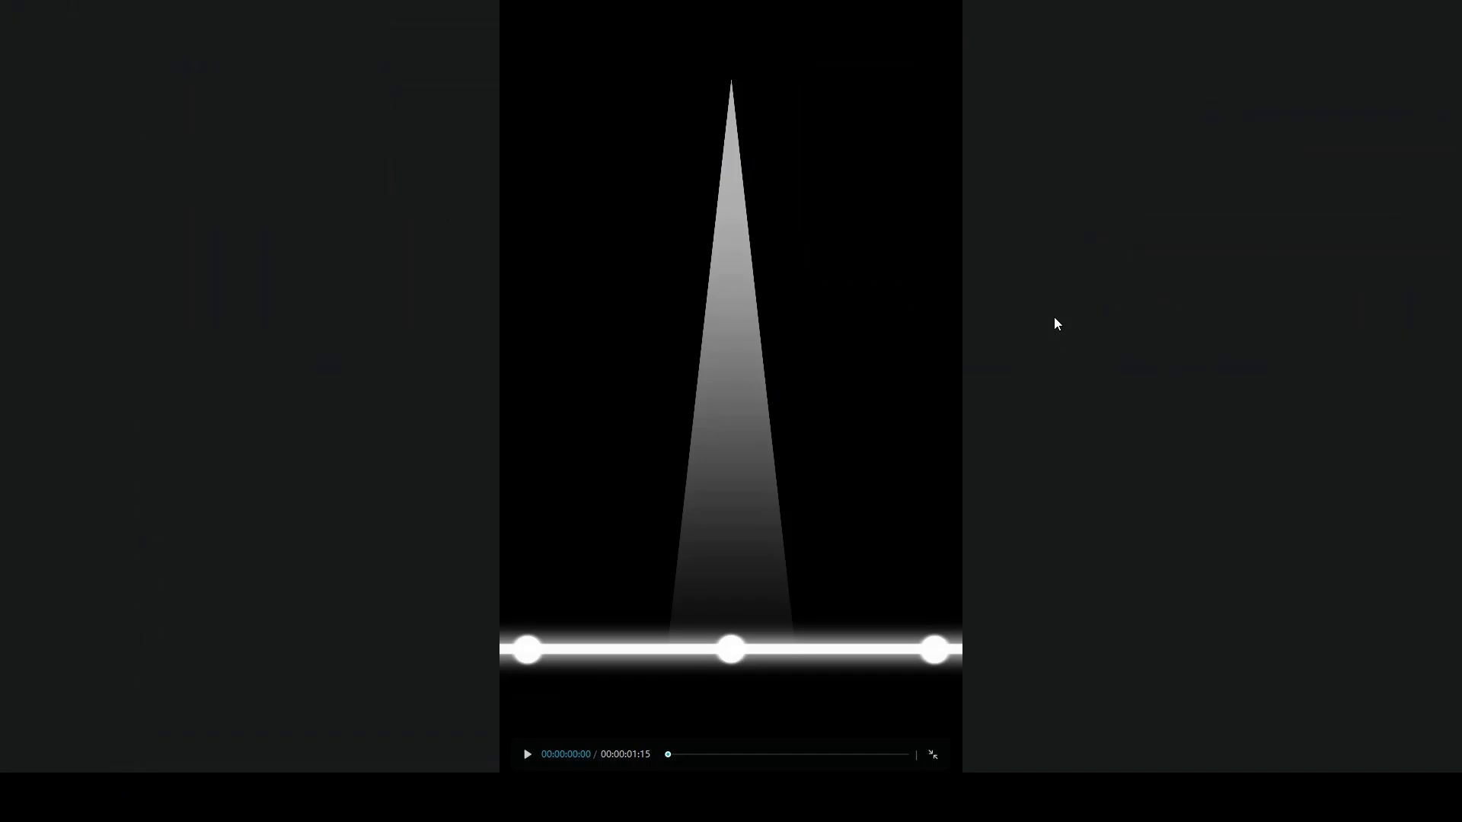
pyautogui.press('Escape')
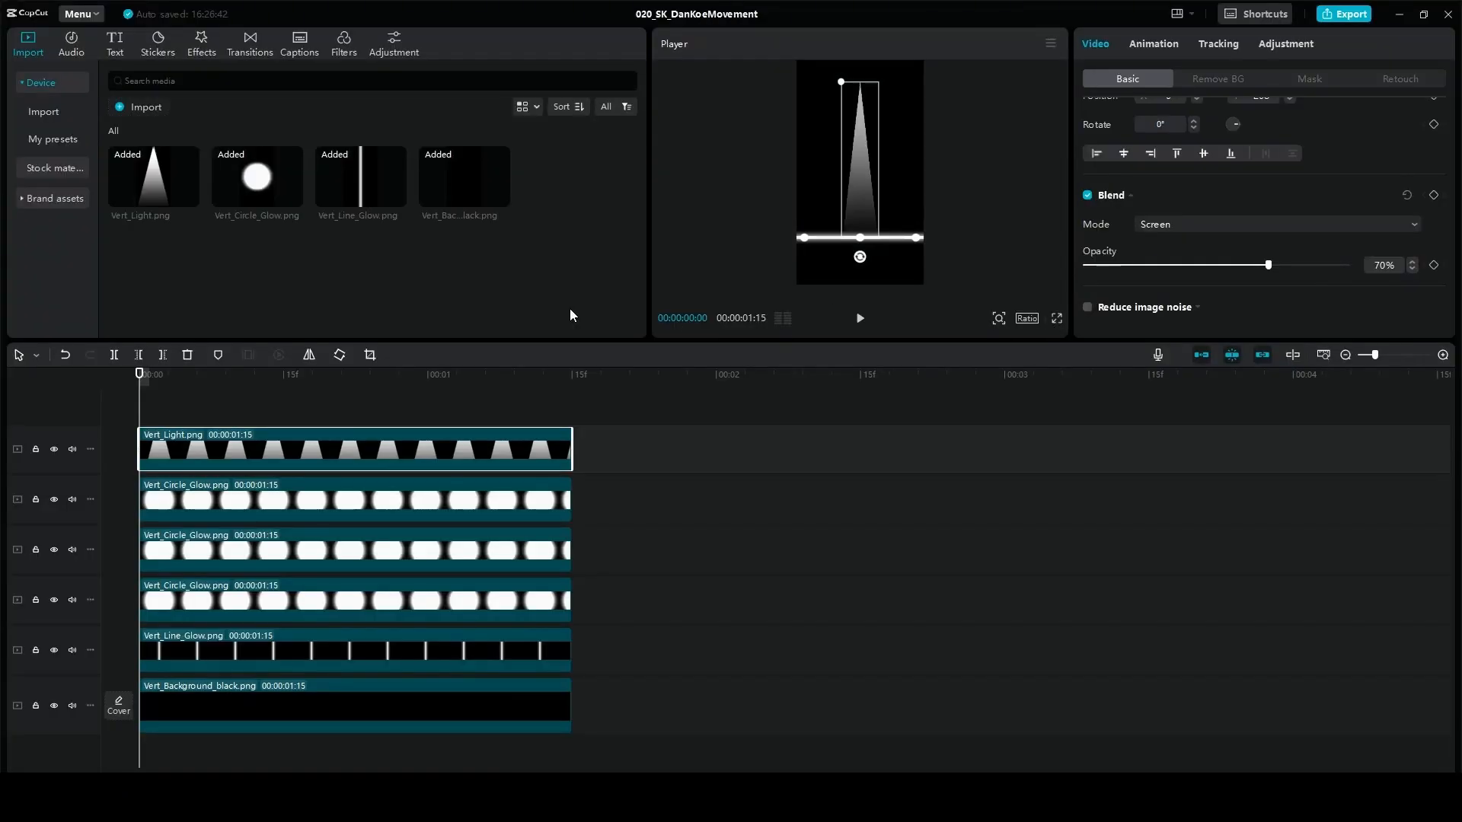
# - Add a default text clip on a new track above the light beam and trim its end to match the other clips
pyautogui.click(115, 44)
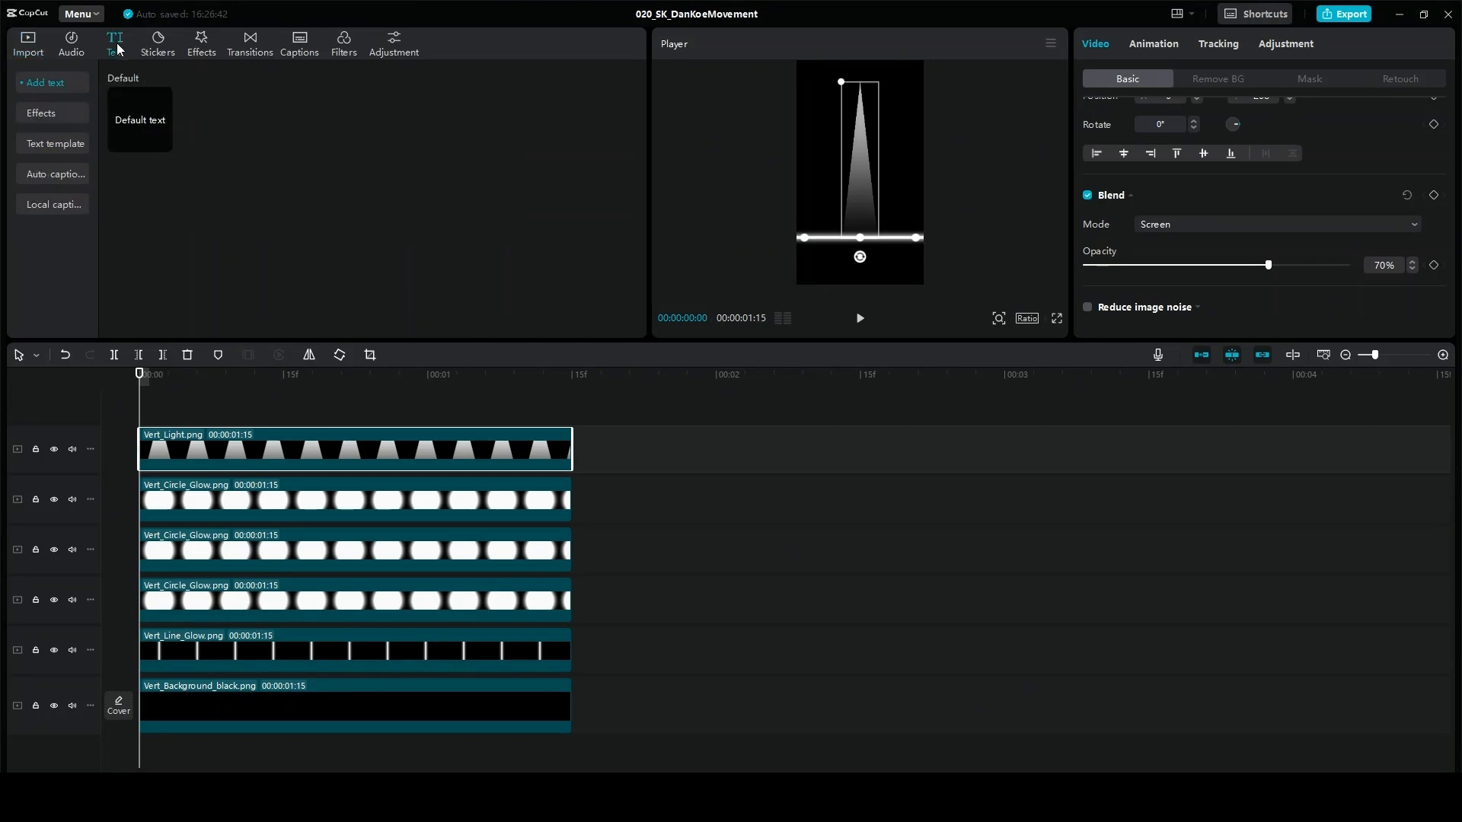
pyautogui.click(163, 142)
pyautogui.click(490, 435)
pyautogui.moveTo(1002, 436); pyautogui.dragTo(572, 438)
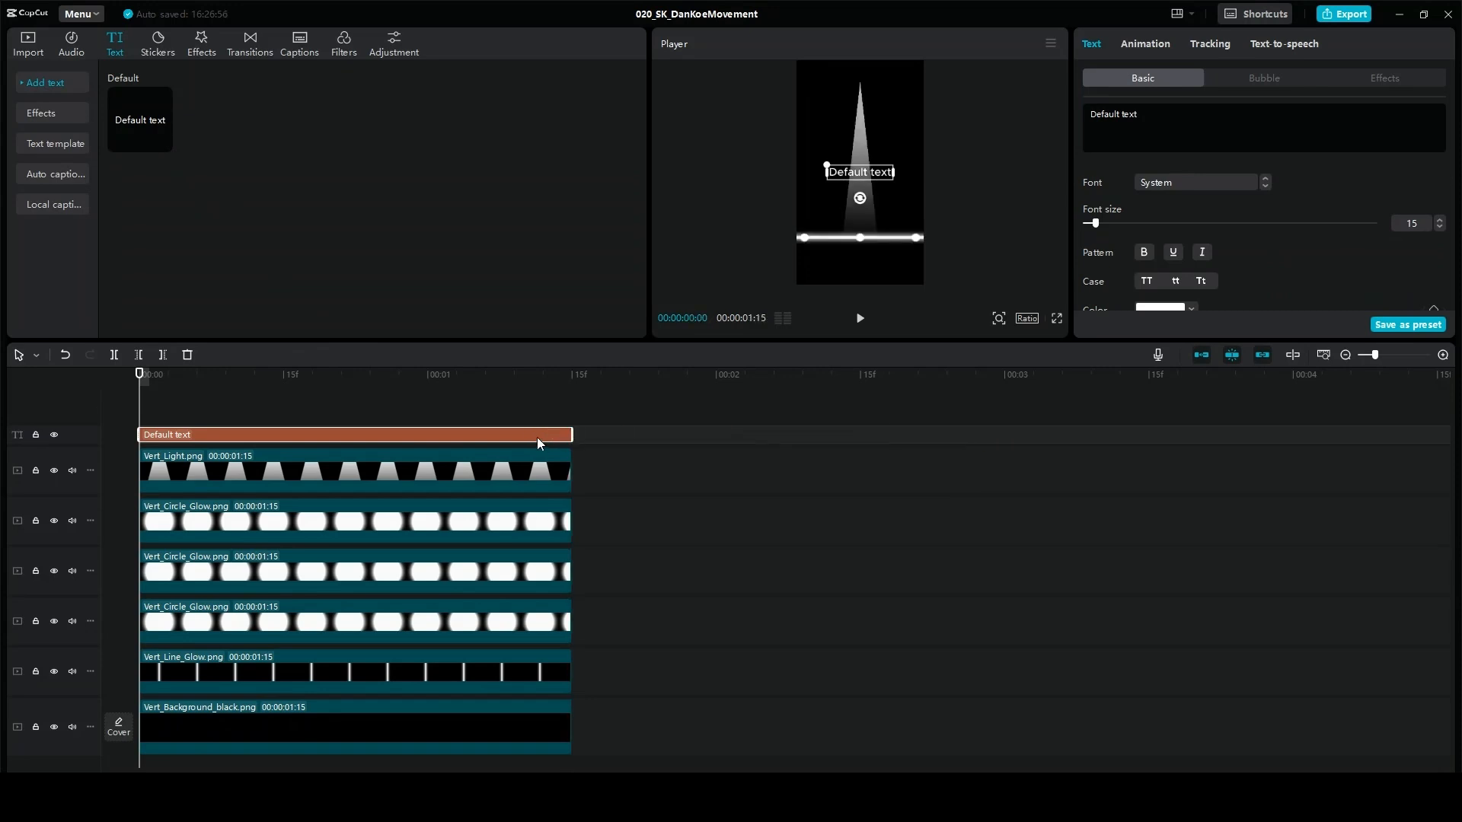
# - Set the text's font to TheBoldFont-Bold and change its wording to 2024
pyautogui.click(1190, 183)
pyautogui.click(1221, 278)
pyautogui.click(1181, 126)
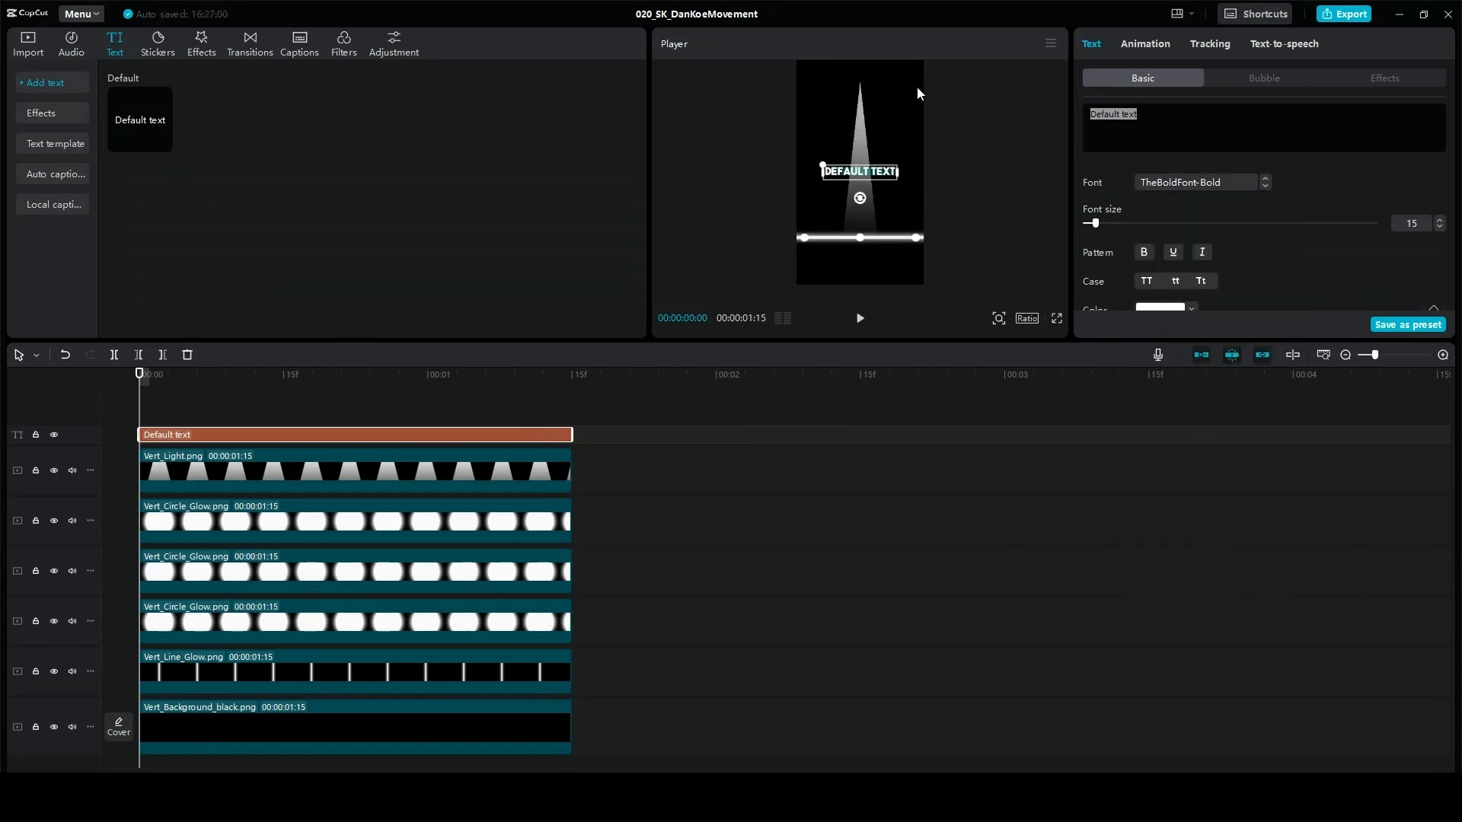
pyautogui.write('2024')
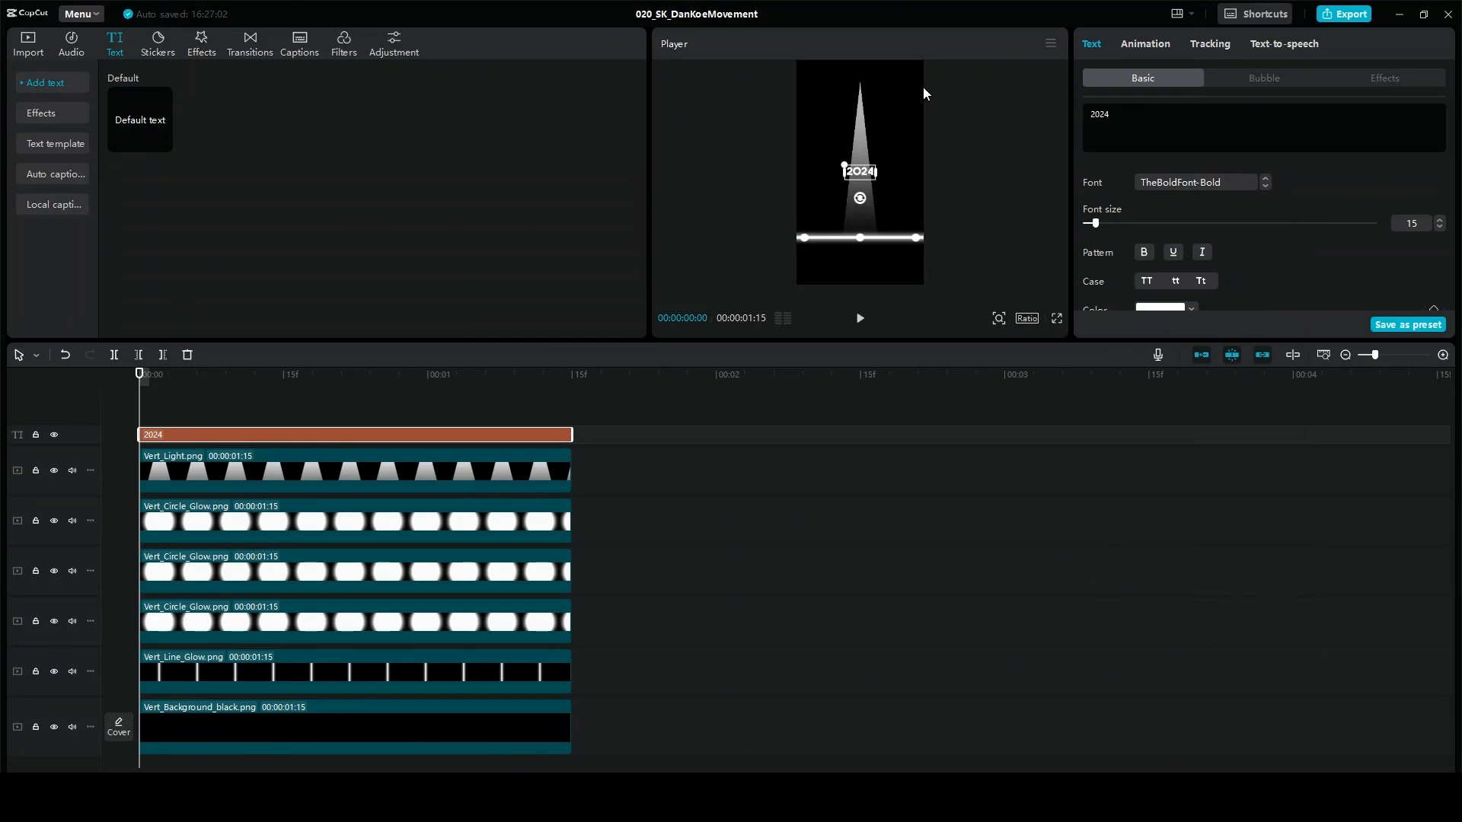
# - Move the 2024 text straight down to sit just below the middle circle on the glowing line
pyautogui.moveTo(865, 177); pyautogui.dragTo(867, 258)
pyautogui.moveTo(999, 318)
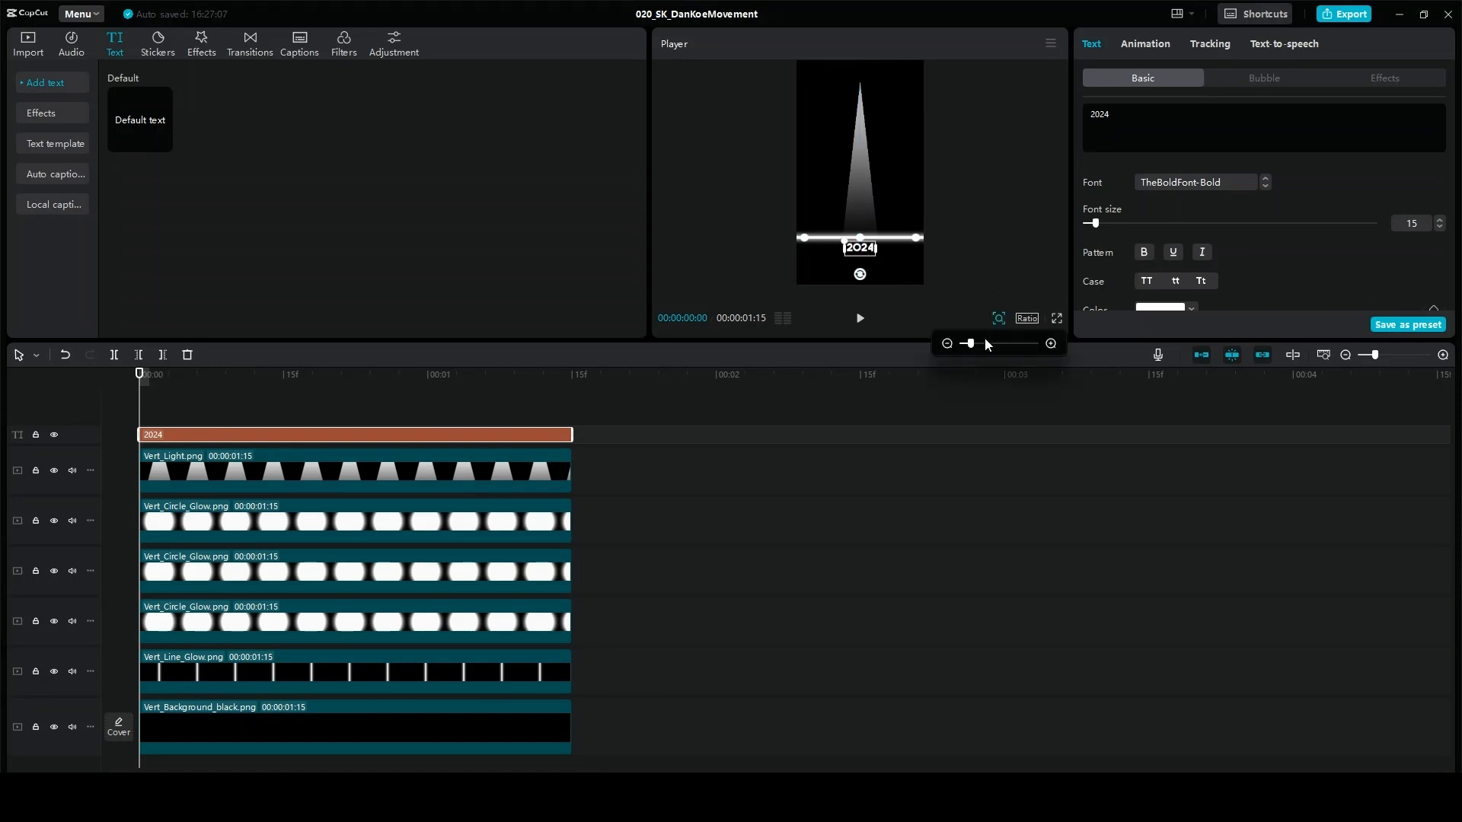
pyautogui.moveTo(985, 344); pyautogui.dragTo(996, 343)
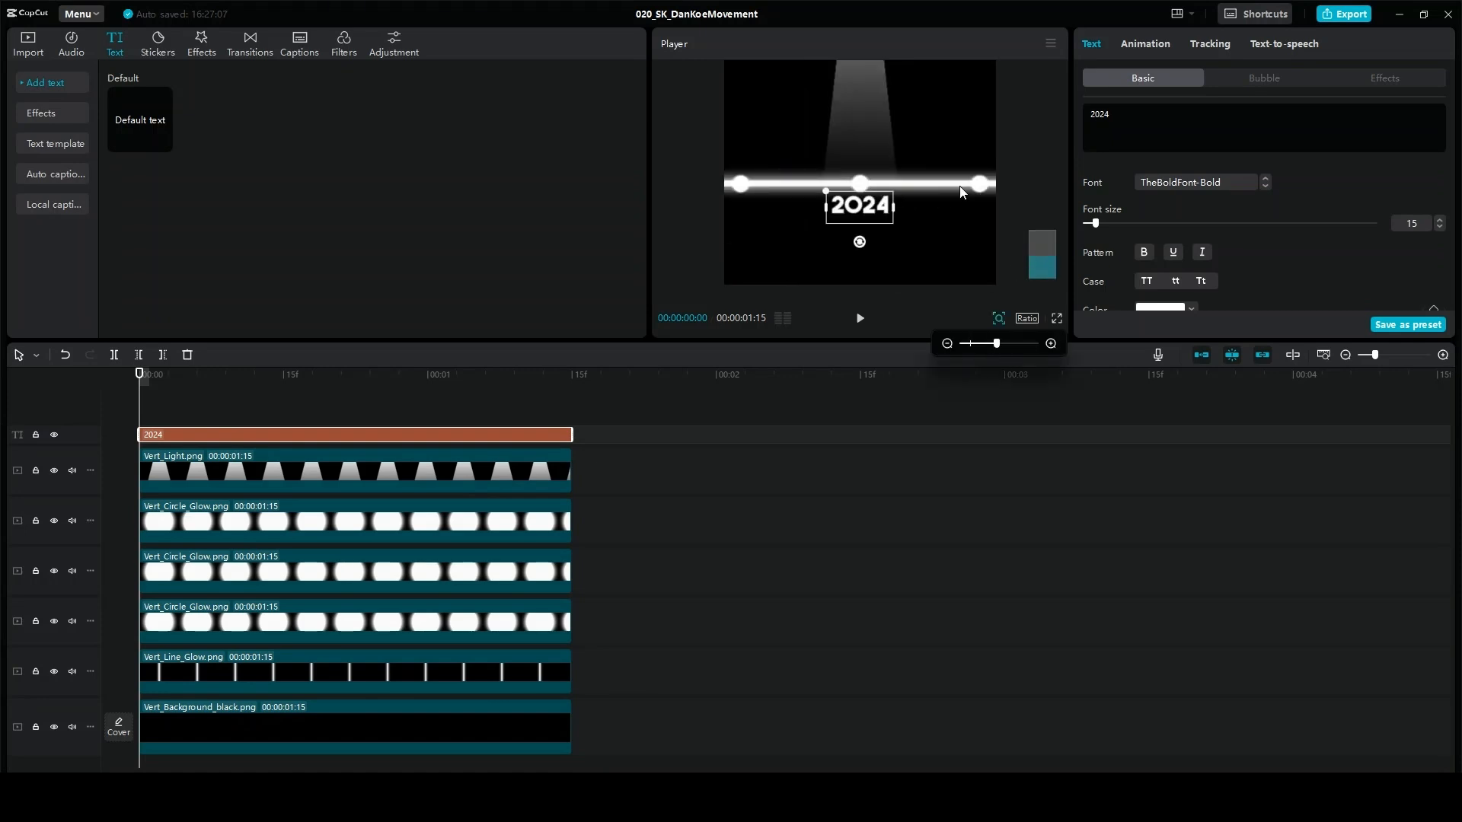
pyautogui.moveTo(869, 205); pyautogui.dragTo(871, 213)
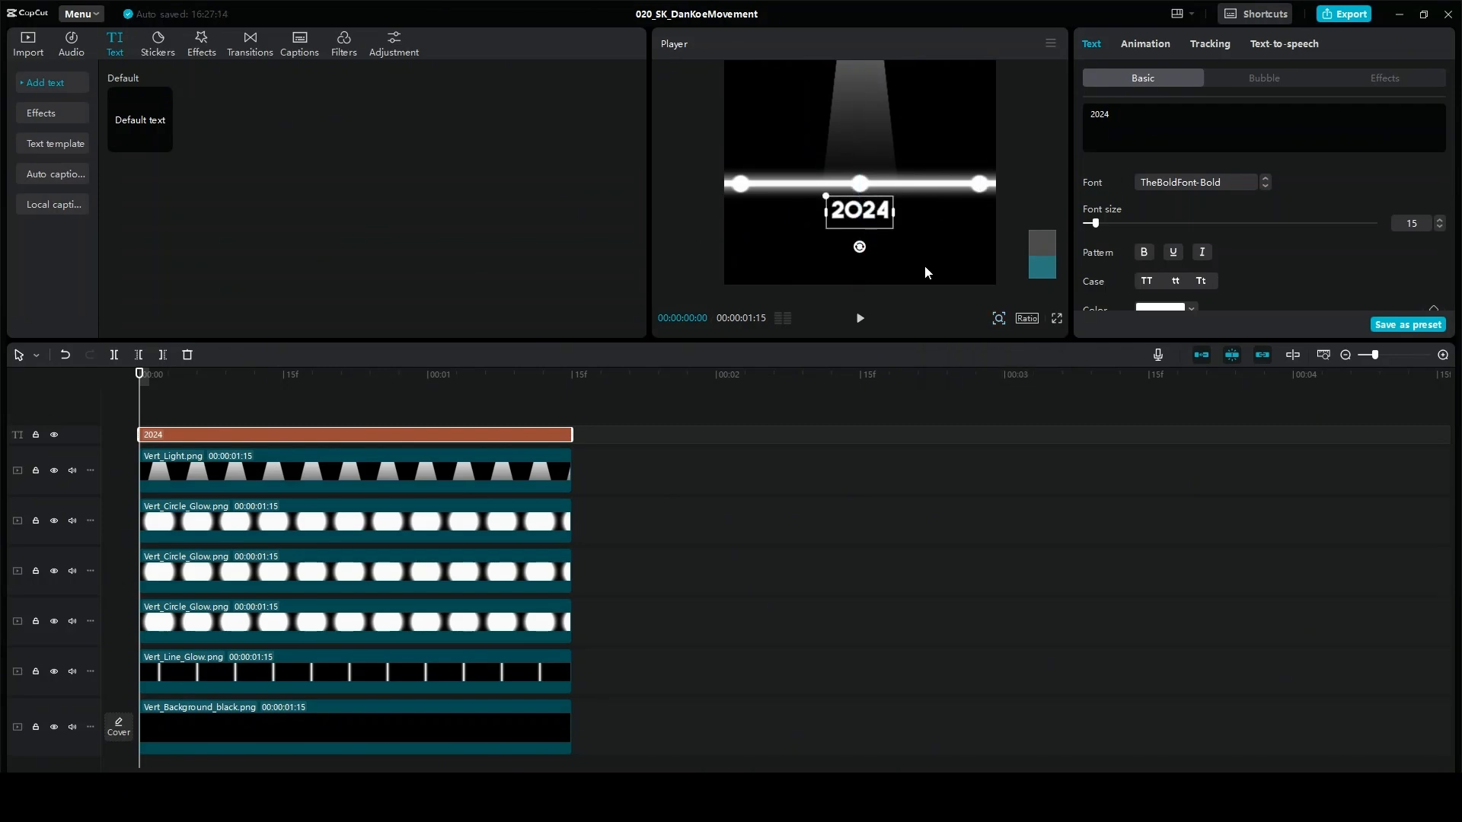
# - Try reducing the 2024 text's font size to 5
pyautogui.click(1440, 227)
pyautogui.click(1439, 226)
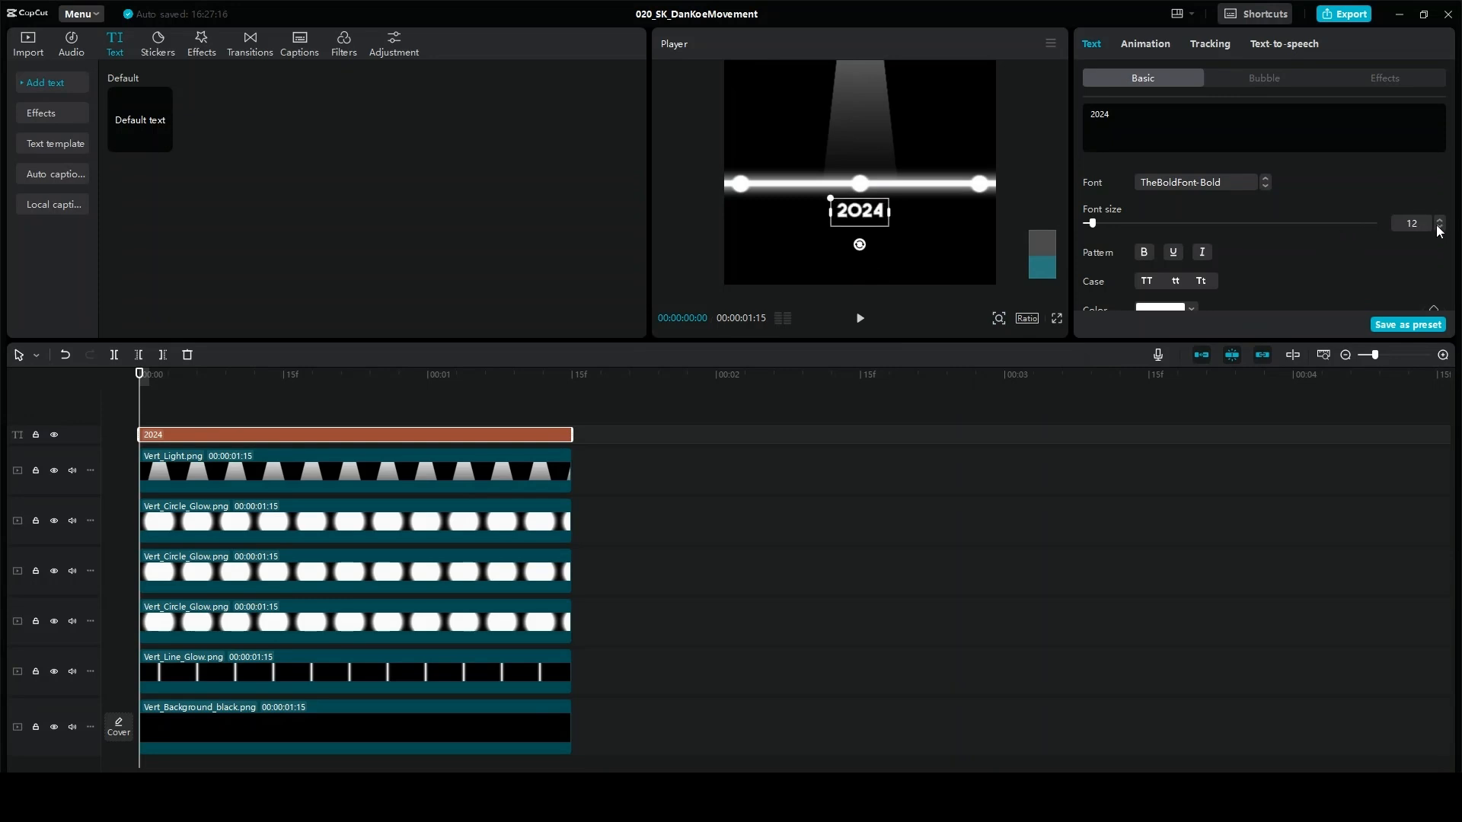
pyautogui.click(1439, 226)
pyautogui.moveTo(1092, 223); pyautogui.dragTo(1066, 220)
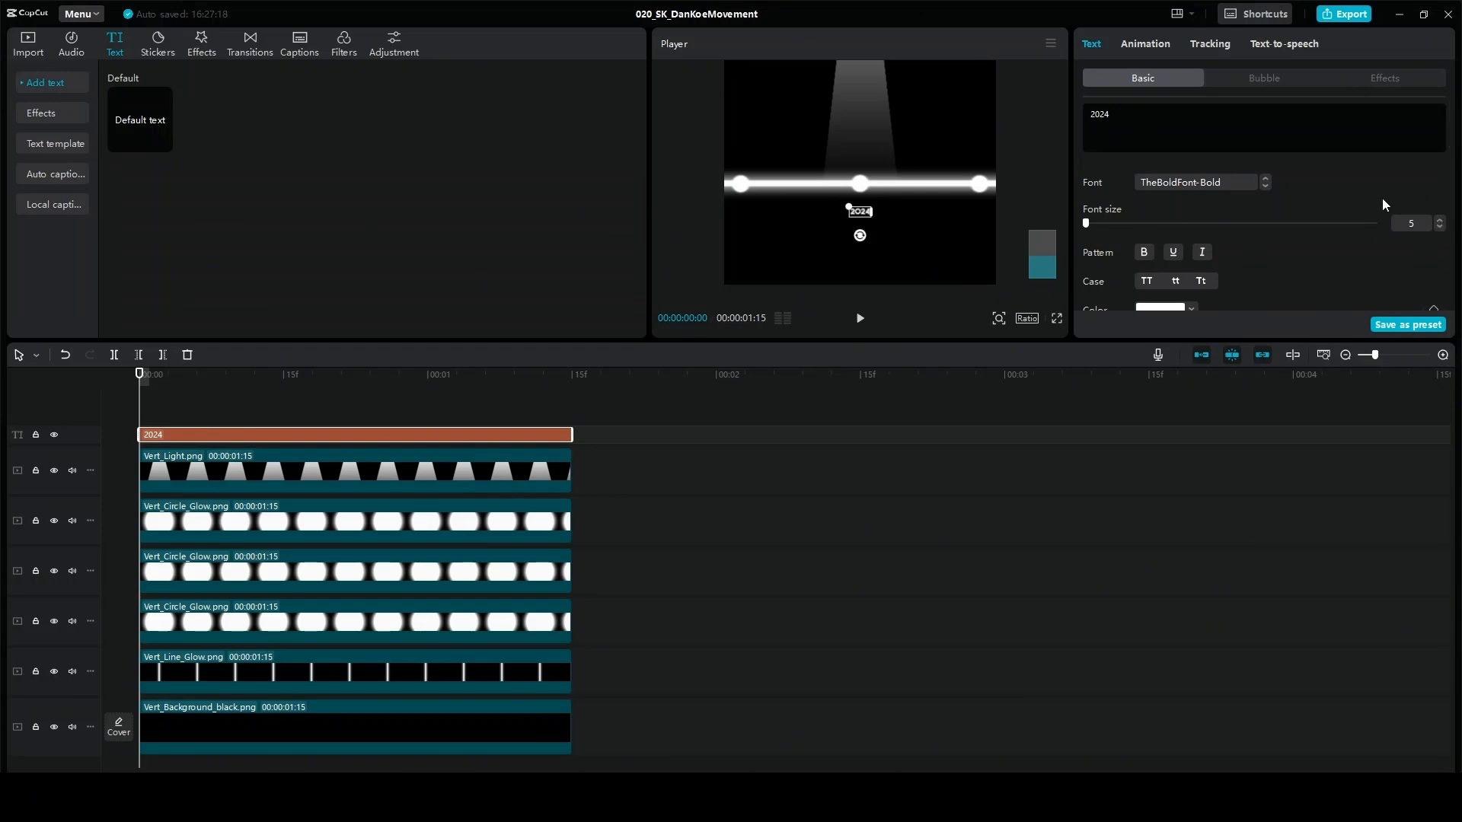
# - Try scaling the 2024 text down to 33%, and restore its scale to 100%
pyautogui.scroll(-4, 1405, 263)
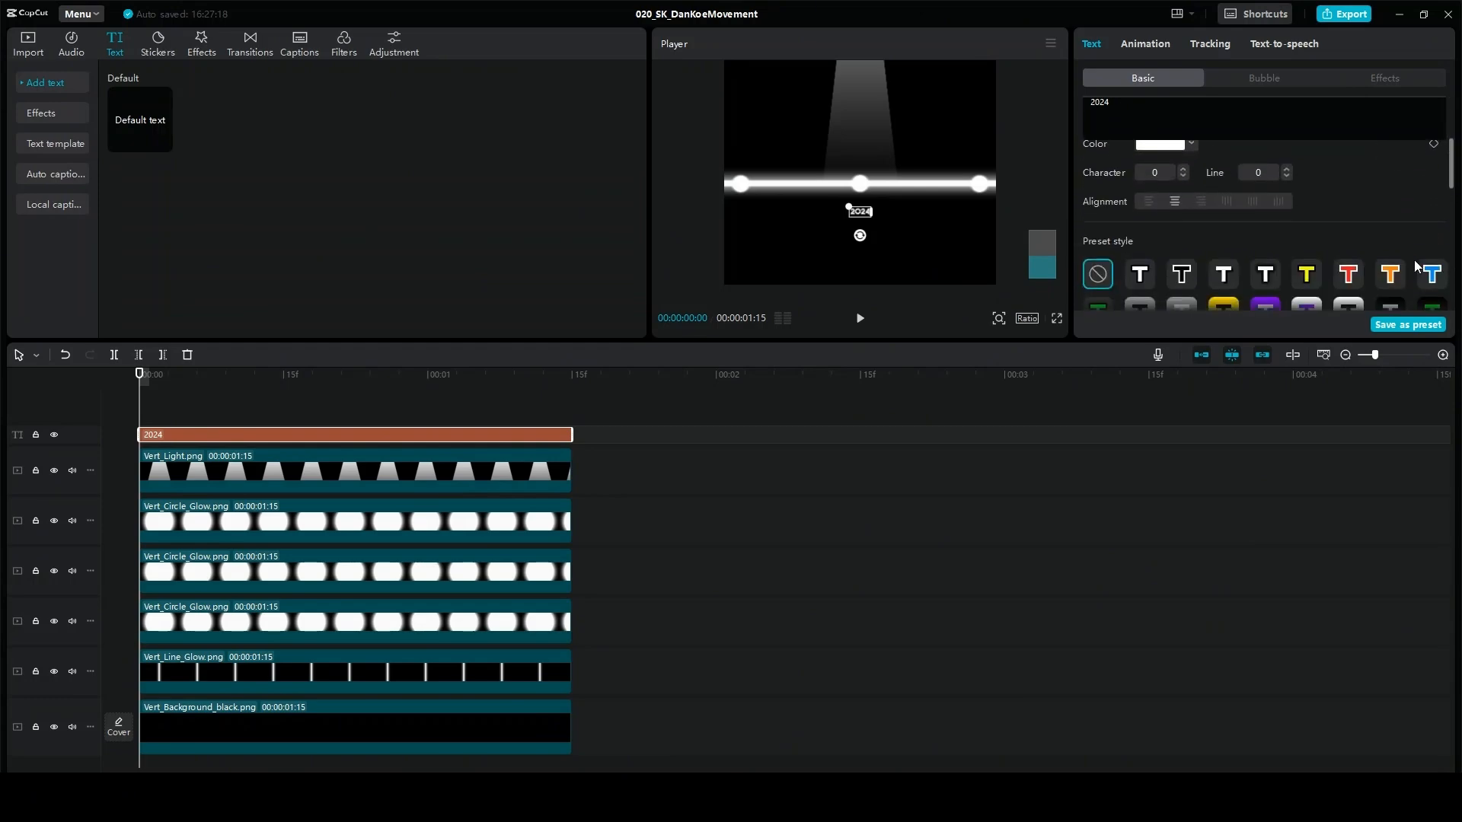
pyautogui.scroll(-5, 1416, 267)
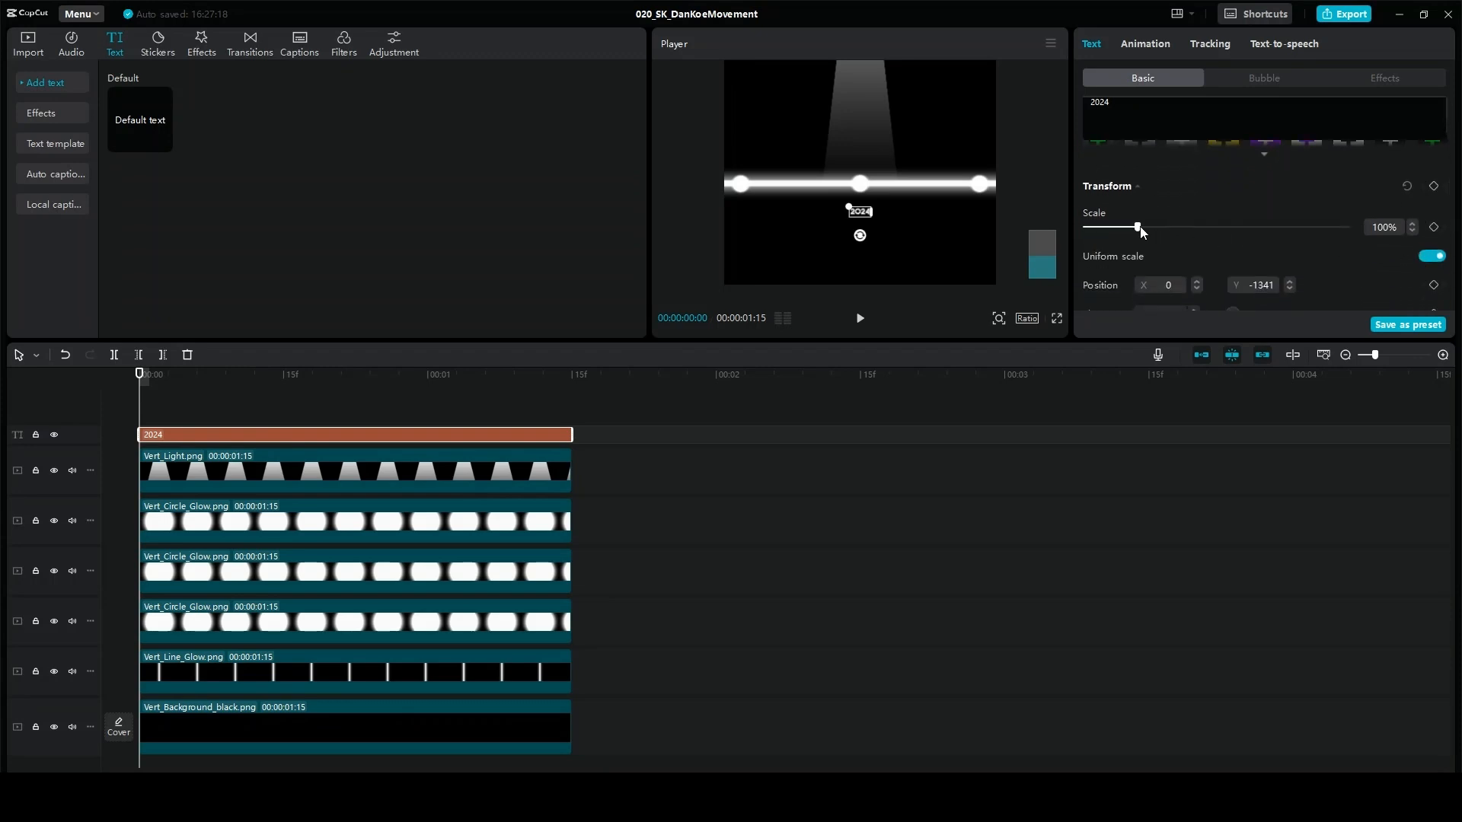
pyautogui.moveTo(1138, 227); pyautogui.dragTo(1103, 229)
pyautogui.click(998, 320)
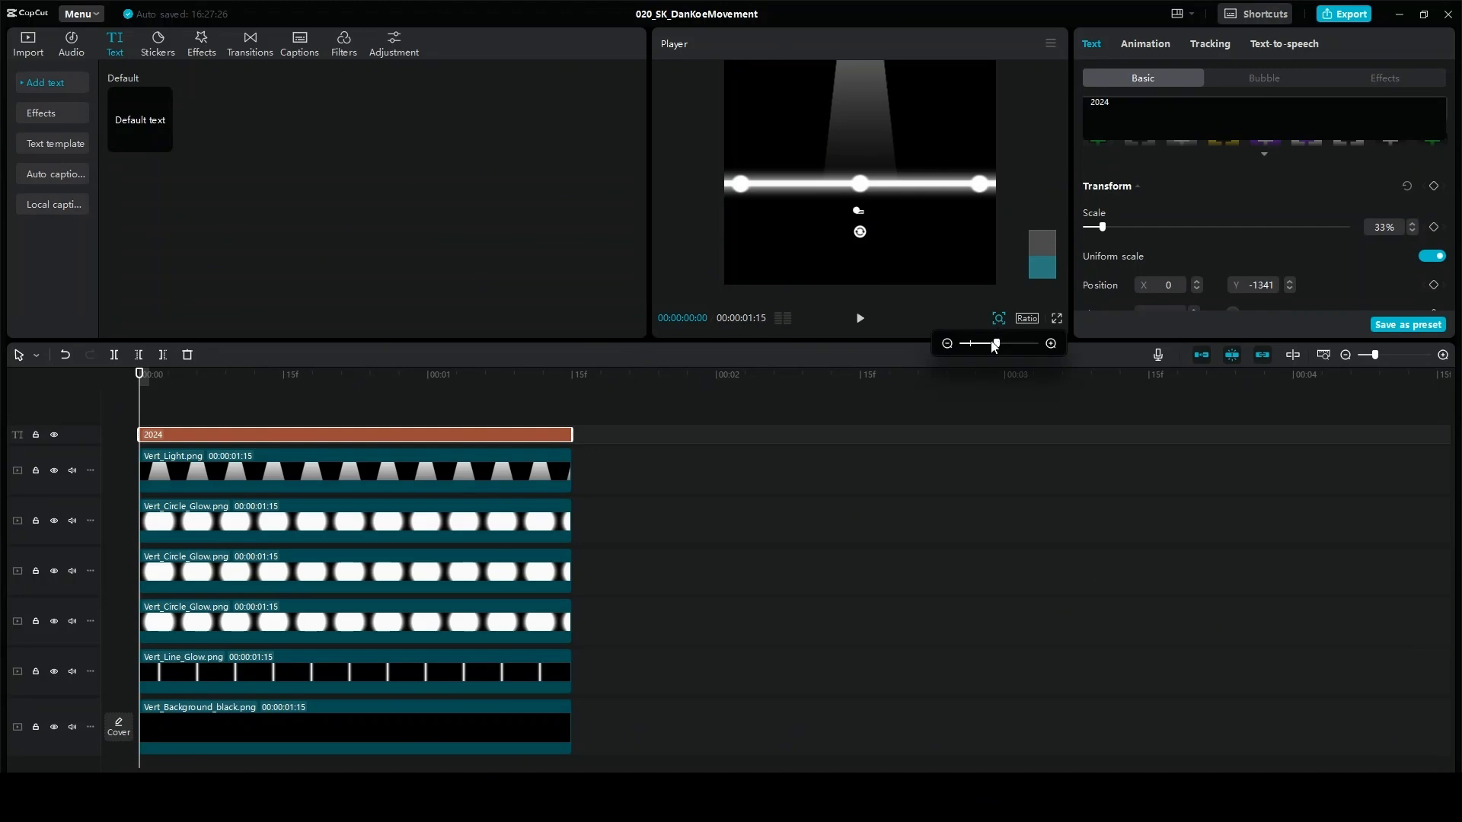
pyautogui.moveTo(991, 344); pyautogui.dragTo(1037, 343)
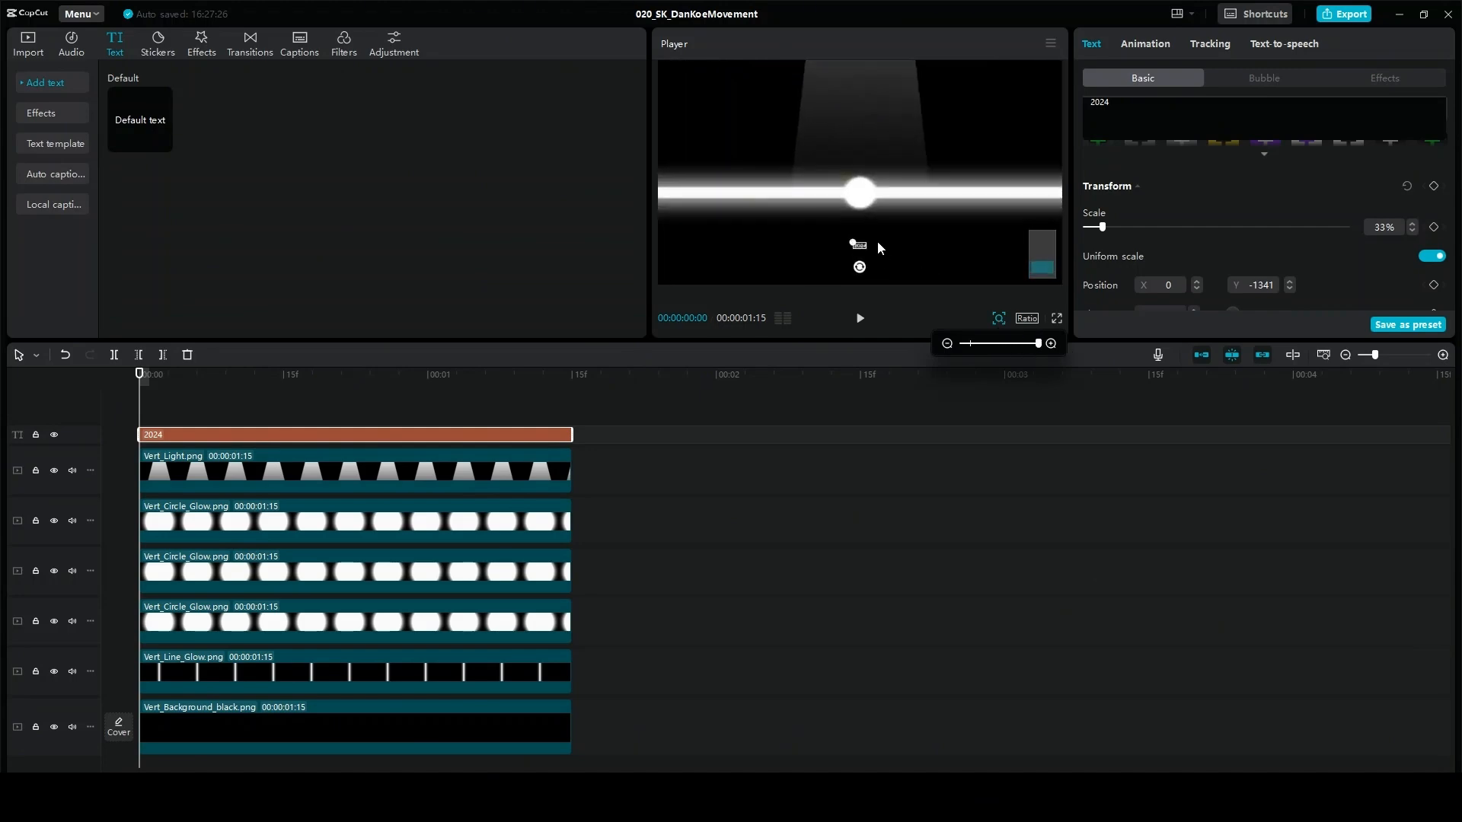
pyautogui.moveTo(1103, 227); pyautogui.dragTo(1138, 228)
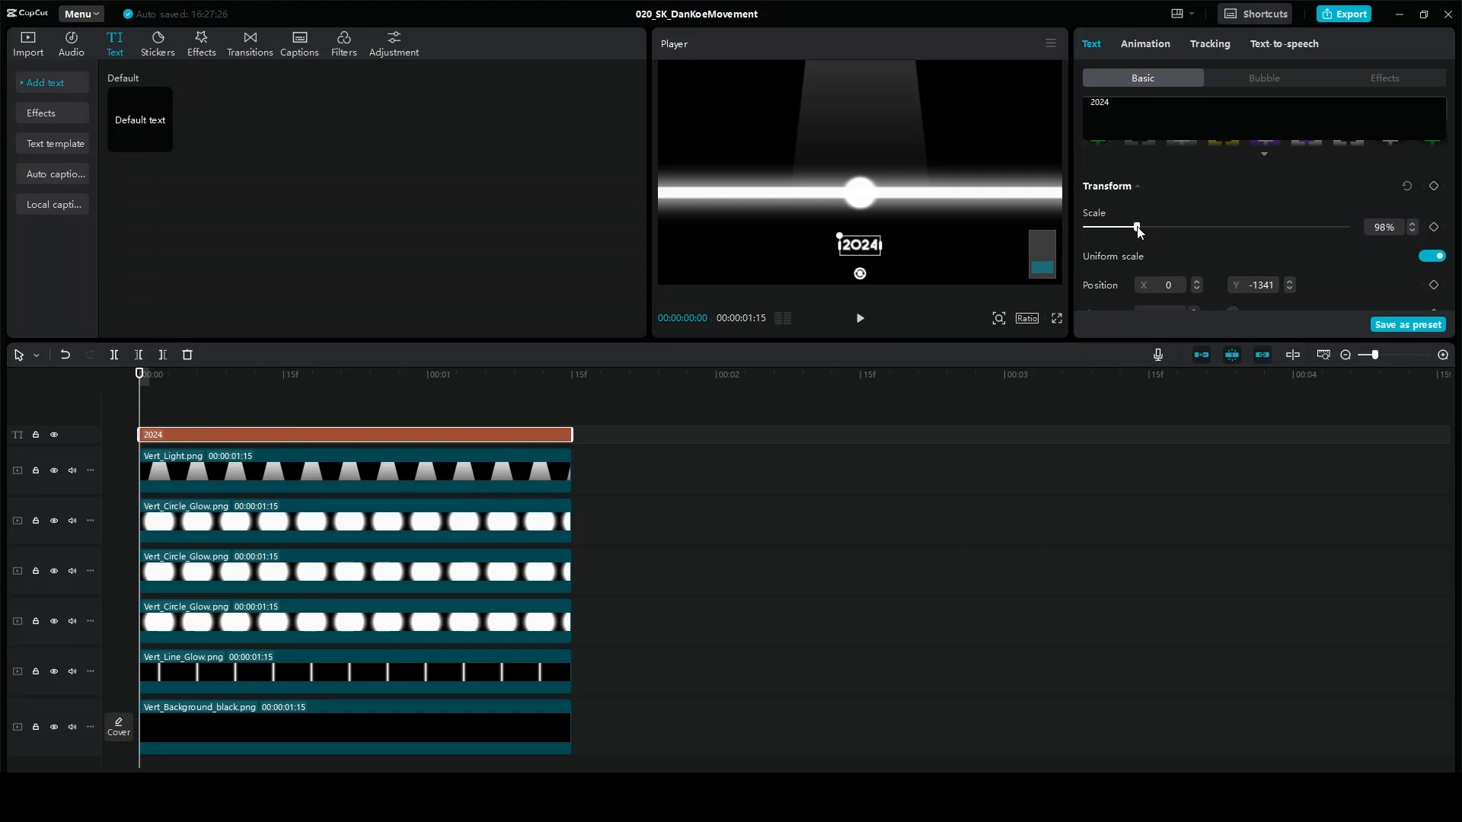
pyautogui.click(1026, 318)
pyautogui.click(999, 318)
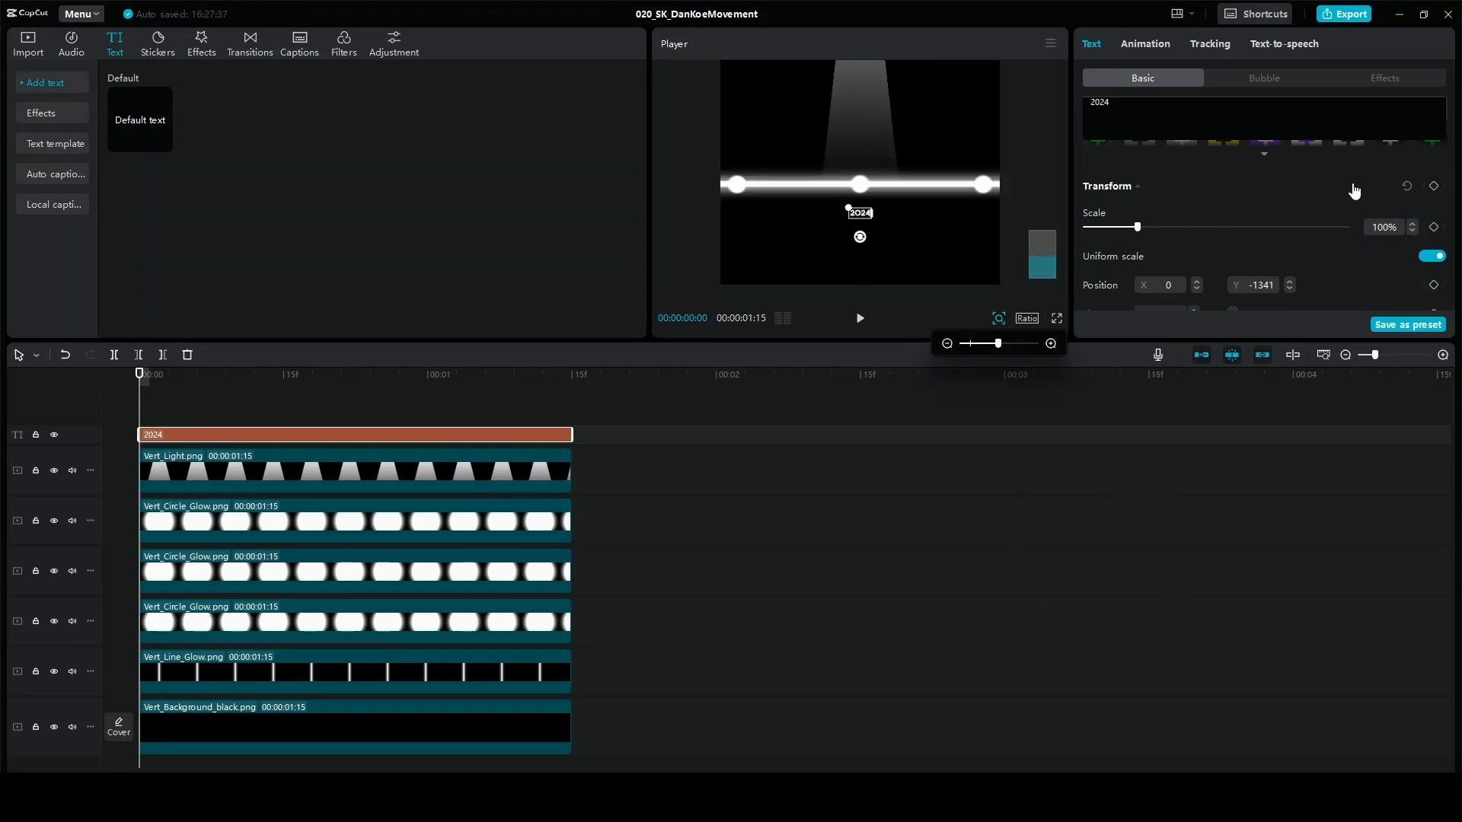
# - Set the 2024 text's font size to 10 and move it up slightly, closer to the middle circle
pyautogui.scroll(5, 1354, 190)
pyautogui.click(1409, 223)
pyautogui.write('15')
pyautogui.press('Return')
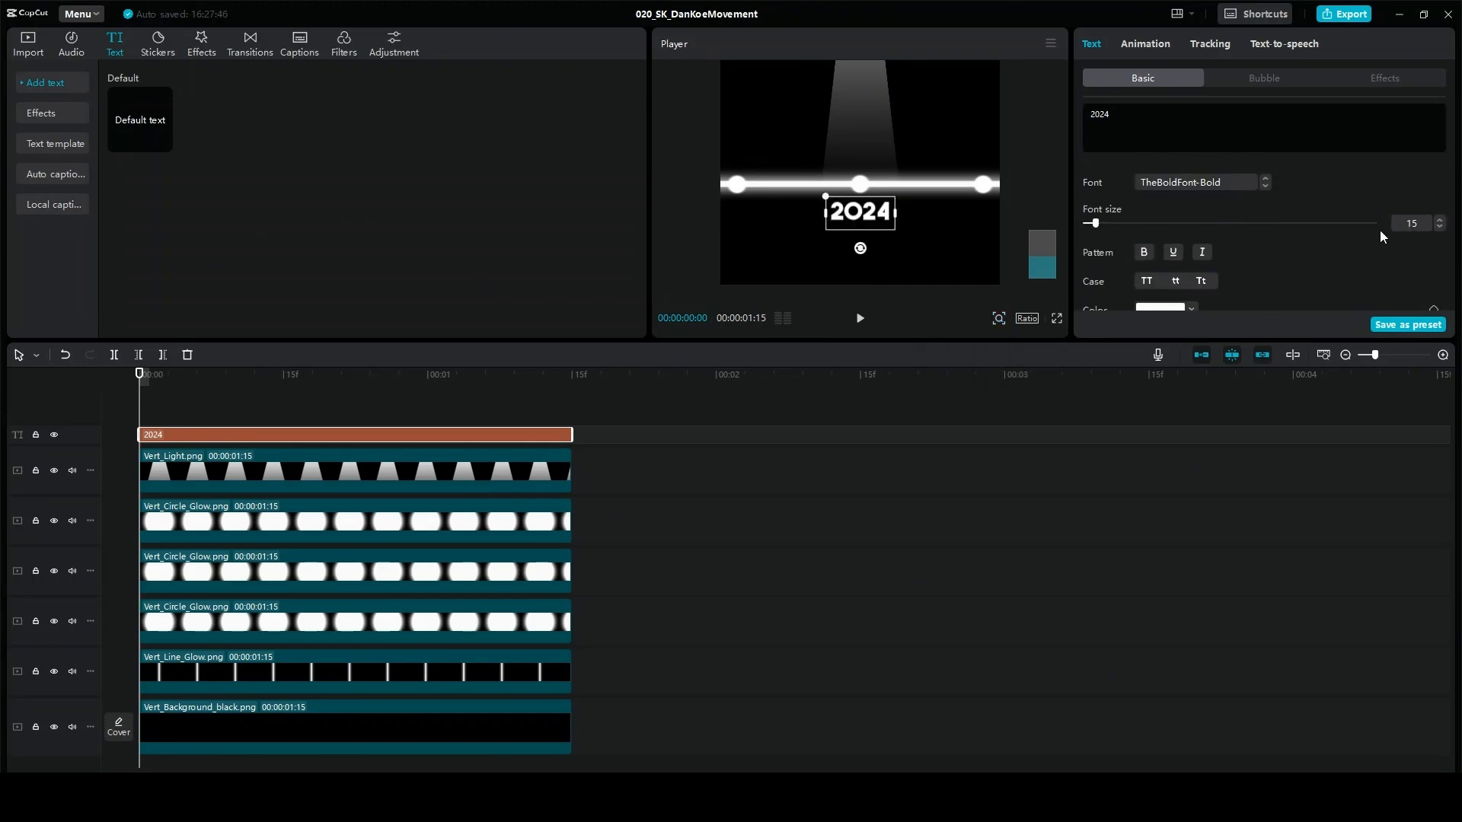
pyautogui.write('10')
pyautogui.press('Return')
pyautogui.moveTo(874, 224); pyautogui.dragTo(870, 223)
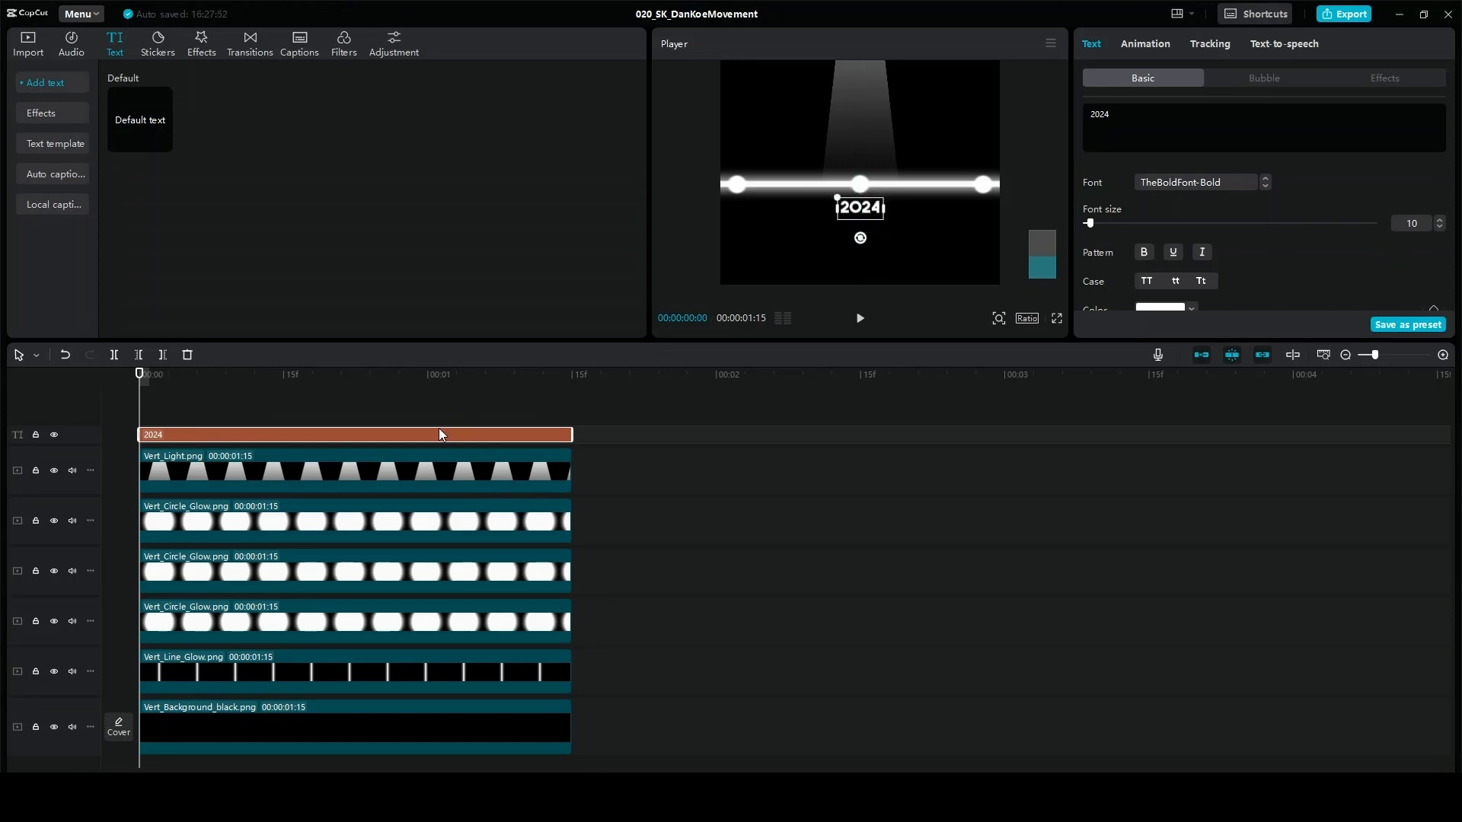
# - Duplicate the 2024 text clip twice, with each copy on its own track above the original
pyautogui.hotkey('ctrl', 'c')
pyautogui.hotkey('ctrl', 'v')
pyautogui.hotkey('ctrl', 'v')
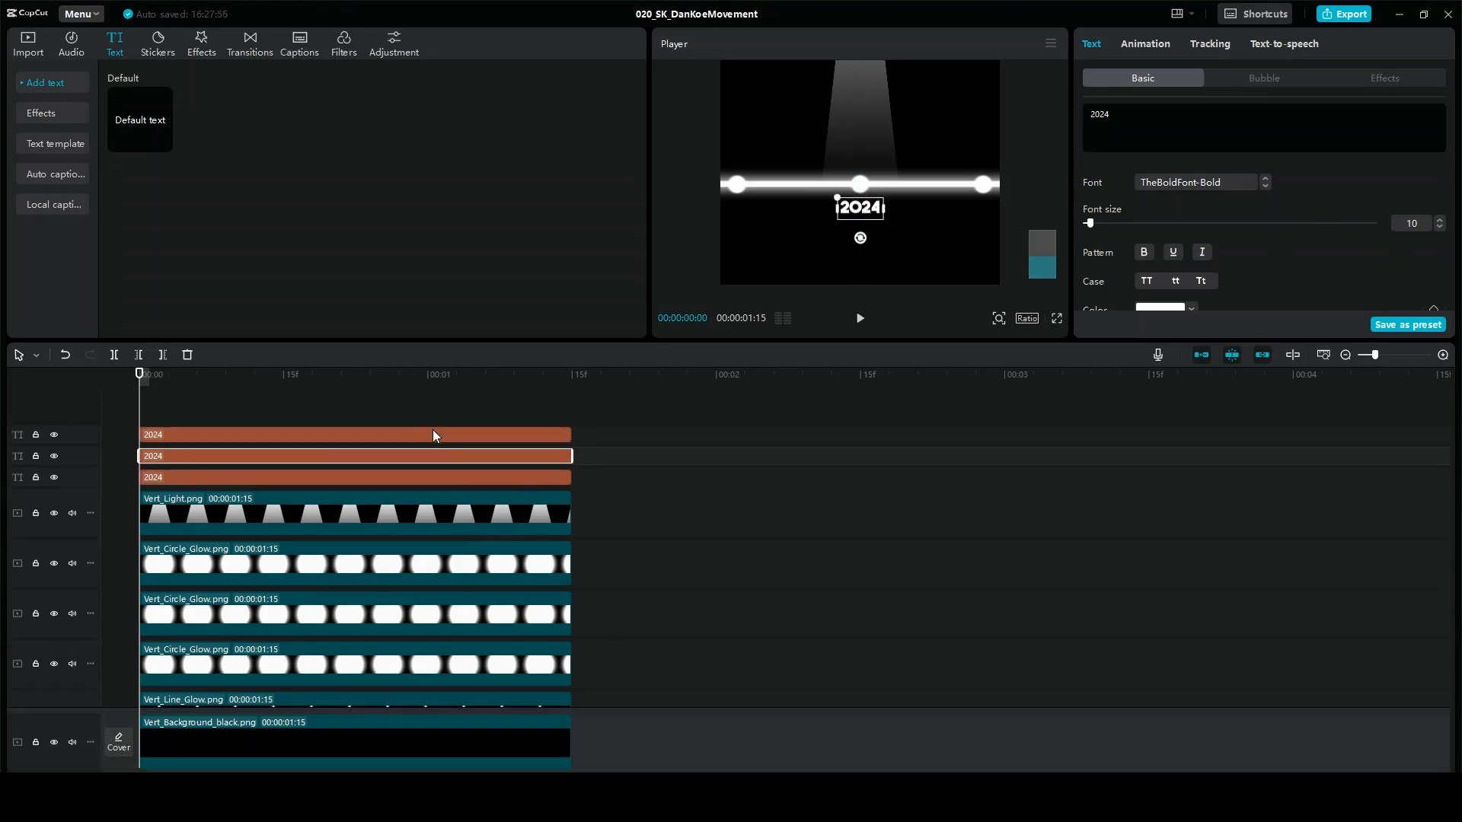
# - Change the first copied text to 2023 and move it below the left circle
pyautogui.click(1143, 131)
pyautogui.press('BackSpace')
pyautogui.write('3')
pyautogui.moveTo(866, 219); pyautogui.dragTo(749, 228)
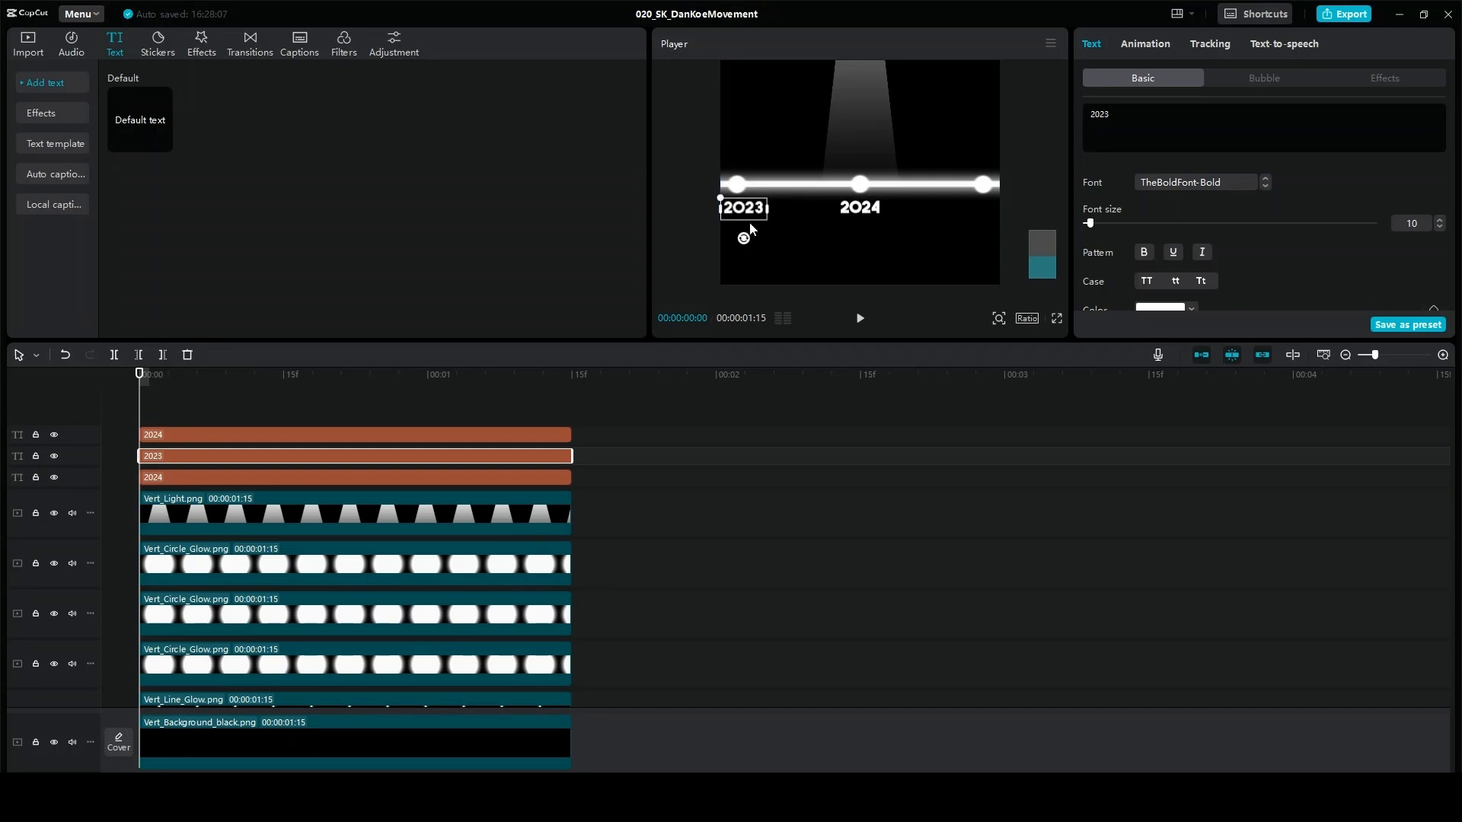
# - Change the topmost 2024 copy to 2025 and move it below the right circle
pyautogui.click(539, 434)
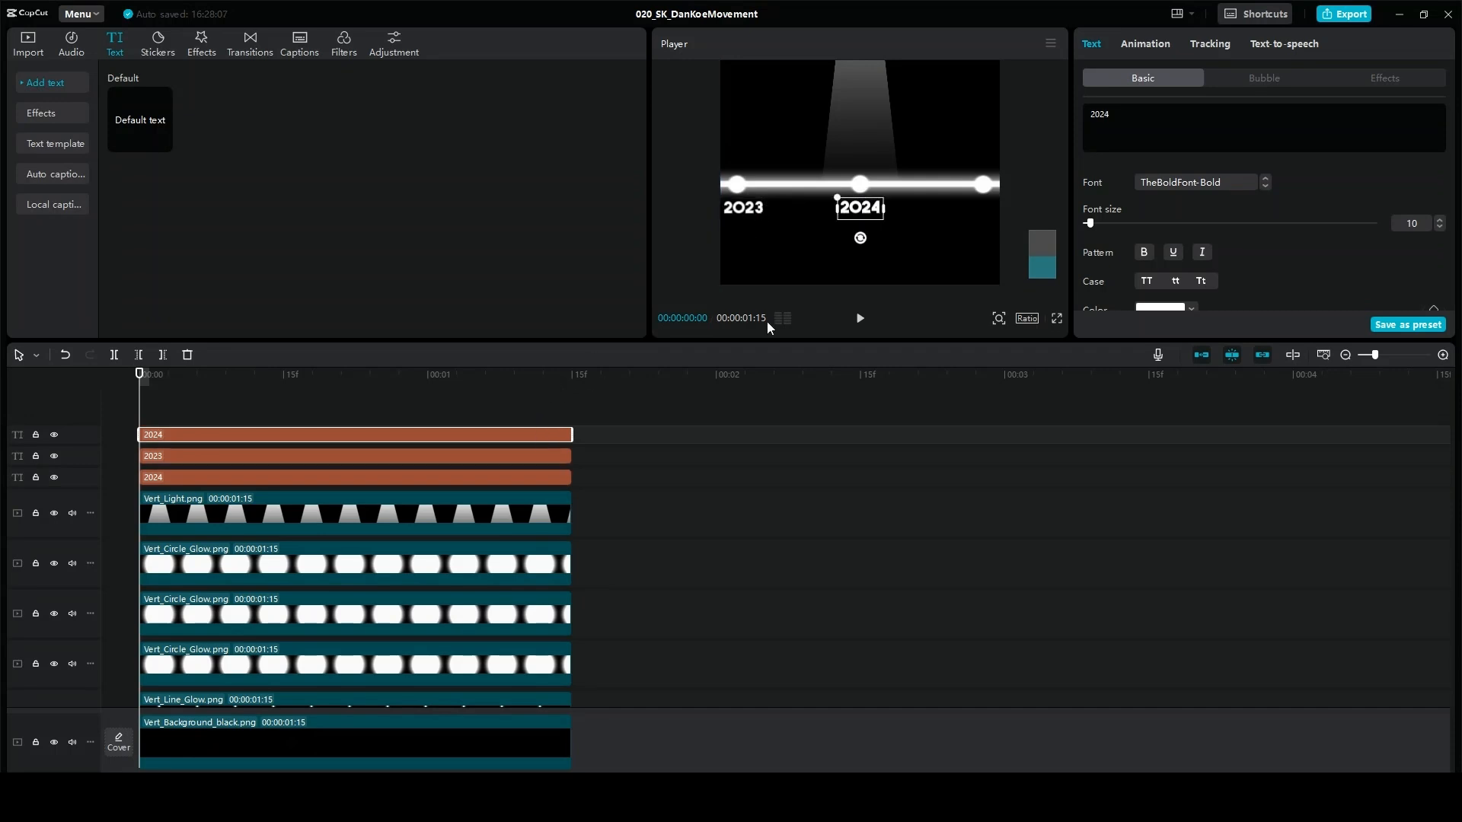
pyautogui.click(1130, 117)
pyautogui.press('BackSpace')
pyautogui.write('5')
pyautogui.moveTo(874, 214); pyautogui.dragTo(990, 215)
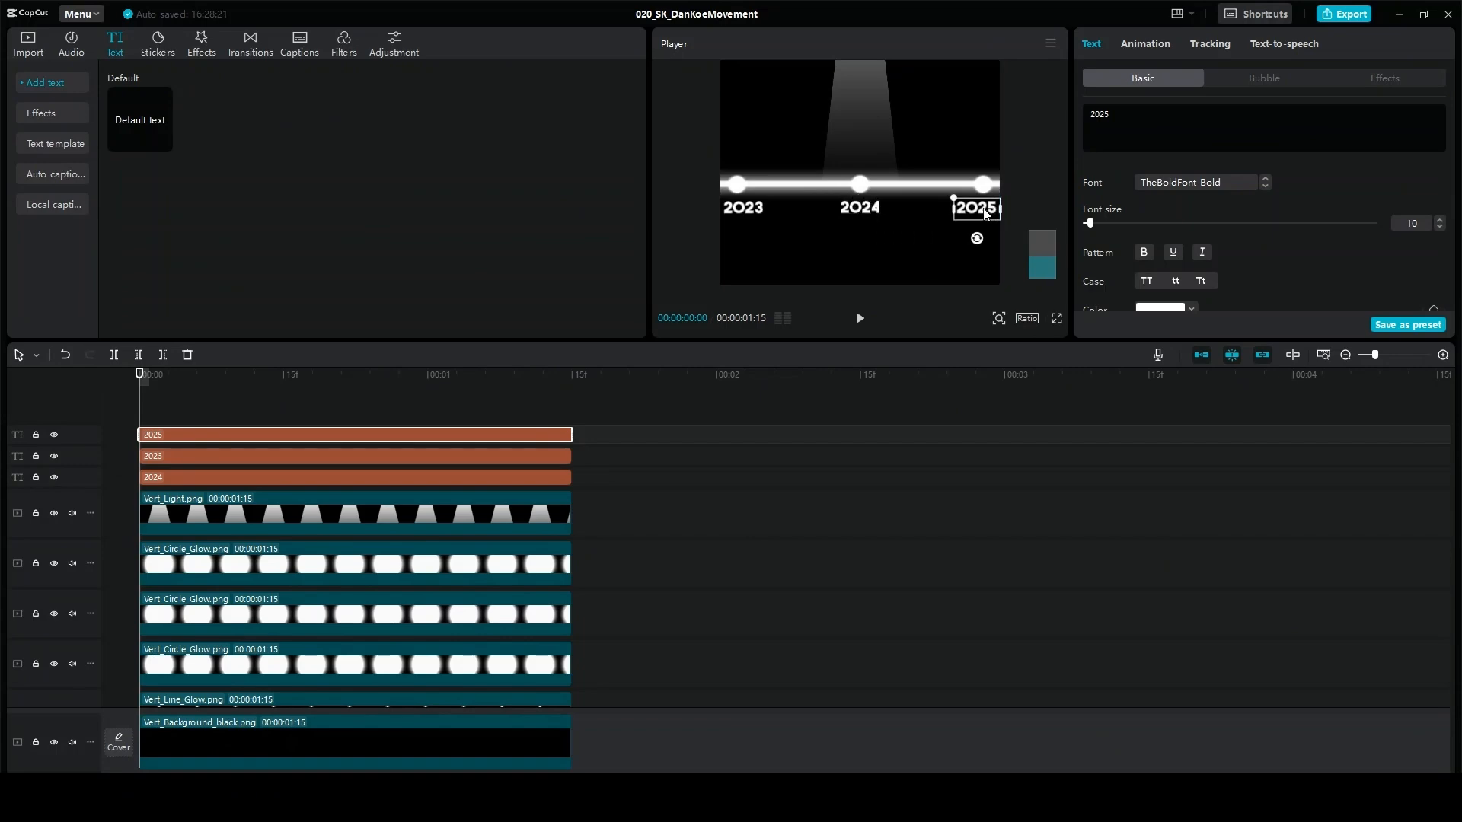
# - Set the left circle's X position to -900 and the right circle's to 900, and preview the scene full screen
pyautogui.click(412, 623)
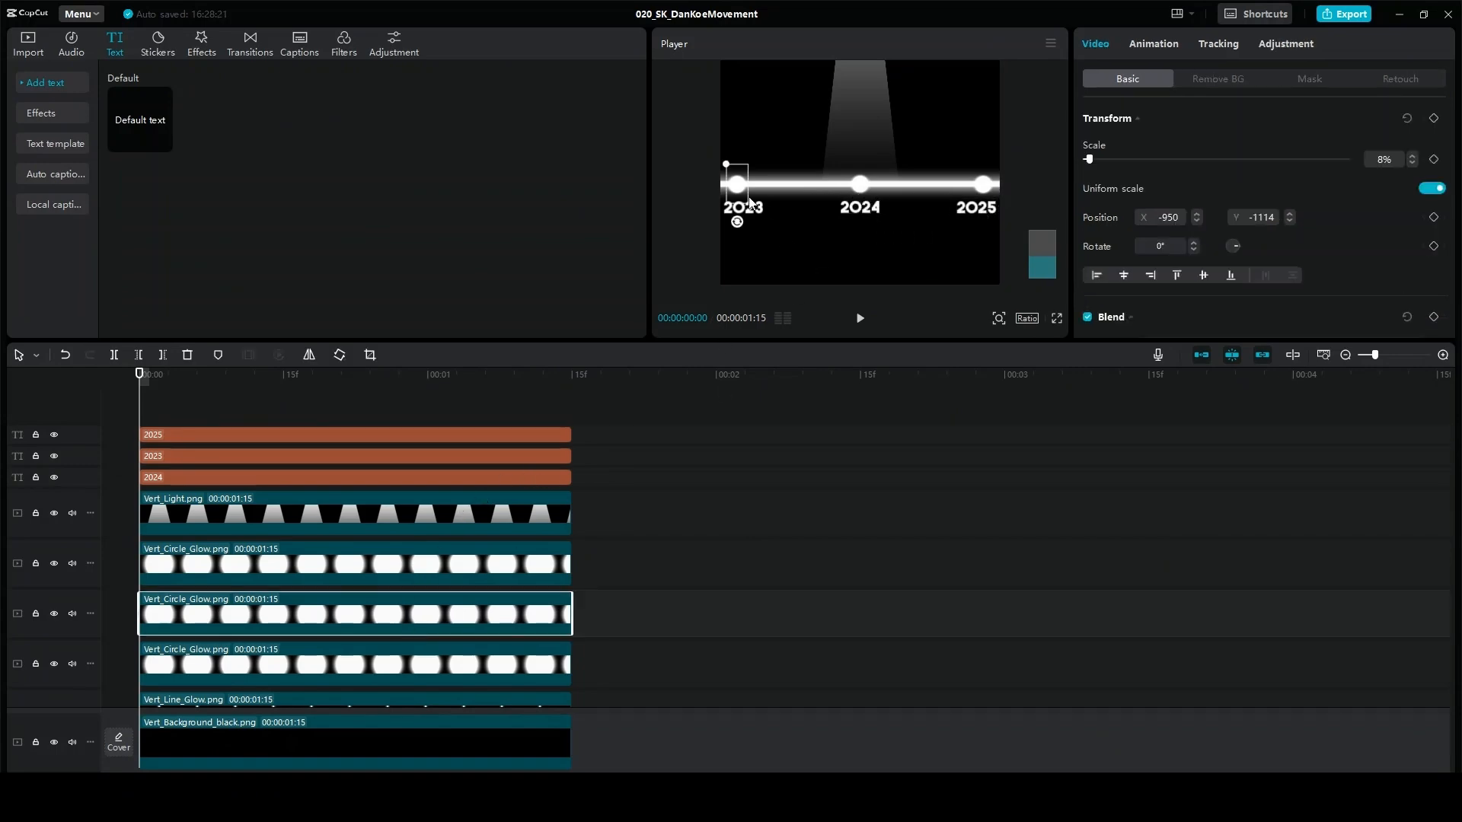
pyautogui.moveTo(752, 193); pyautogui.dragTo(746, 194)
pyautogui.moveTo(1159, 218); pyautogui.dragTo(1304, 222)
pyautogui.write('-900')
pyautogui.press('Return')
pyautogui.click(427, 561)
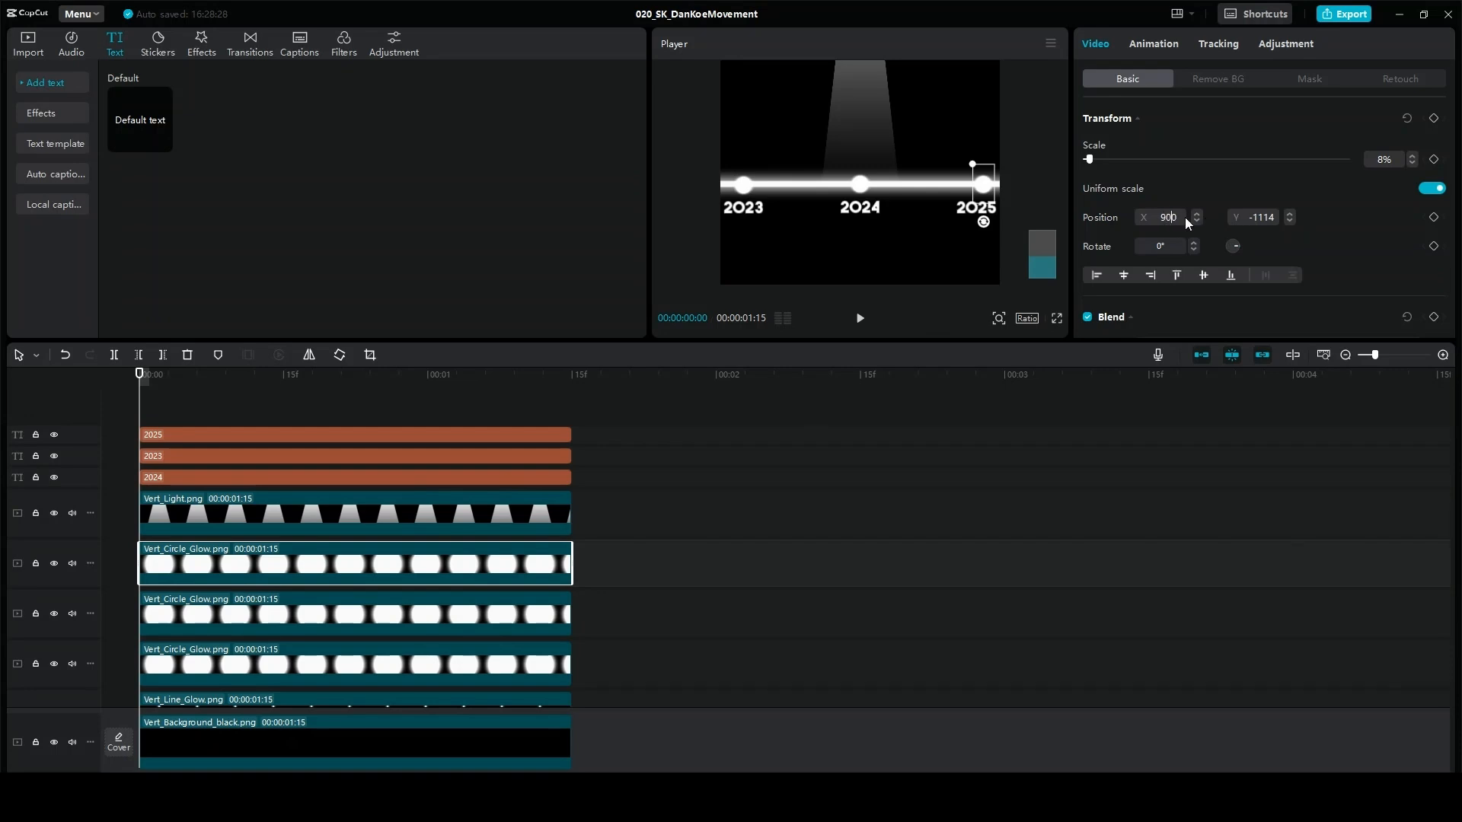
pyautogui.press('Return')
pyautogui.click(1057, 319)
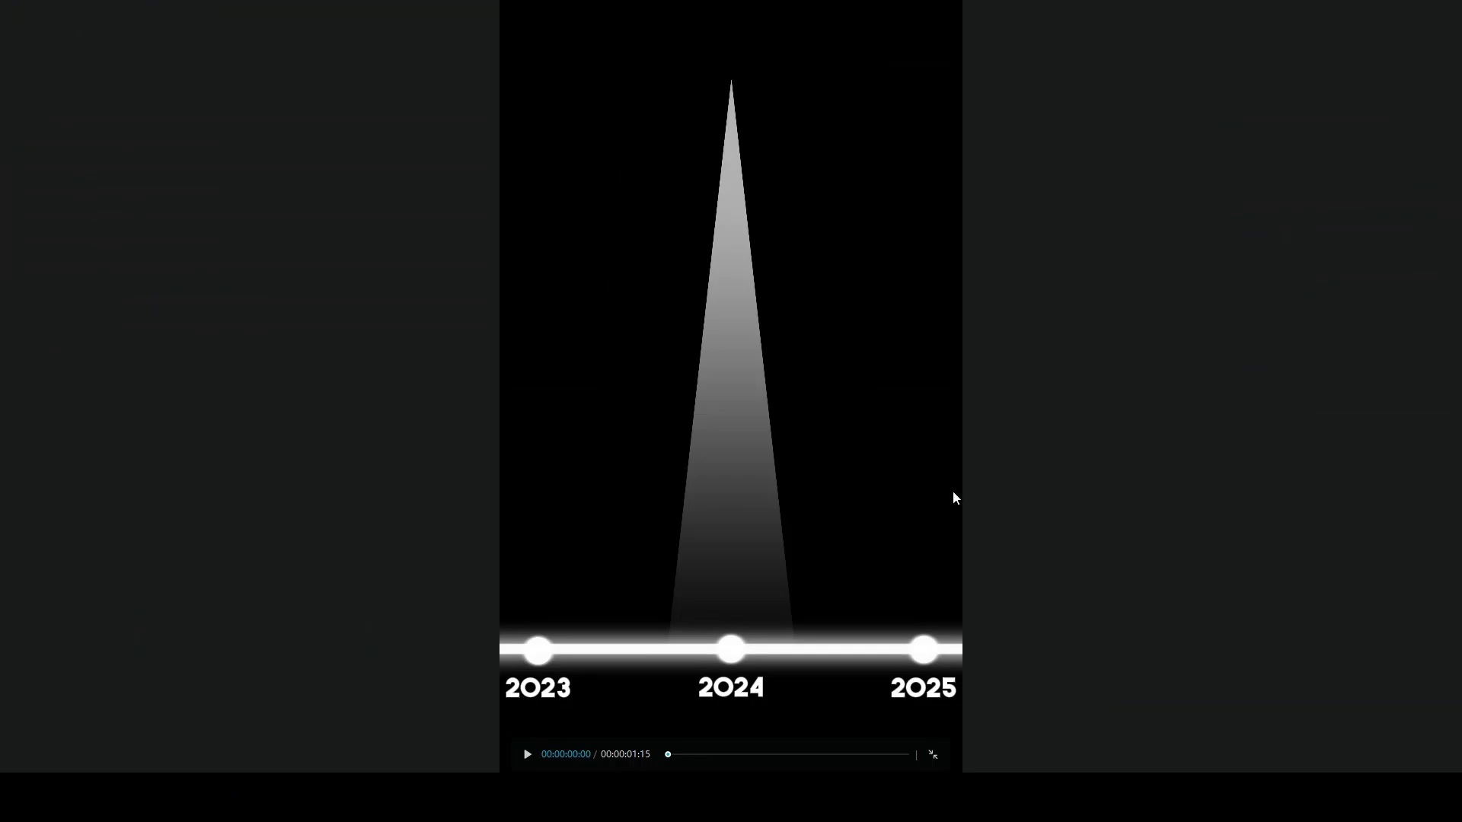
pyautogui.press('Escape')
# - Duplicate the 2025 text clip and change the copy's wording to X
pyautogui.click(391, 436)
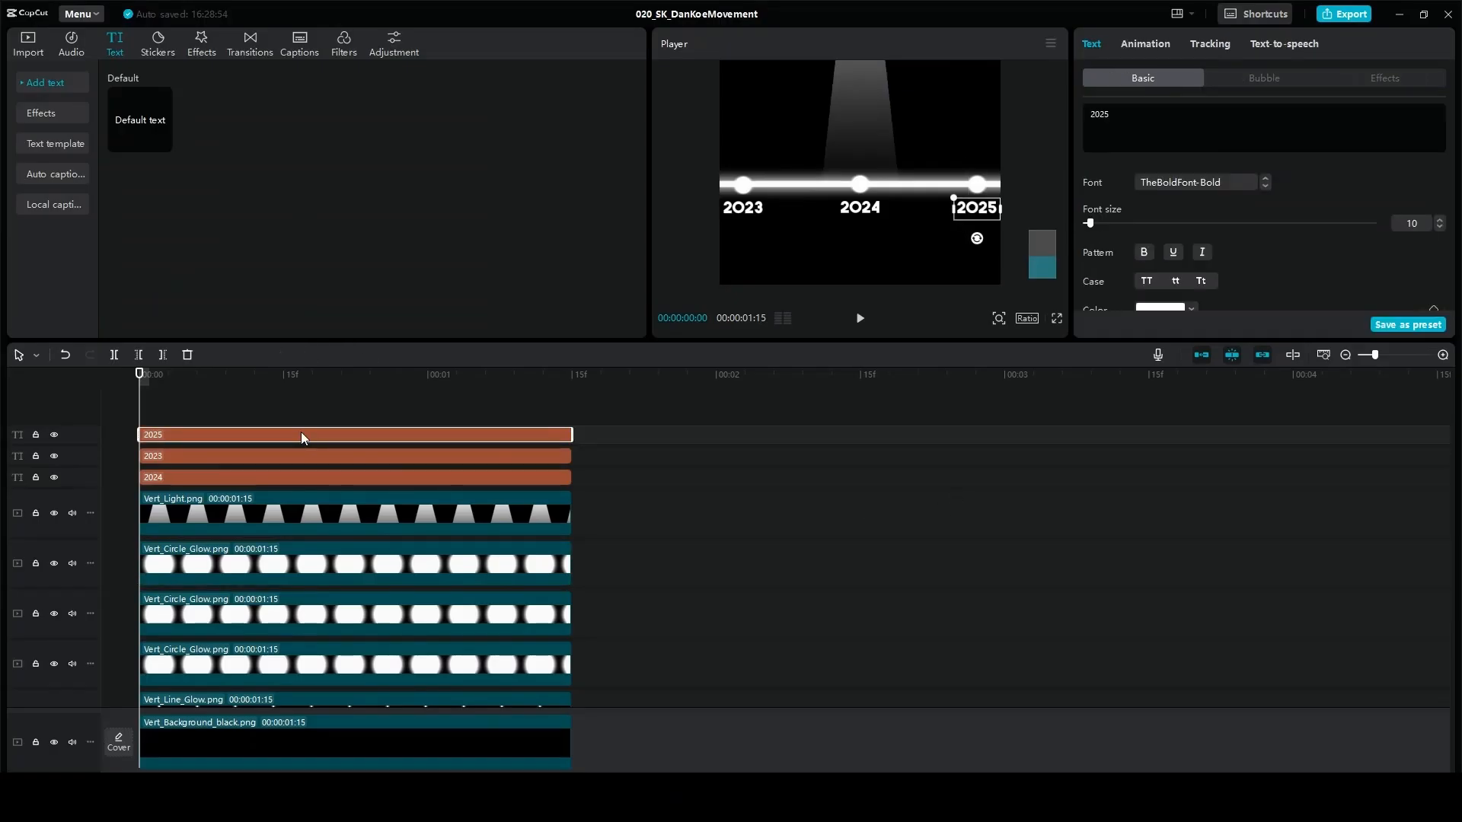
pyautogui.hotkey('ctrl', 'c')
pyautogui.hotkey('ctrl', 'v')
pyautogui.hotkey('ctrl', 'a')
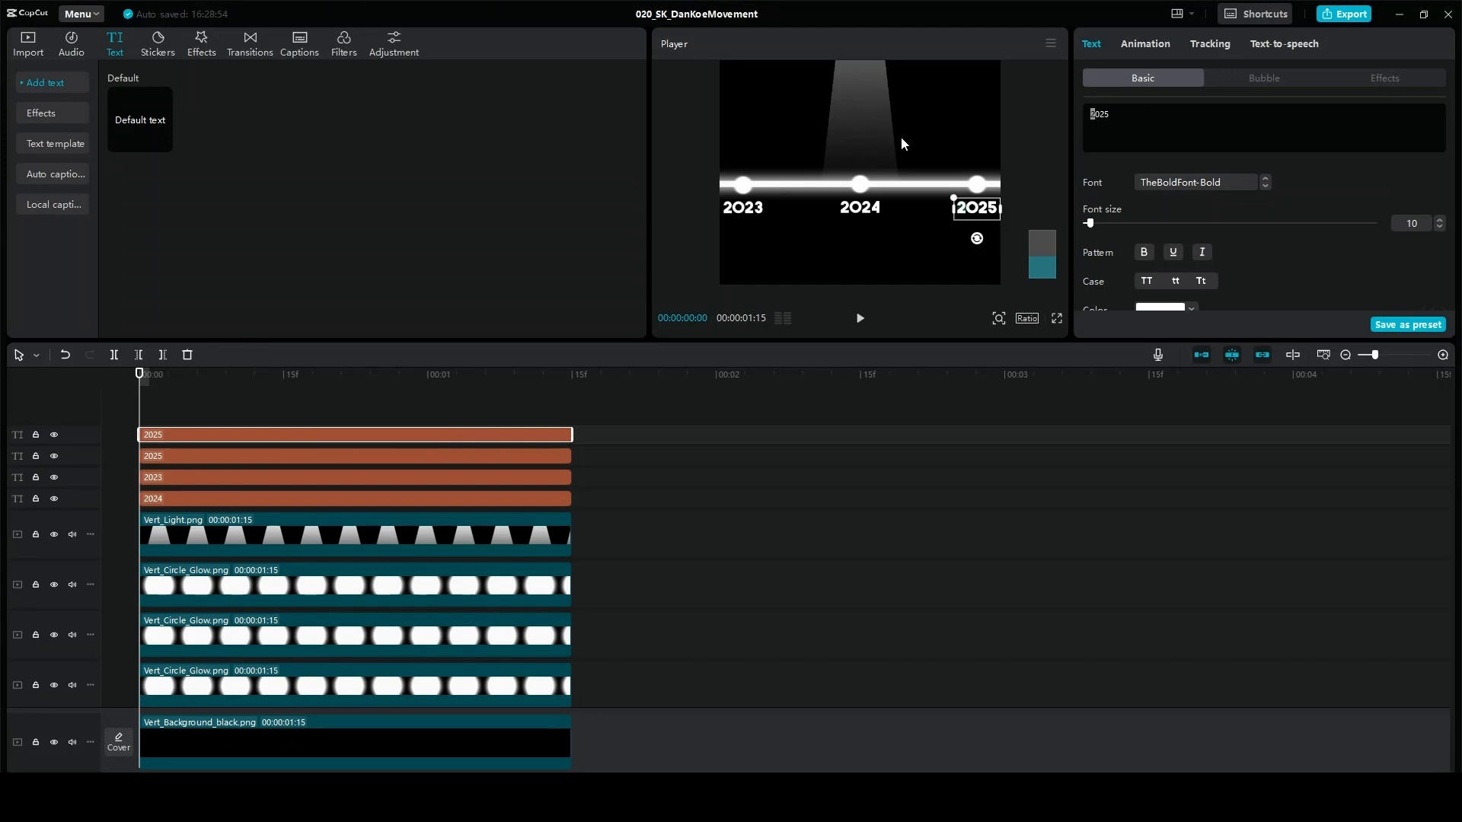
pyautogui.write('X')
# - Color the X text red and move it to the tip of the light beam
pyautogui.click(1179, 308)
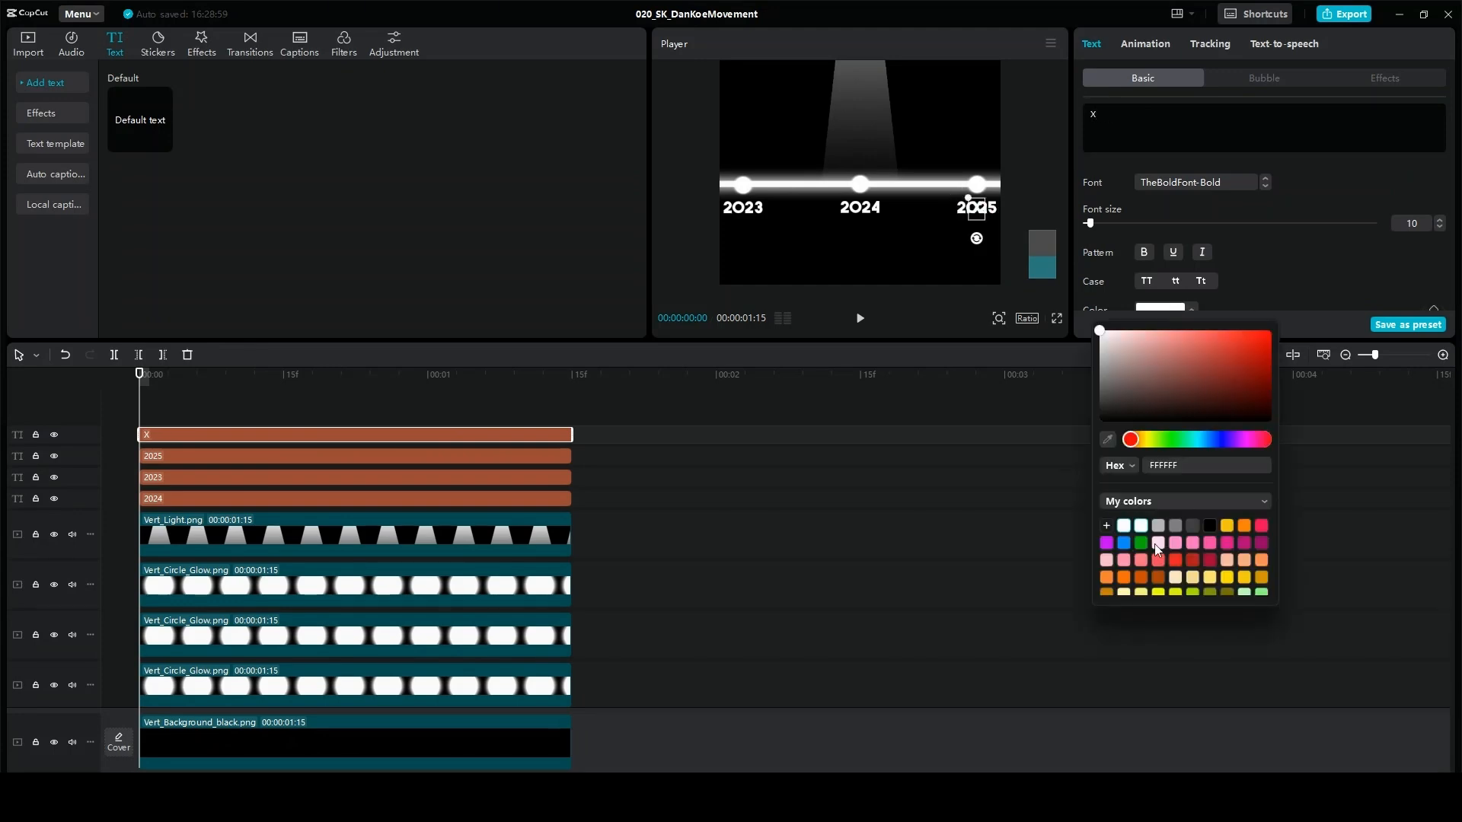
pyautogui.click(1169, 555)
pyautogui.moveTo(977, 209); pyautogui.dragTo(860, 79)
pyautogui.scroll(3, 861, 84)
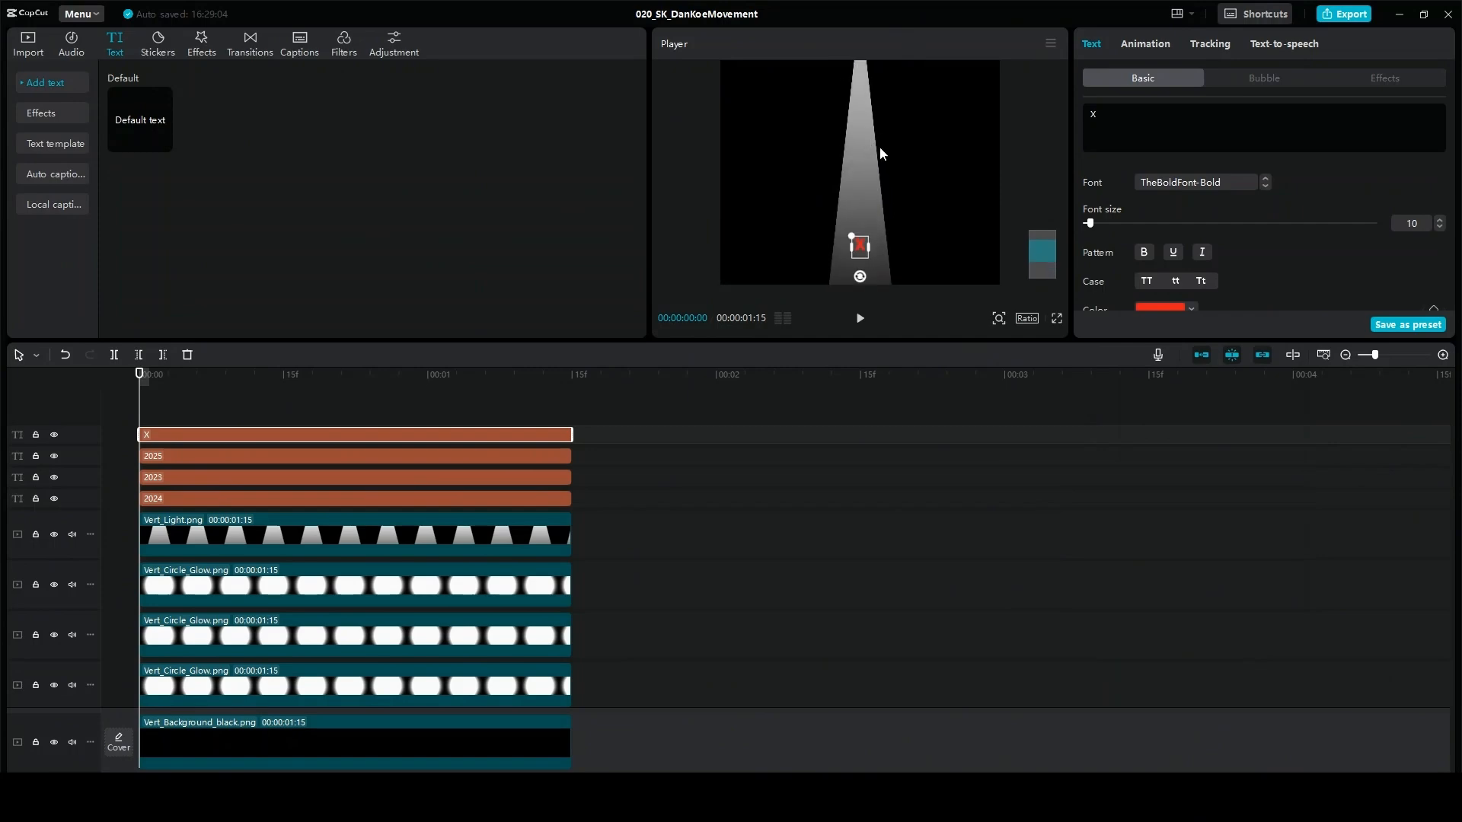
pyautogui.moveTo(856, 264); pyautogui.dragTo(860, 93)
pyautogui.scroll(1, 861, 114)
pyautogui.moveTo(863, 168); pyautogui.dragTo(861, 116)
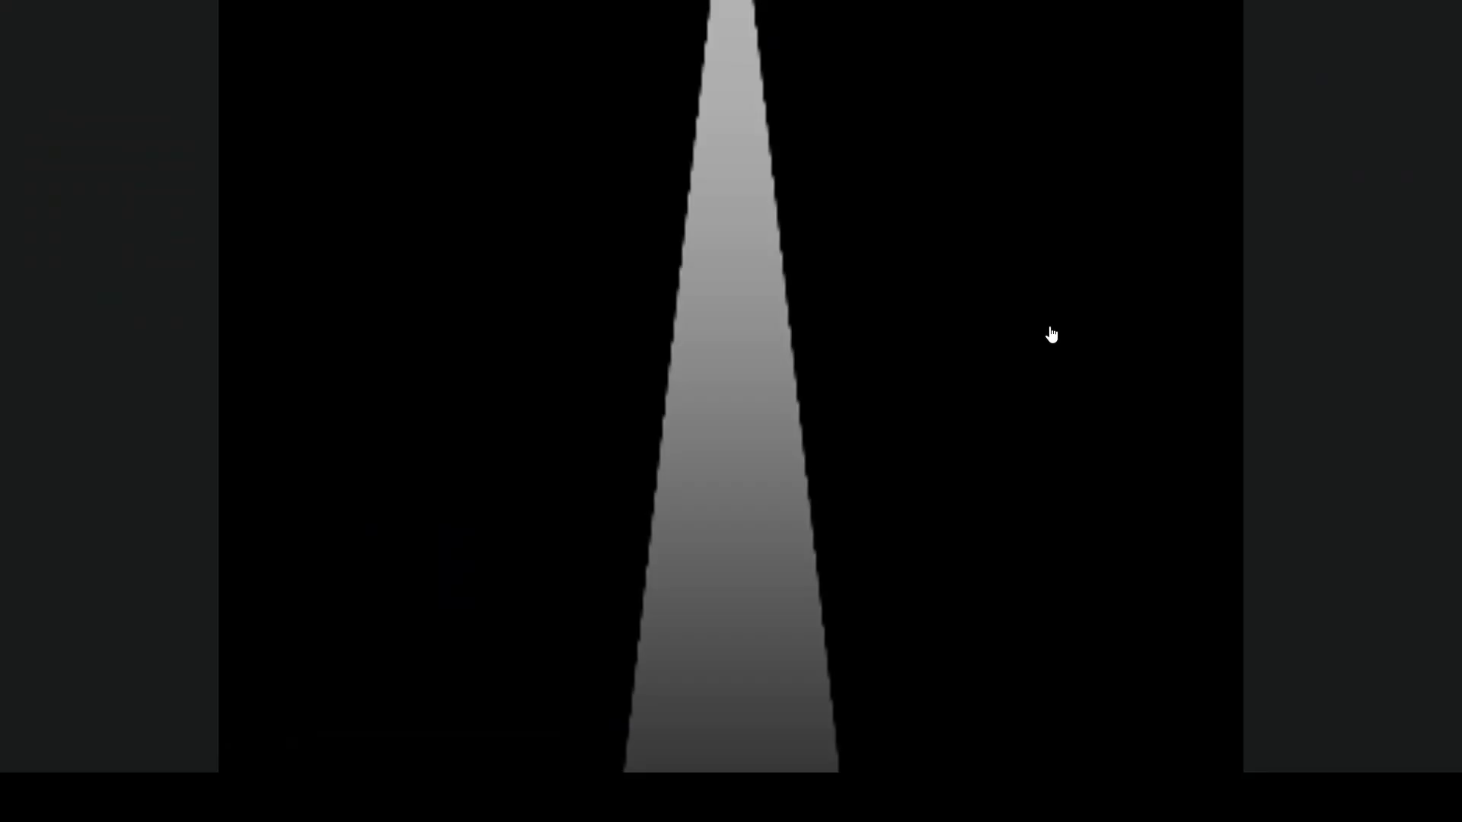
pyautogui.click(1057, 318)
pyautogui.press('Escape')
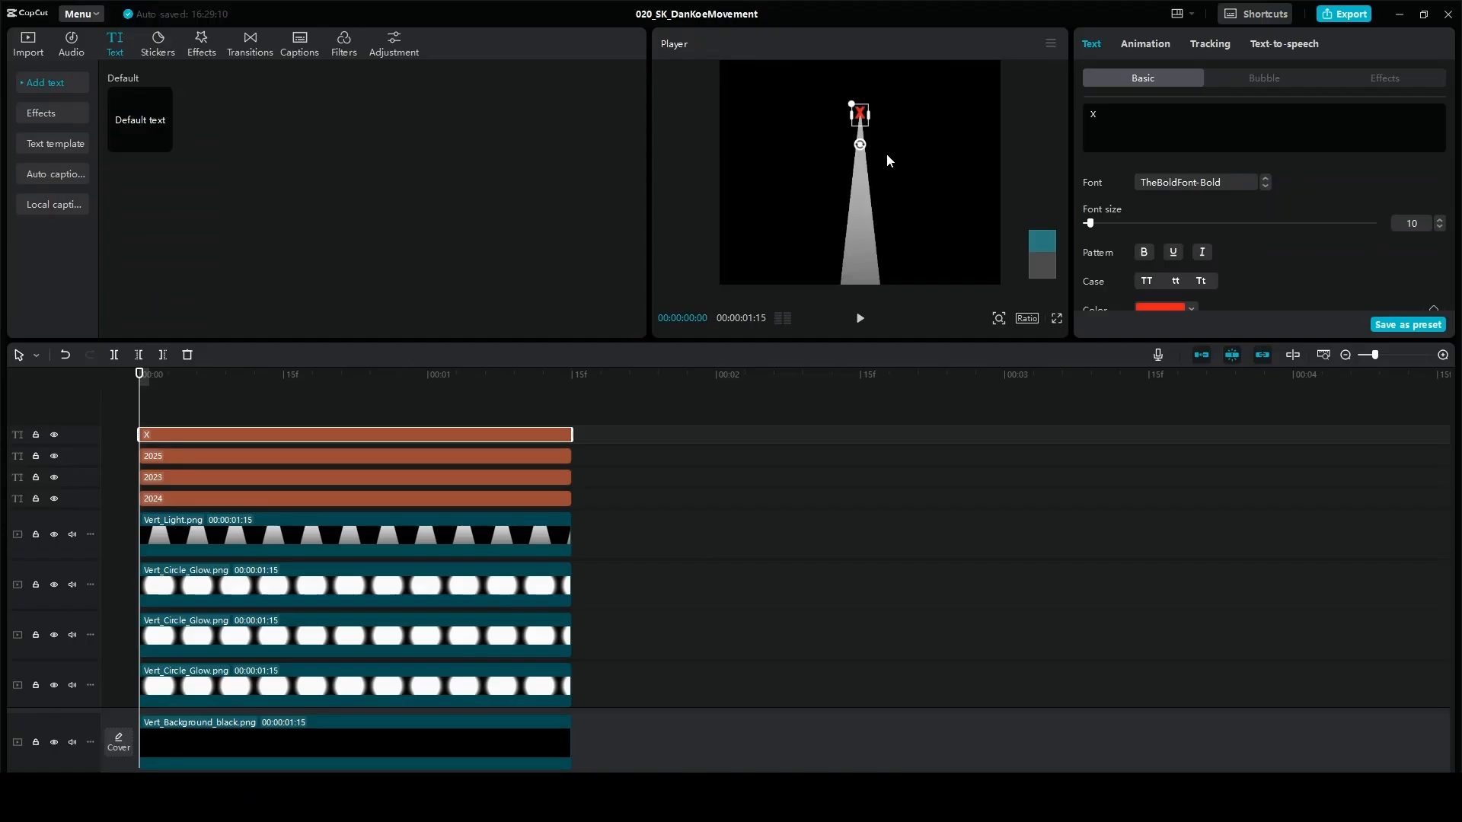
# - Nudge the X slightly higher over the beam's tip and check the result full screen
pyautogui.click(1000, 317)
pyautogui.moveTo(998, 343); pyautogui.dragTo(1027, 347)
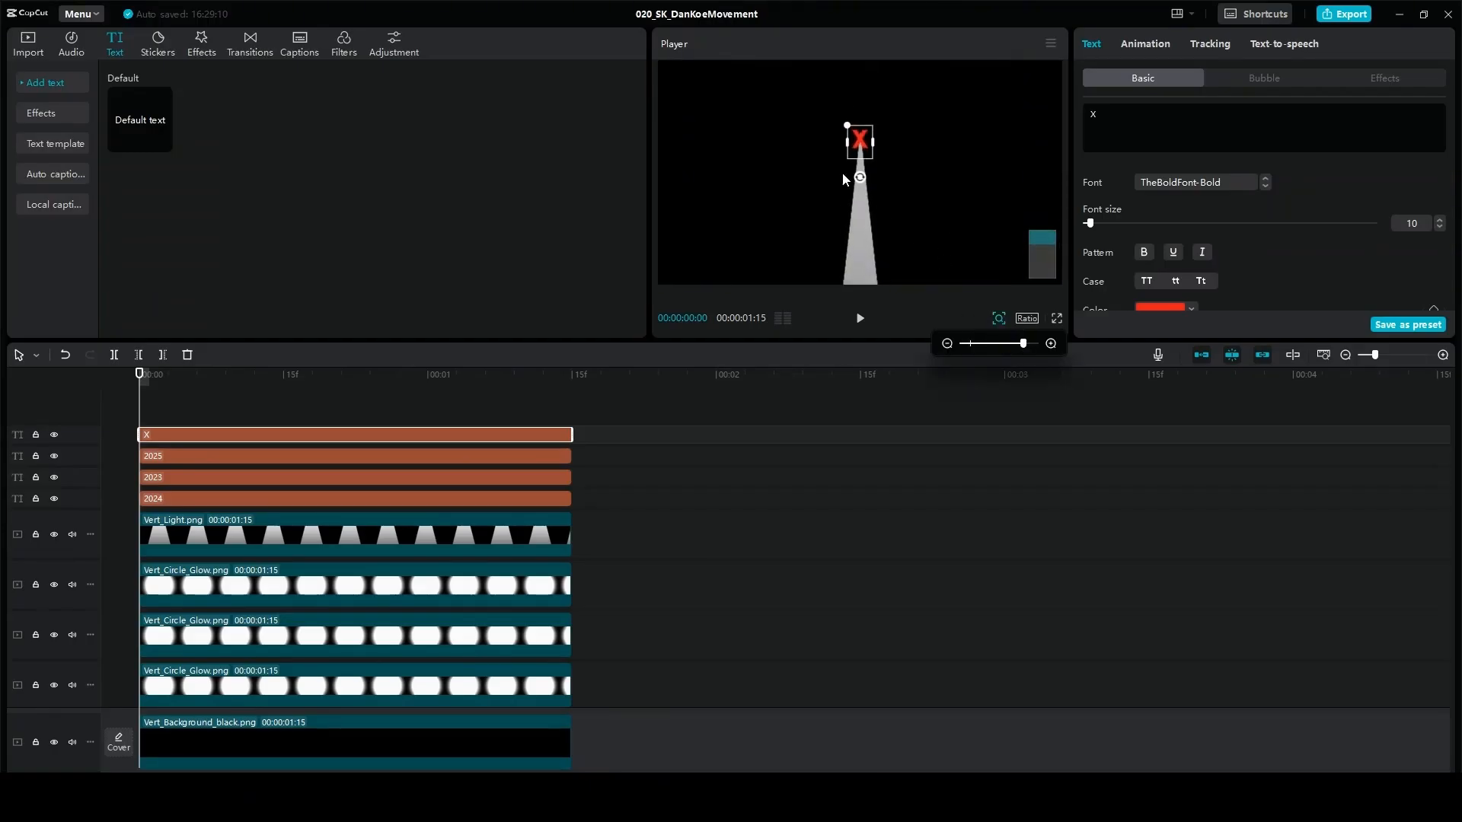
pyautogui.click(1057, 318)
pyautogui.press('Escape')
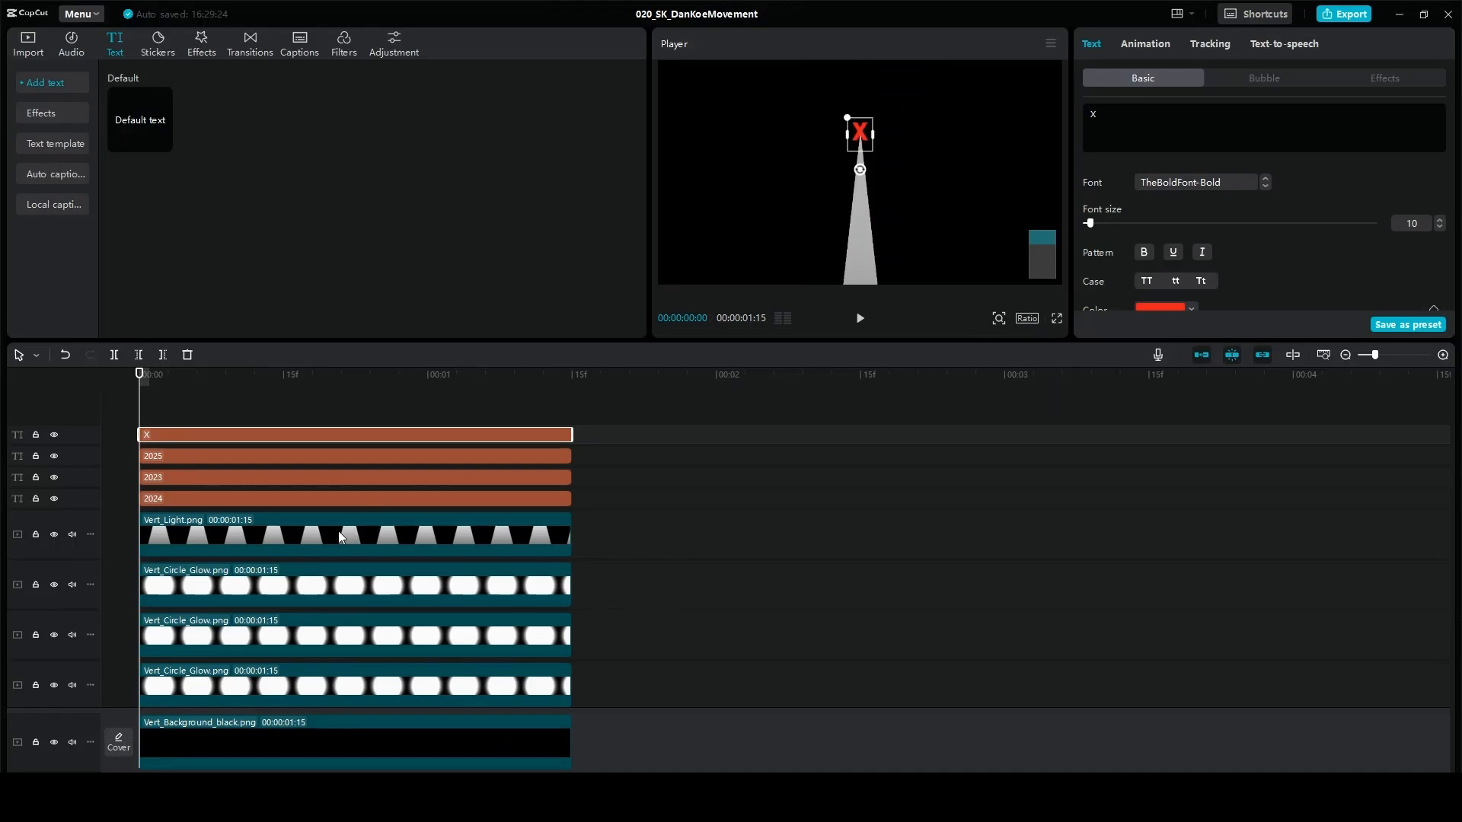
# - Move the Vert_Light.png clip to a track above all the text clips and preview the scene full screen
pyautogui.moveTo(343, 539); pyautogui.dragTo(329, 418)
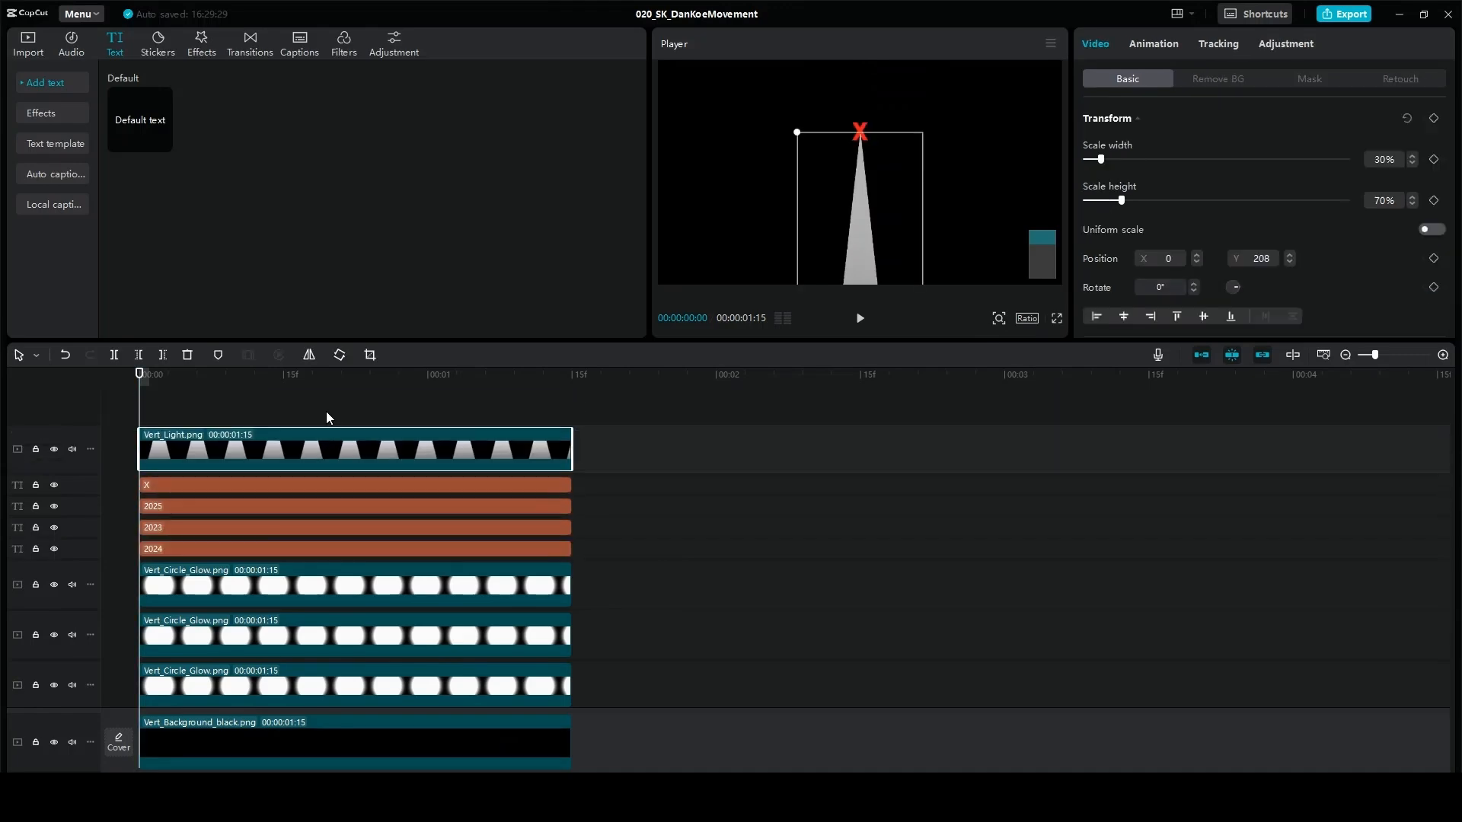
pyautogui.click(1057, 318)
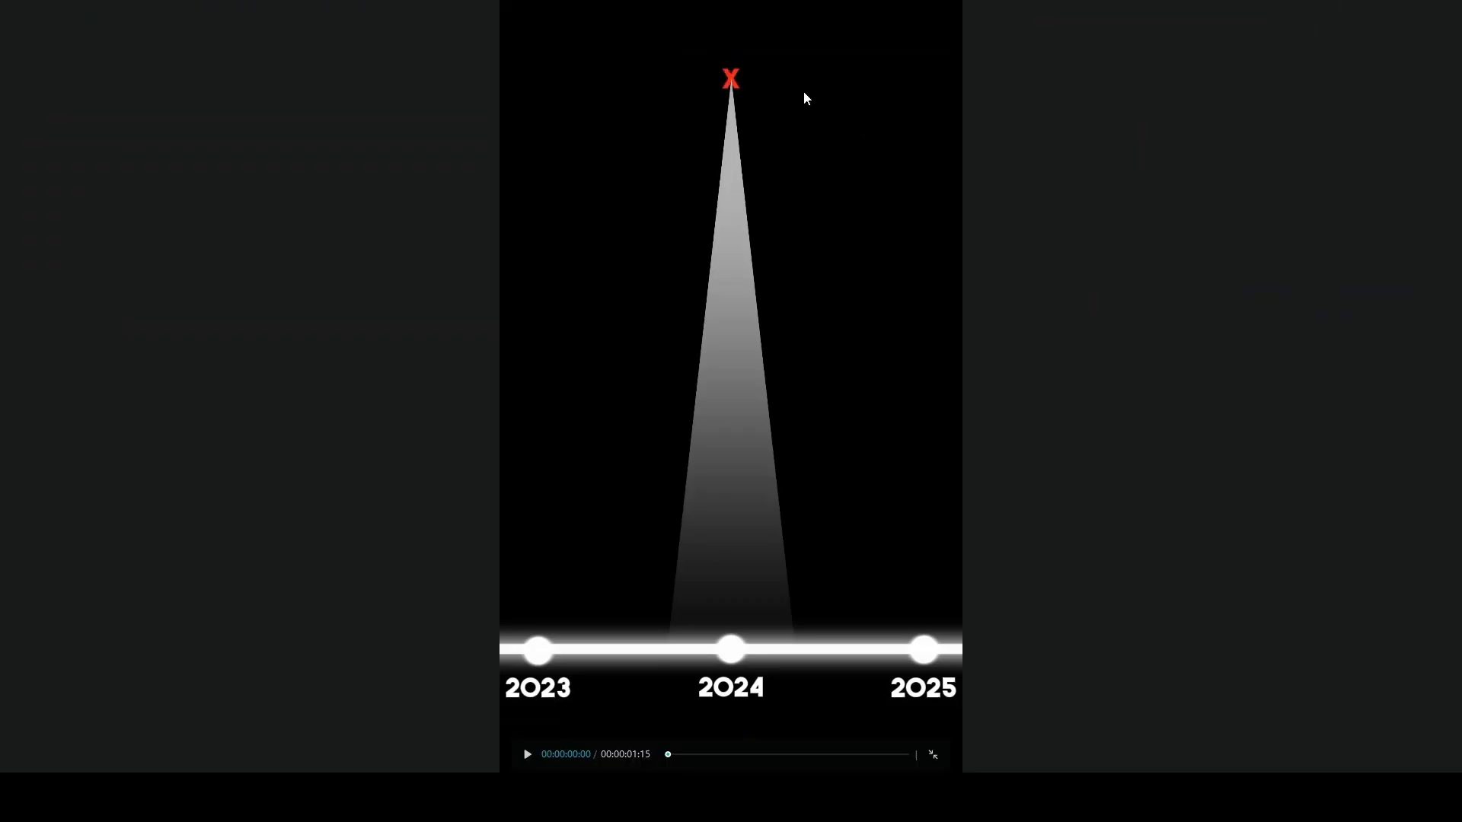
pyautogui.press('Escape')
pyautogui.moveTo(857, 263); pyautogui.dragTo(867, 254)
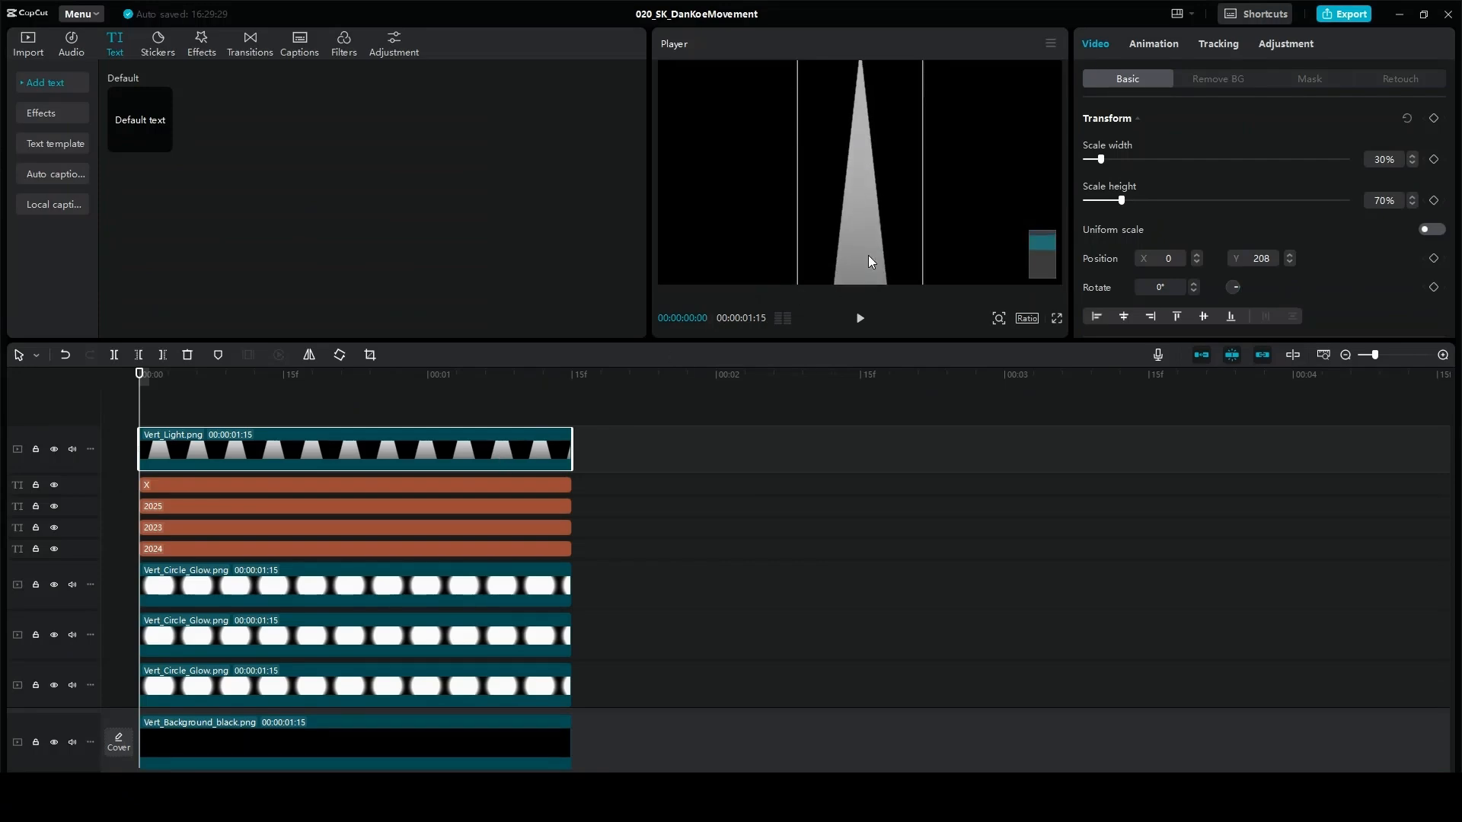
# - Move the 2023 circle and its year label together horizontally, out past the left edge of the video frame
pyautogui.click(998, 318)
pyautogui.moveTo(1006, 343); pyautogui.dragTo(991, 344)
pyautogui.scroll(-3, 928, 252)
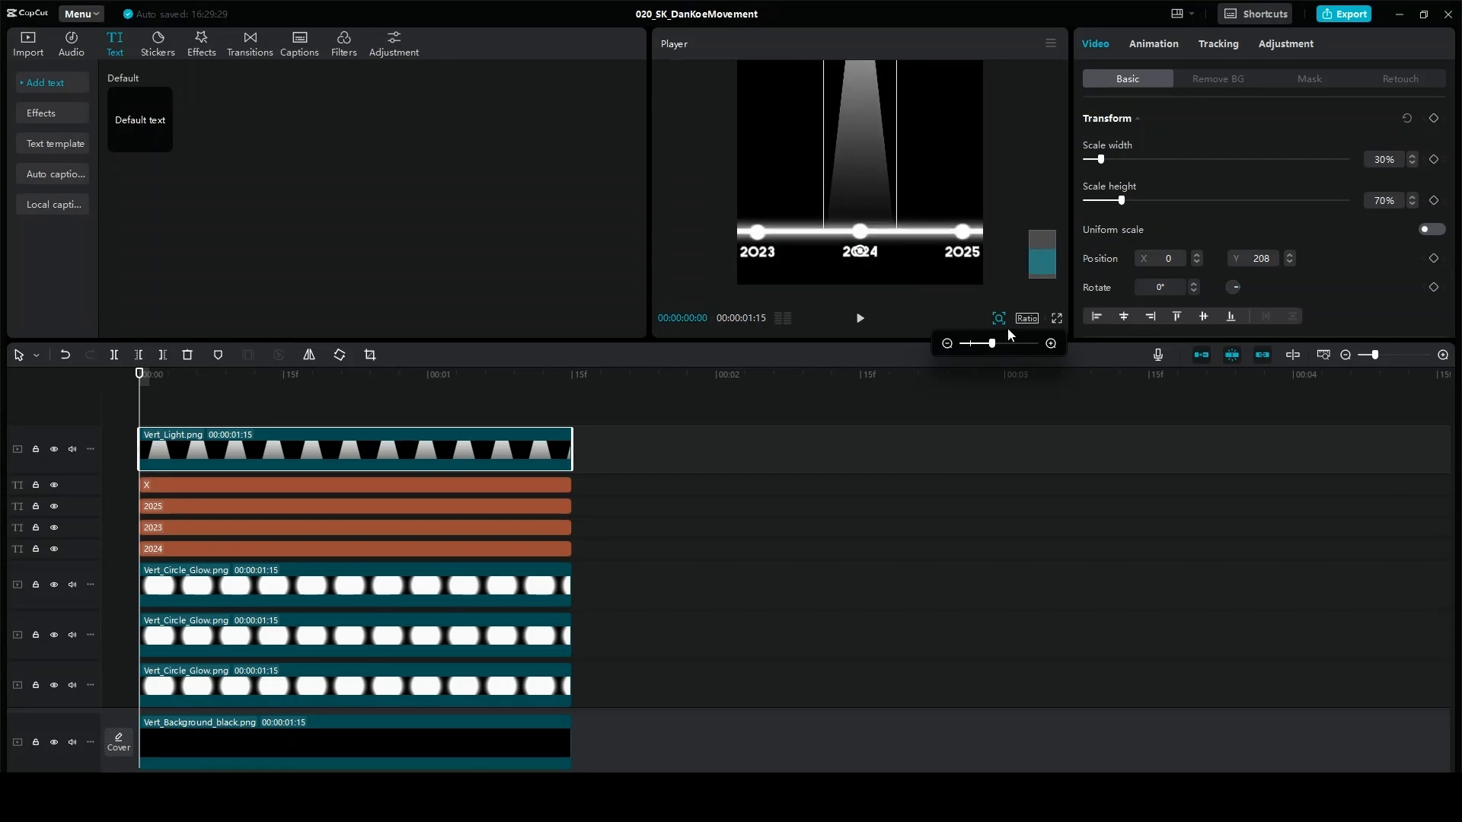
pyautogui.moveTo(991, 344); pyautogui.dragTo(988, 344)
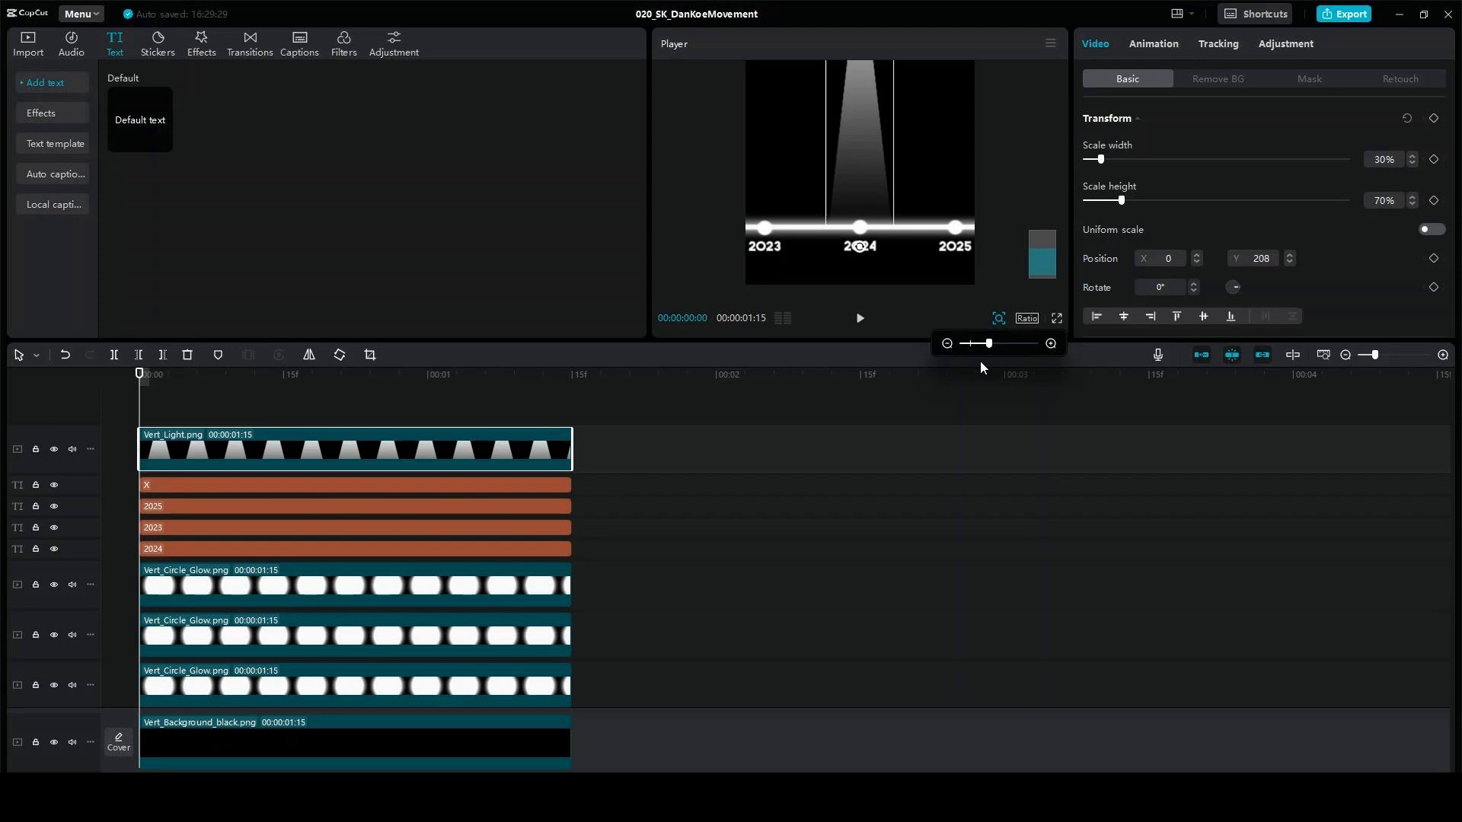
pyautogui.scroll(-1, 289, 643)
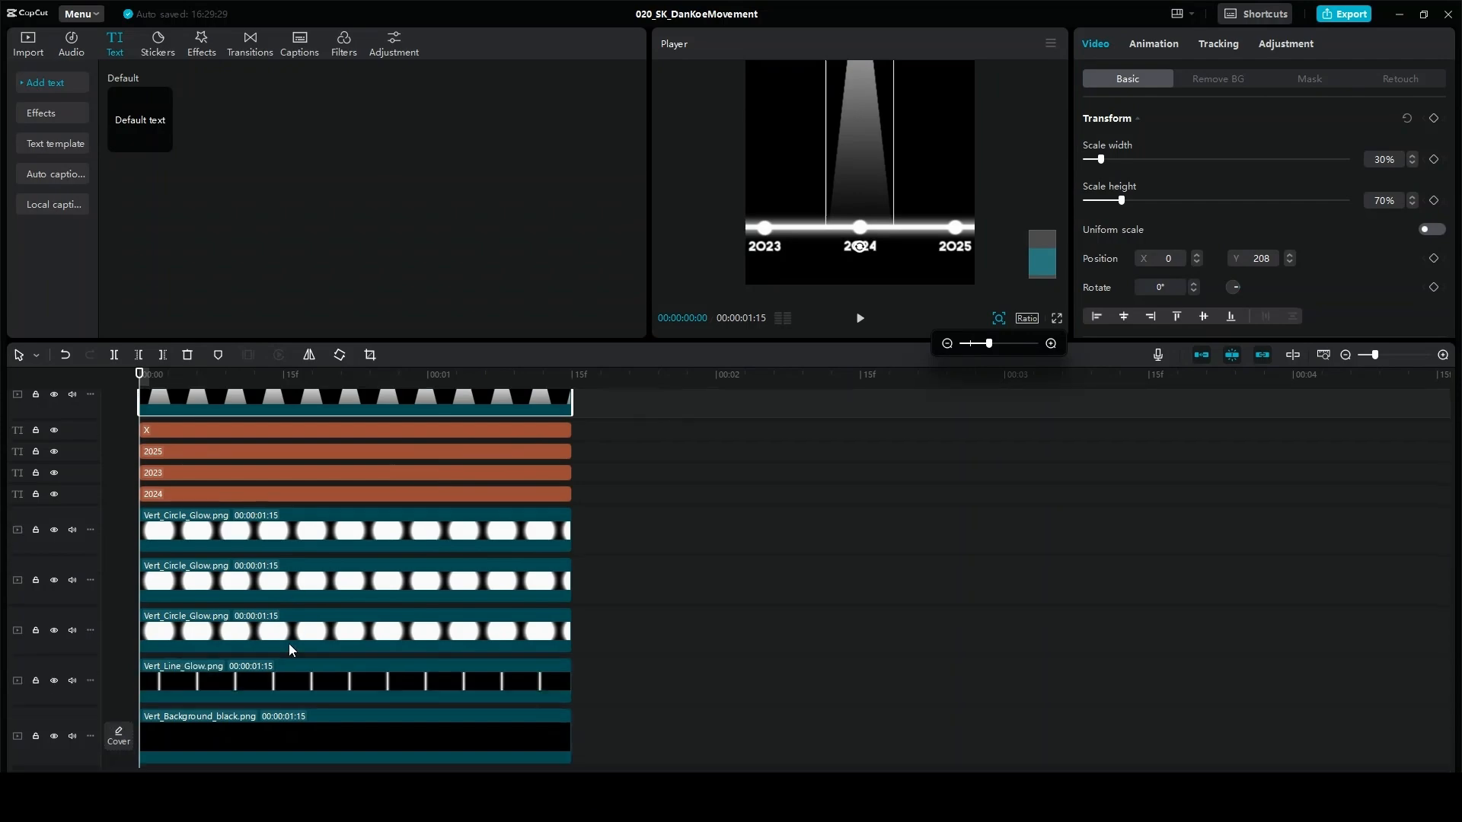
pyautogui.click(302, 591)
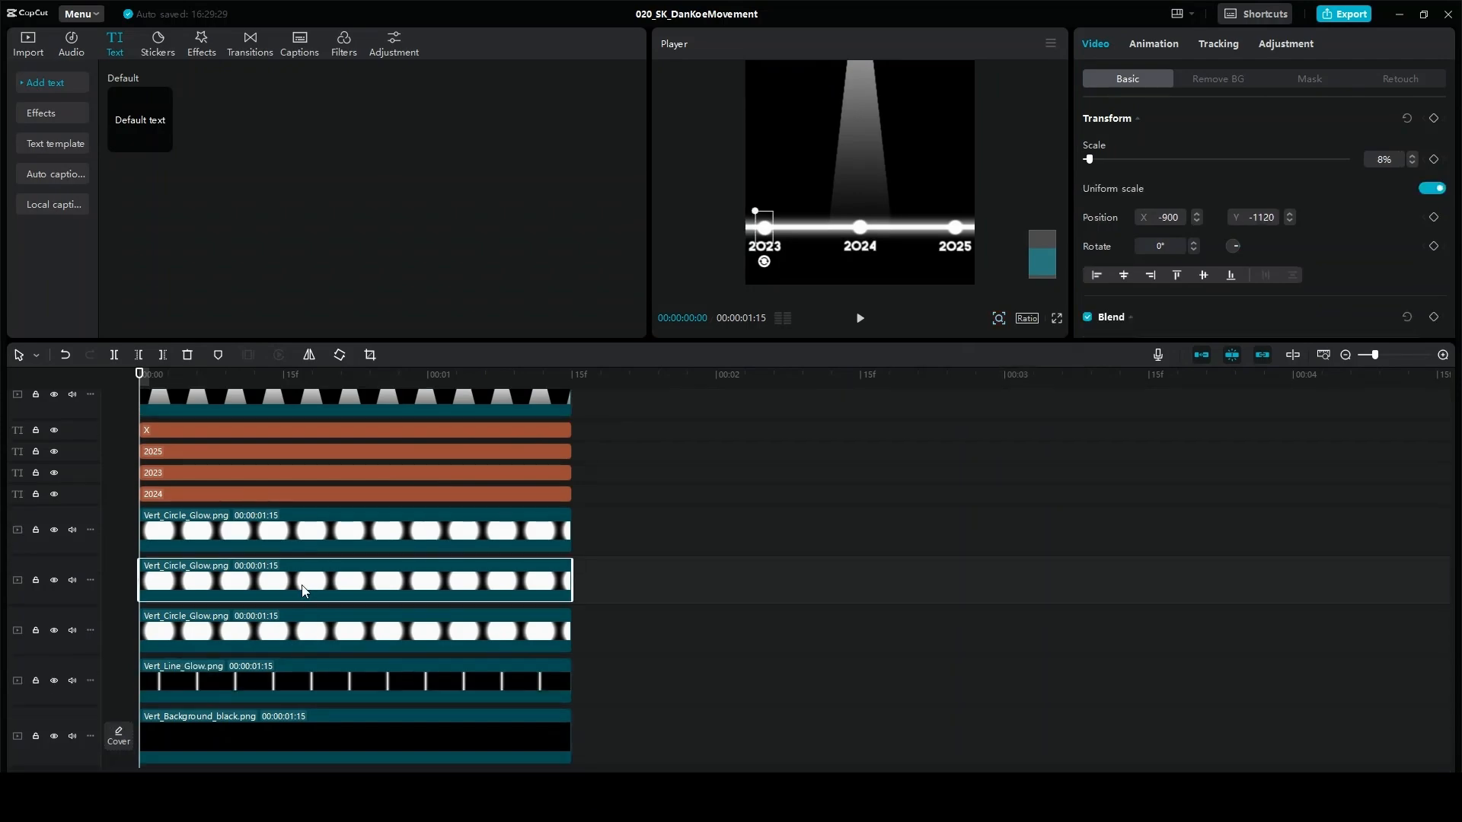
pyautogui.keyDown('ctrl'); pyautogui.click(226, 469); pyautogui.keyUp('ctrl')
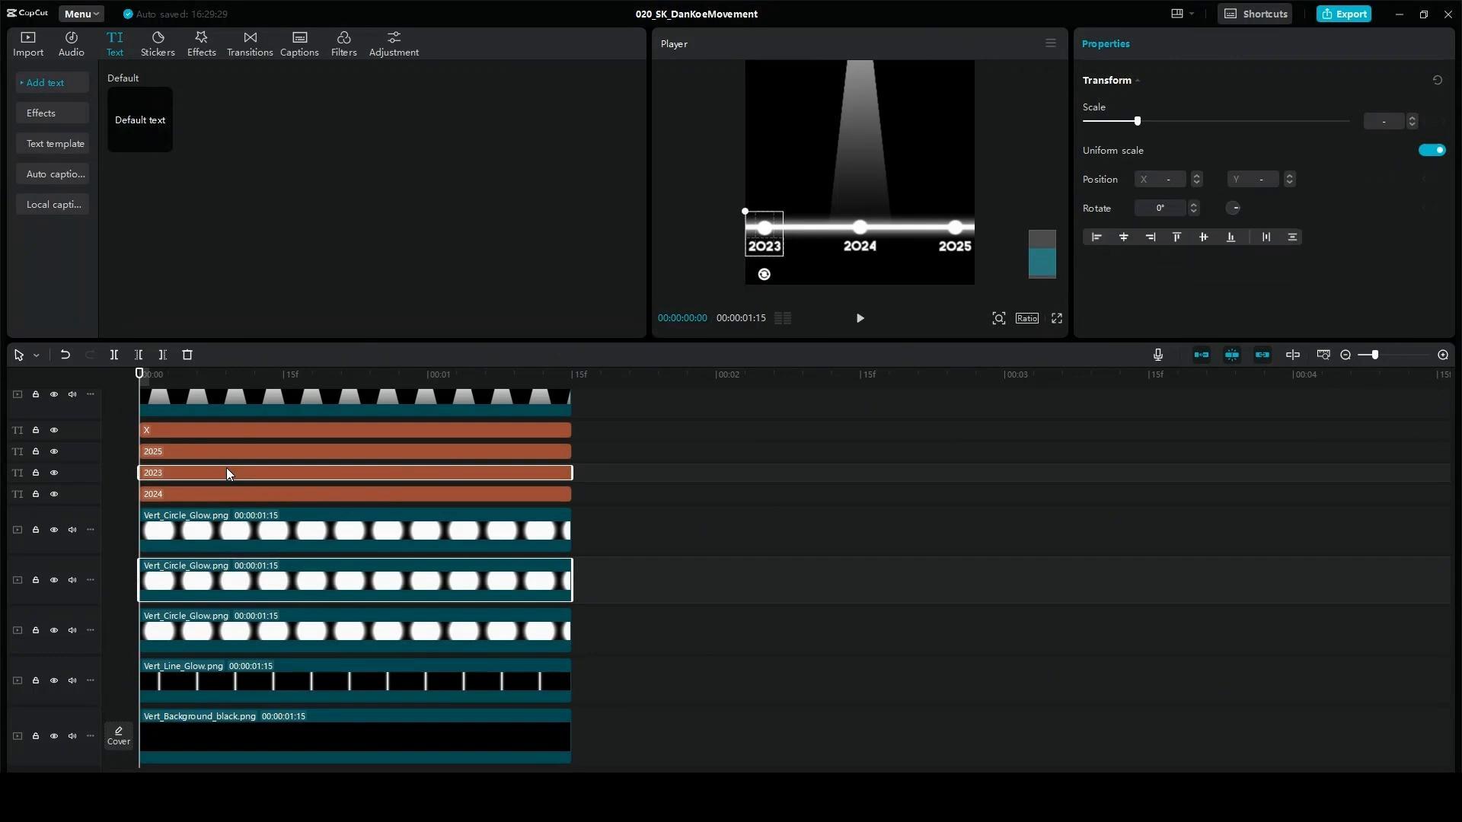
pyautogui.moveTo(767, 237); pyautogui.dragTo(685, 241)
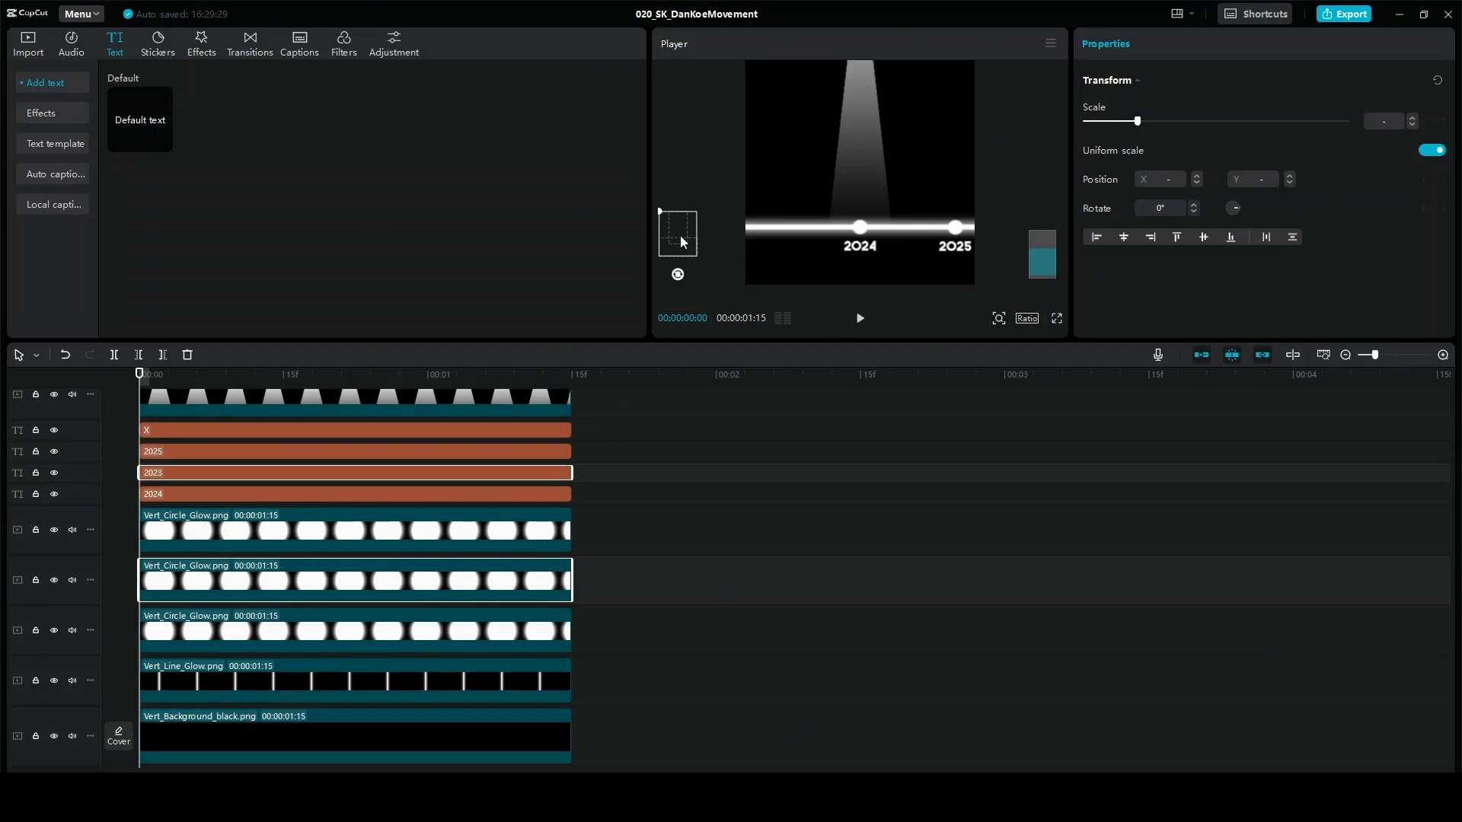
# - Move the 2025 circle and its year label together out past the right edge of the video frame
pyautogui.click(178, 545)
pyautogui.click(195, 454)
pyautogui.click(186, 531)
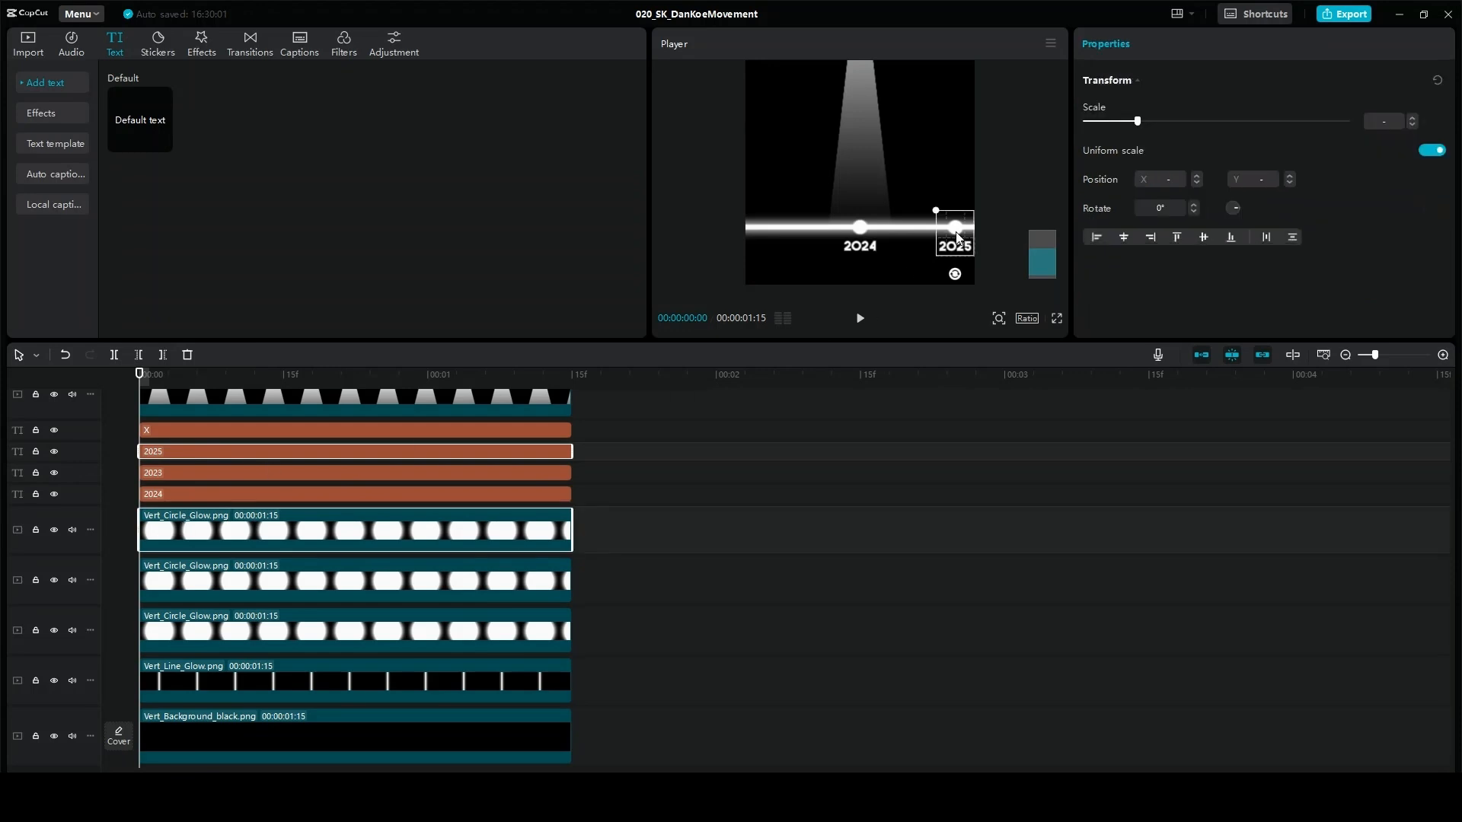
pyautogui.moveTo(956, 229); pyautogui.dragTo(1053, 249)
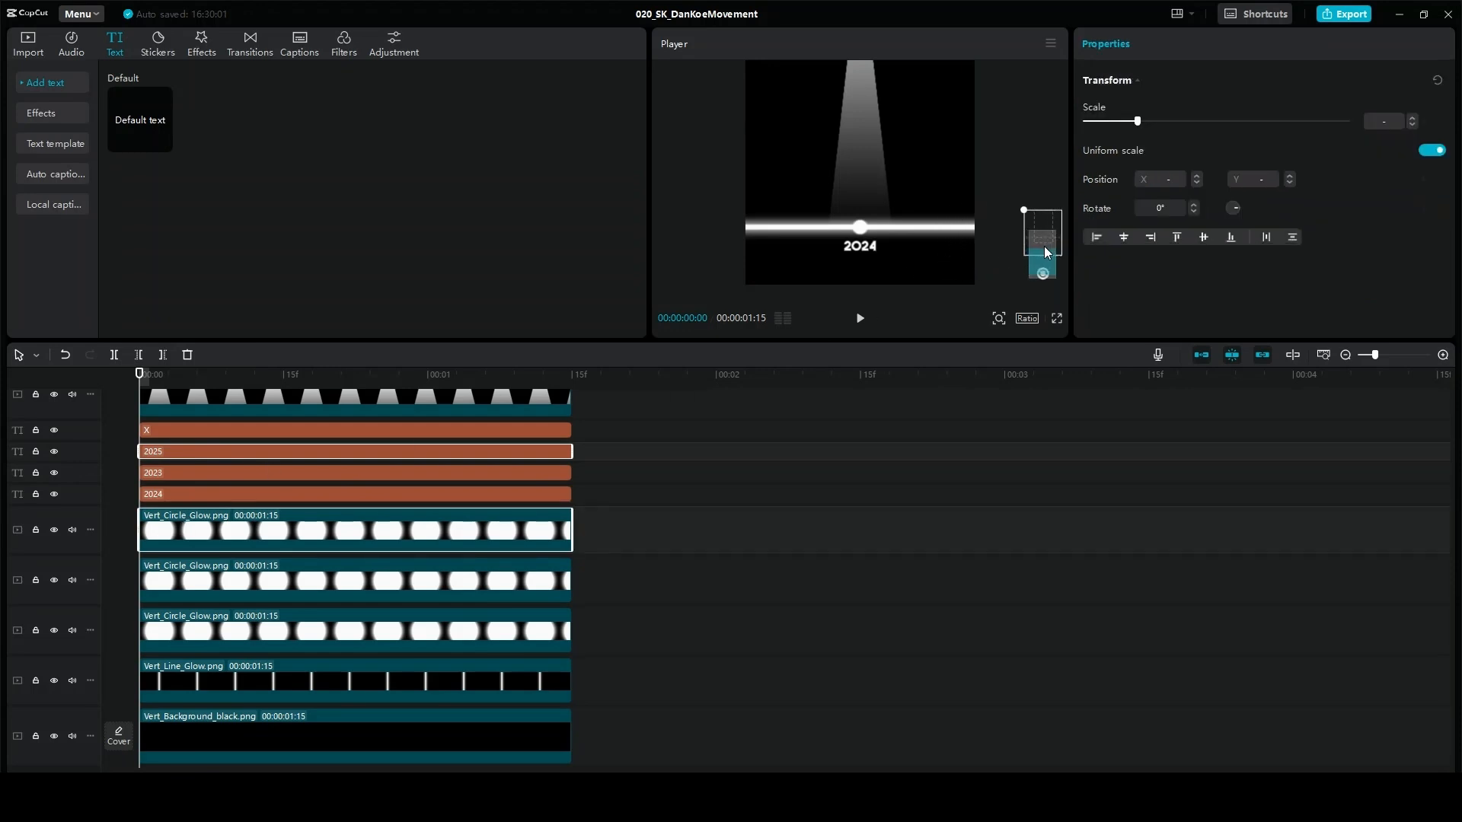
# - Check the 2023 circle's X position and set the 2025 circle's X position to 1715 to mirror it
pyautogui.click(286, 588)
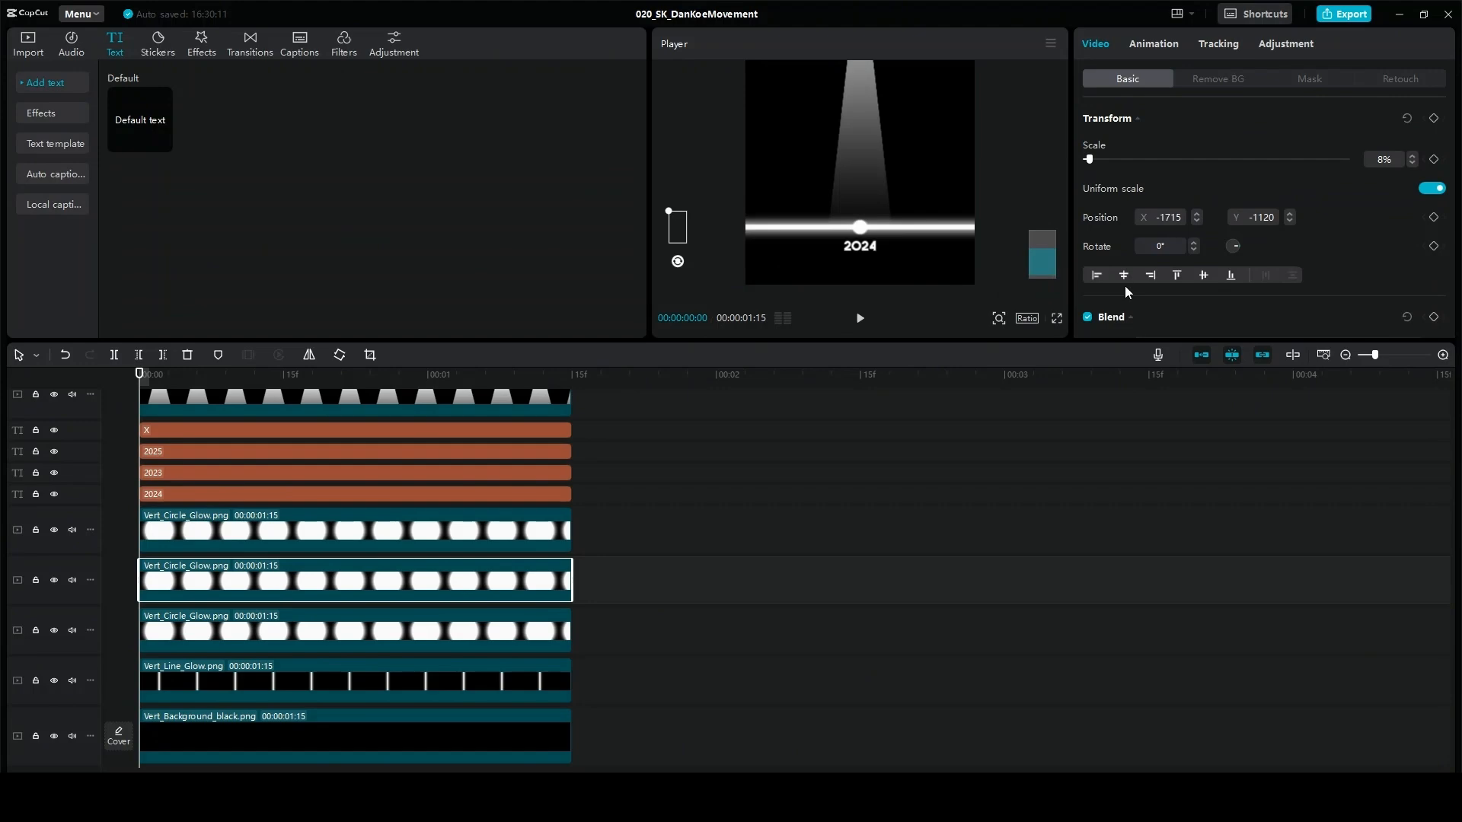
pyautogui.click(244, 537)
pyautogui.moveTo(1179, 216); pyautogui.dragTo(1168, 216)
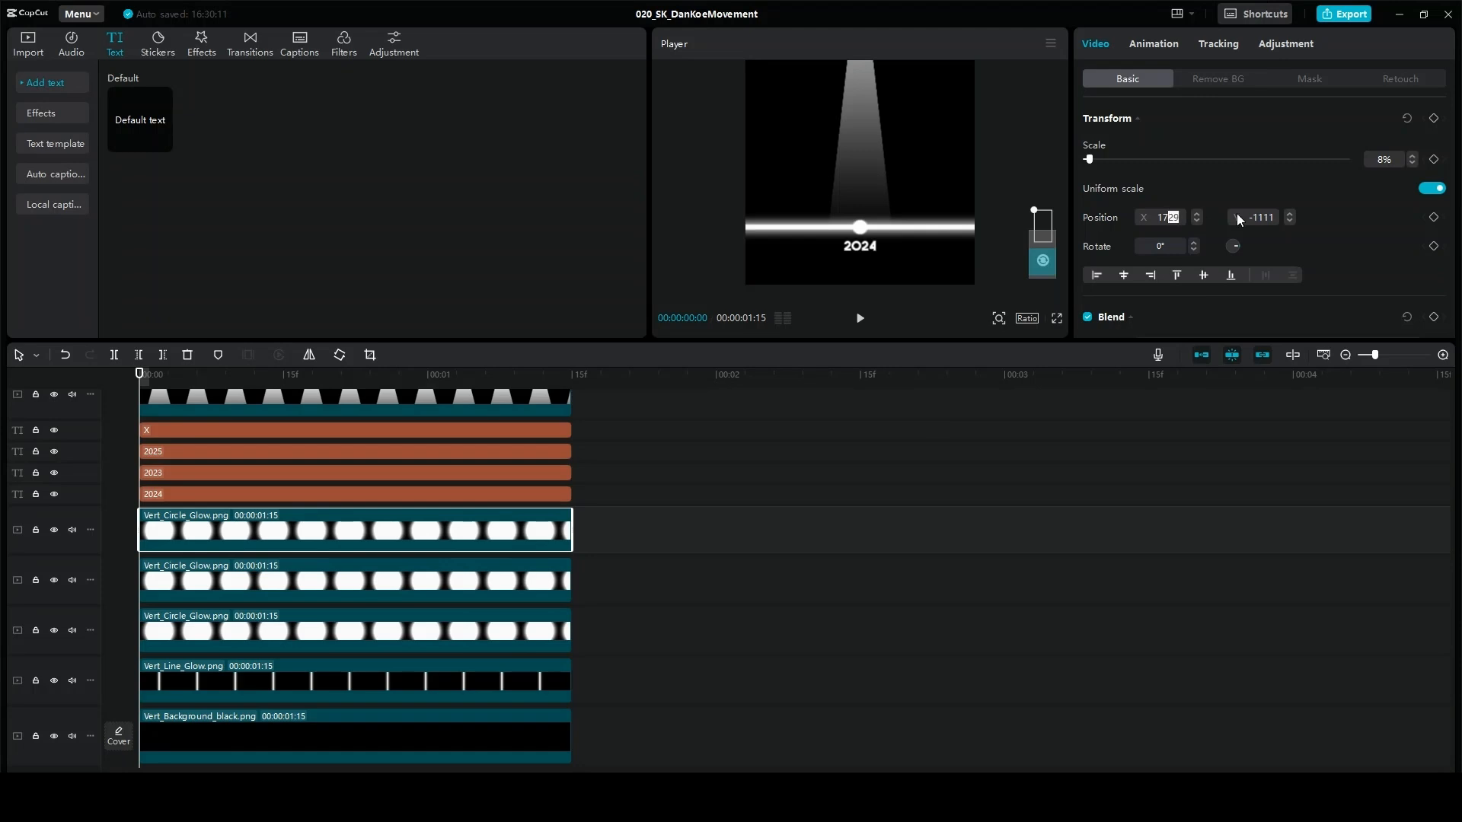
pyautogui.write('15')
pyautogui.press('Return')
# - Check the 2023 label's X position and set the 2025 label's X position to 1714 to mirror it
pyautogui.click(261, 475)
pyautogui.scroll(-5, 1249, 220)
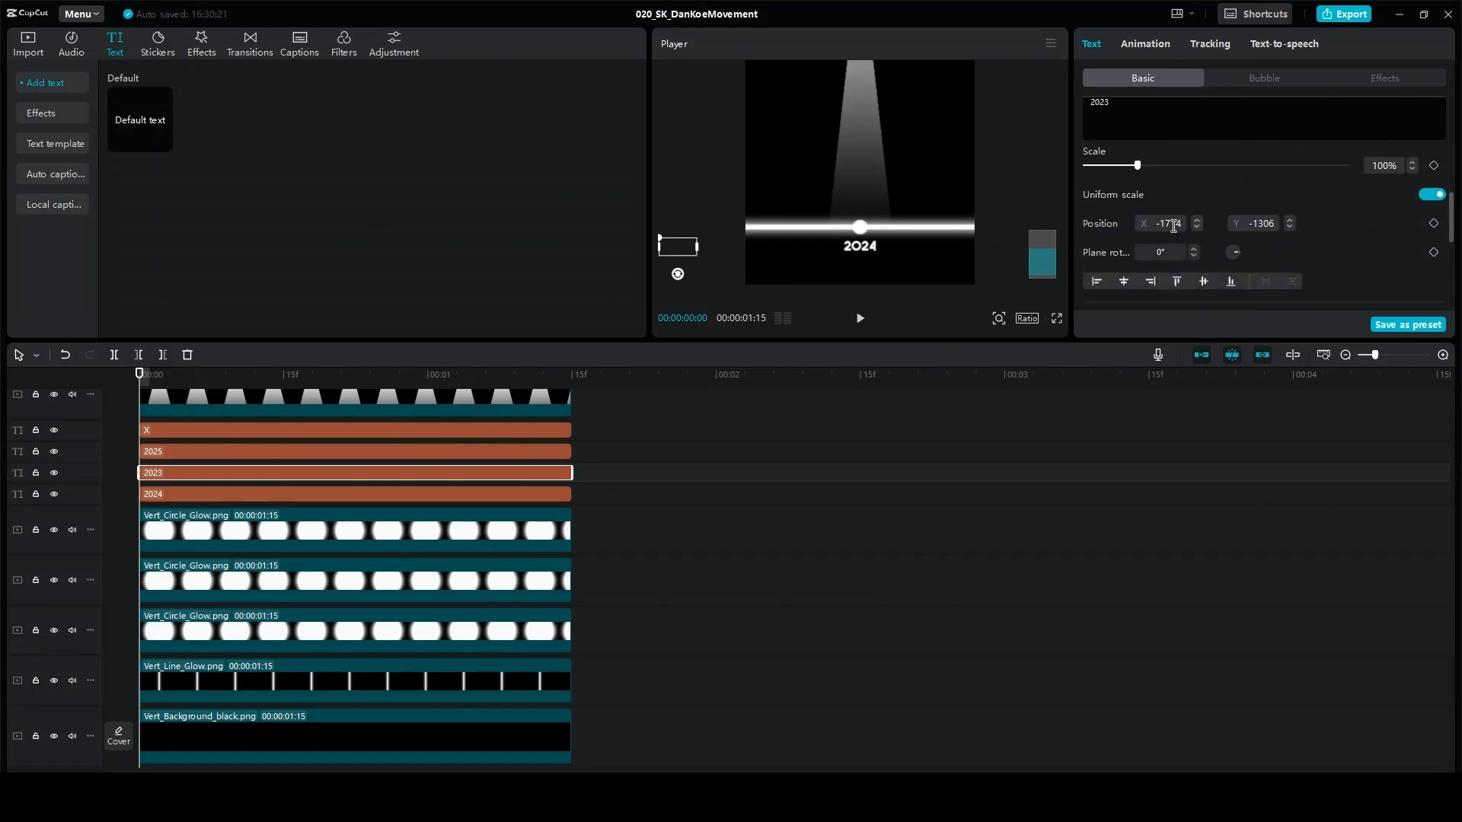
pyautogui.scroll(-1, 1244, 215)
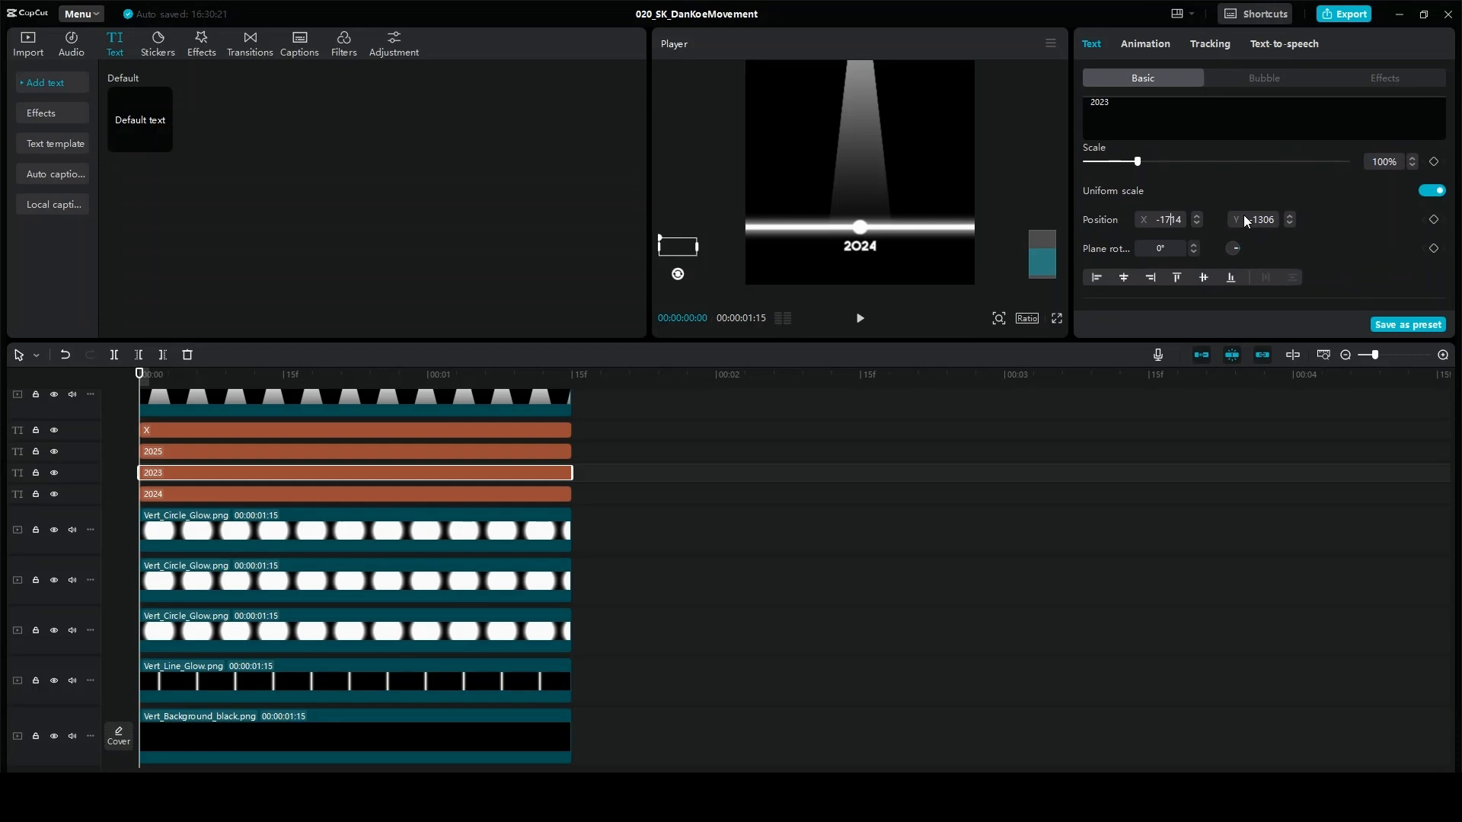
pyautogui.click(229, 453)
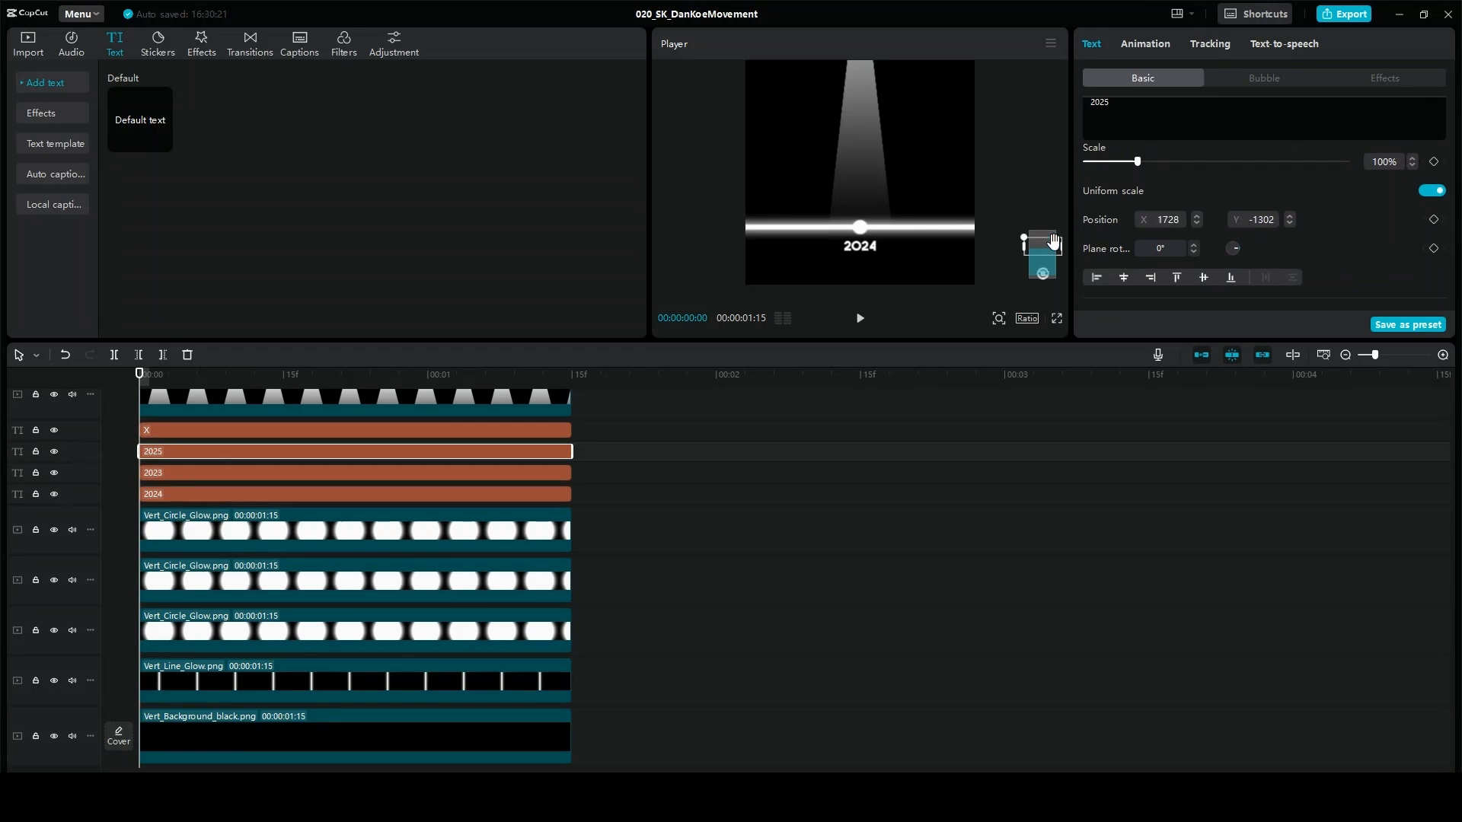
pyautogui.moveTo(1167, 219); pyautogui.dragTo(1236, 208)
pyautogui.write('14')
pyautogui.press('Return')
# - Add a Transform keyframe to the Vert_Light.png clip at 00:00:00:15
pyautogui.click(283, 373)
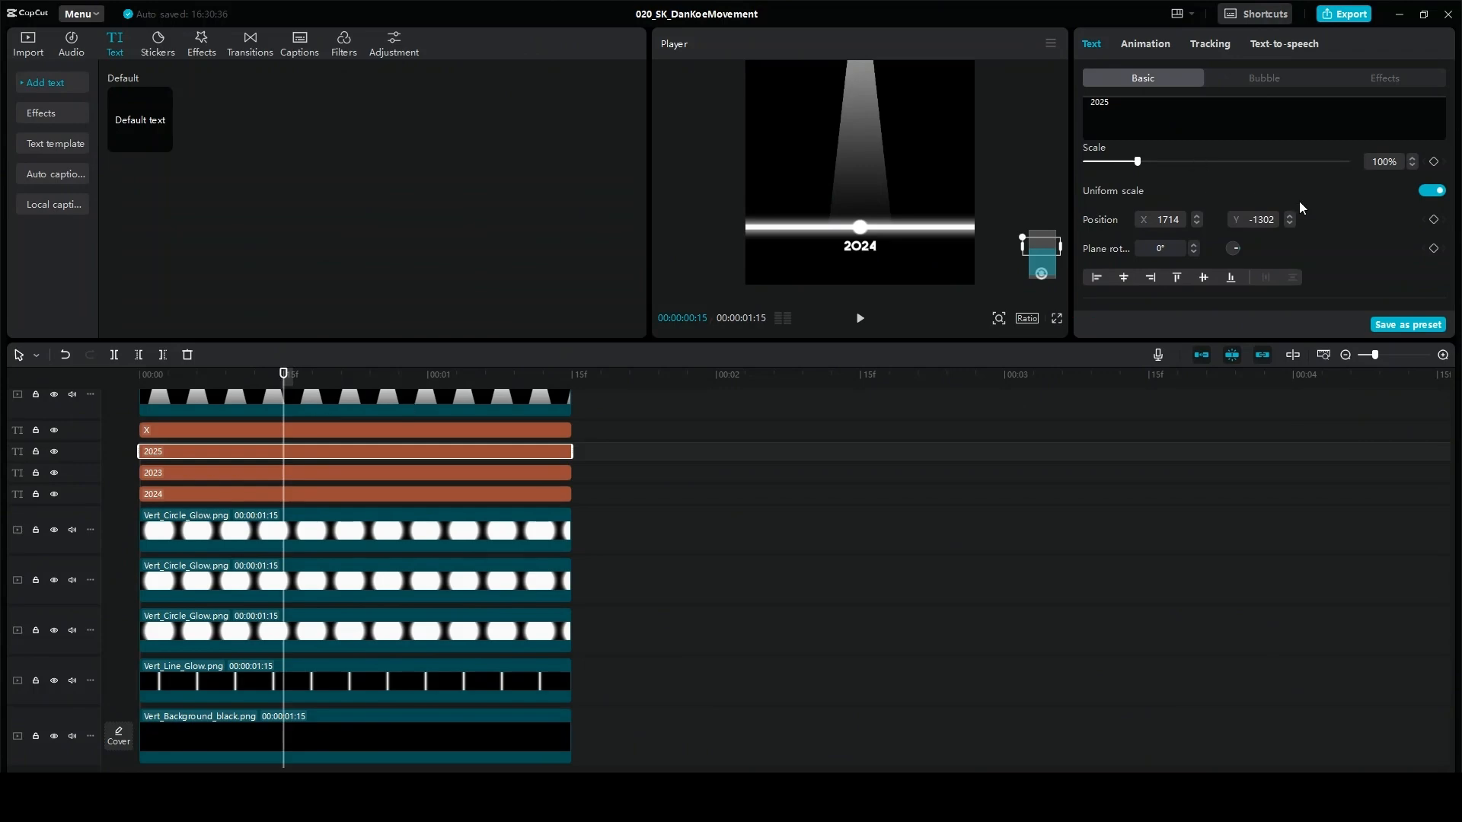
pyautogui.scroll(1, 210, 510)
pyautogui.click(289, 430)
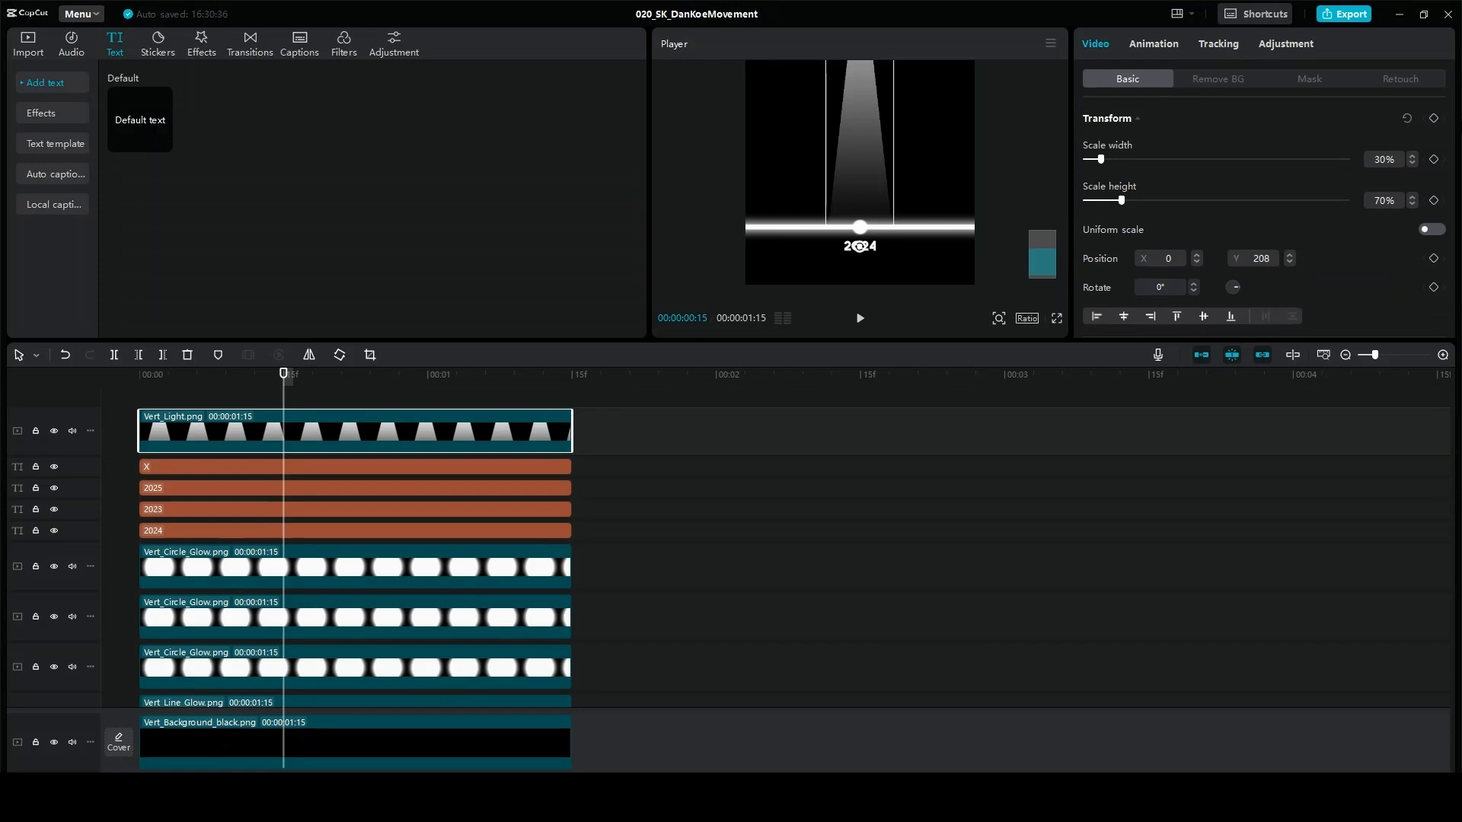
pyautogui.click(1433, 118)
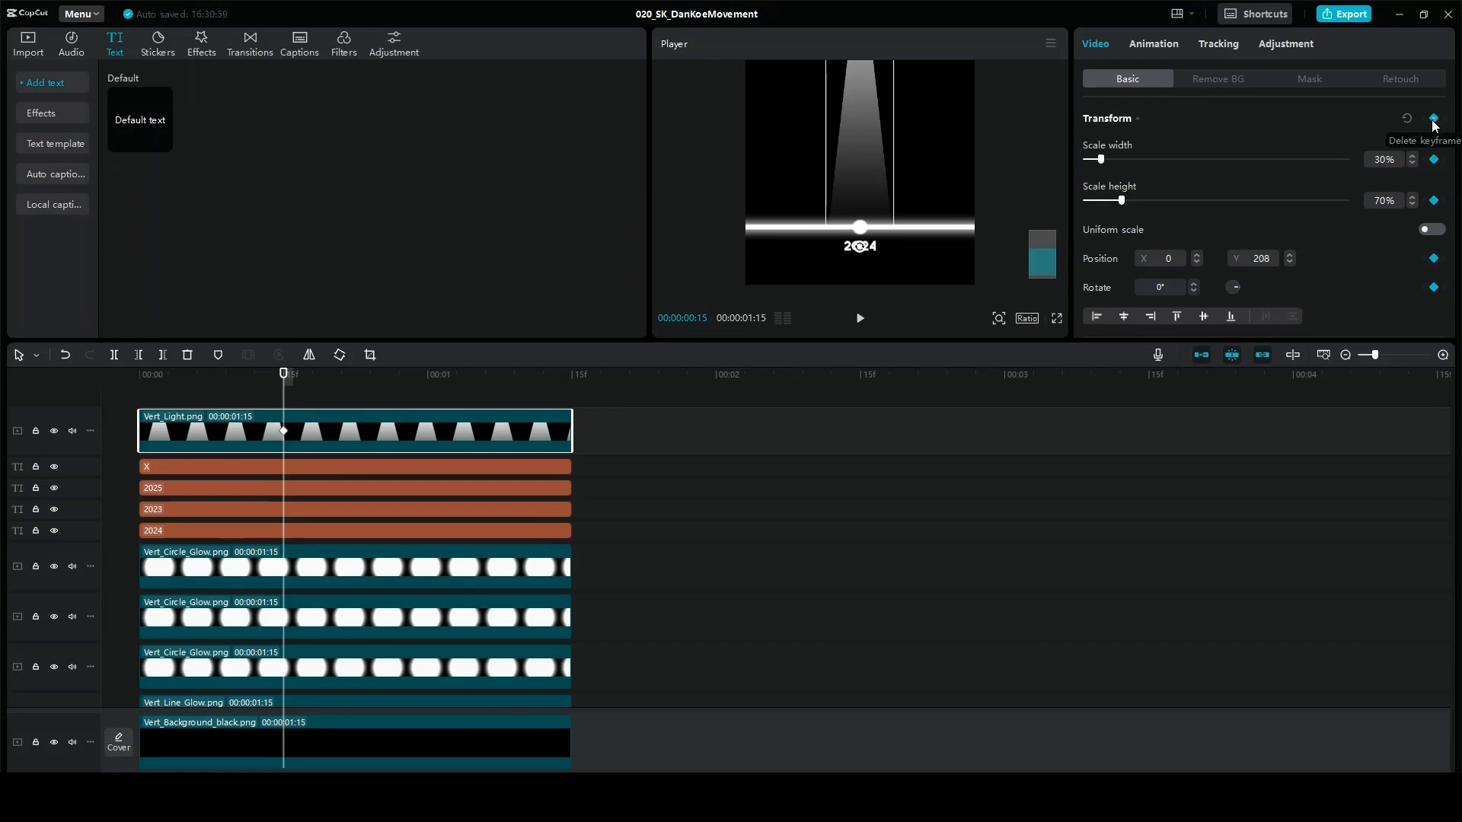
# - Add Transform keyframes to the 2025, 2023 and 2024 text clips at 00:00:00:15
pyautogui.click(299, 489)
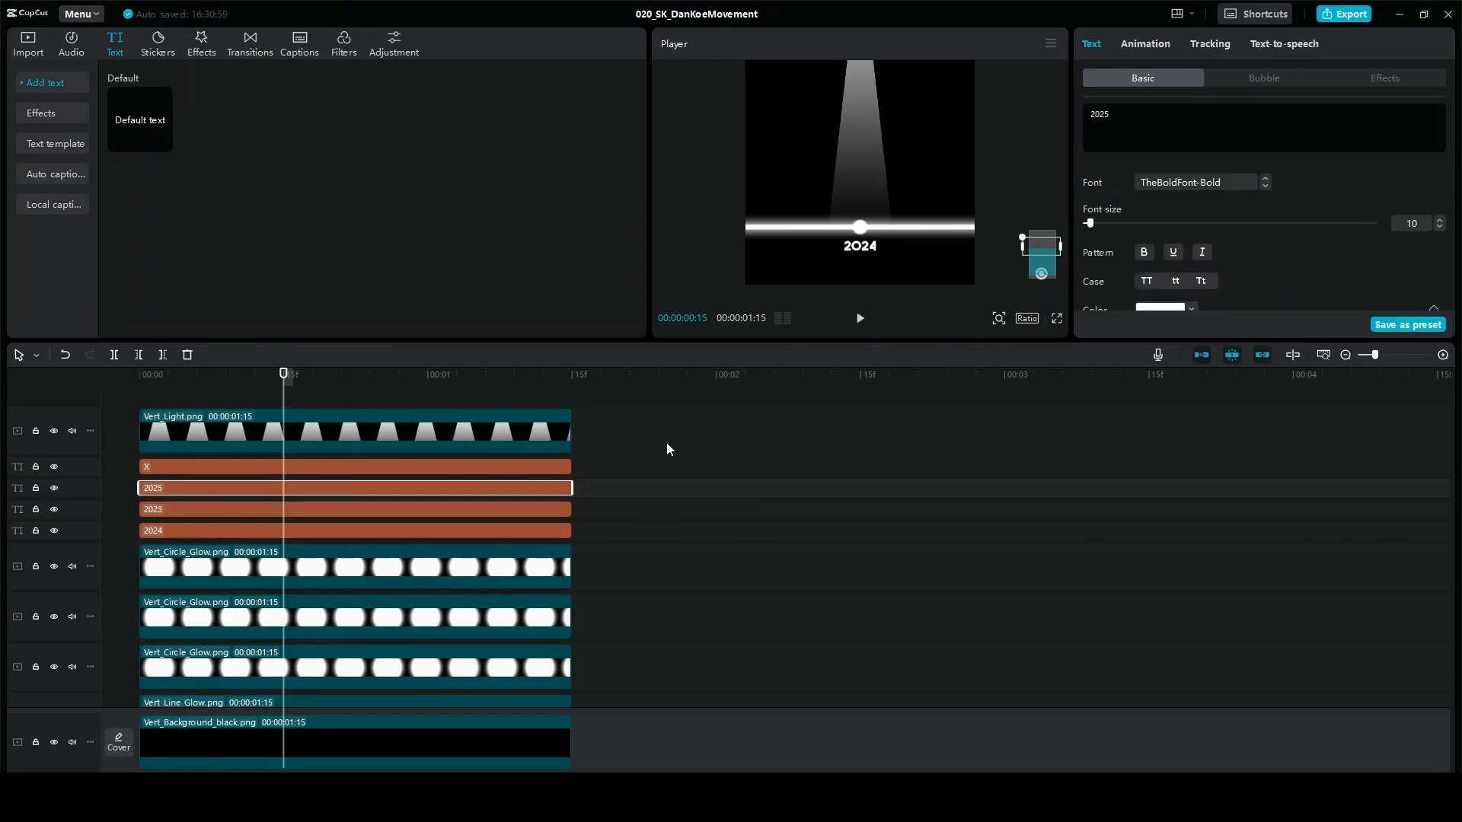
pyautogui.click(453, 466)
pyautogui.scroll(-10, 1326, 198)
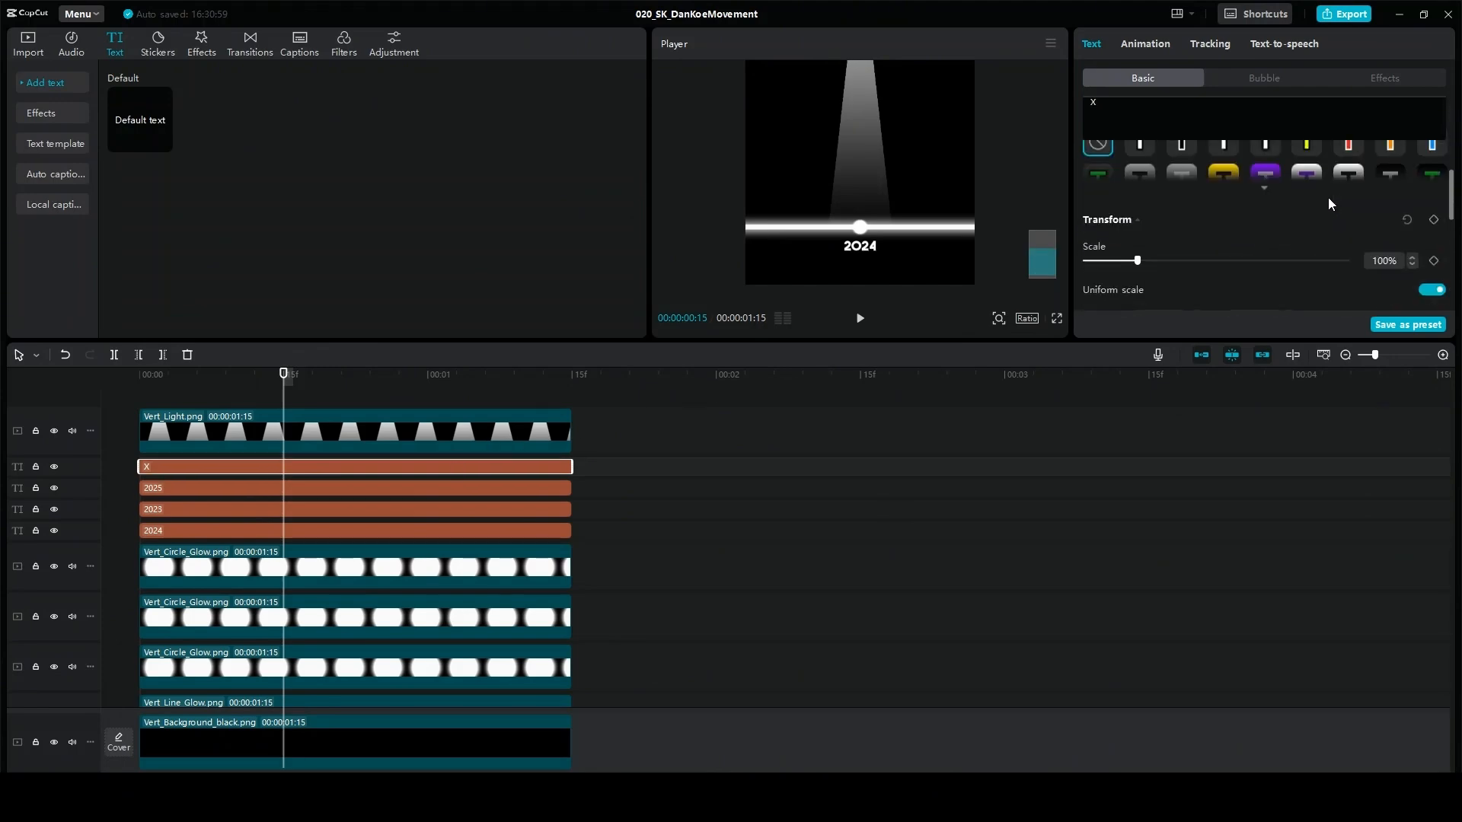
pyautogui.click(259, 489)
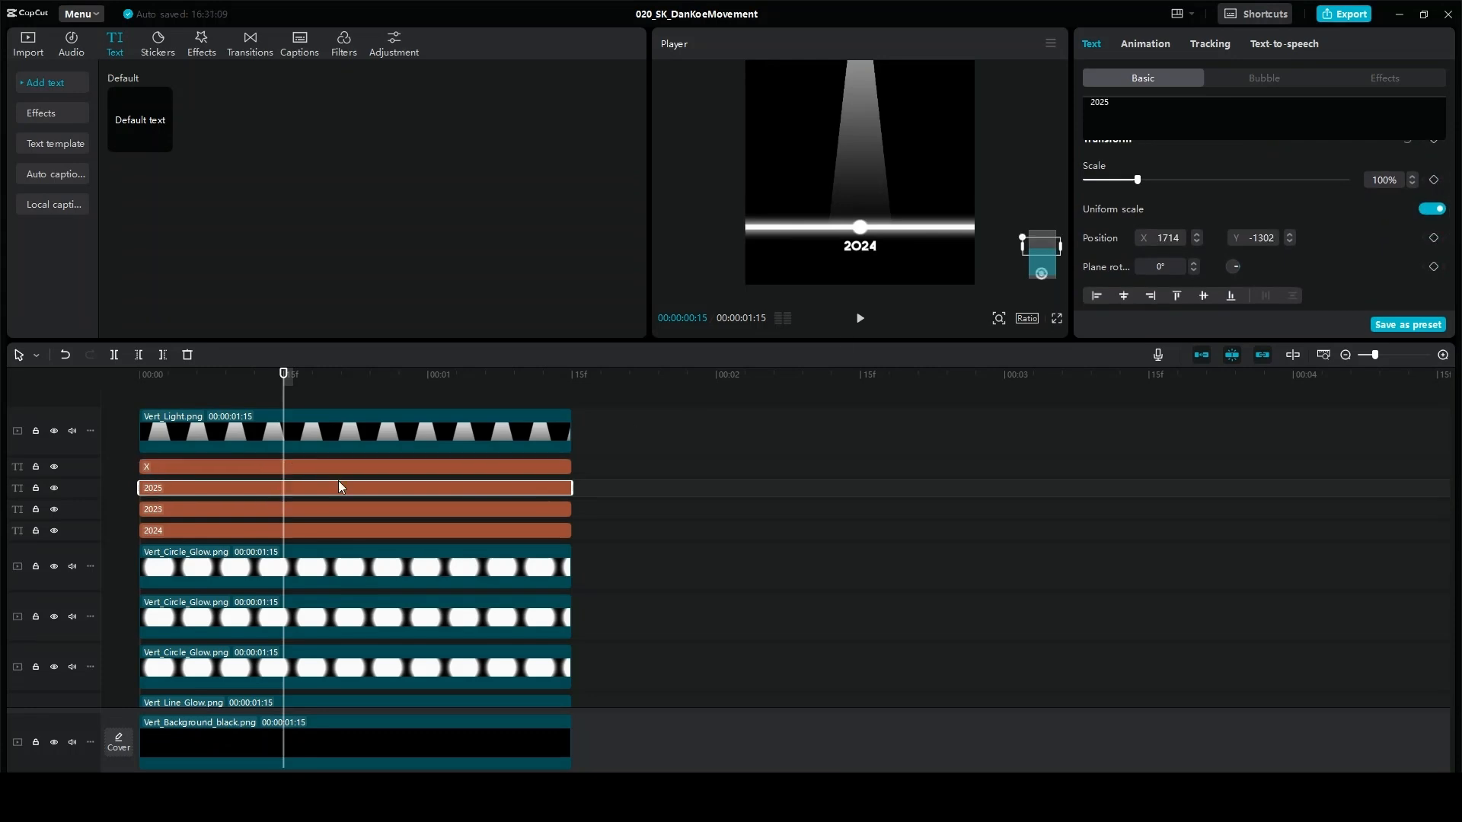
pyautogui.click(313, 508)
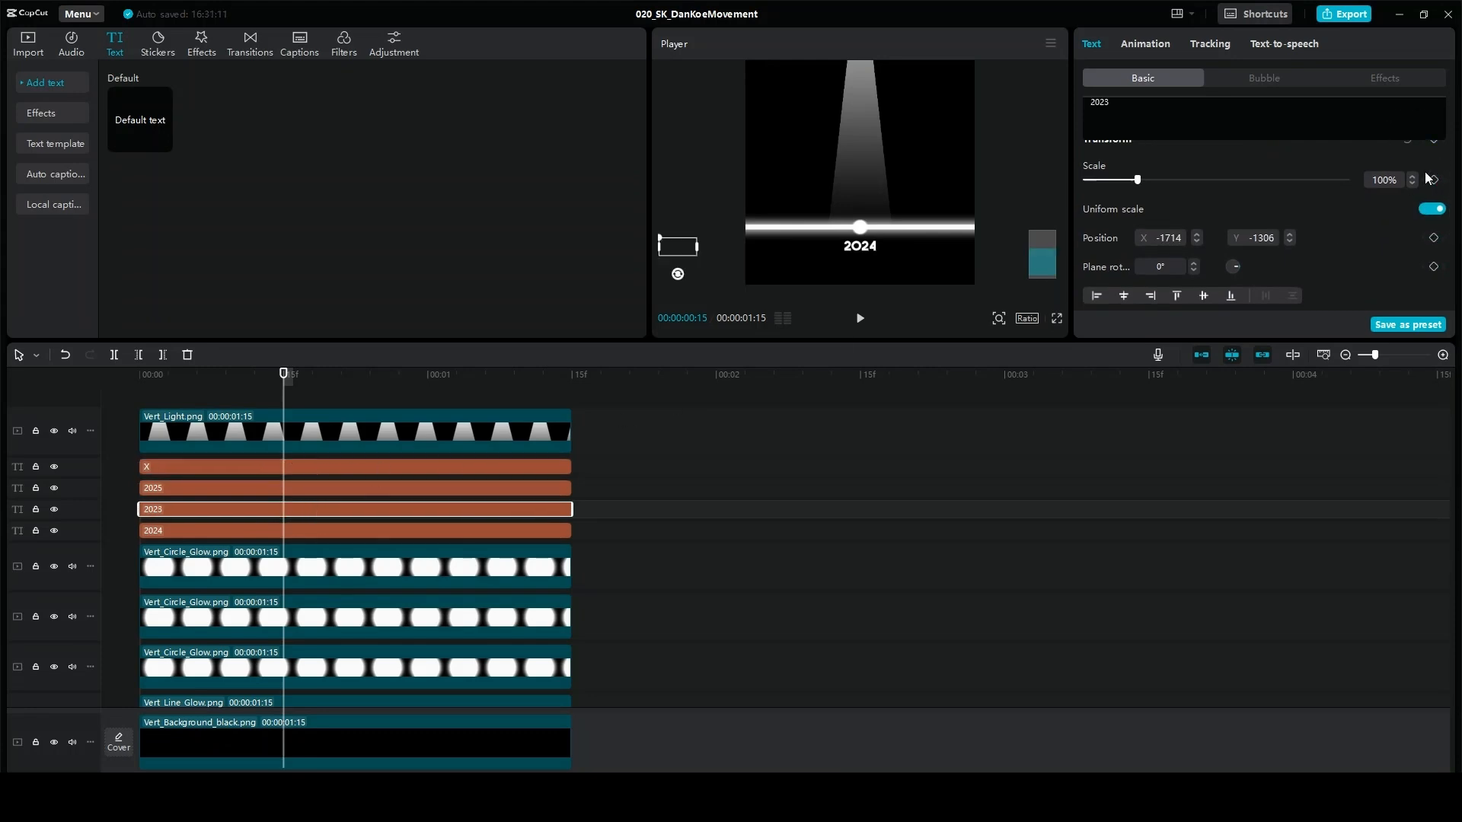
pyautogui.click(301, 531)
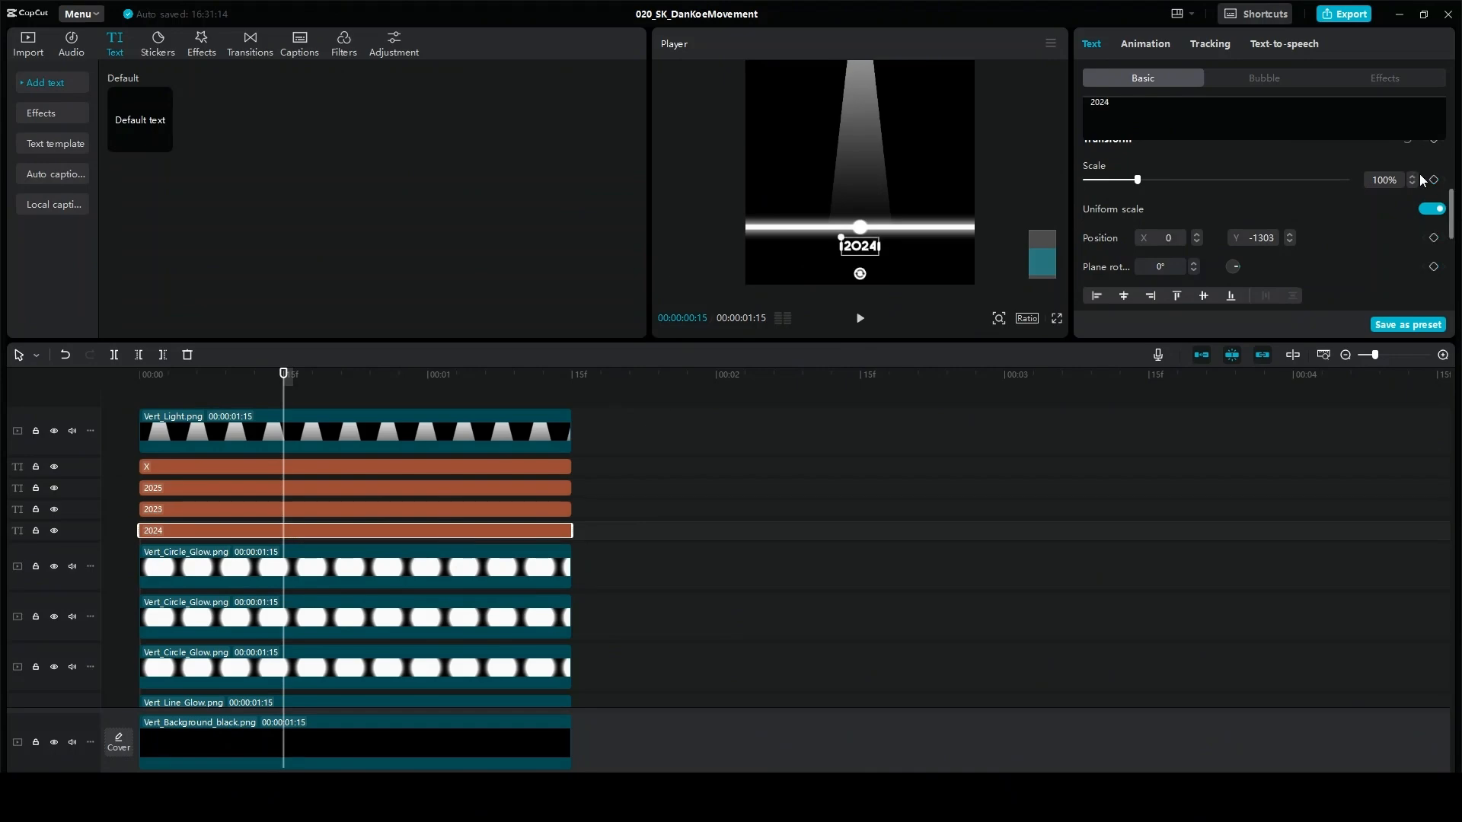
pyautogui.scroll(-2, 309, 545)
# - Add Transform keyframes at 00:00:00:15 to the three Vert_Circle_Glow.png clips and the Vert_Line_Glow.png clip
pyautogui.click(310, 549)
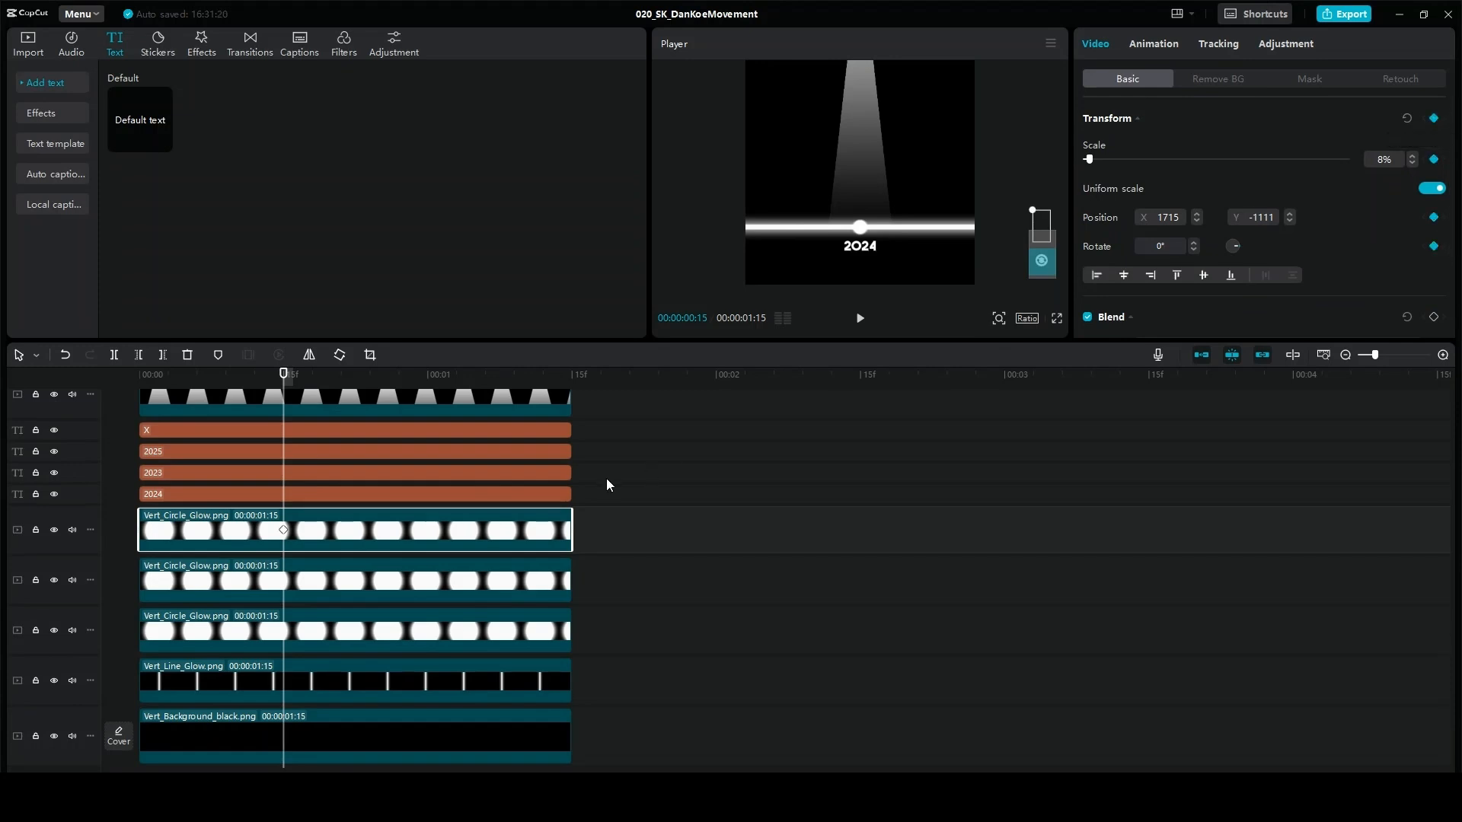
pyautogui.click(411, 578)
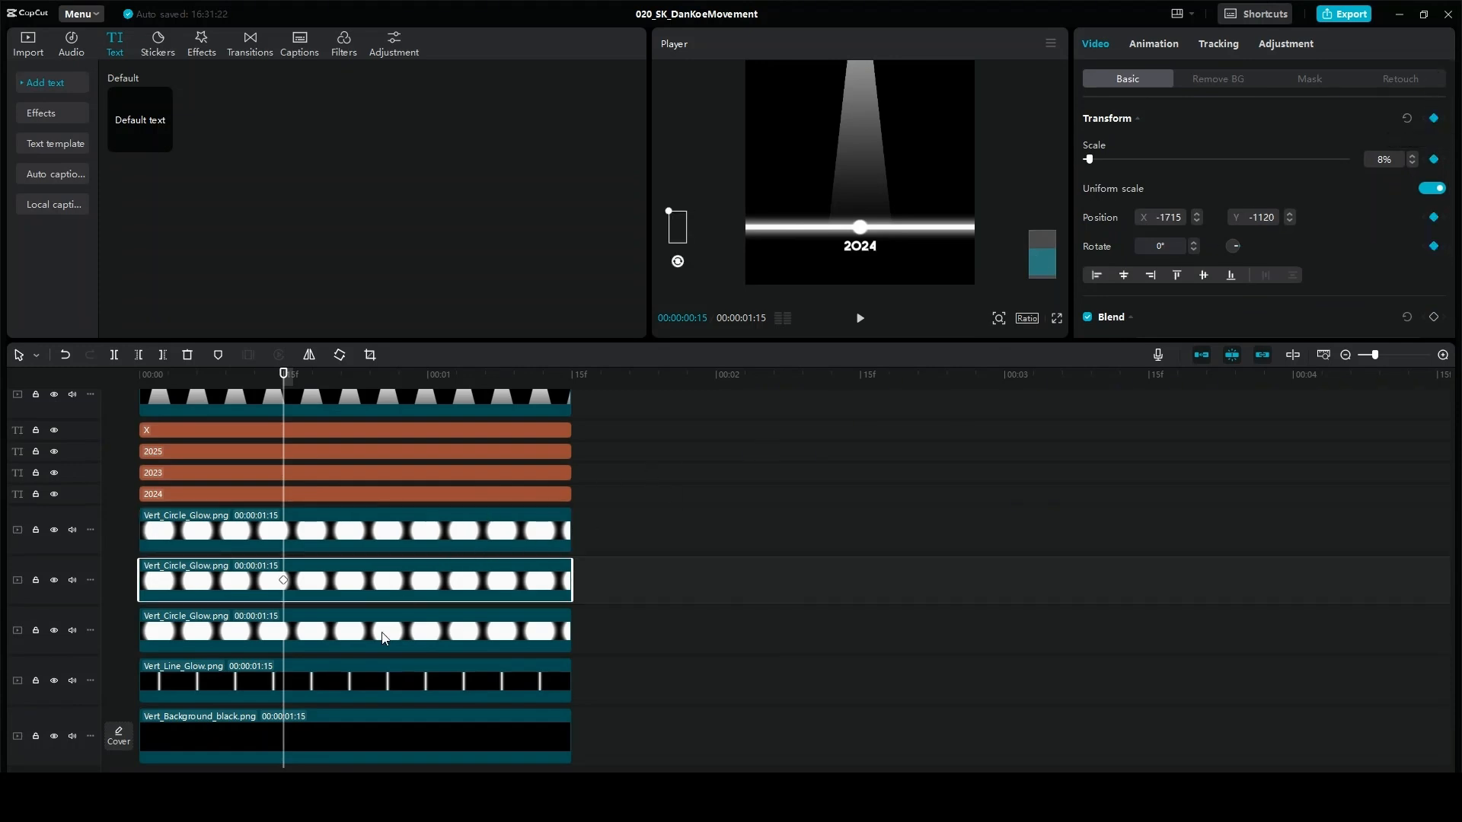
pyautogui.click(386, 636)
pyautogui.click(335, 664)
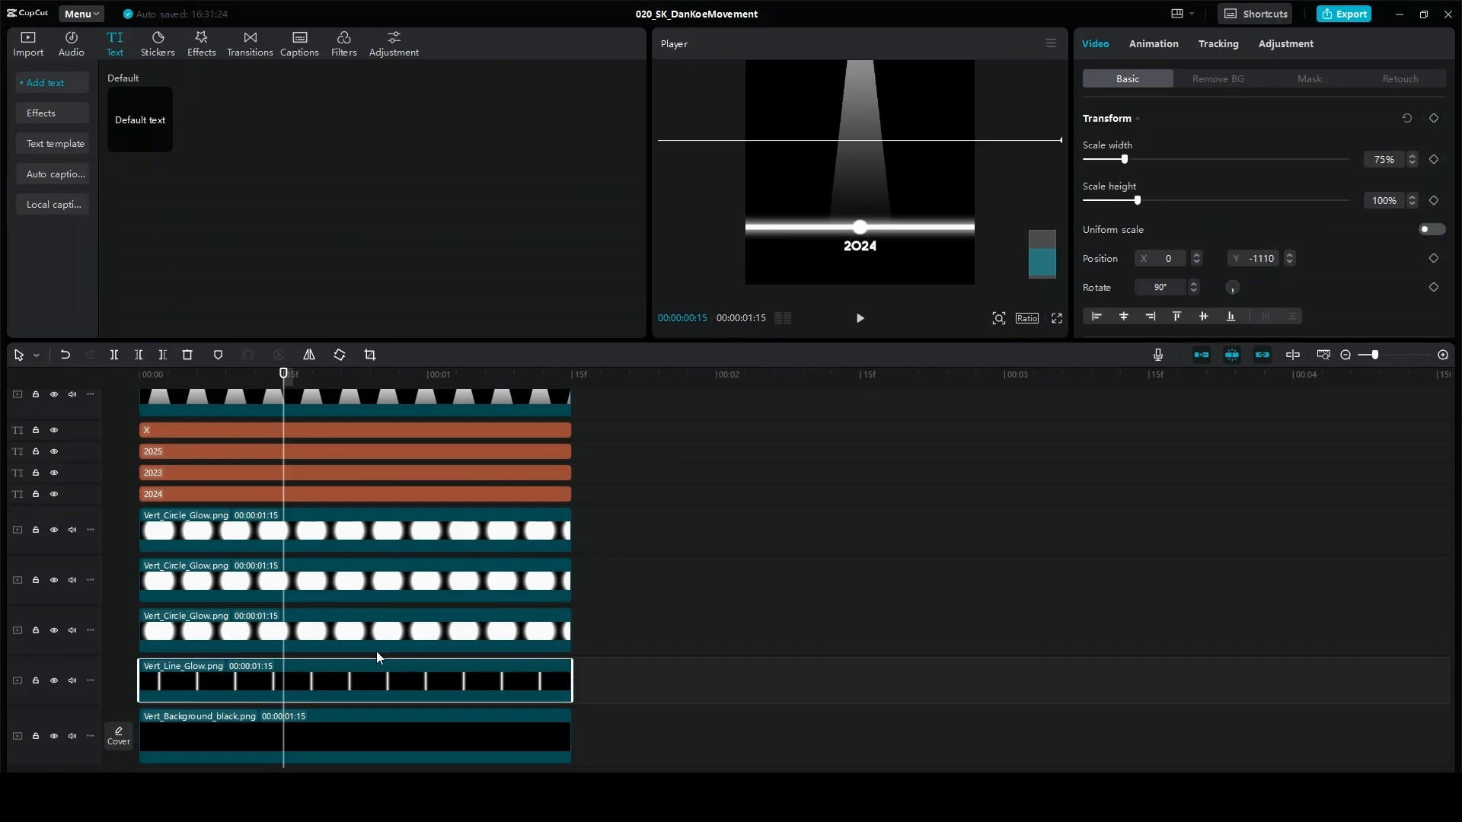
pyautogui.click(1434, 119)
pyautogui.scroll(-1, 428, 583)
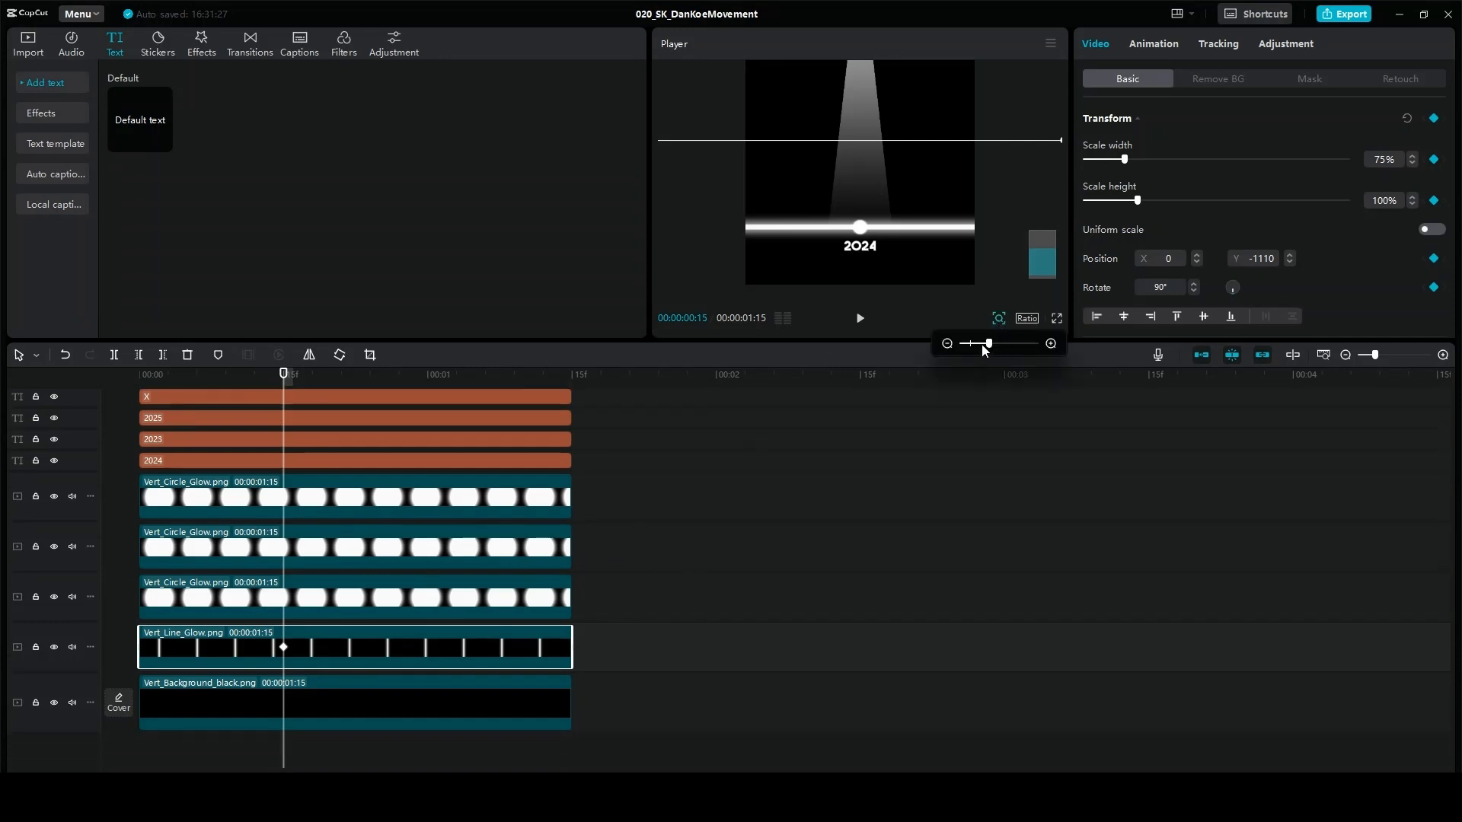
# - At 00:00:01:00, shift all three circles and year labels together to the right so 2023 and 2024 sit near the frame's edges
pyautogui.moveTo(985, 348); pyautogui.dragTo(979, 347)
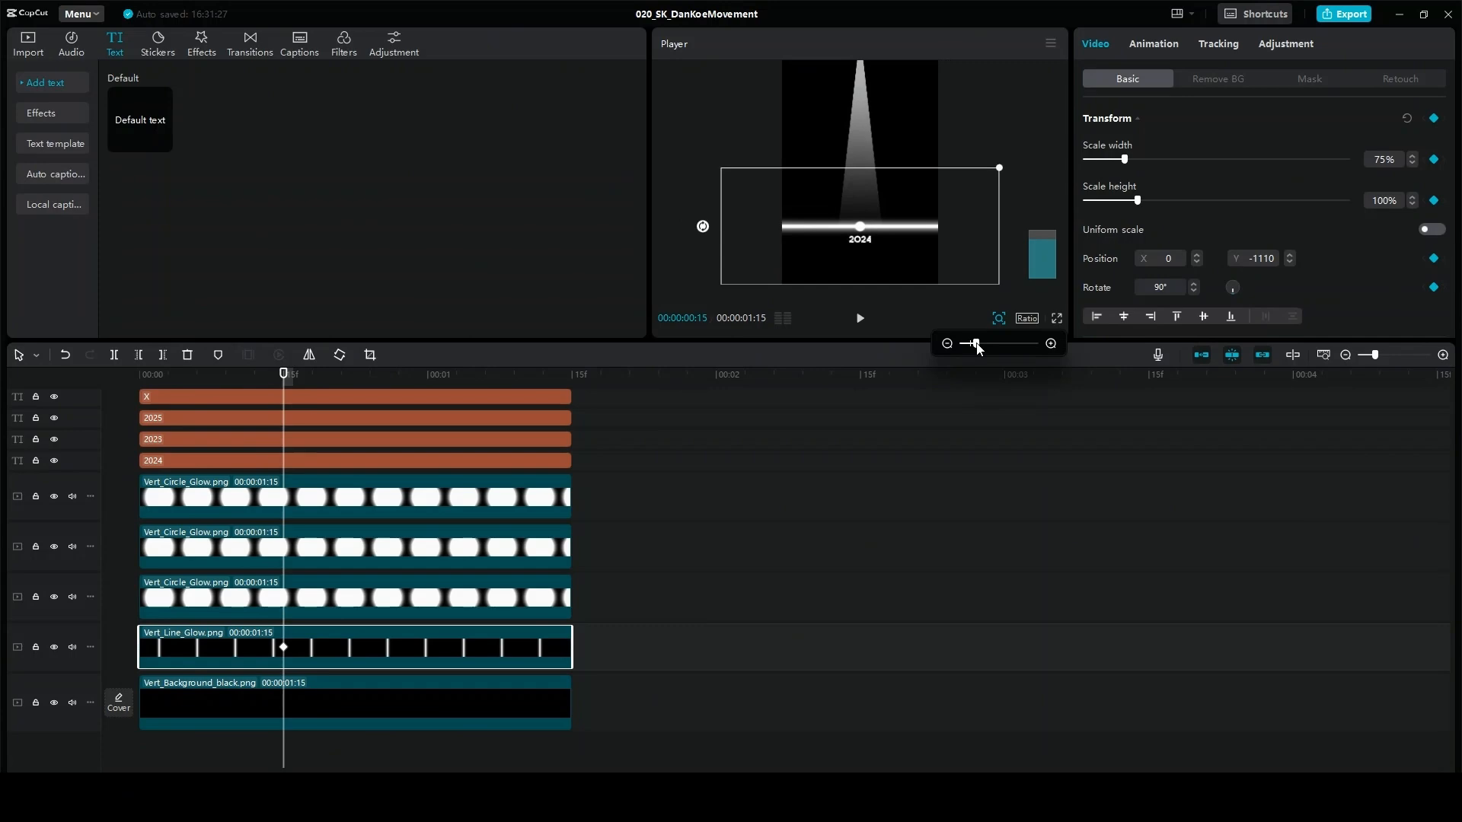
pyautogui.click(308, 562)
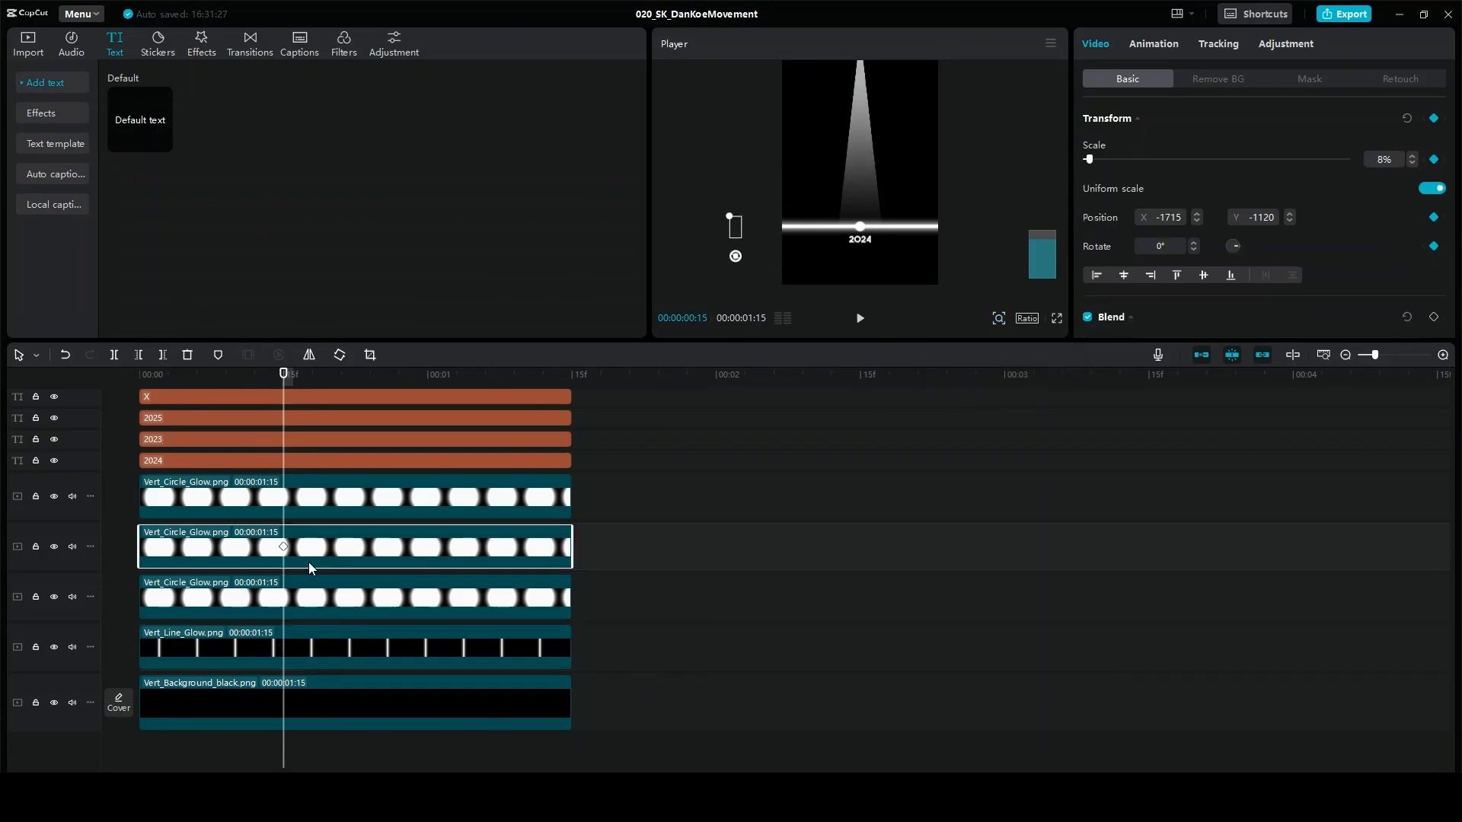
pyautogui.click(327, 596)
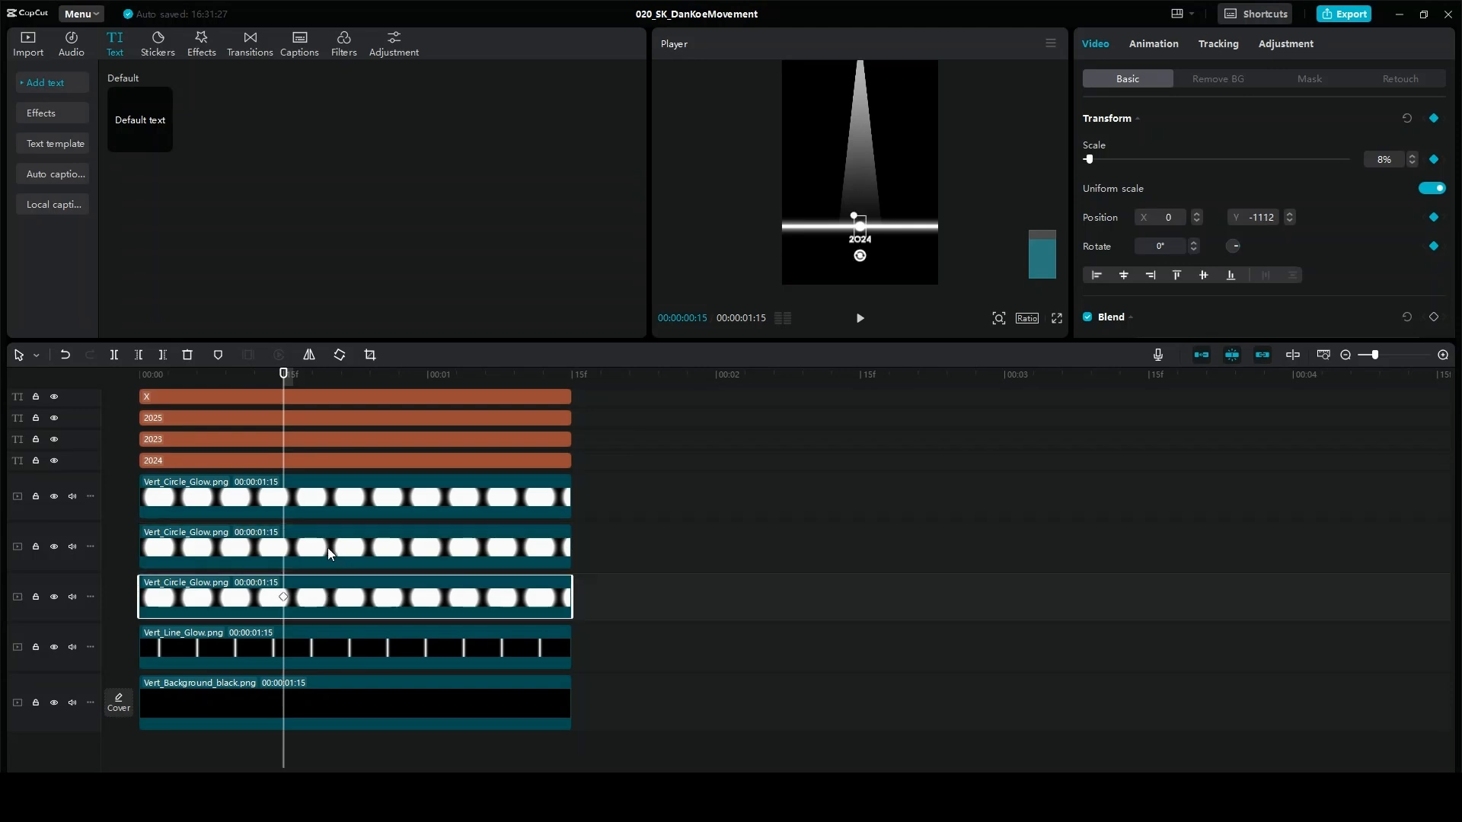
pyautogui.keyDown('ctrl'); pyautogui.click(327, 547); pyautogui.keyUp('ctrl')
pyautogui.keyDown('ctrl'); pyautogui.click(324, 496); pyautogui.keyUp('ctrl')
pyautogui.keyDown('ctrl'); pyautogui.click(315, 458); pyautogui.keyUp('ctrl')
pyautogui.keyDown('ctrl'); pyautogui.click(309, 437); pyautogui.keyUp('ctrl')
pyautogui.keyDown('ctrl'); pyautogui.click(309, 418); pyautogui.keyUp('ctrl')
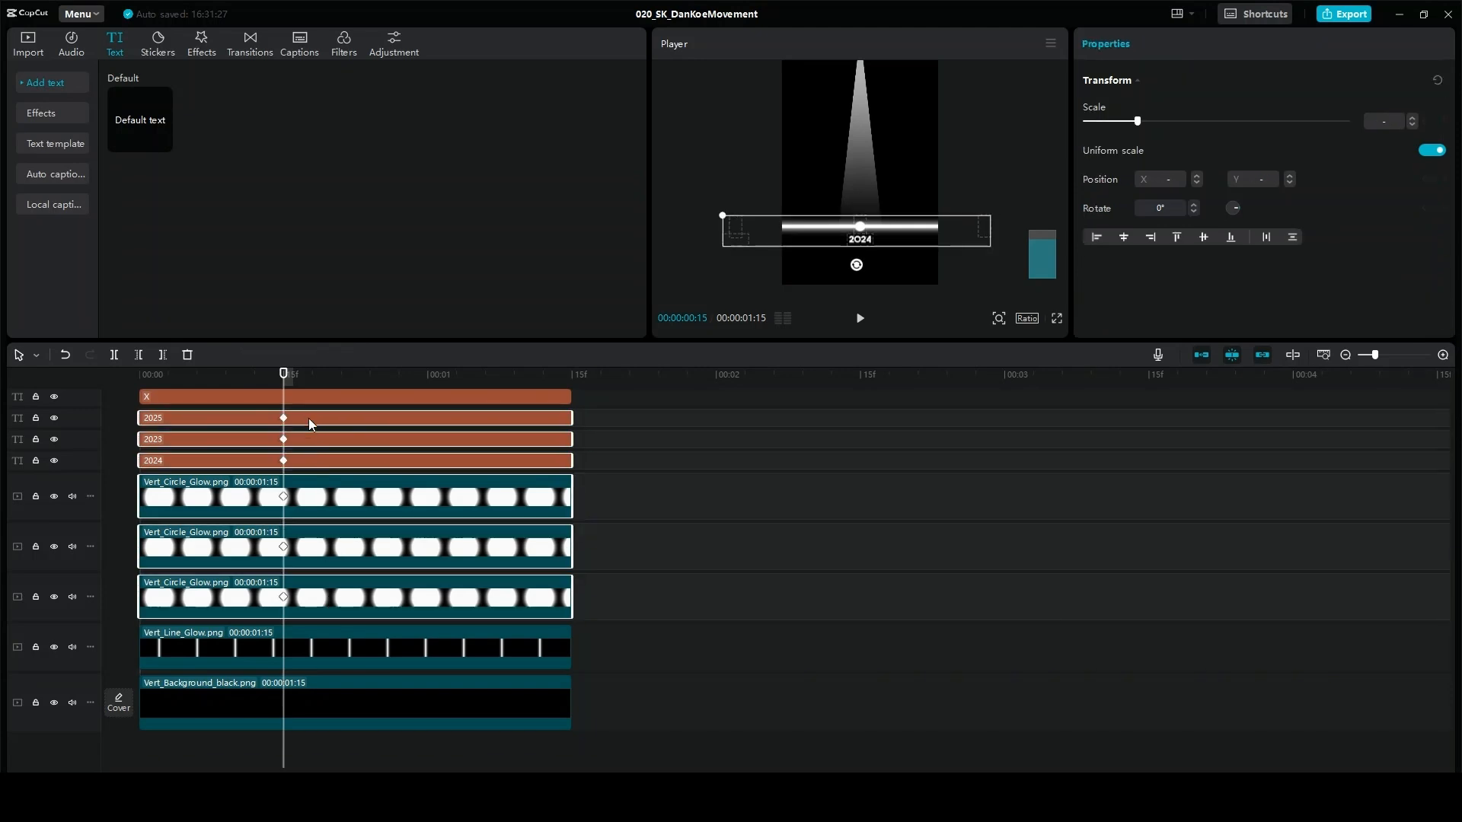
pyautogui.scroll(1, 318, 479)
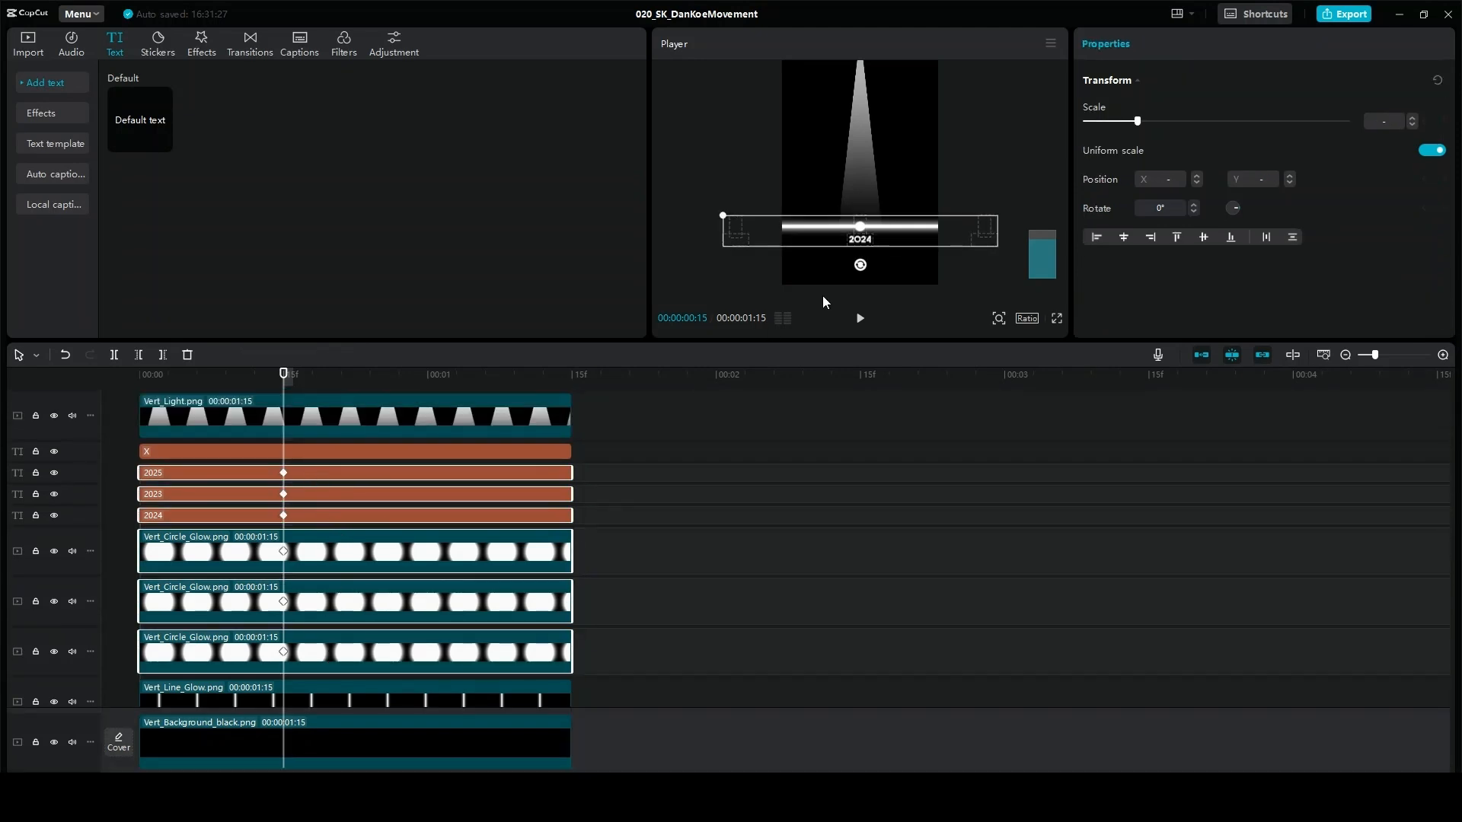
pyautogui.scroll(-2, 258, 422)
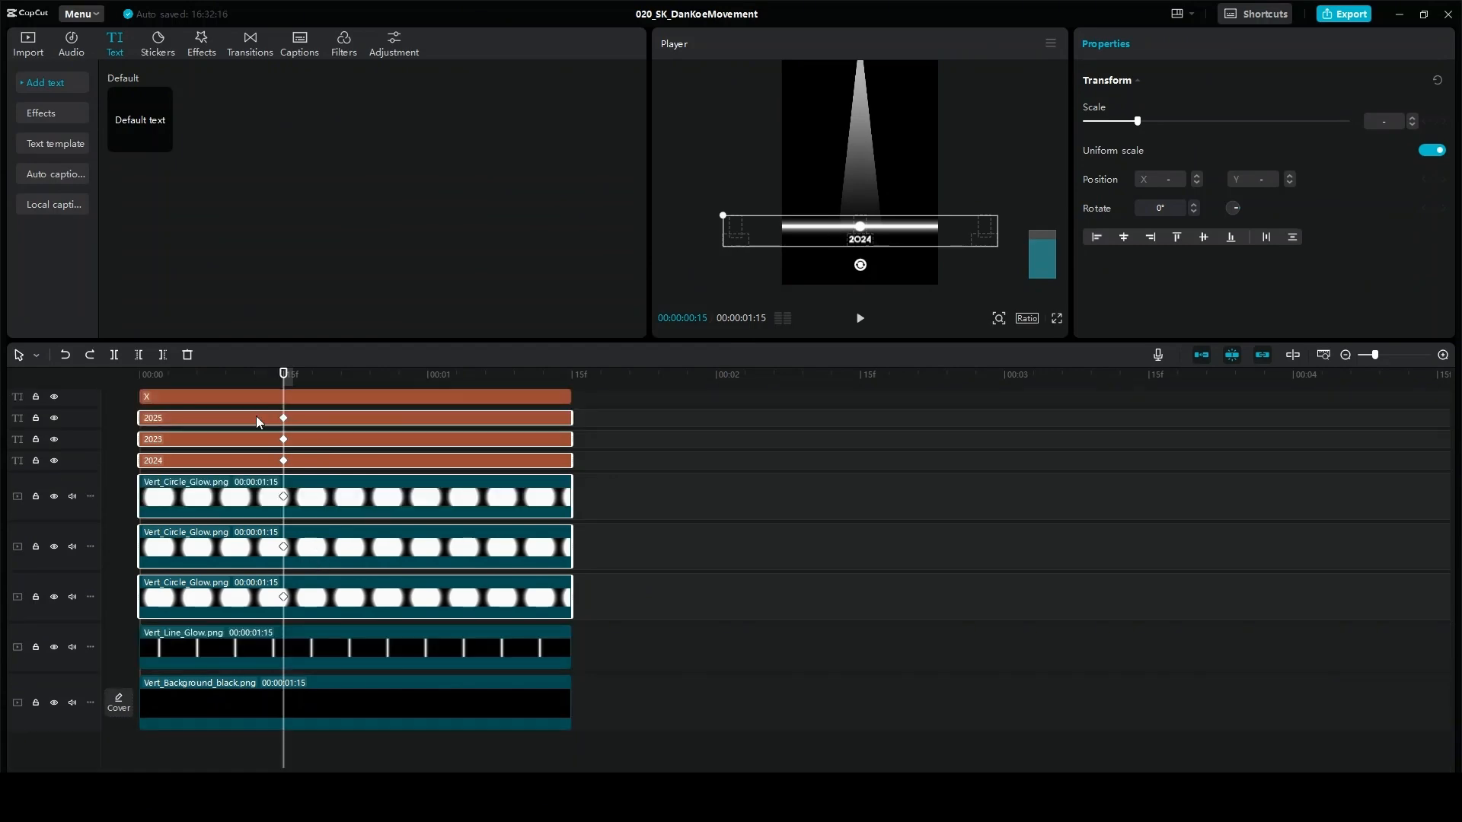
pyautogui.click(427, 375)
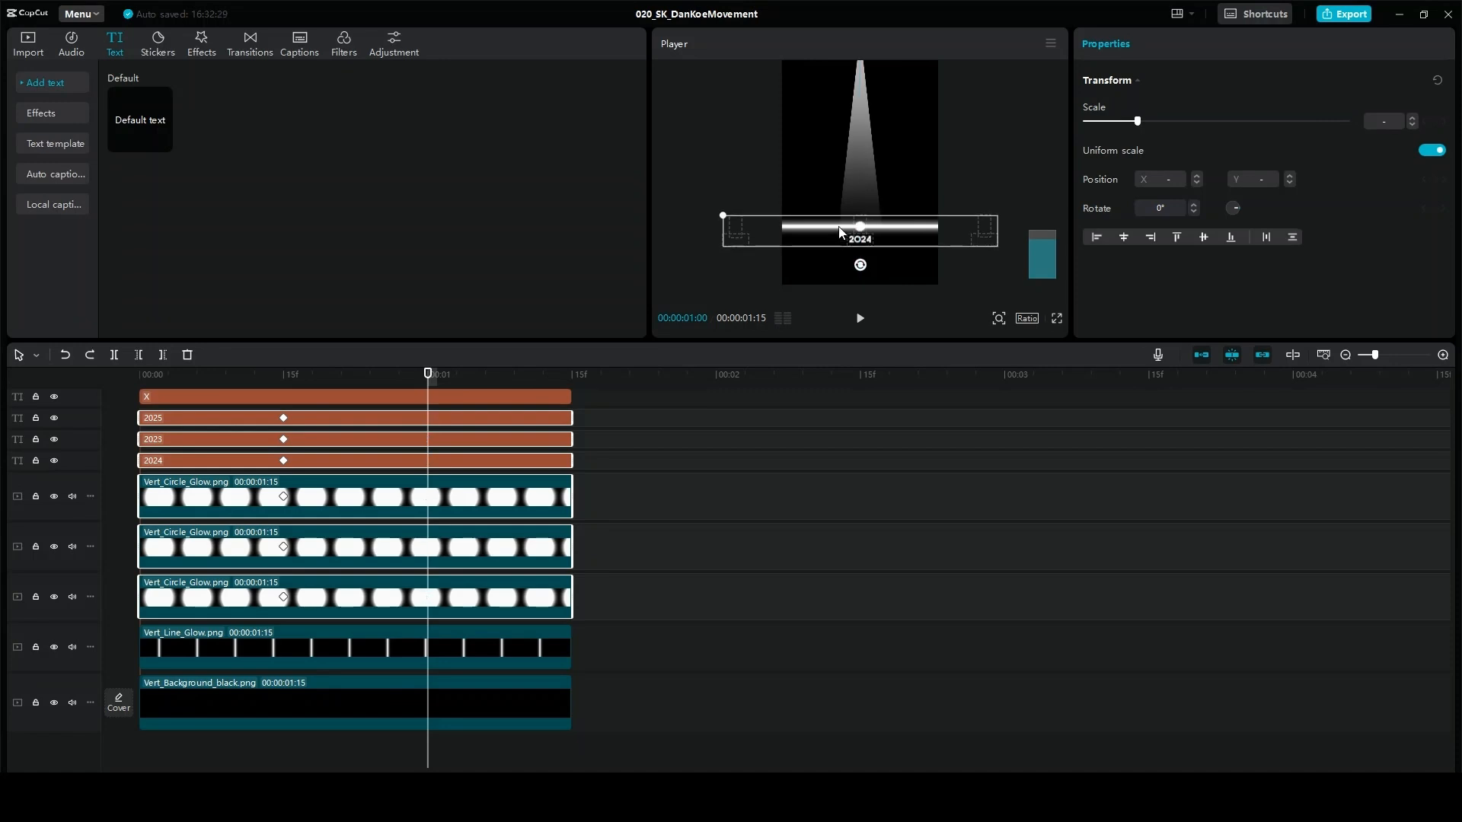
pyautogui.moveTo(840, 232); pyautogui.dragTo(897, 232)
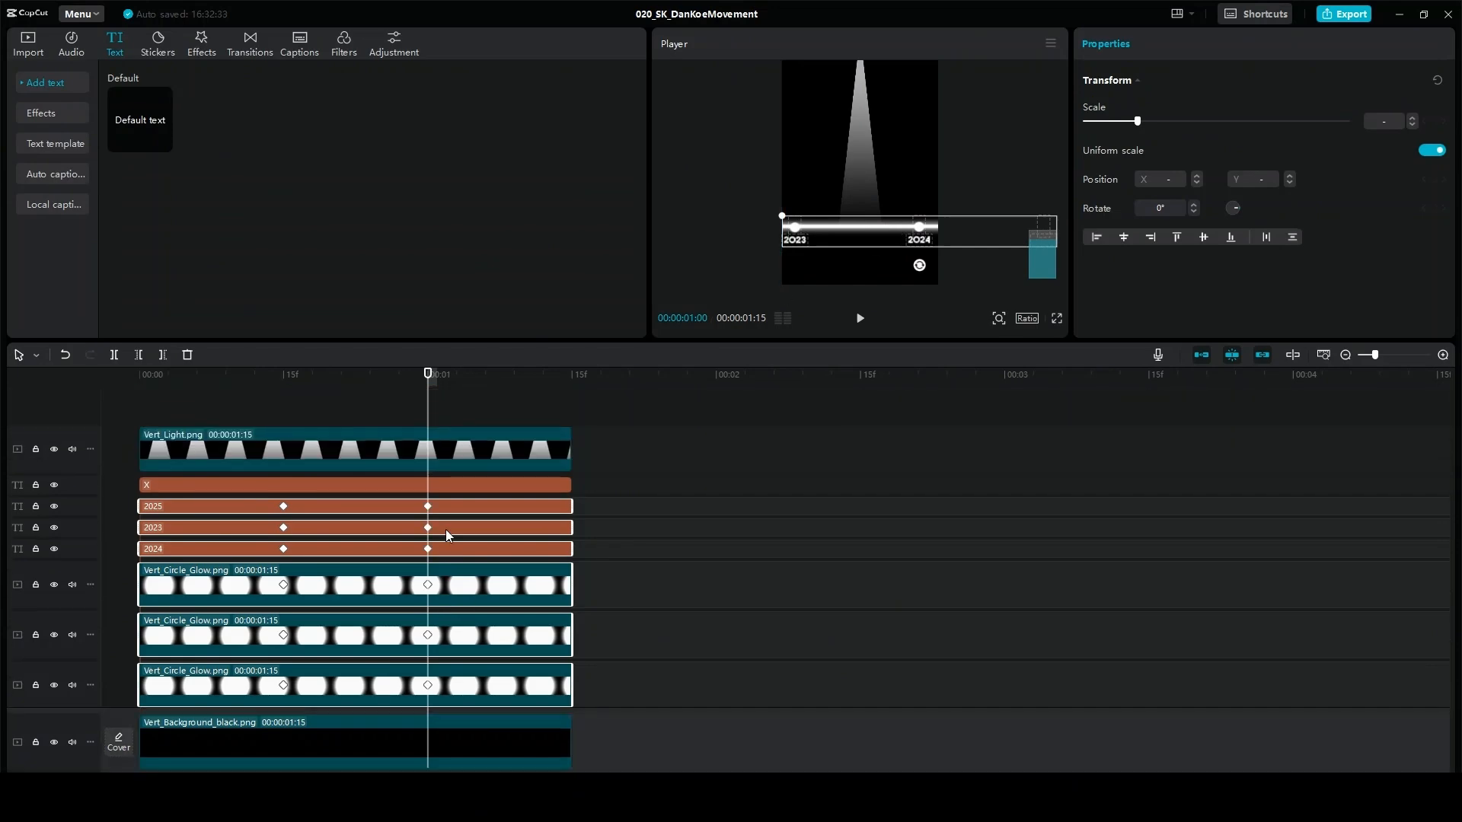
# - Add a Transform keyframe to the Vert_Light.png clip at 00:00:01:00 and set its rotation to 15°
pyautogui.click(460, 451)
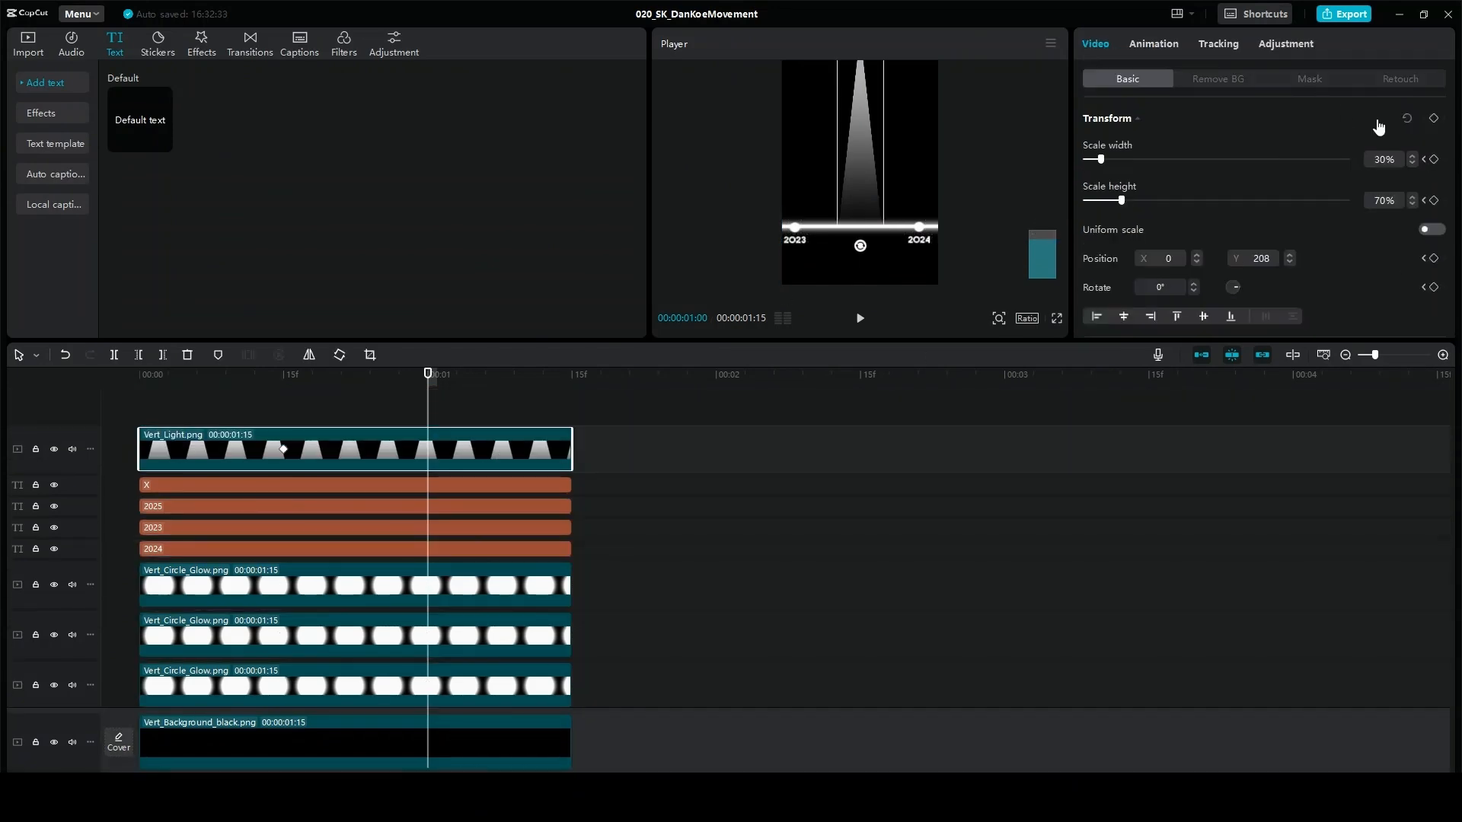
pyautogui.click(1434, 118)
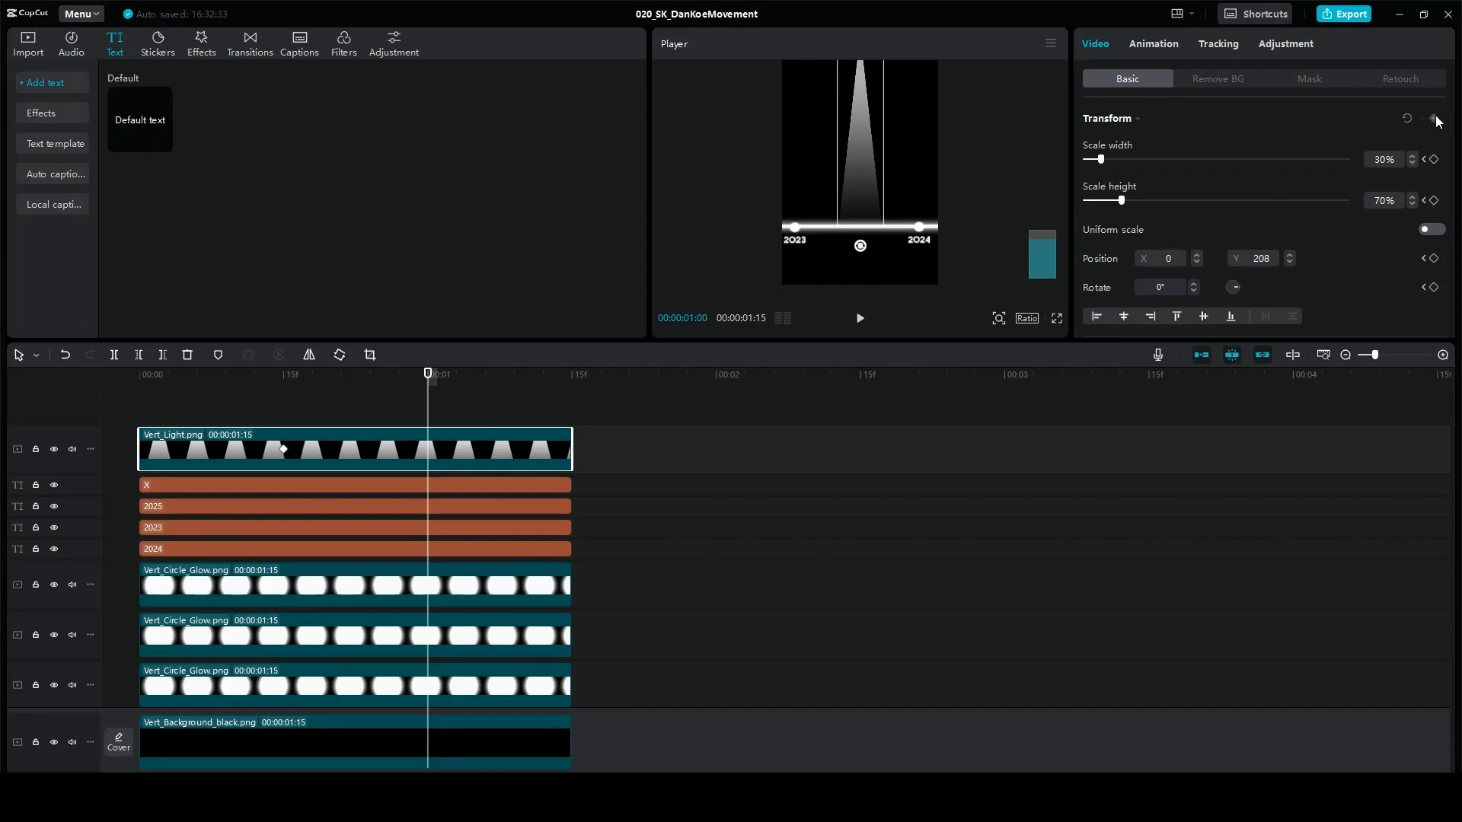
pyautogui.click(1160, 292)
pyautogui.write('150')
pyautogui.press('Return')
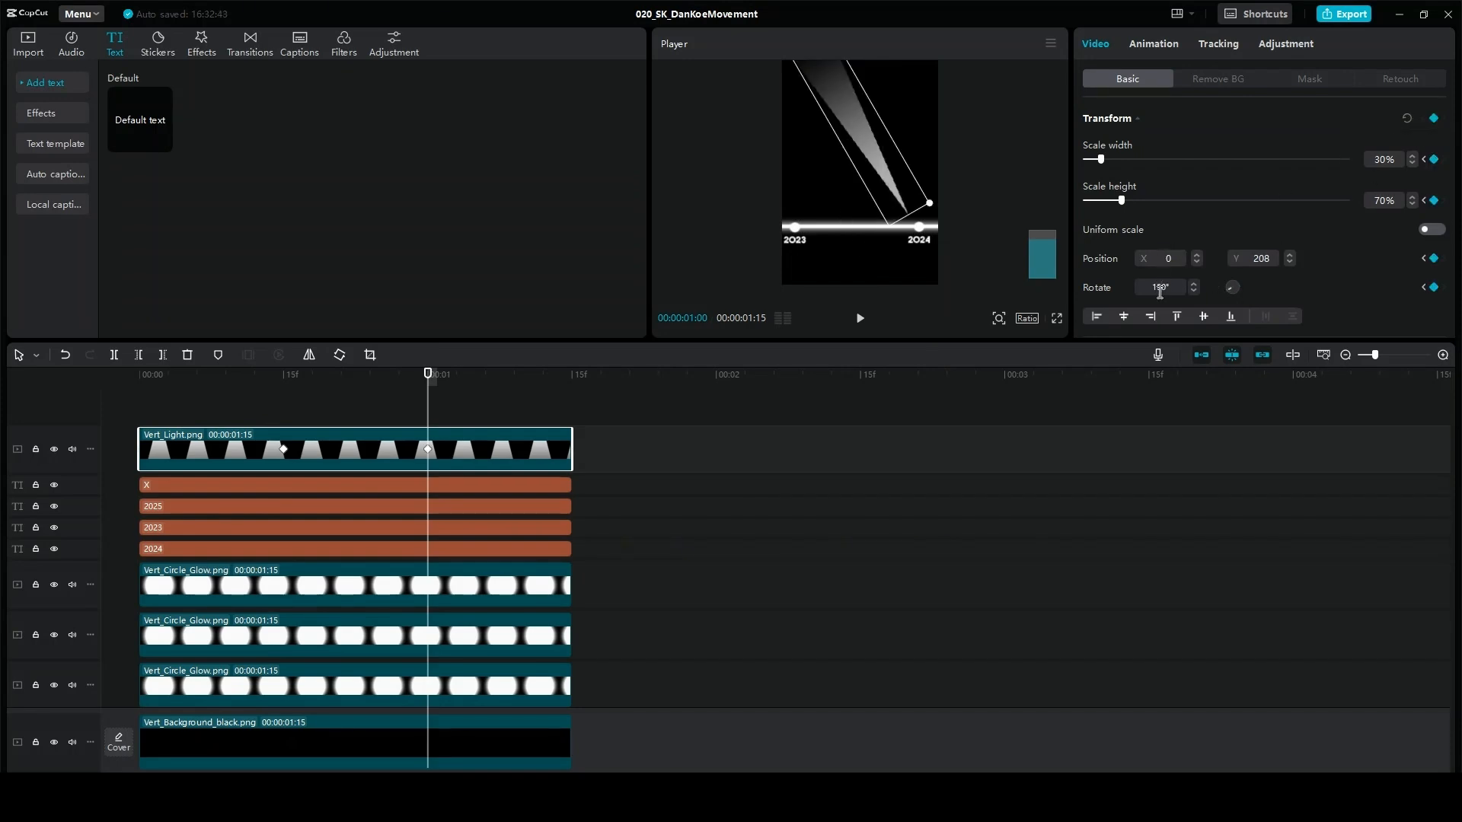
pyautogui.press('Return')
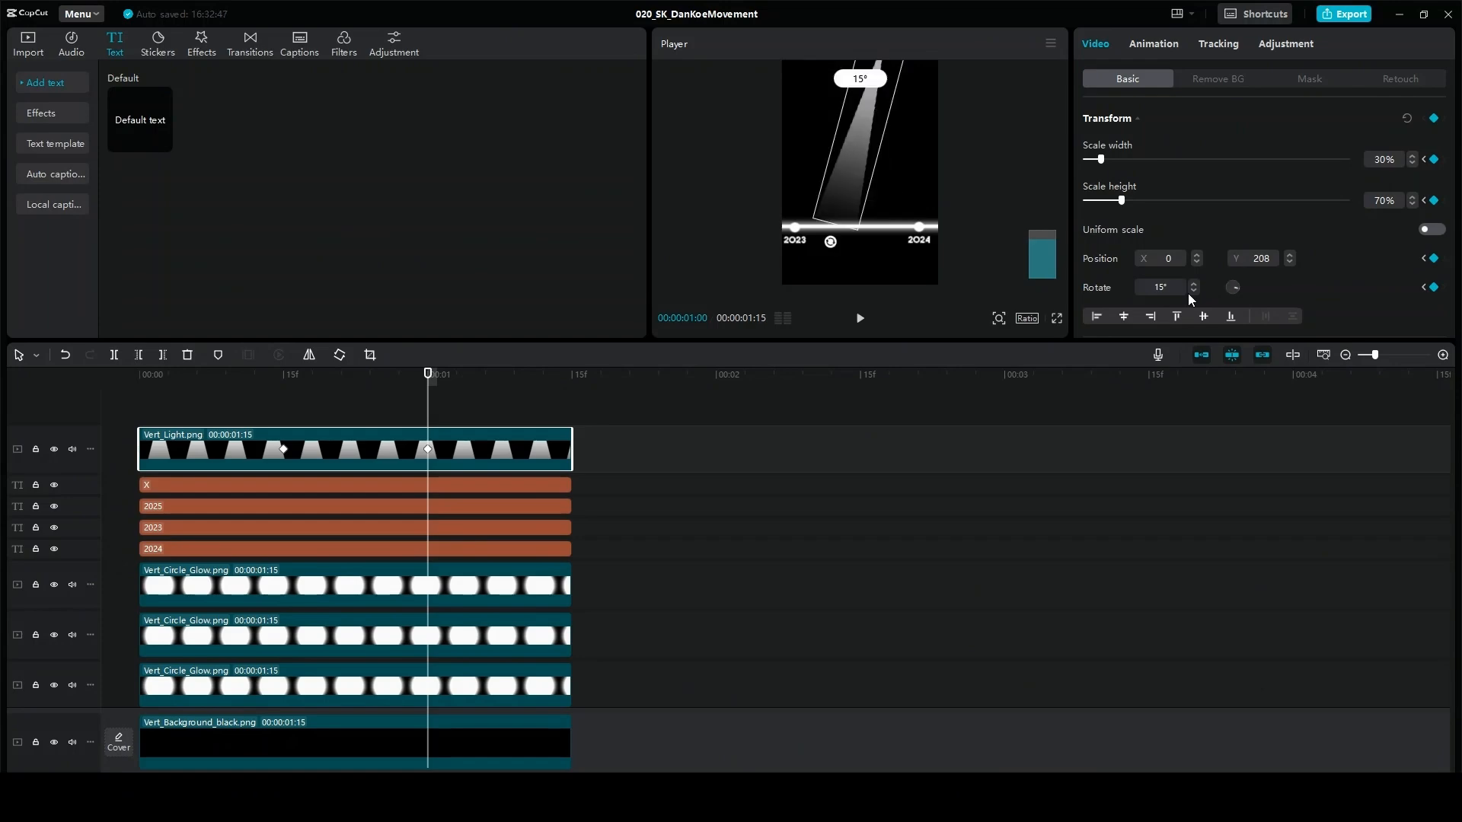
# - Move the light beam so its tip meets the red X and its base points towards 2023, with rotation set to 19°
pyautogui.moveTo(828, 224); pyautogui.dragTo(819, 215)
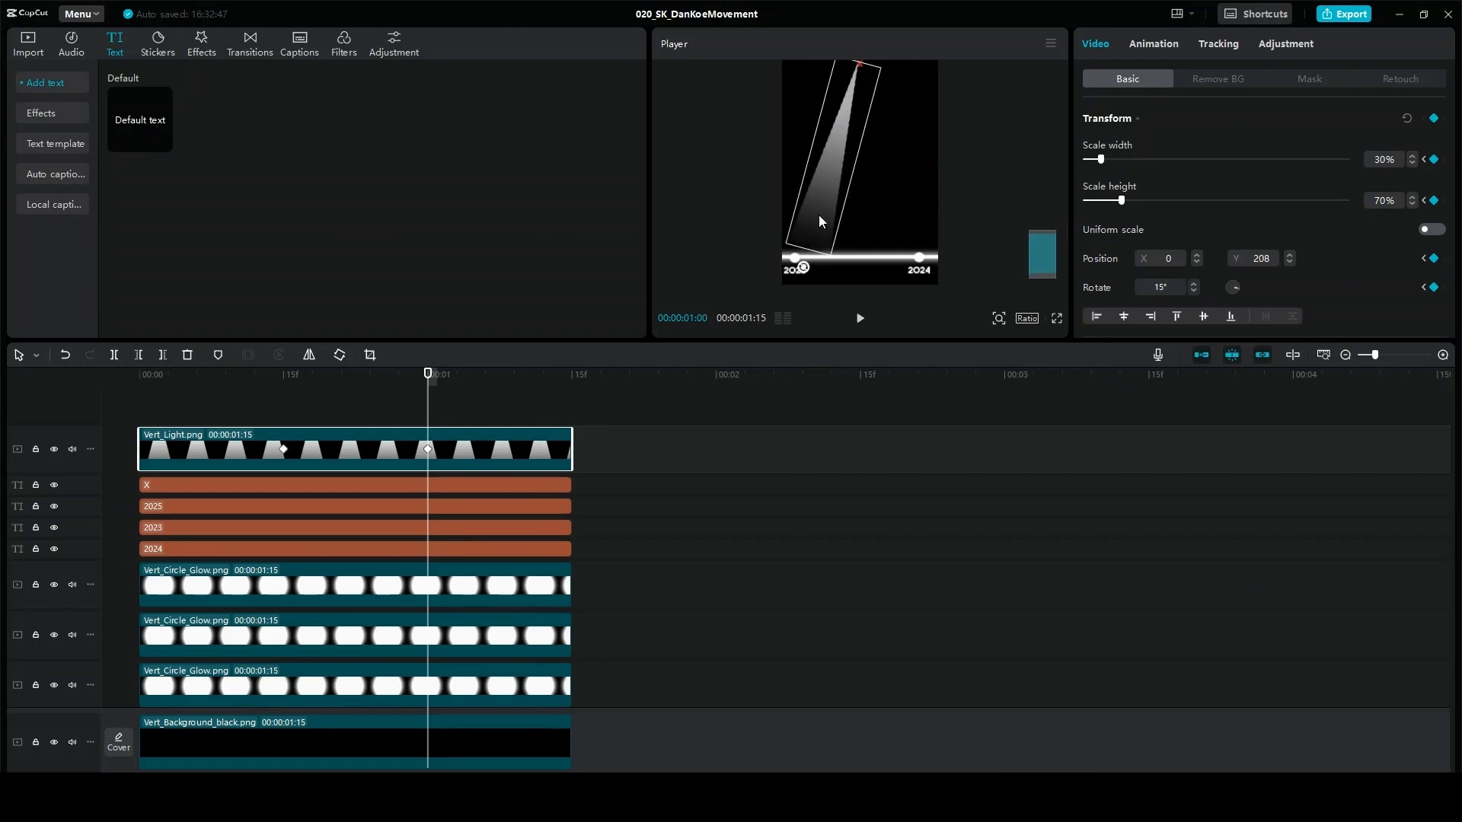
pyautogui.click(1193, 283)
pyautogui.click(1194, 282)
pyautogui.click(1193, 282)
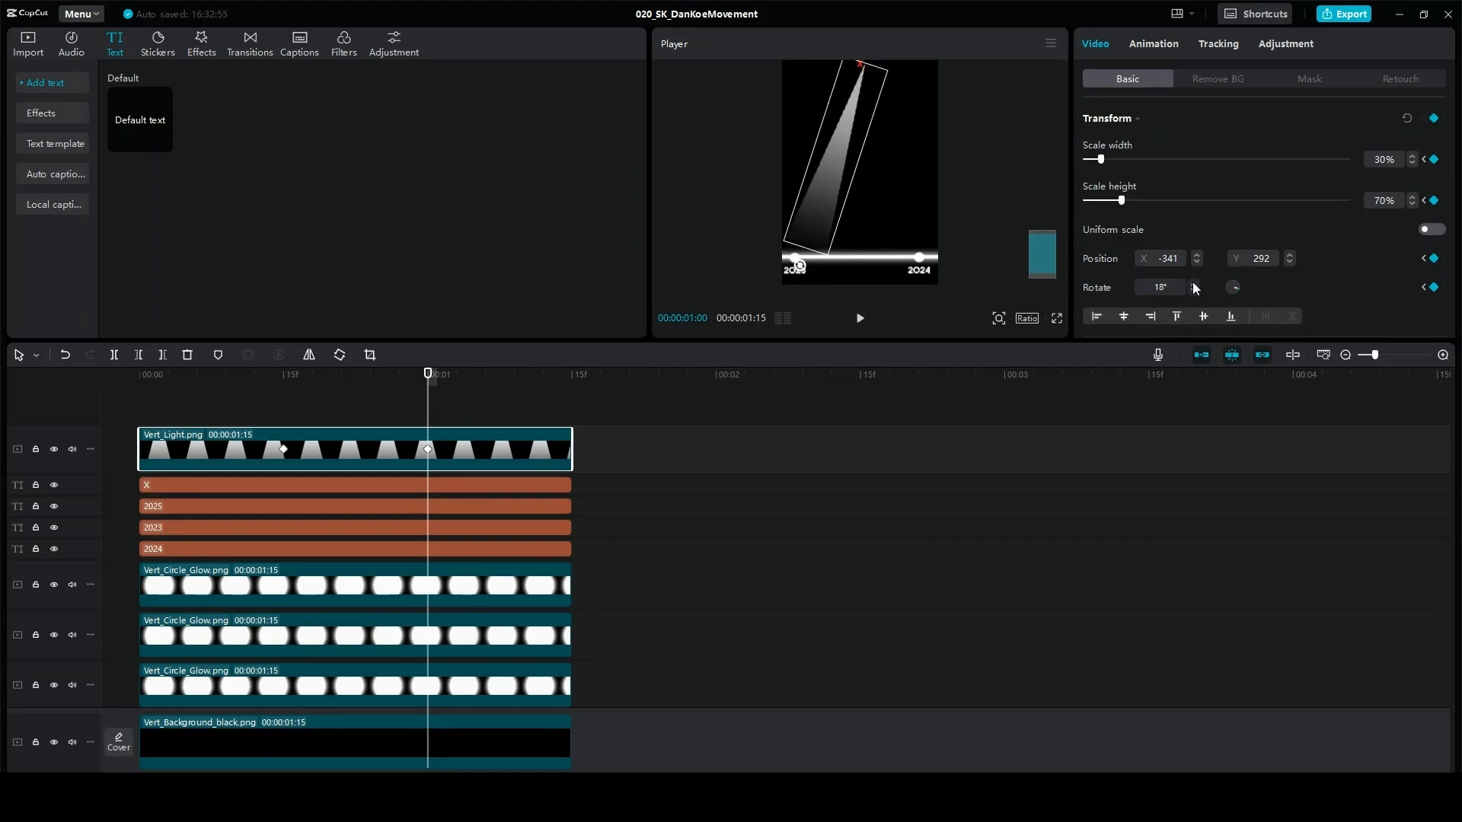
pyautogui.click(1194, 282)
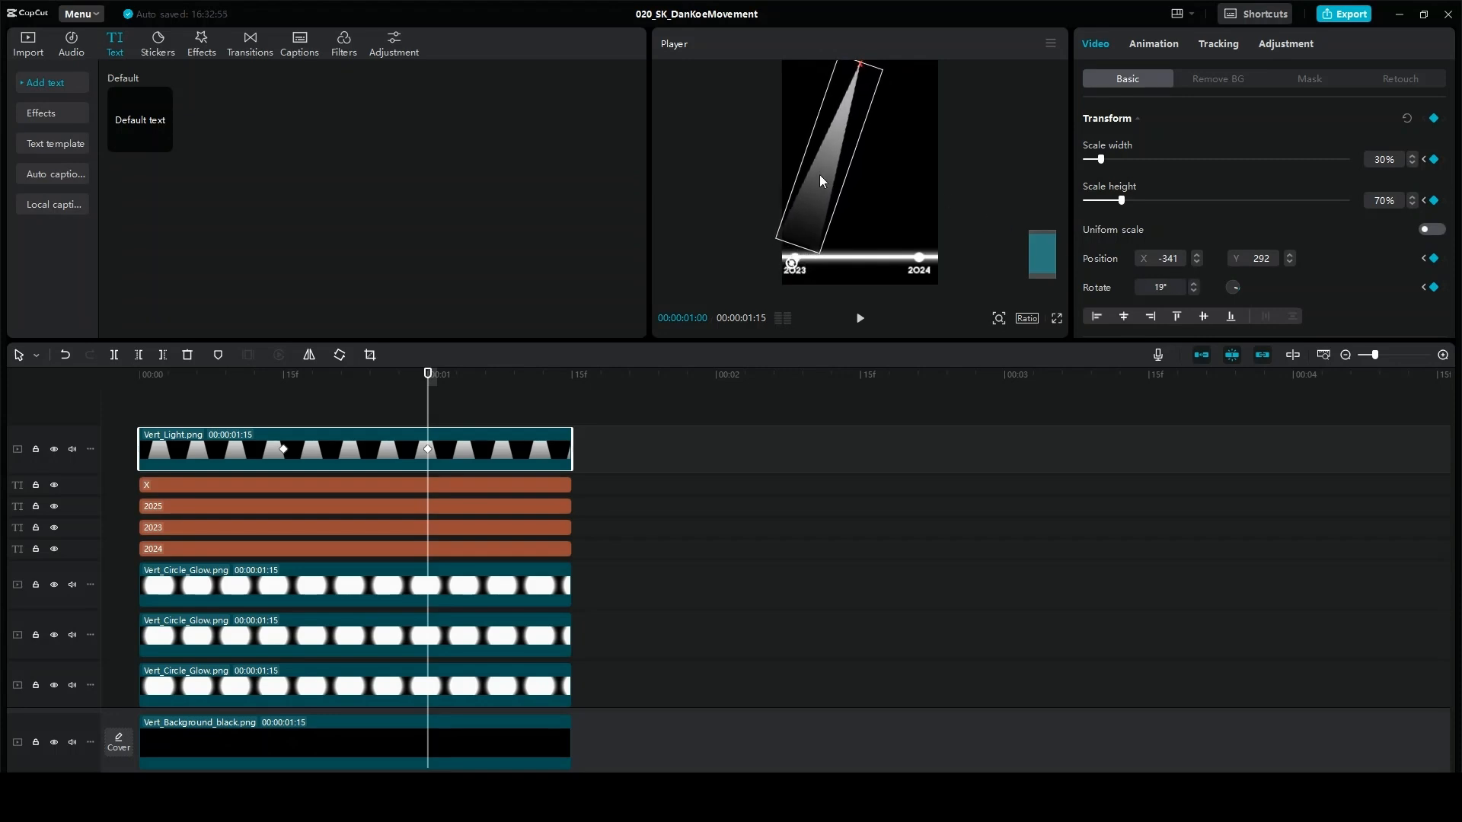
# - Check the frame in full screen and fine-tune the light beam's position to X -440, Y 292 so its tip meets the red X
pyautogui.click(1057, 318)
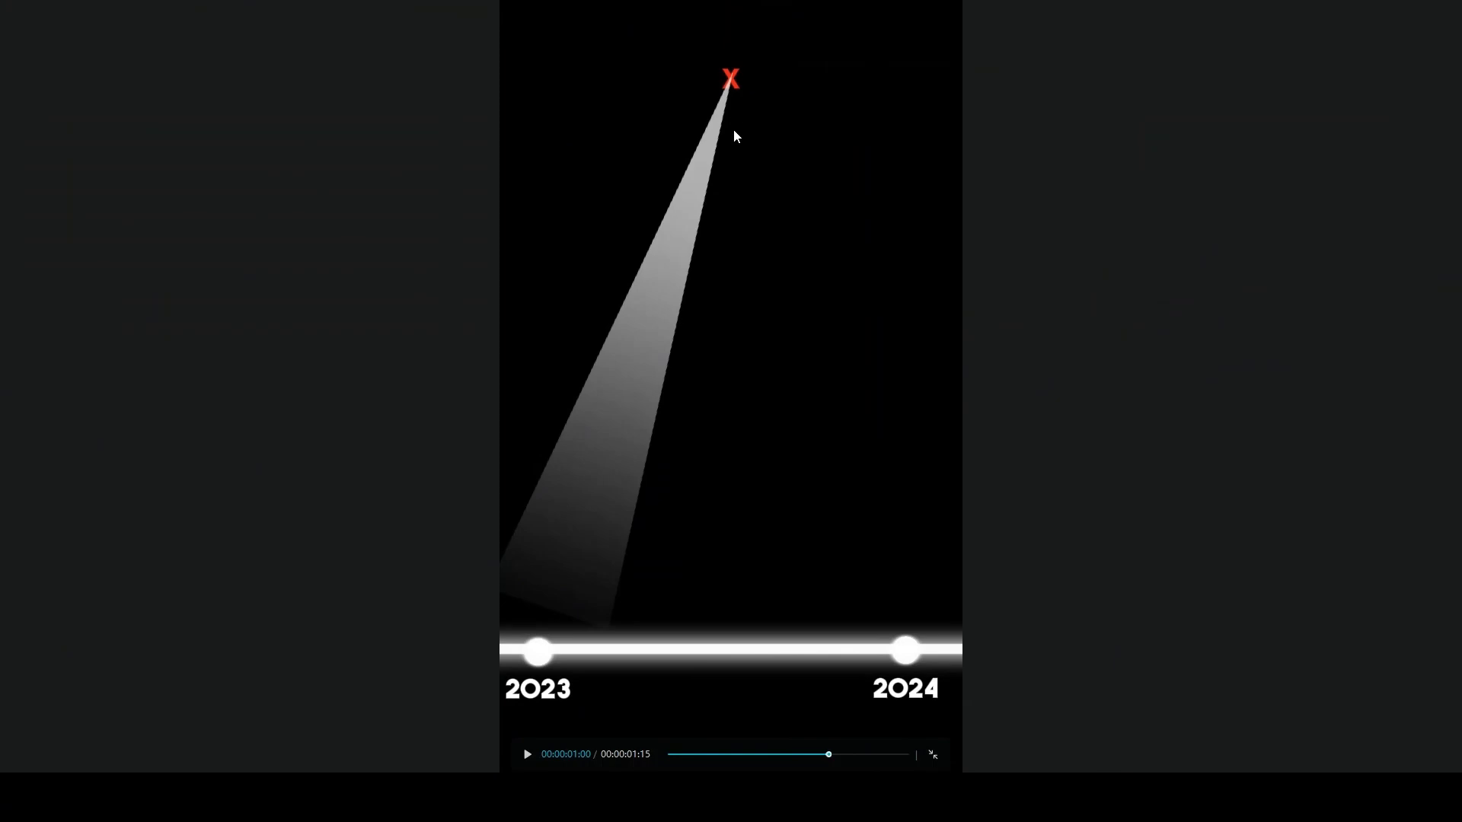
pyautogui.press('Escape')
pyautogui.scroll(4, 875, 107)
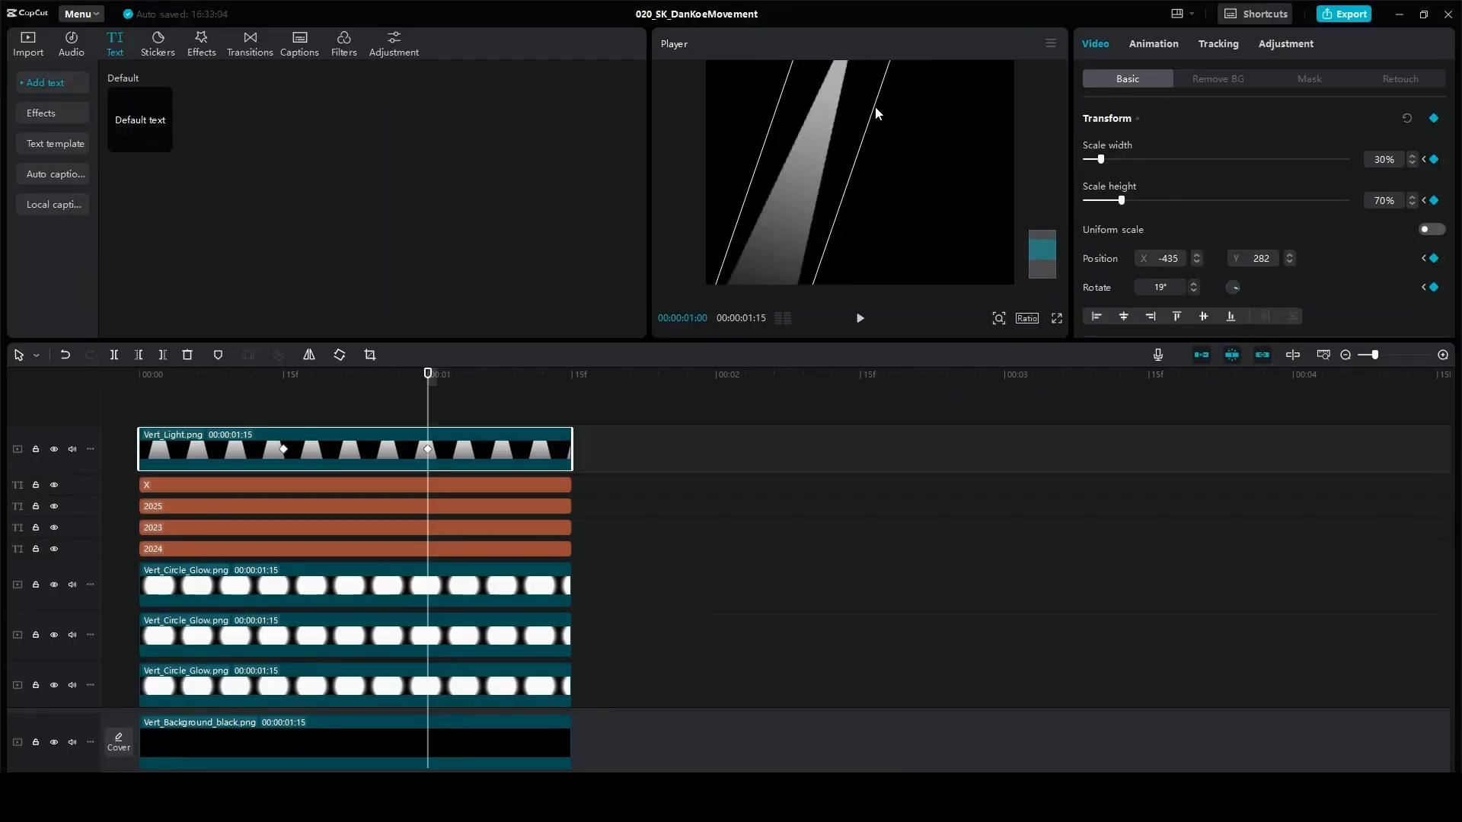
pyautogui.press('Left')
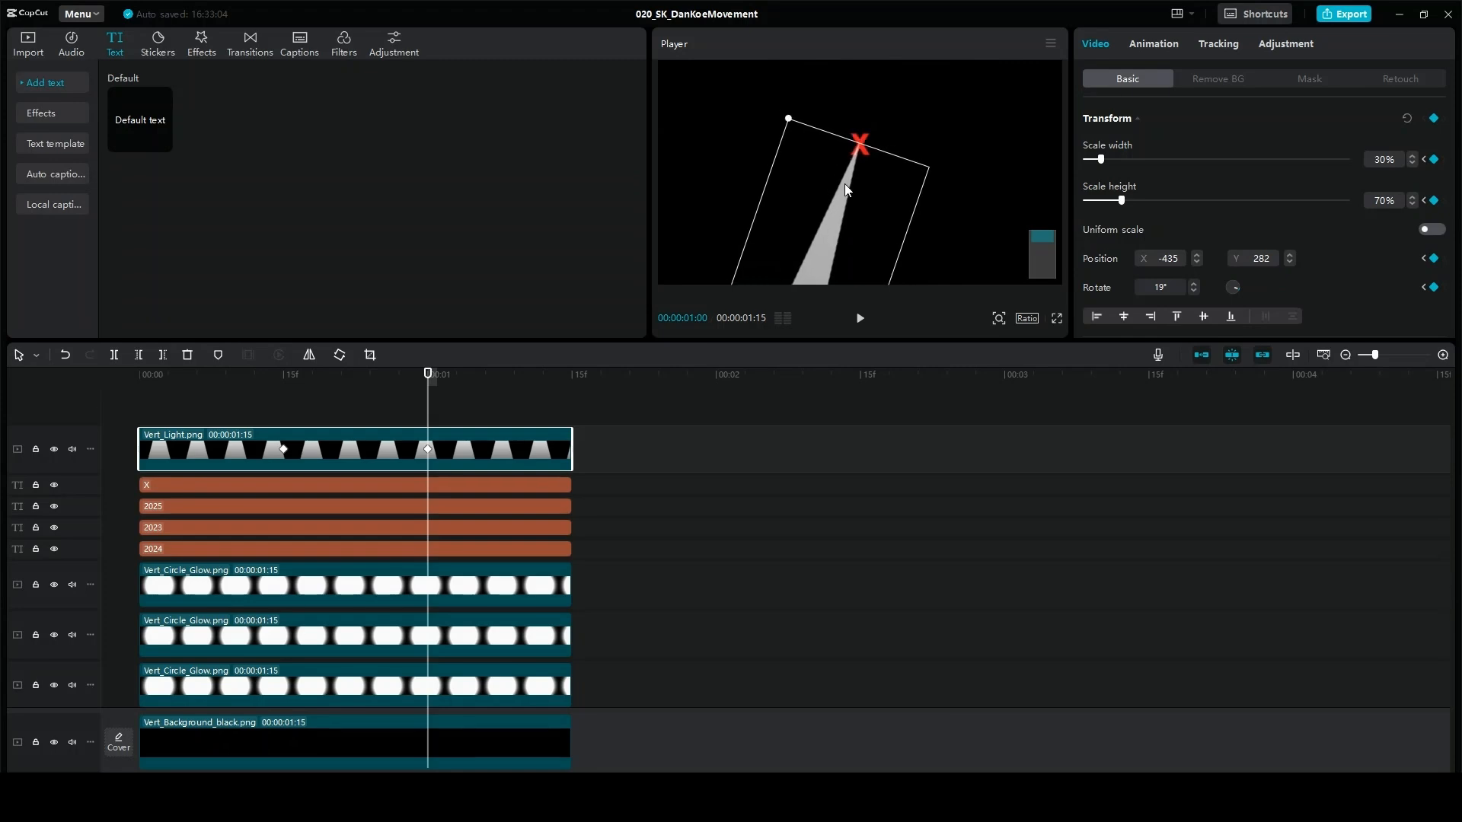
pyautogui.press('Up')
pyautogui.press('Up')
pyautogui.scroll(-5, 793, 227)
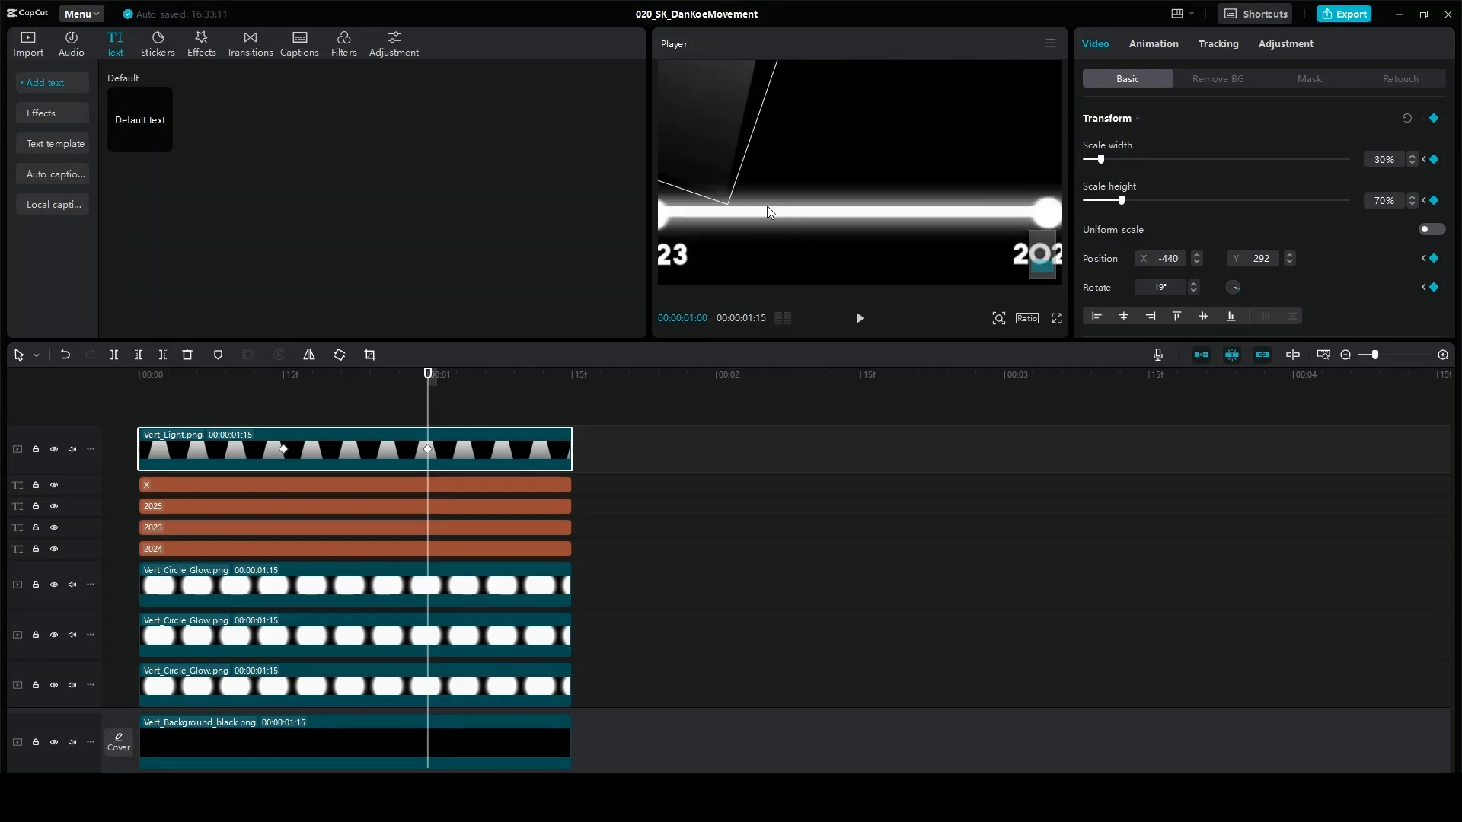
pyautogui.scroll(-4, 819, 171)
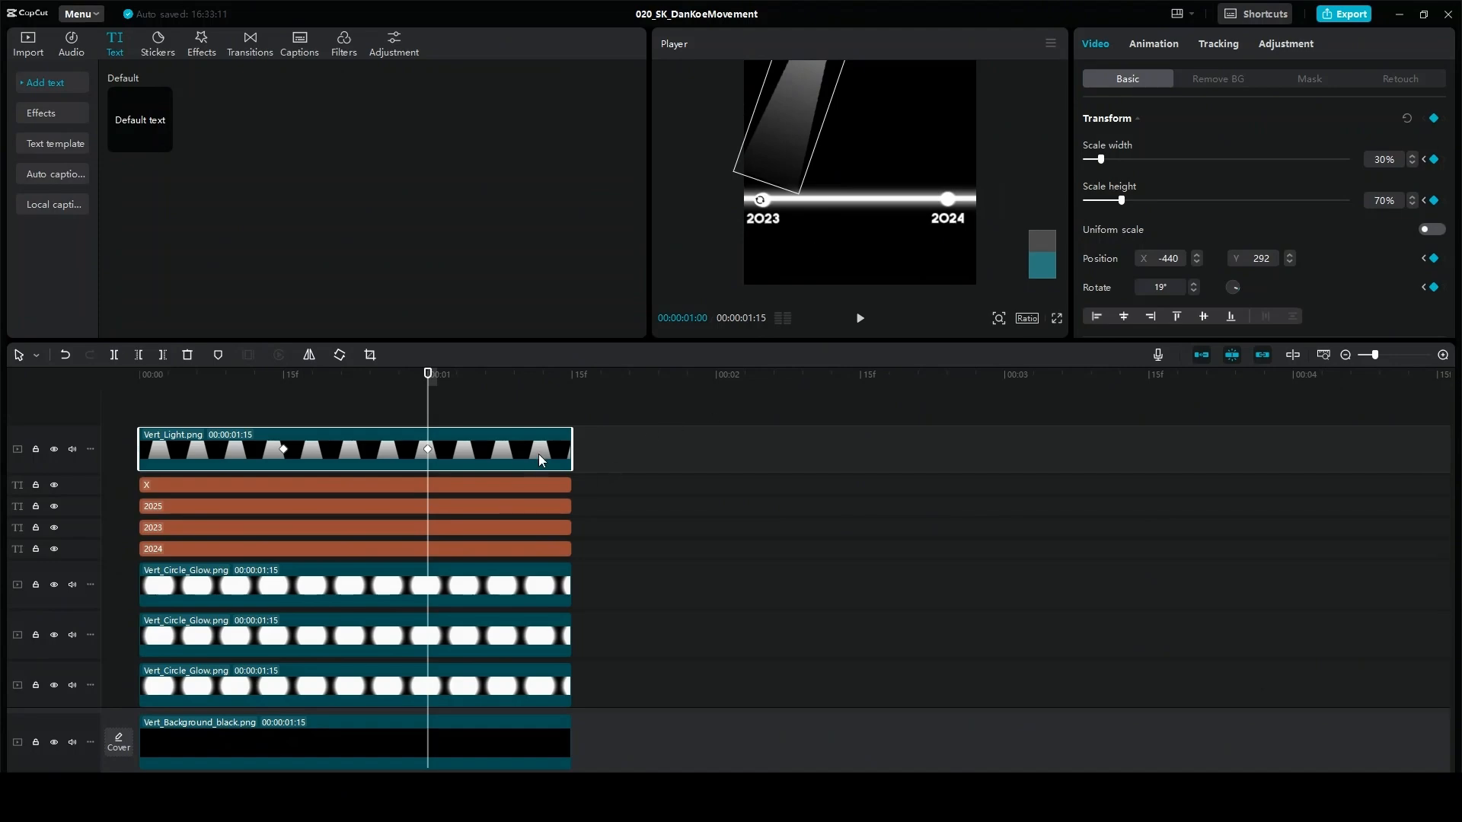
# - Extend all clips together to 00:00:08:12 and preview the animation from the start
pyautogui.scroll(-2, 548, 464)
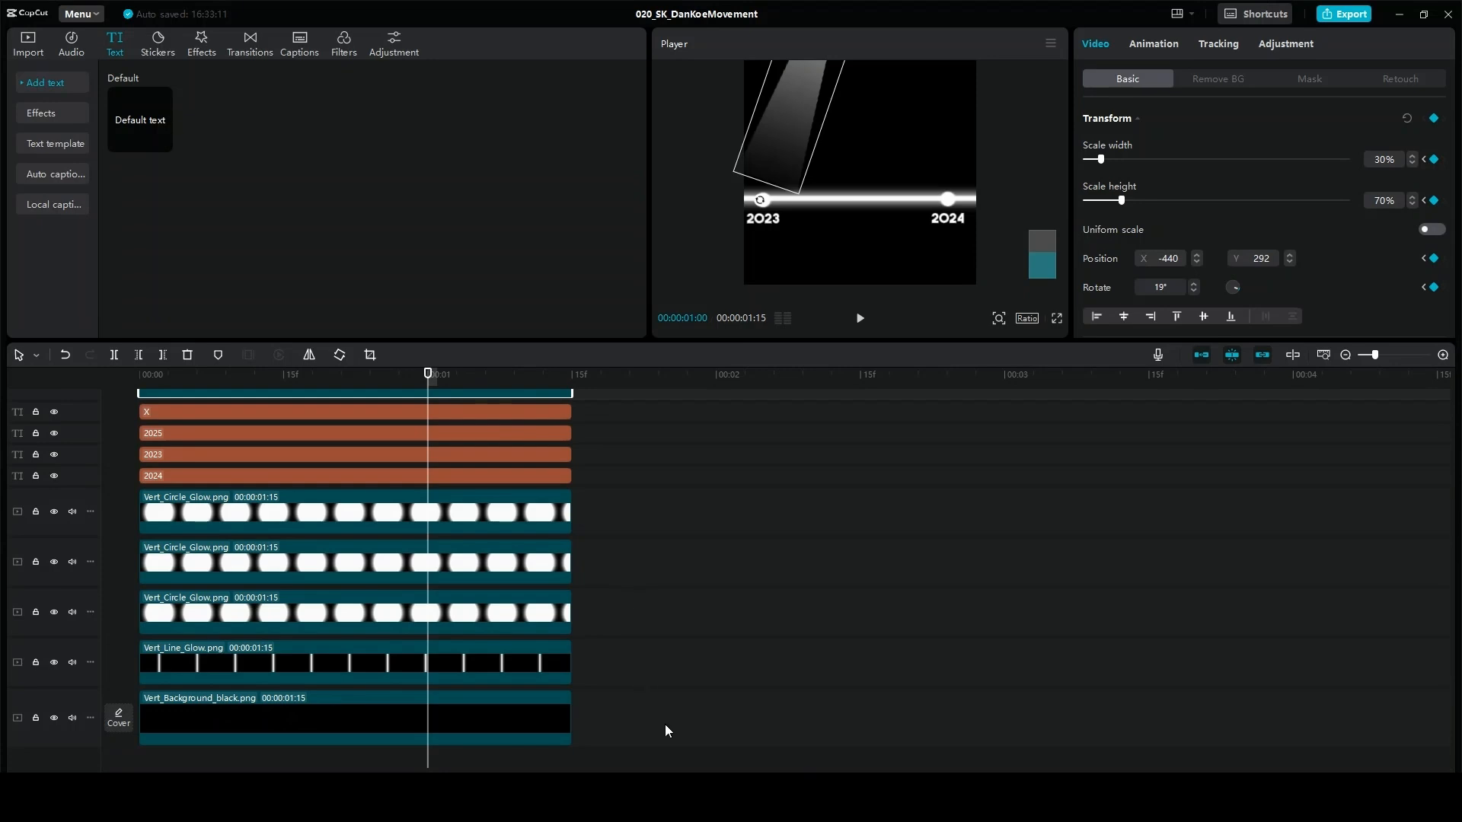
pyautogui.moveTo(664, 731); pyautogui.dragTo(1092, 455)
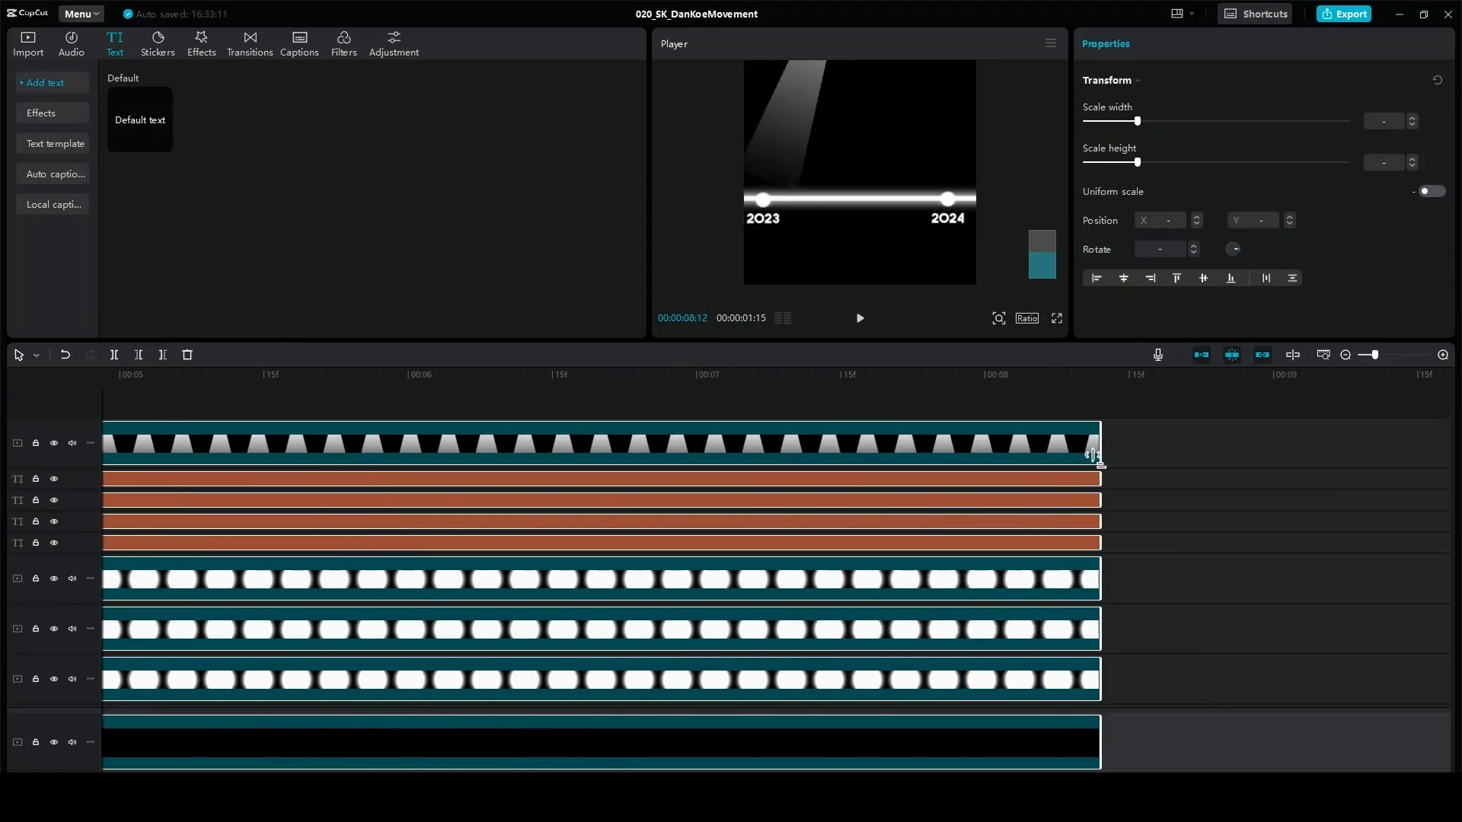
pyautogui.press('Home')
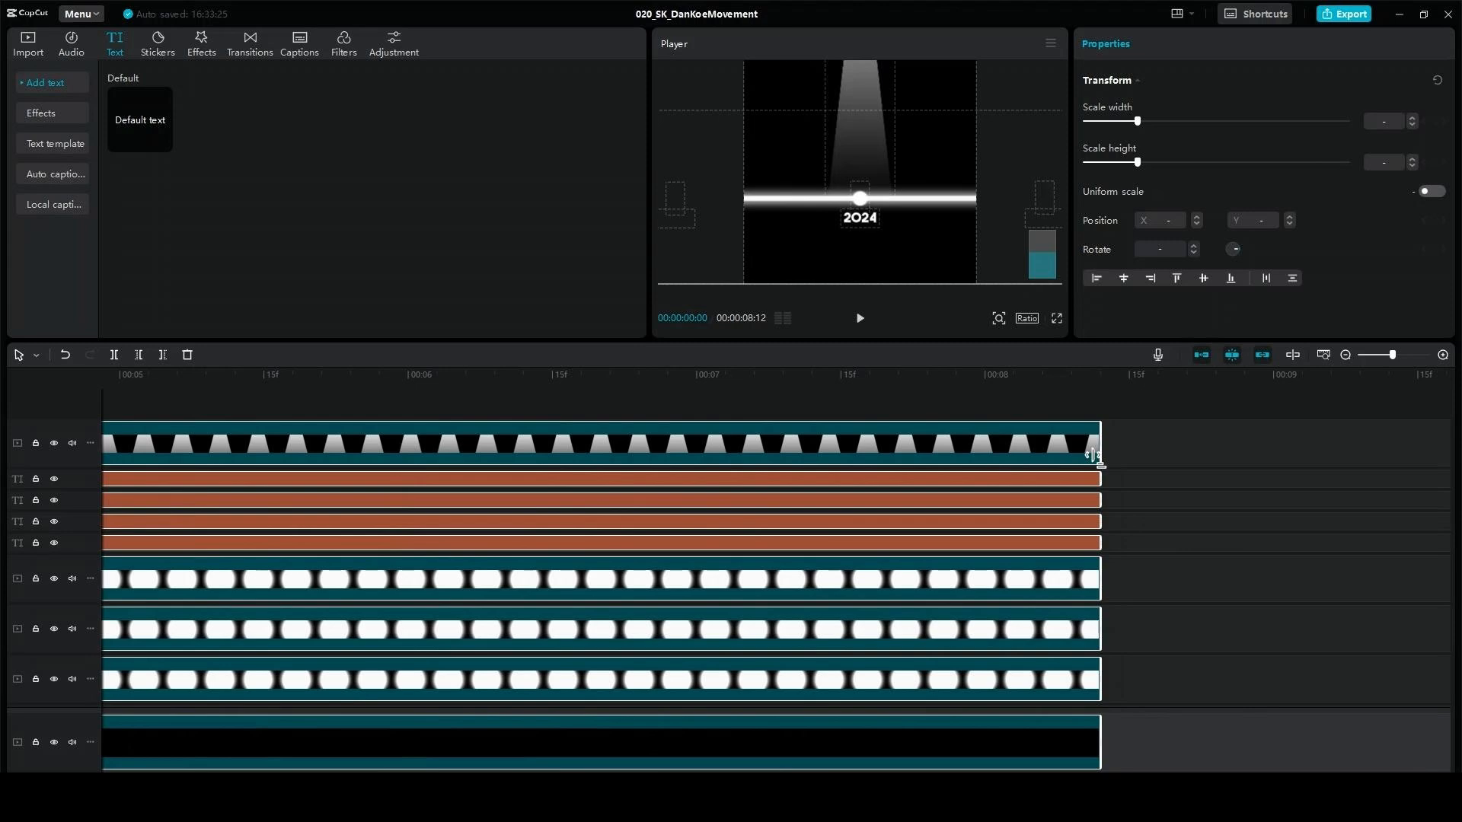
pyautogui.press('space')
pyautogui.press('space')
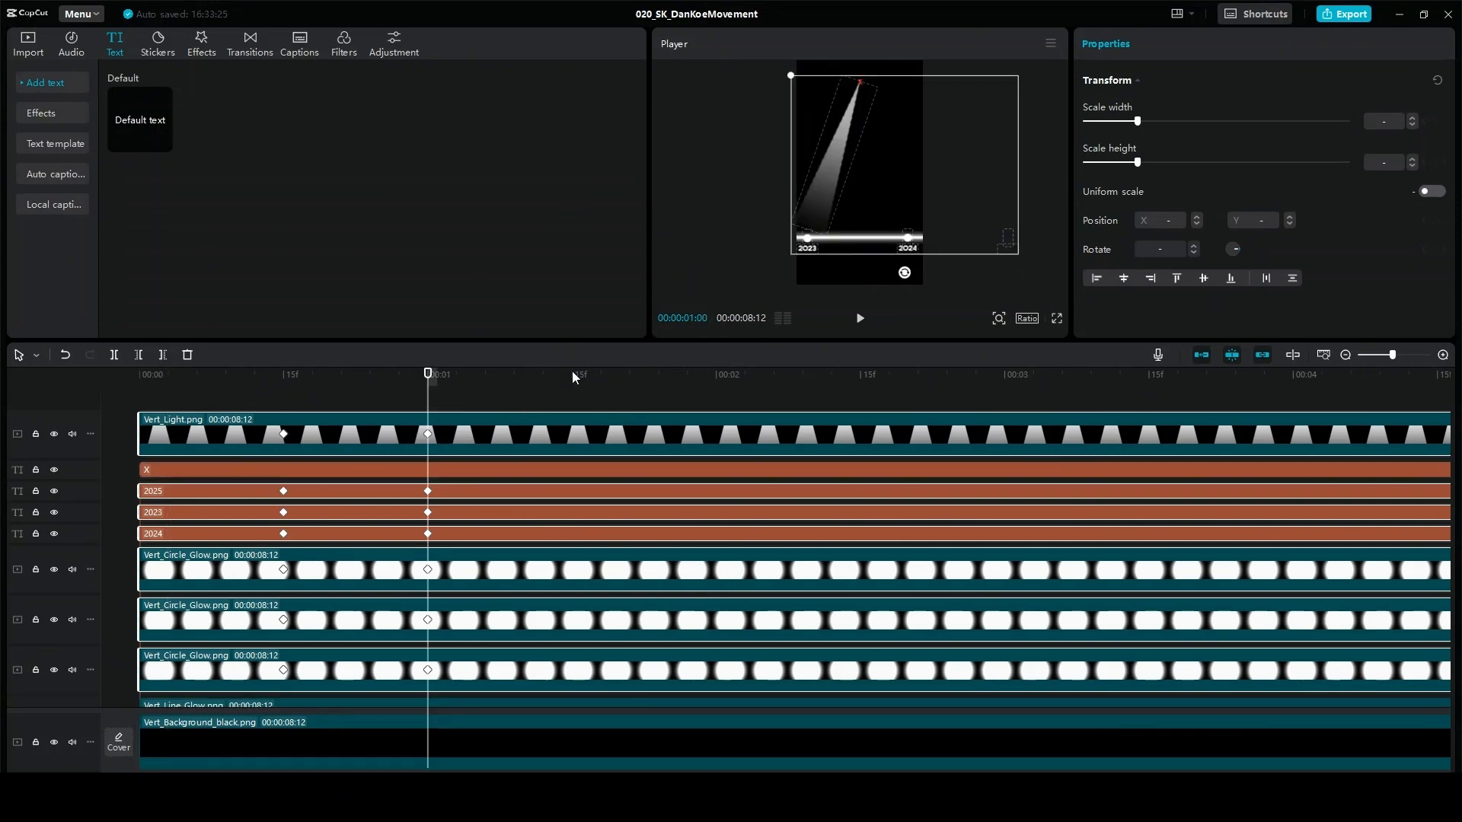
# - Add Transform keyframes at 00:00:01:15 to the Vert_Light.png clip and the 2025, 2023 and 2024 text clips
pyautogui.click(573, 372)
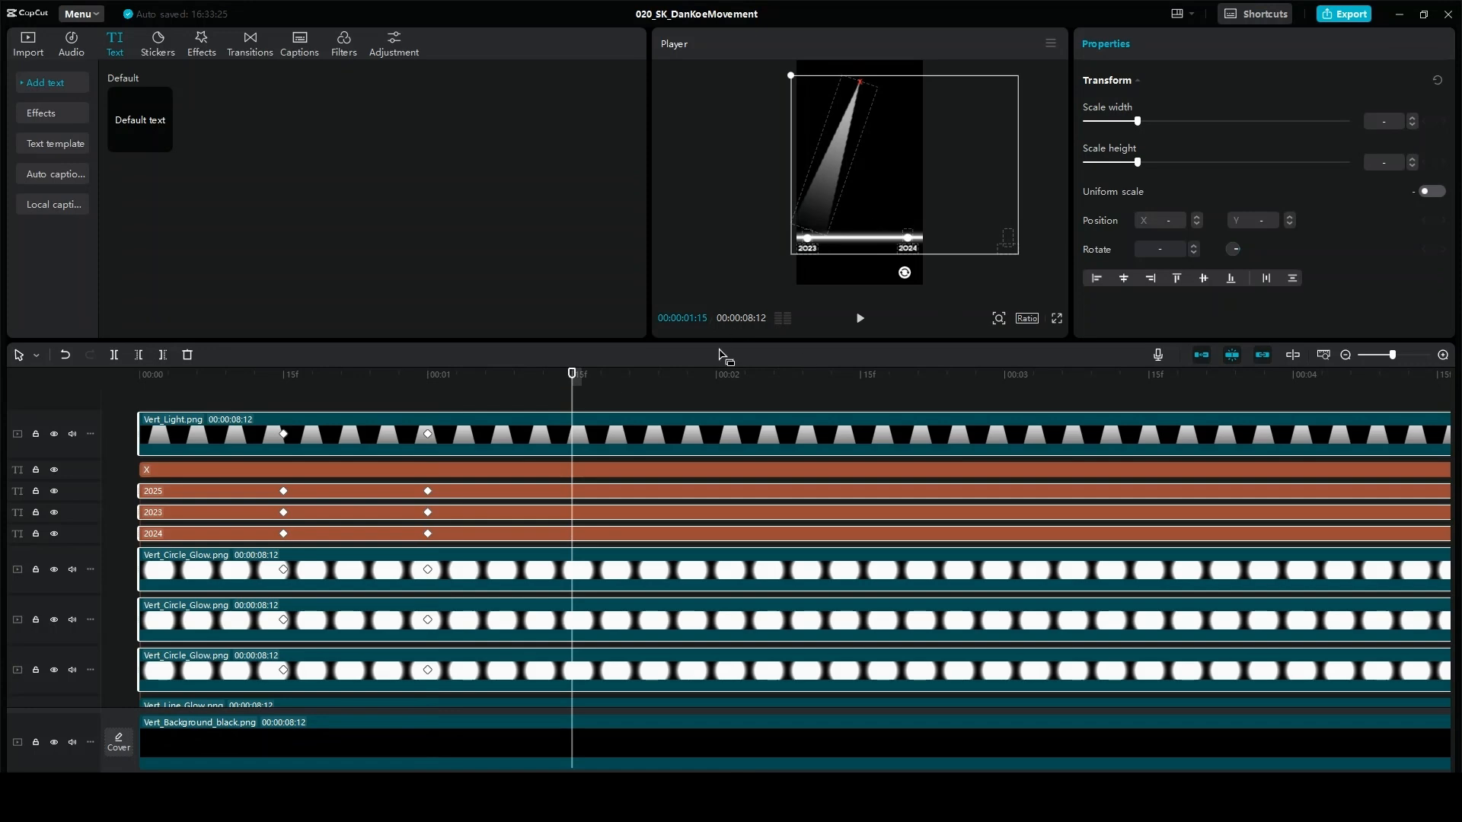
pyautogui.click(585, 450)
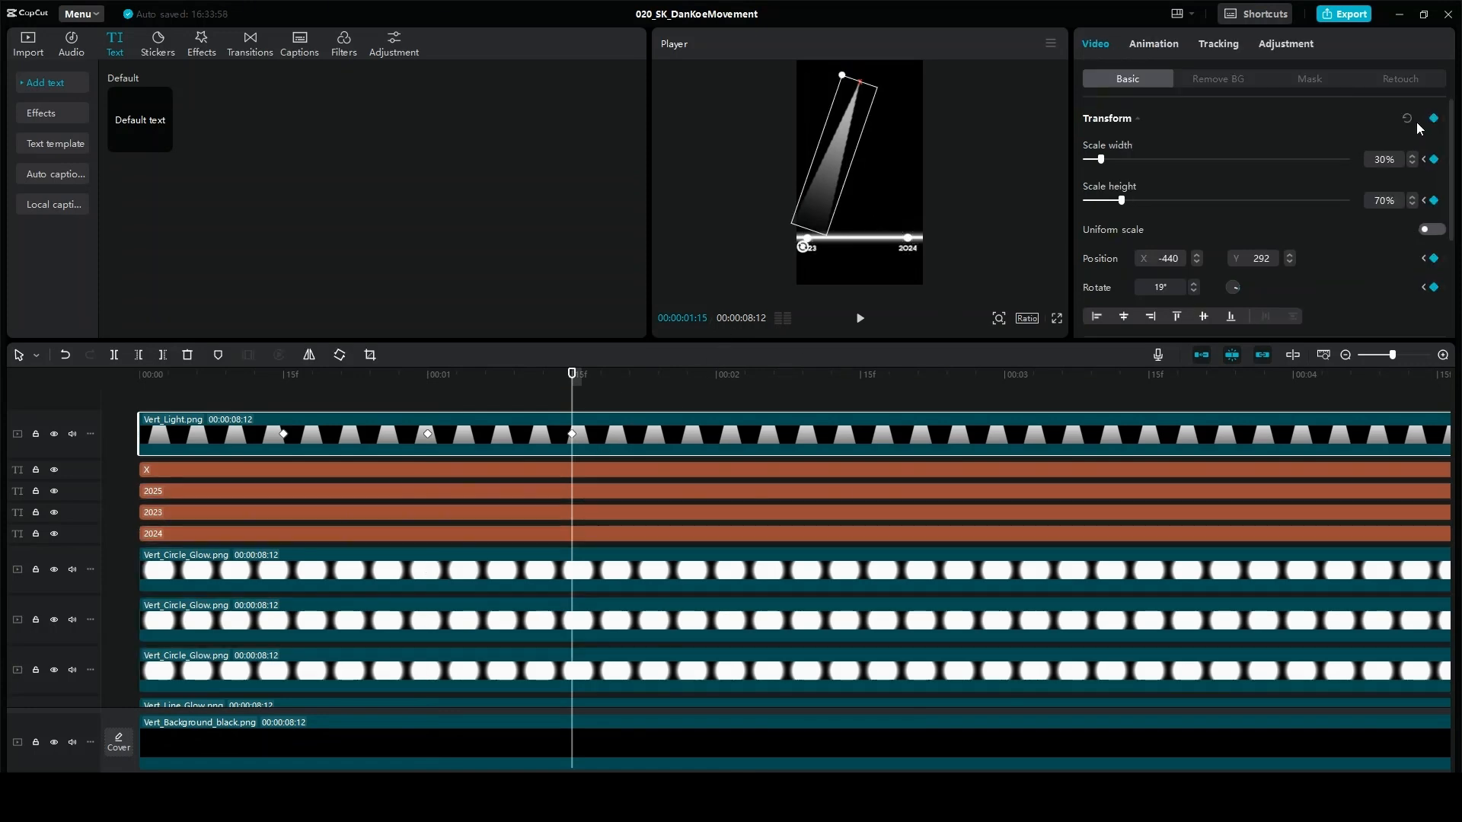
pyautogui.click(584, 492)
pyautogui.scroll(-8, 1279, 313)
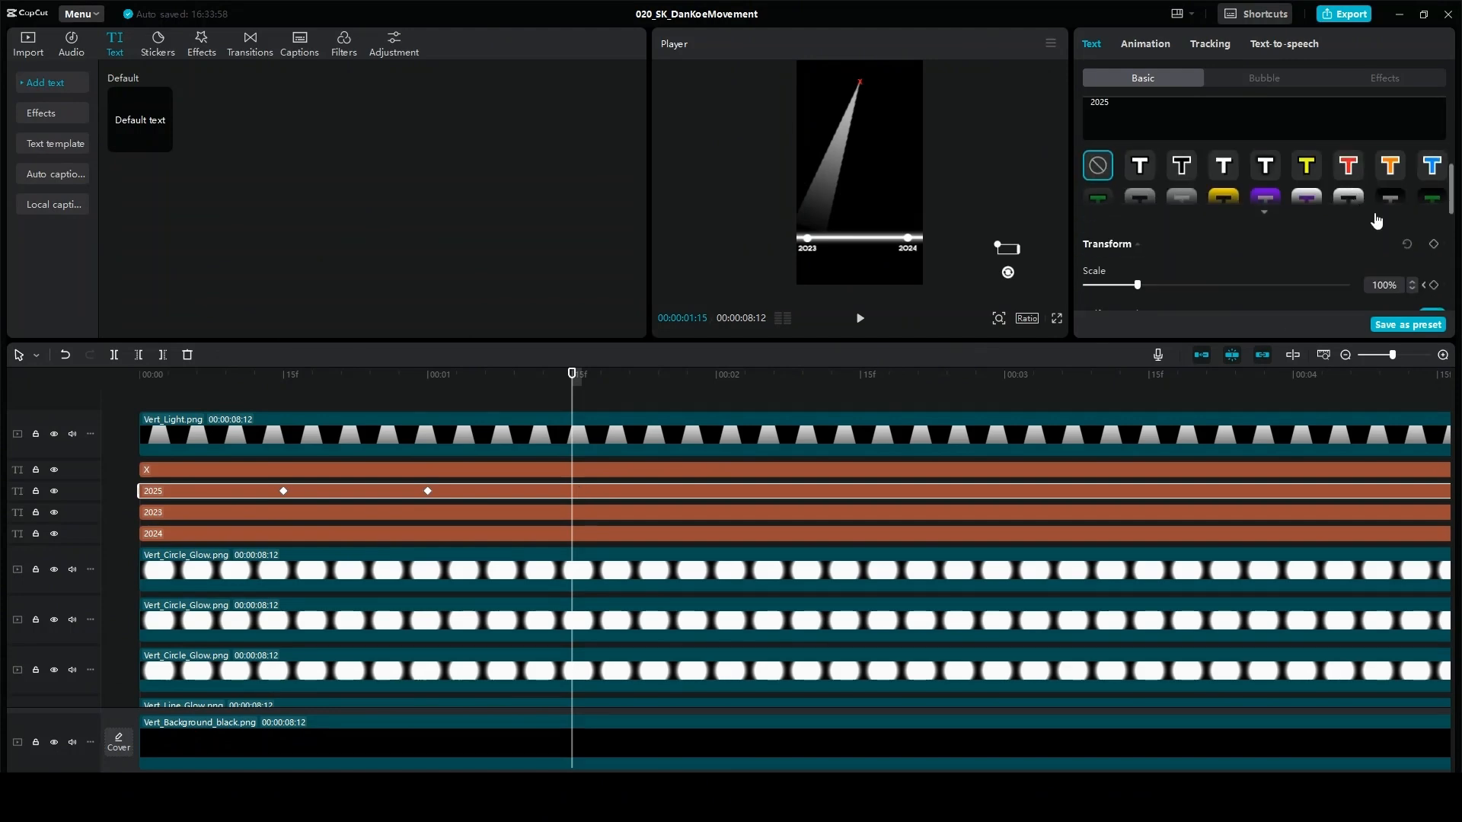
pyautogui.click(1431, 184)
pyautogui.click(590, 514)
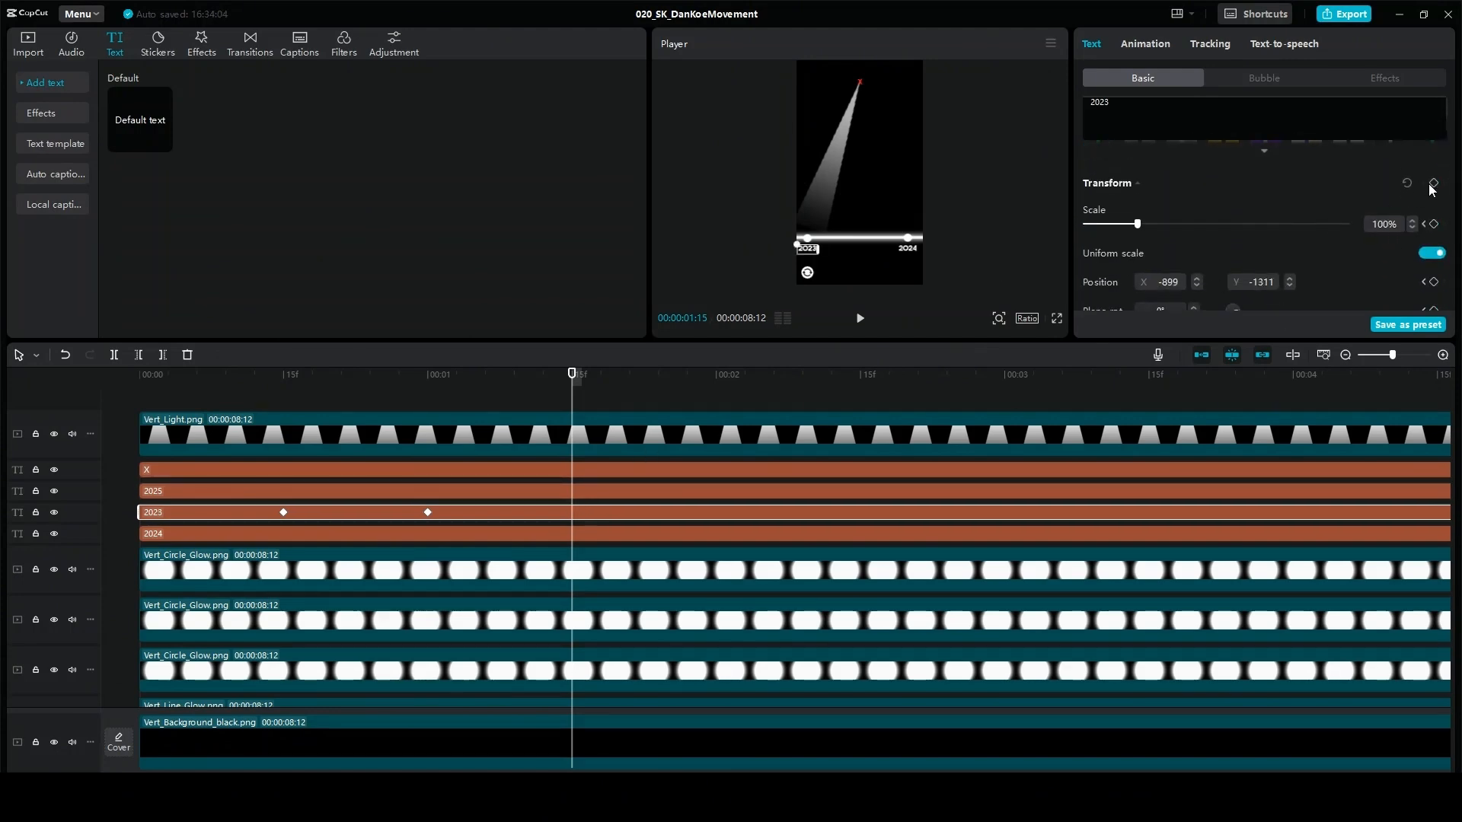
pyautogui.click(1433, 183)
pyautogui.click(596, 538)
pyautogui.click(1433, 183)
# - Add Transform keyframes at 00:00:01:15 to the three Vert_Circle_Glow.png clips
pyautogui.click(587, 584)
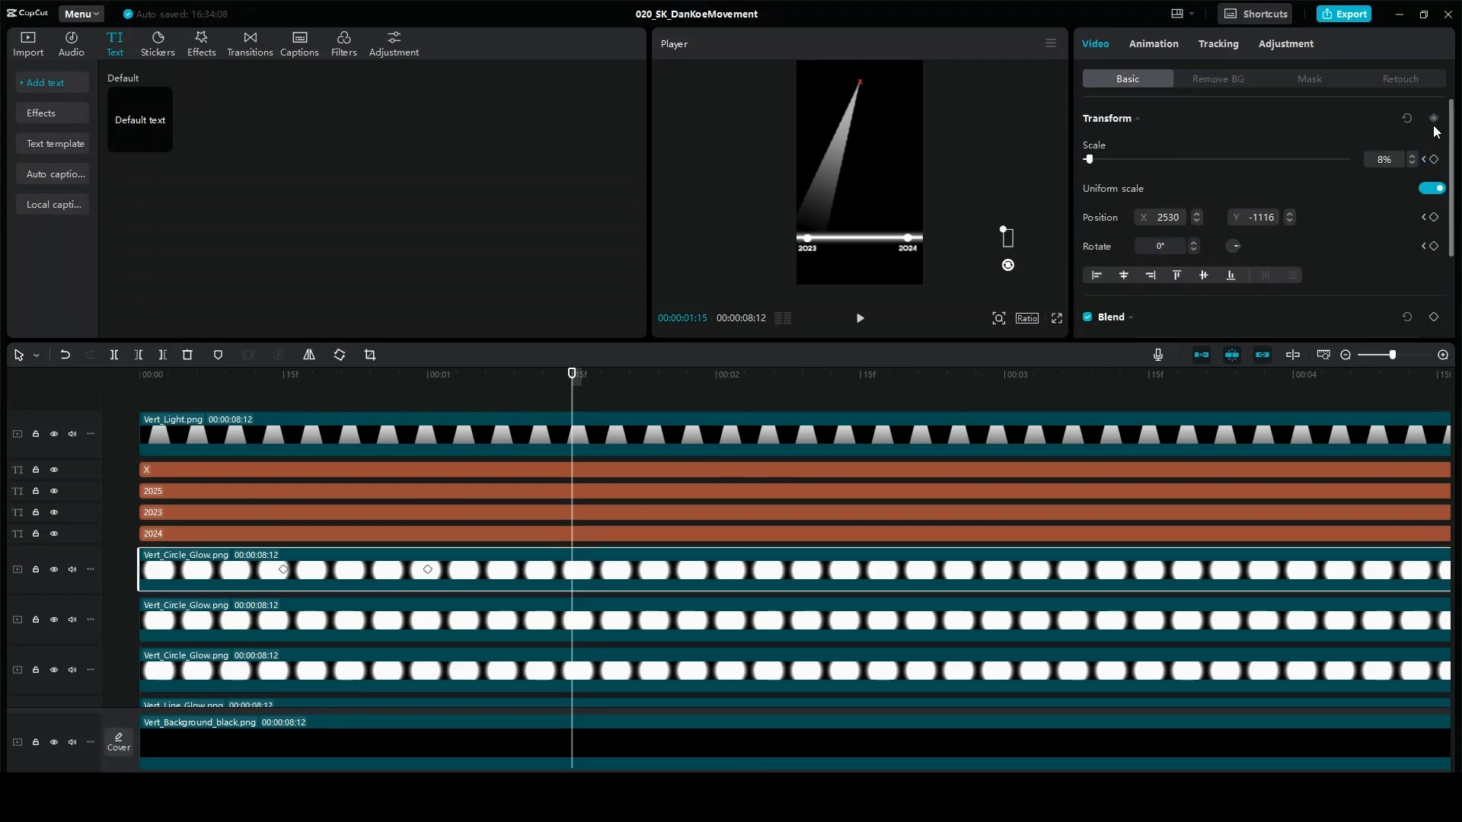
pyautogui.click(1433, 122)
pyautogui.click(652, 629)
pyautogui.click(587, 667)
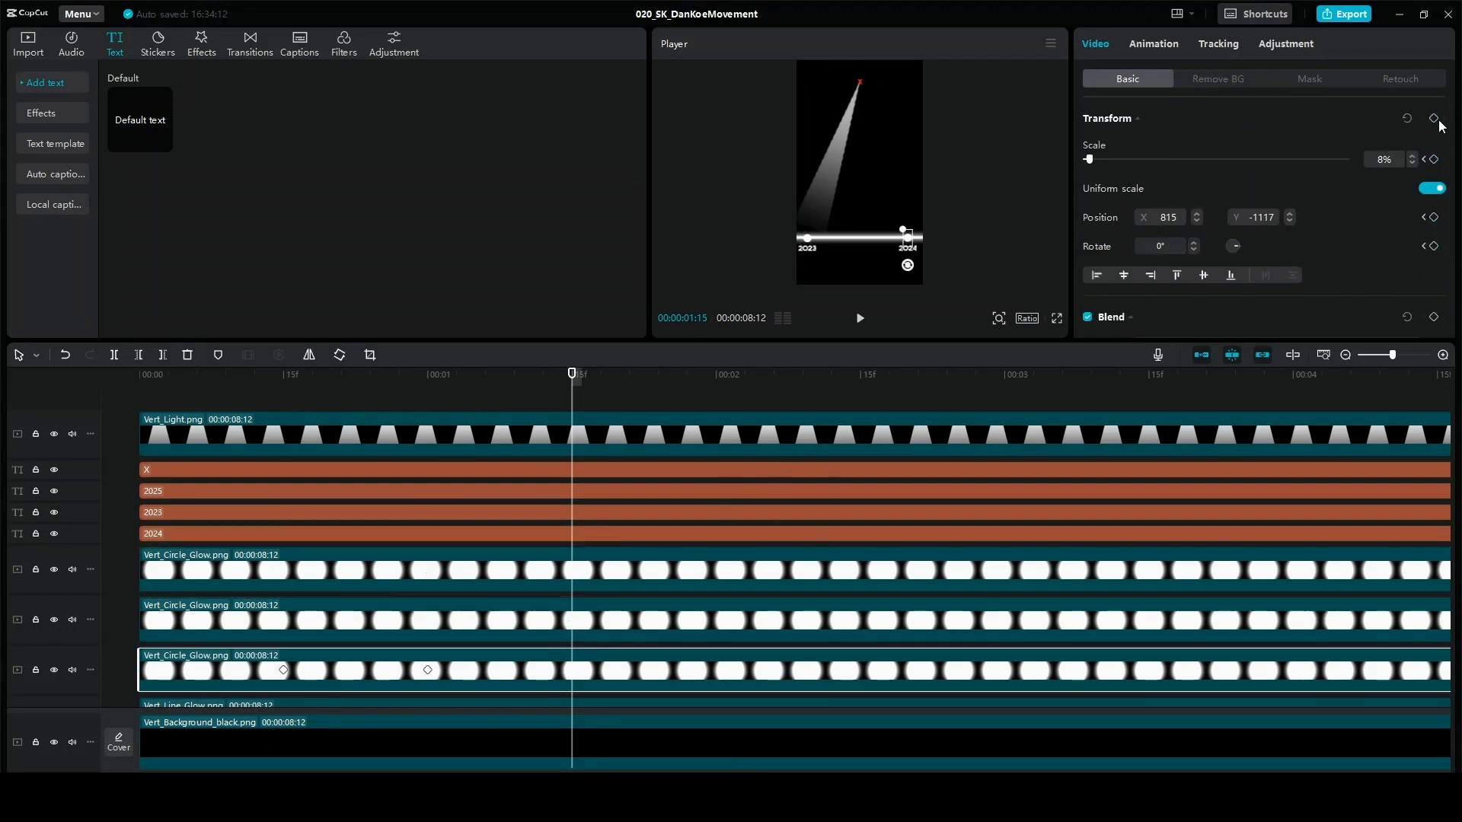
pyautogui.click(1432, 118)
# - At 00:00:02:15, shift all three circles and year labels together to the left so 2024 and 2025 sit near the frame's edges
pyautogui.click(716, 377)
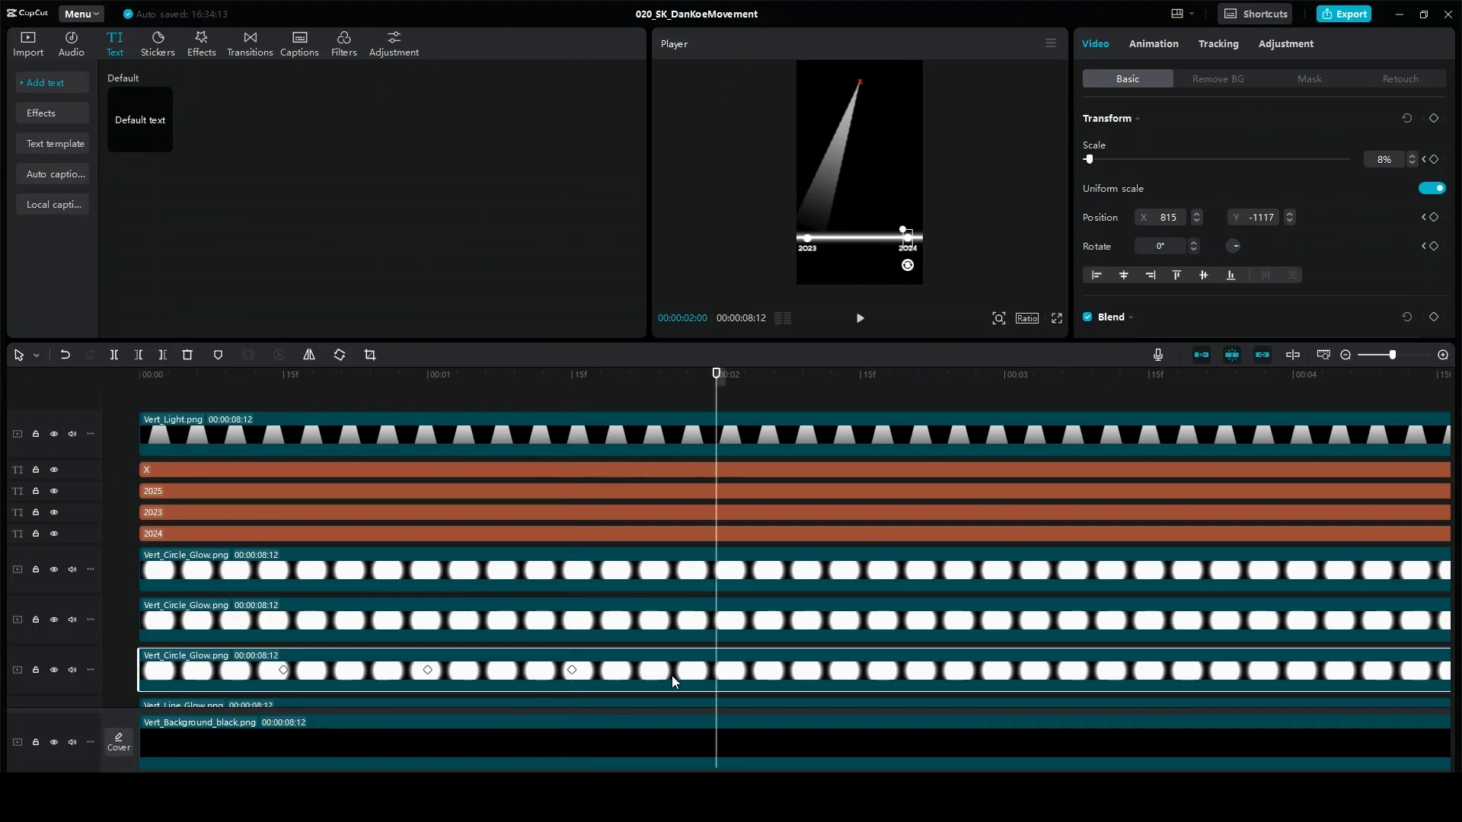
pyautogui.keyDown('ctrl'); pyautogui.click(682, 626); pyautogui.keyUp('ctrl')
pyautogui.keyDown('ctrl'); pyautogui.click(676, 572); pyautogui.keyUp('ctrl')
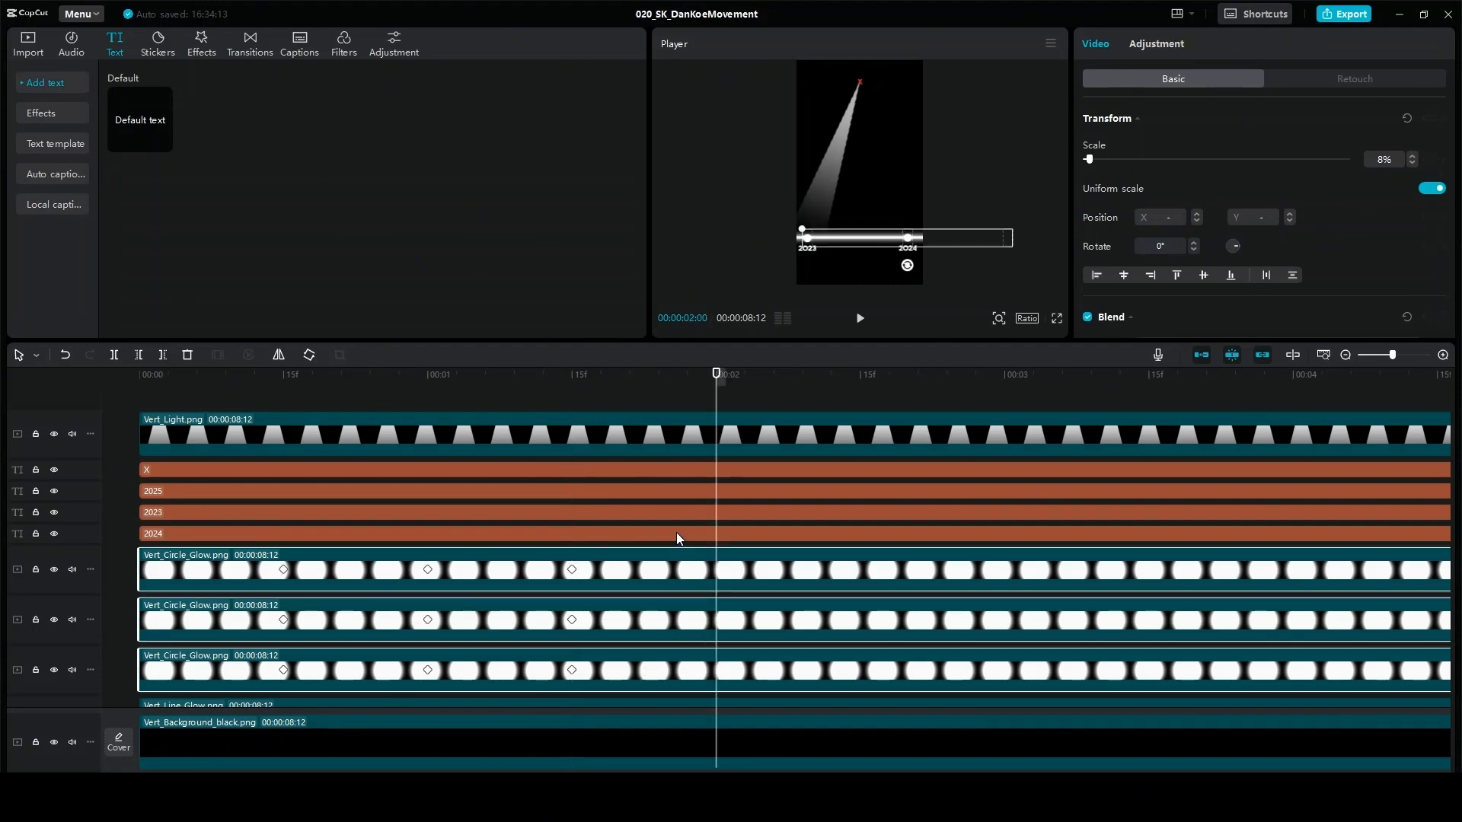
pyautogui.keyDown('ctrl'); pyautogui.click(676, 532); pyautogui.keyUp('ctrl')
pyautogui.keyDown('ctrl'); pyautogui.click(673, 512); pyautogui.keyUp('ctrl')
pyautogui.keyDown('ctrl'); pyautogui.click(680, 496); pyautogui.keyUp('ctrl')
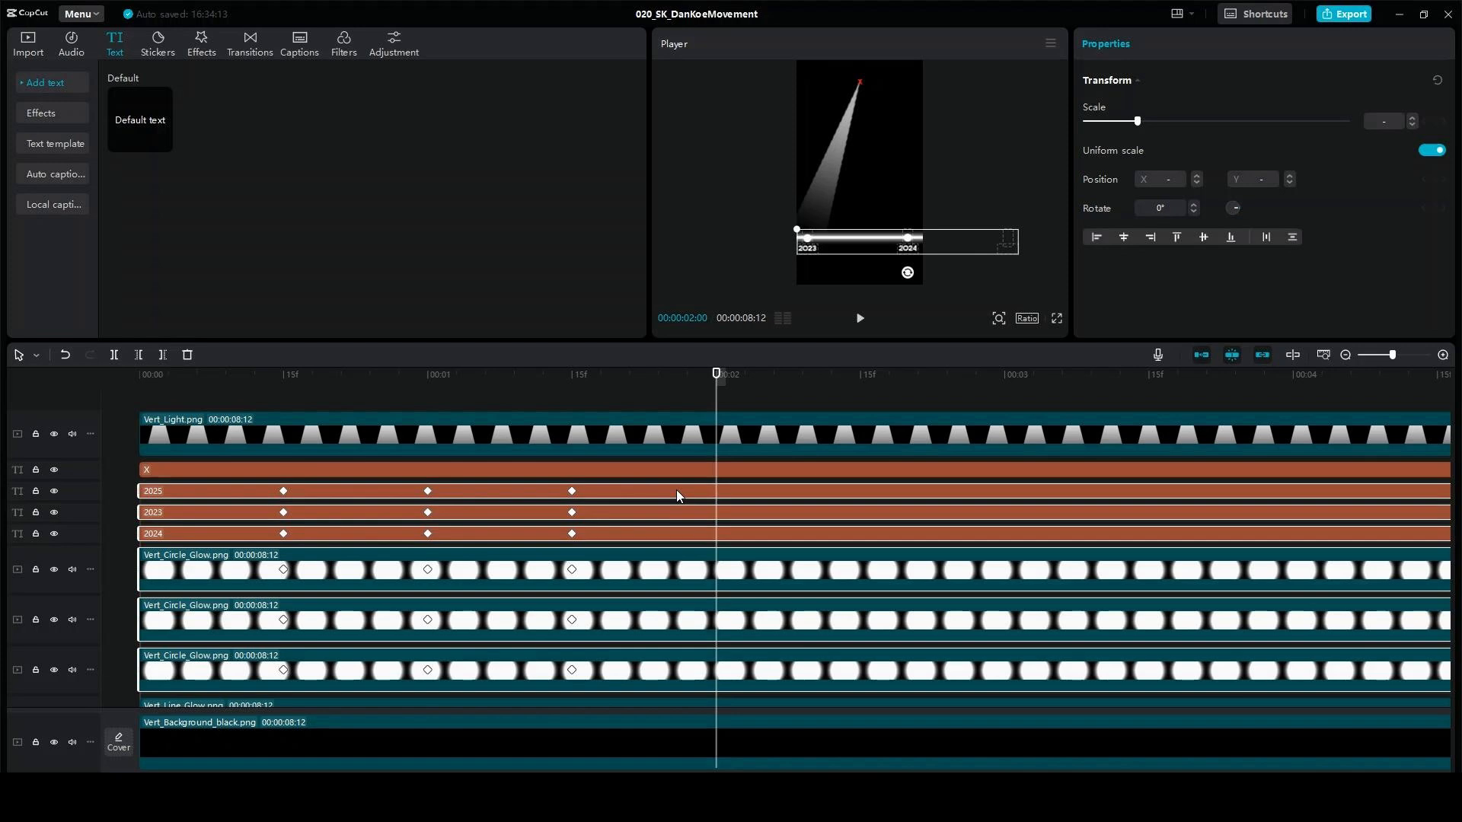
pyautogui.click(861, 372)
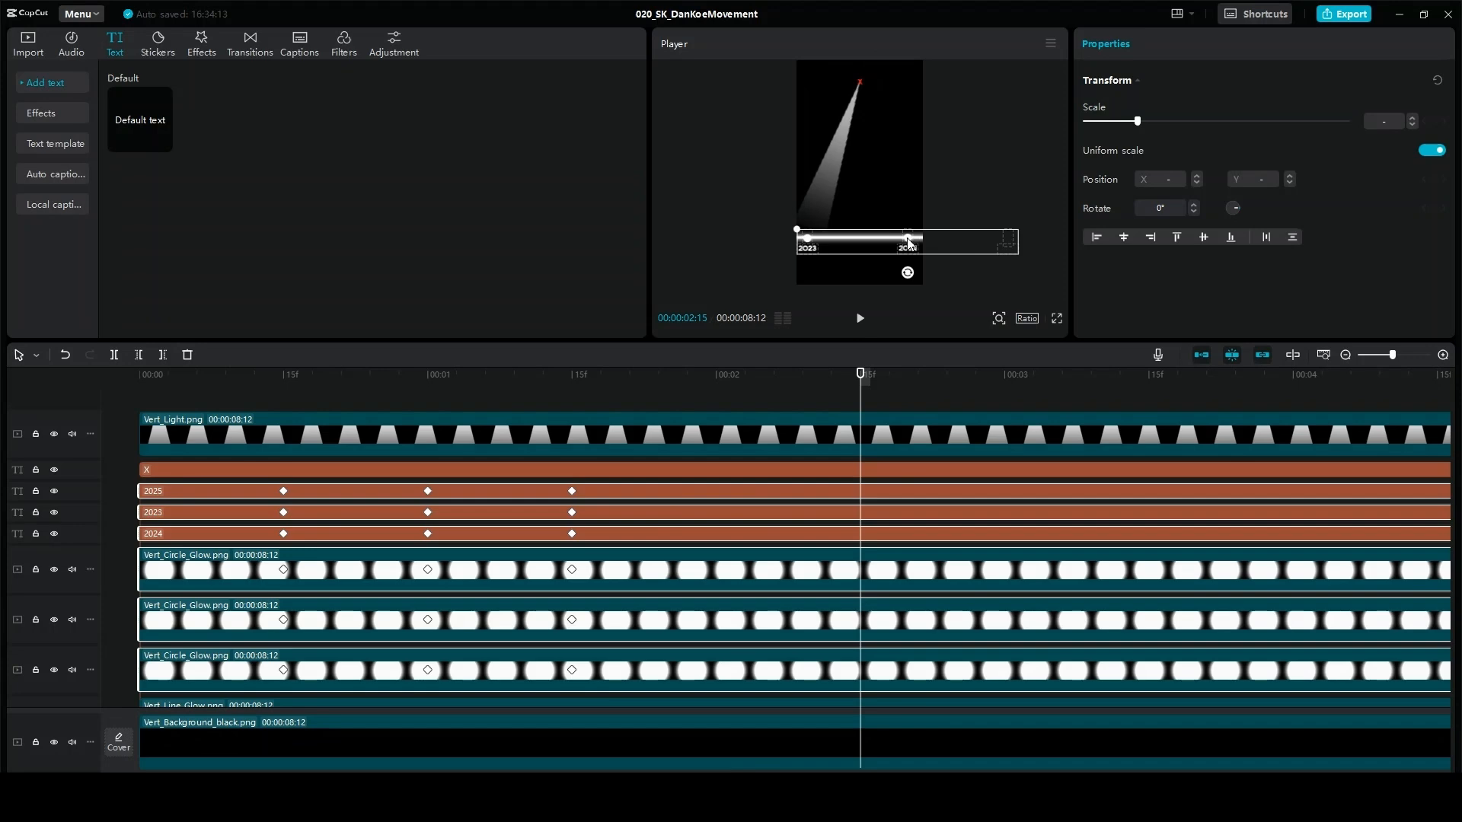
pyautogui.moveTo(908, 243); pyautogui.dragTo(812, 257)
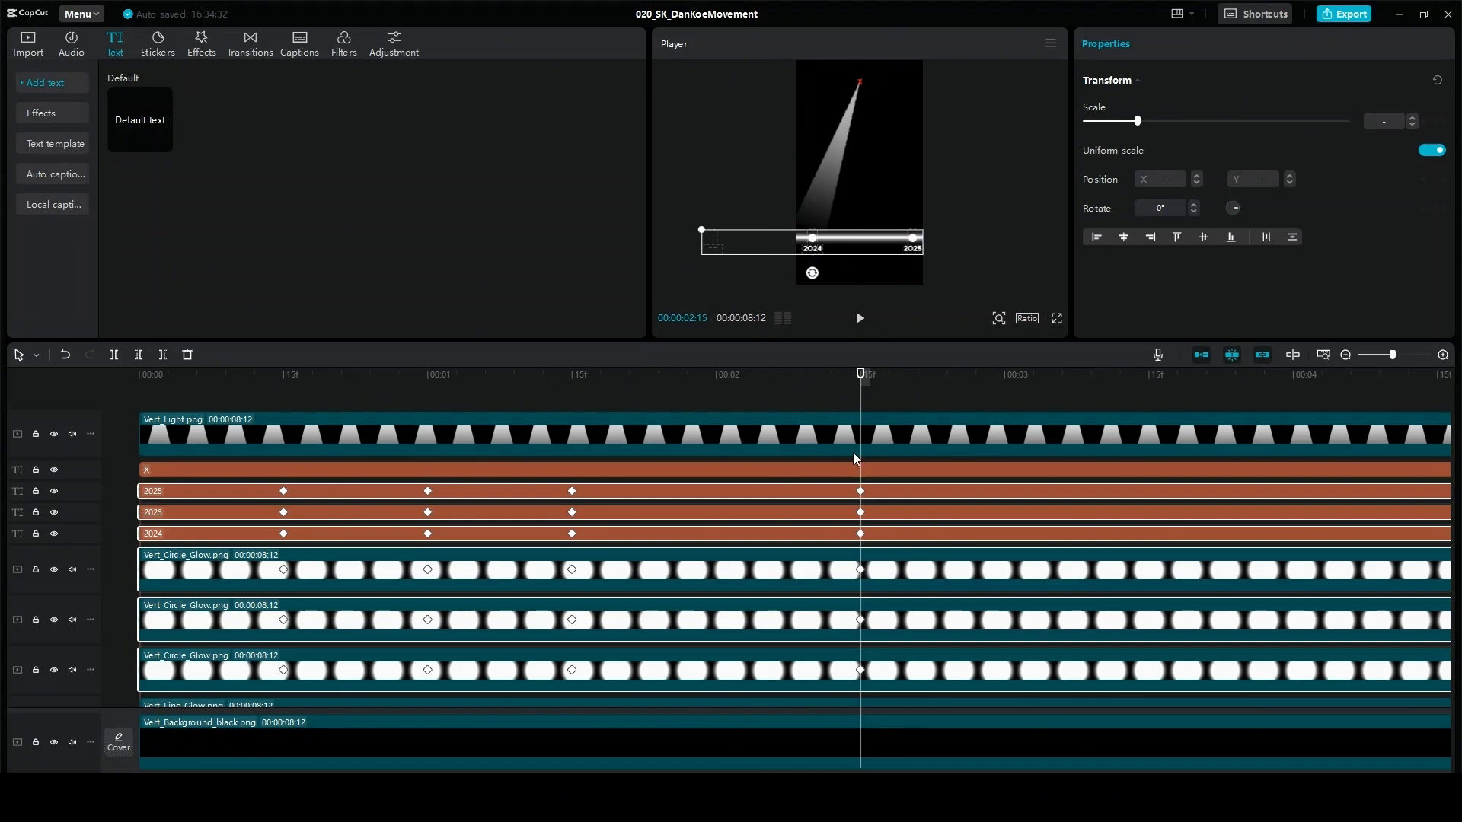
# - Add a Transform keyframe to the Vert_Light.png clip at 00:00:02:15 and mirror the beam with X position 440 and rotation -19°
pyautogui.click(865, 437)
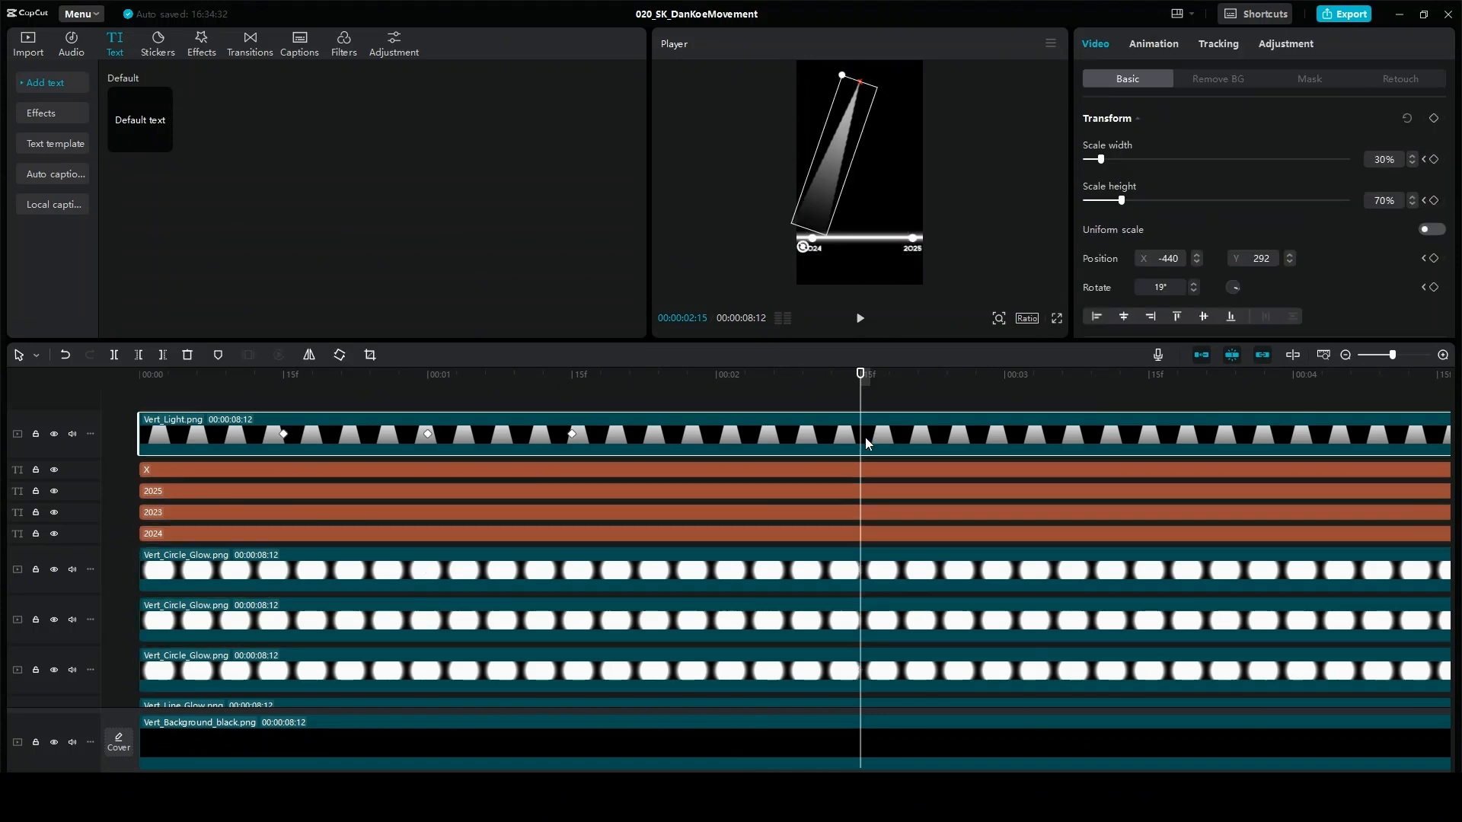
pyautogui.click(1433, 119)
pyautogui.press('BackSpace')
pyautogui.click(1150, 294)
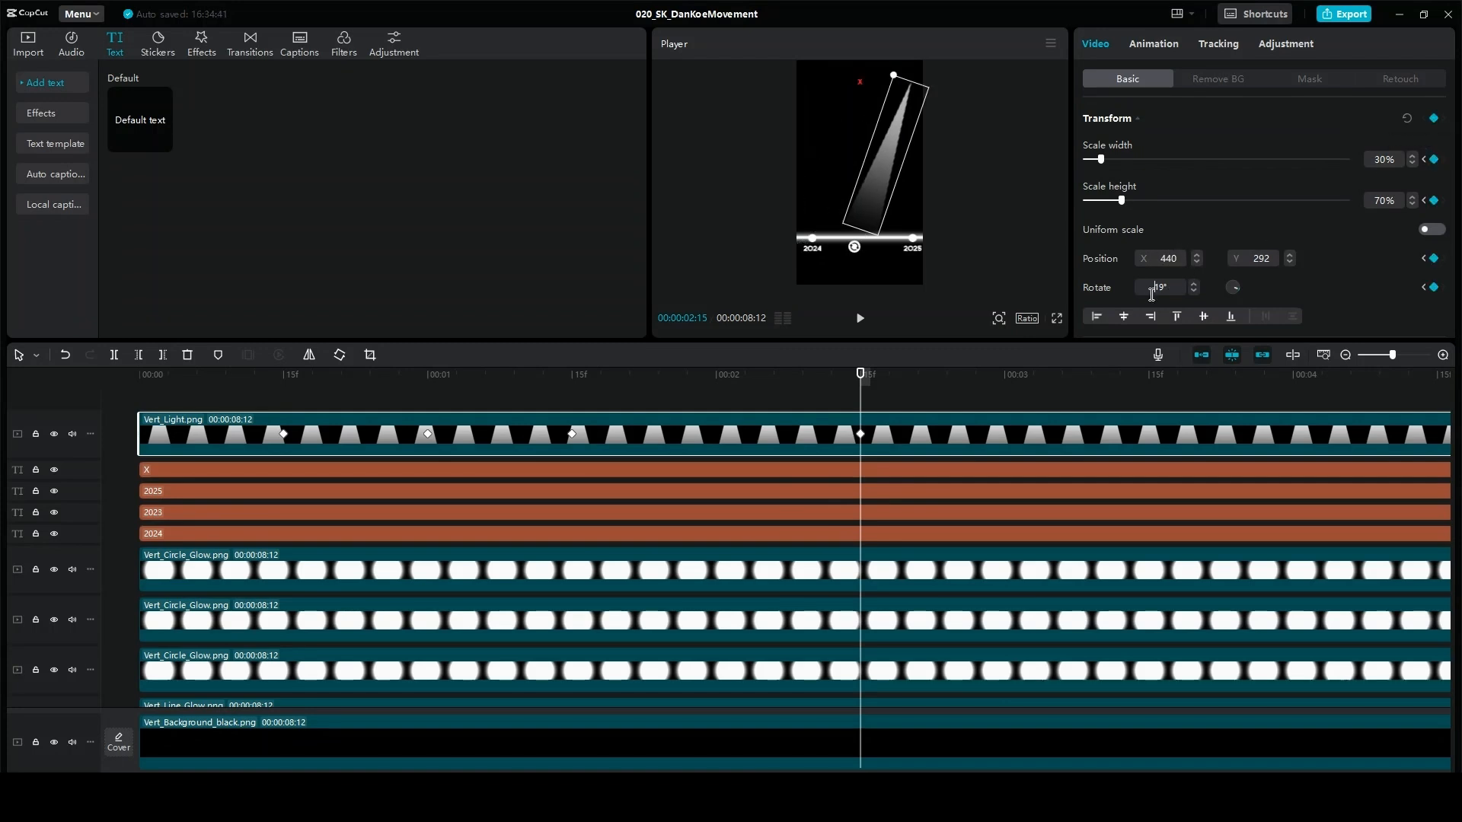
pyautogui.write('-')
pyautogui.press('Return')
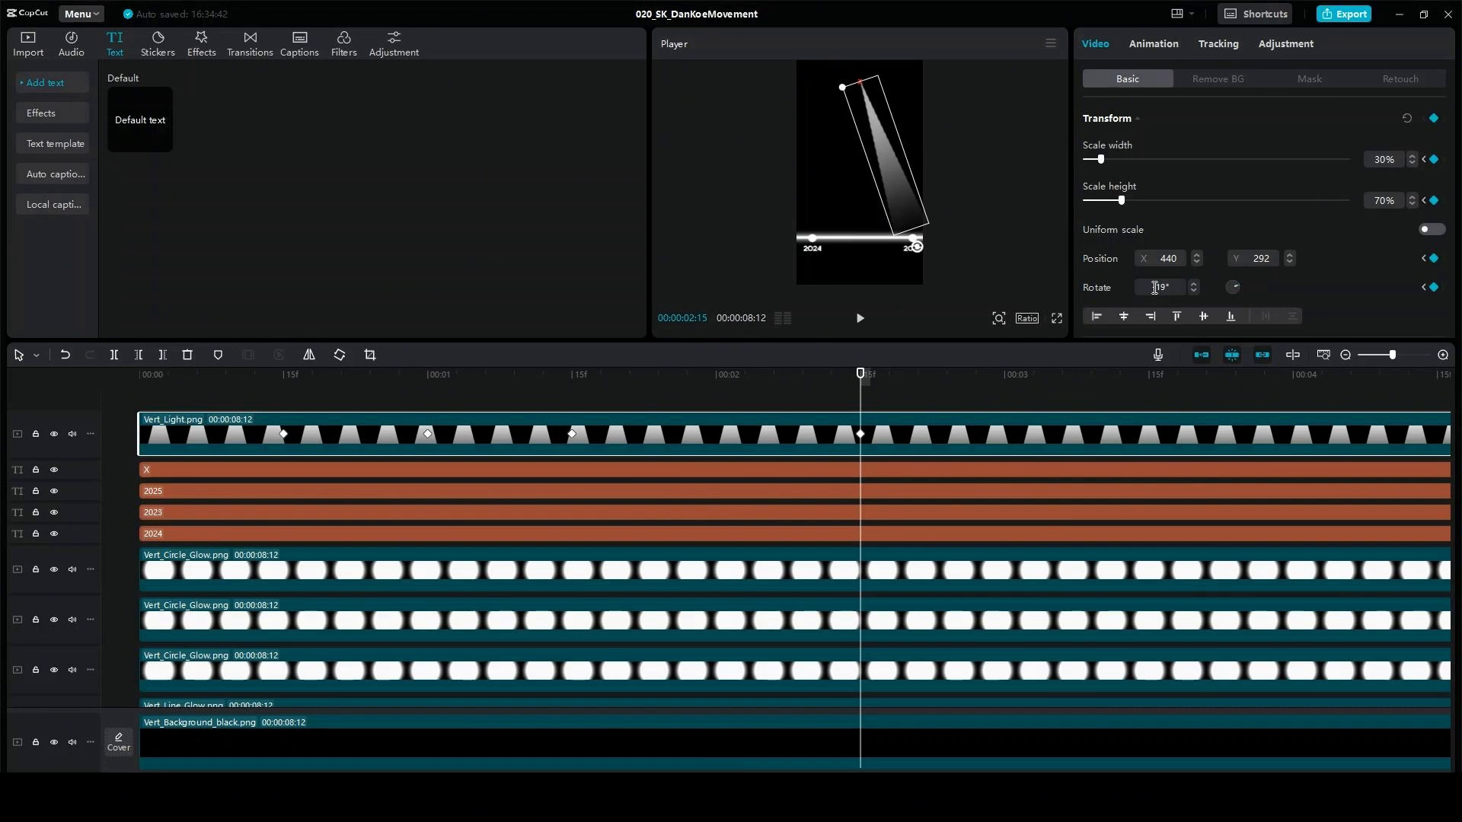
# - Copy the 00:00:02:15 keyframes of the Vert_Light.png clip and the uppermost Vert_Circle_Glow.png clip to 00:00:03:00
pyautogui.click(861, 434)
pyautogui.click(1005, 423)
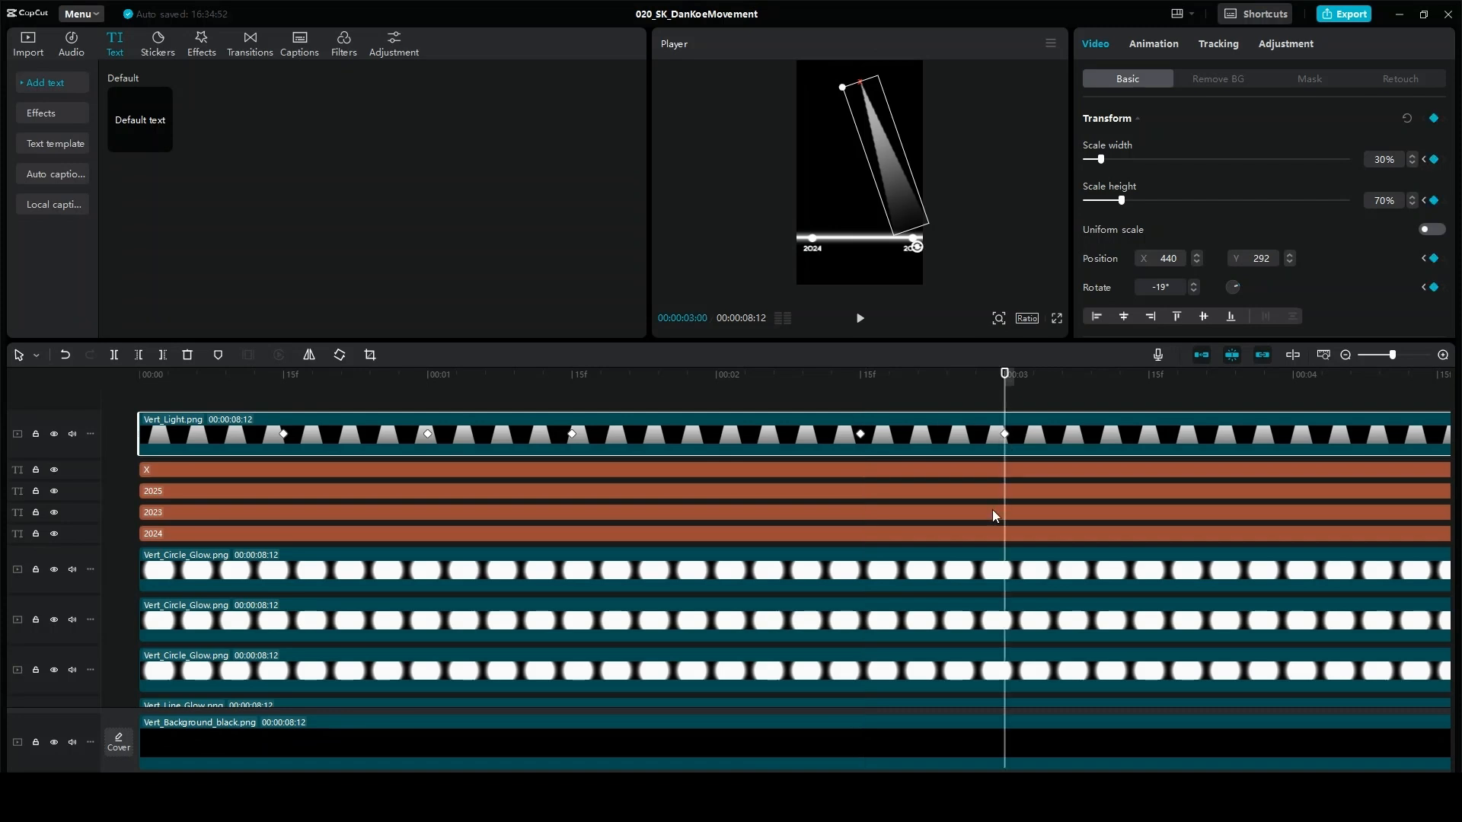
pyautogui.click(860, 577)
pyautogui.click(860, 570)
pyautogui.click(1005, 377)
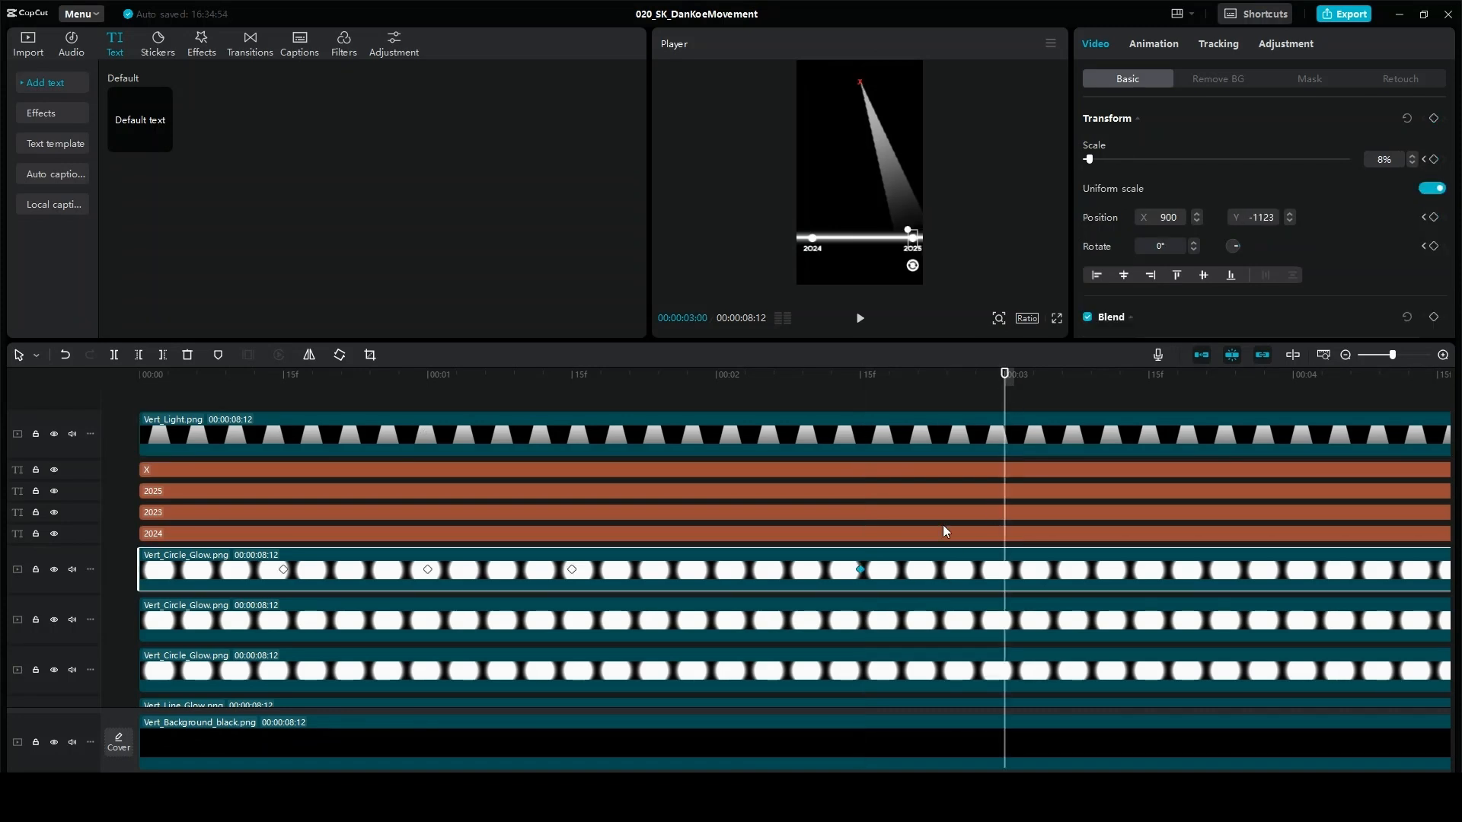
# - Copy the 00:00:02:15 keyframes of the middle and lowest Vert_Circle_Glow.png clips to 00:00:03:00
pyautogui.click(857, 623)
pyautogui.click(859, 620)
pyautogui.click(1005, 377)
pyautogui.click(988, 569)
pyautogui.click(992, 631)
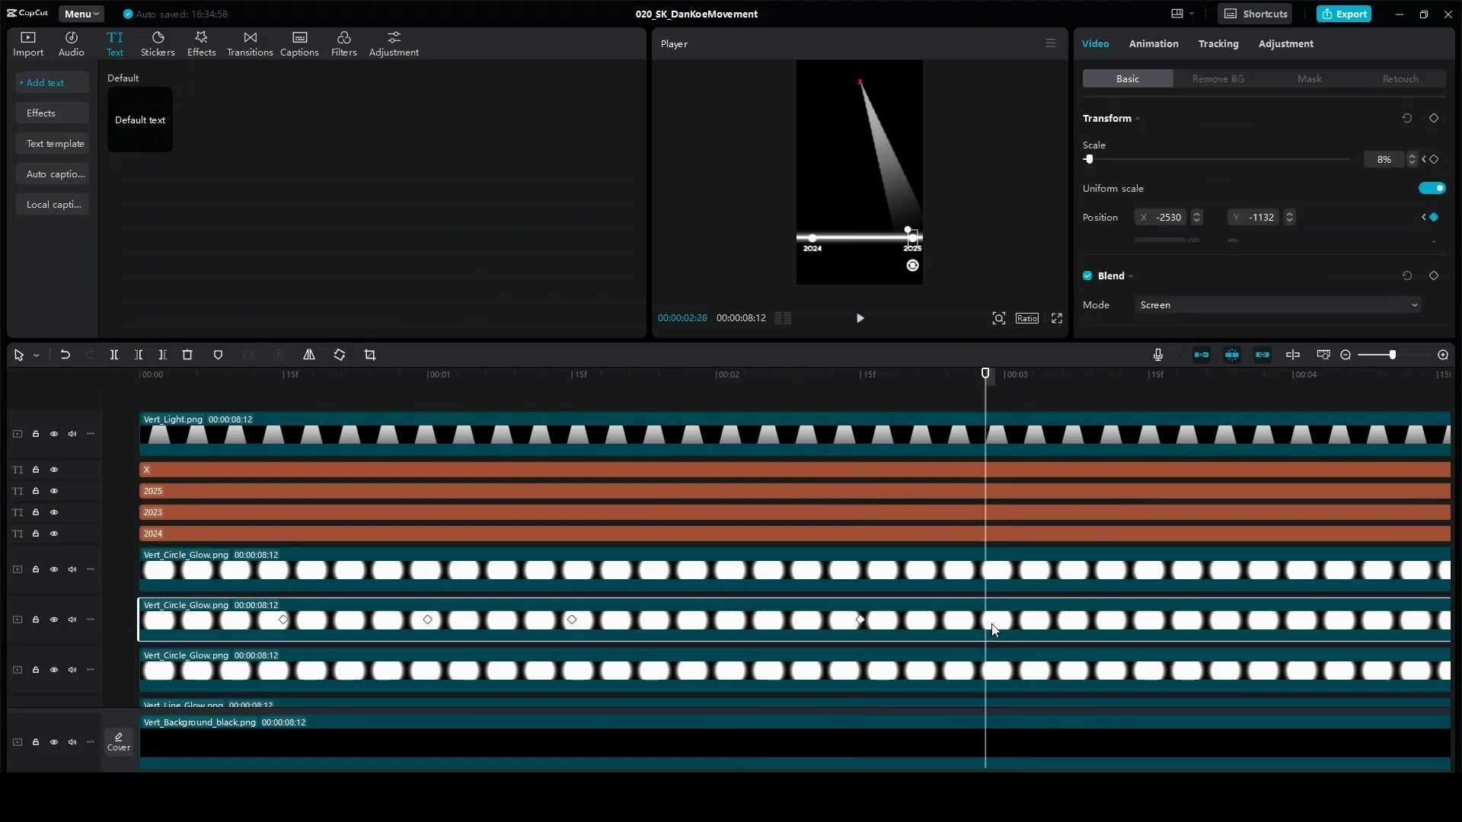
pyautogui.click(1005, 375)
pyautogui.scroll(-2, 914, 571)
pyautogui.click(859, 617)
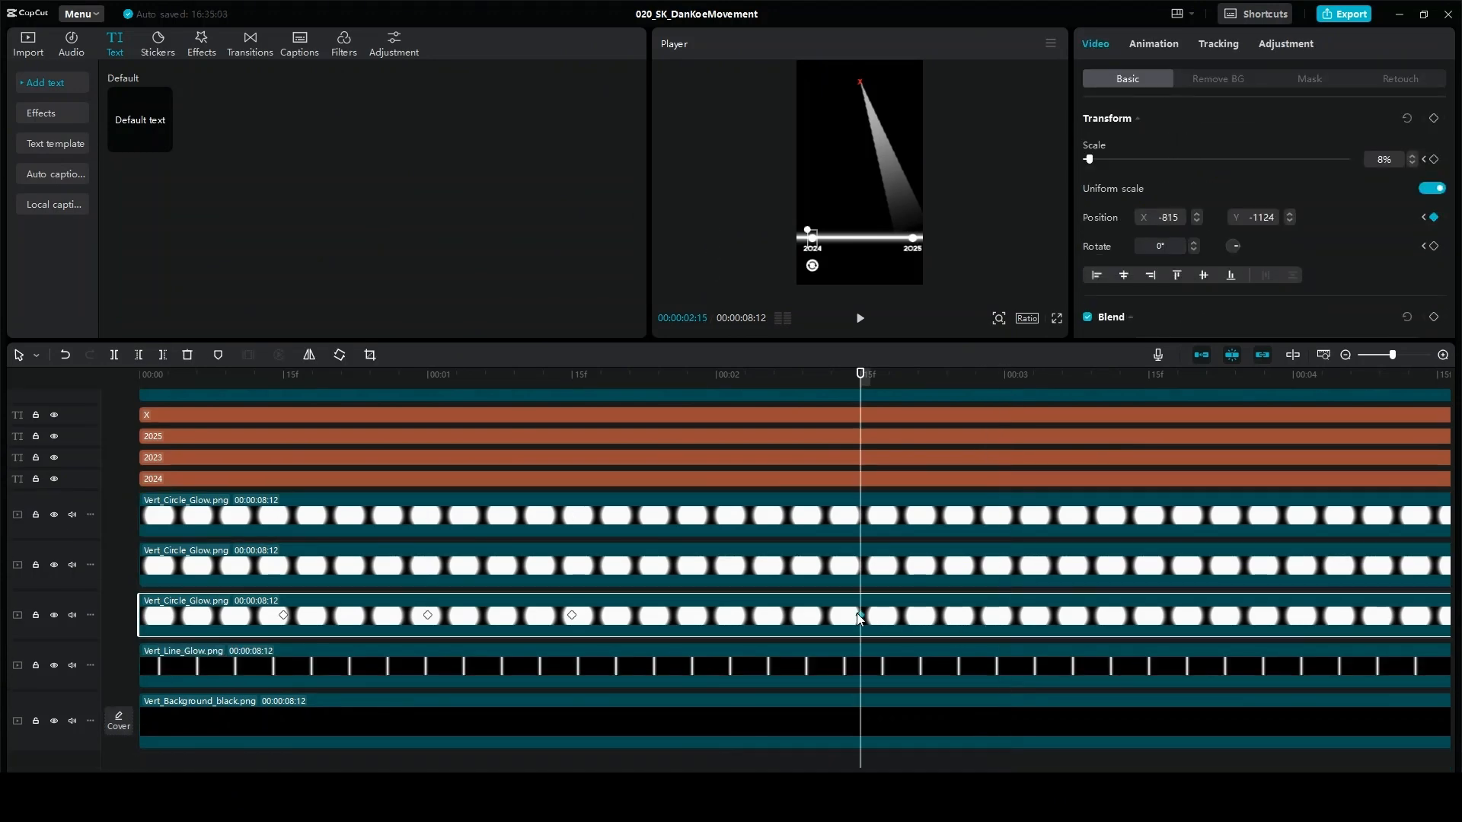
pyautogui.click(1005, 376)
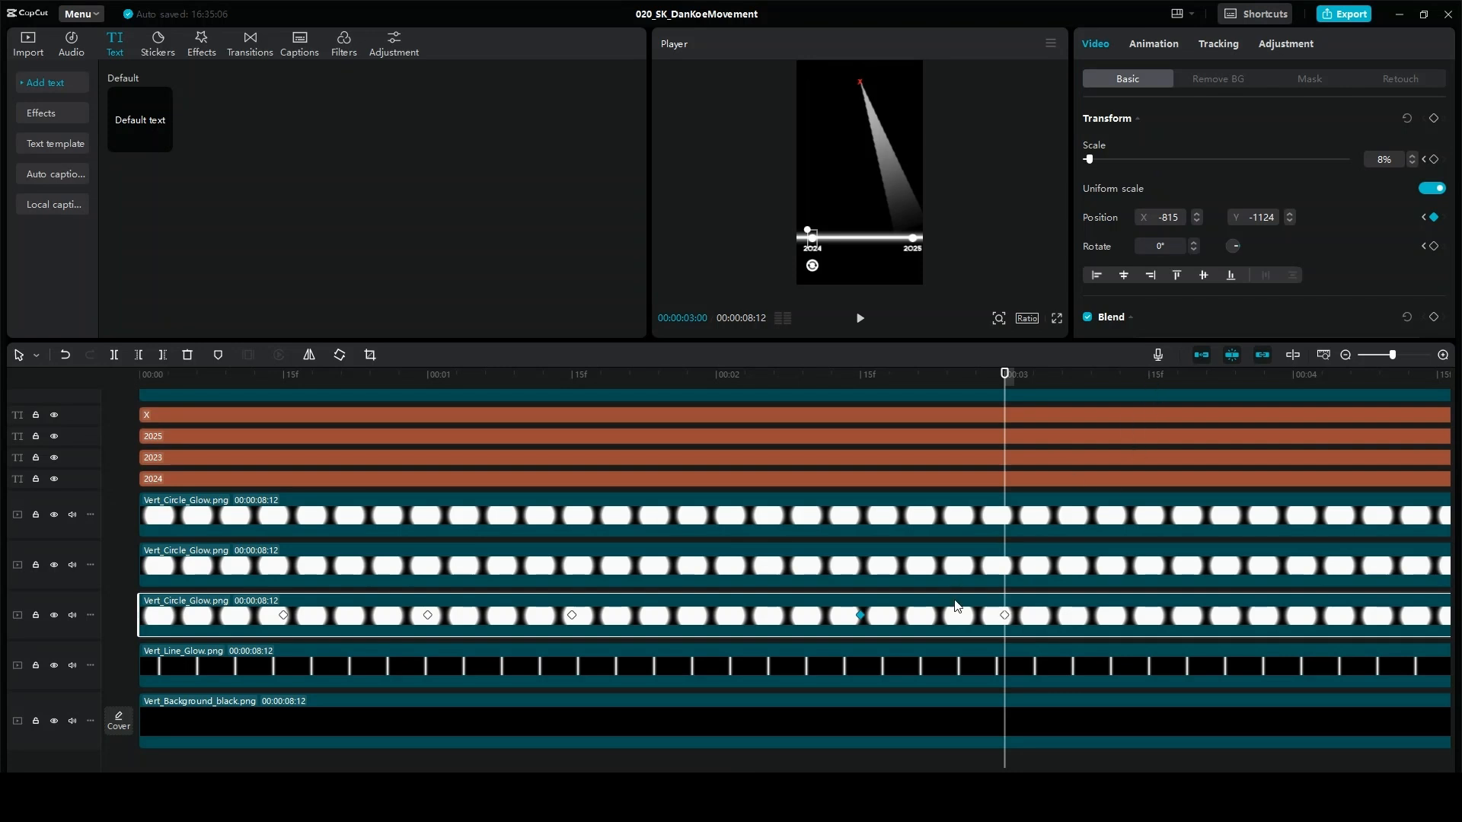
# - Copy the 00:00:00:15 keyframe of the lowest Vert_Circle_Glow.png clip to 00:00:03:15
pyautogui.click(1149, 377)
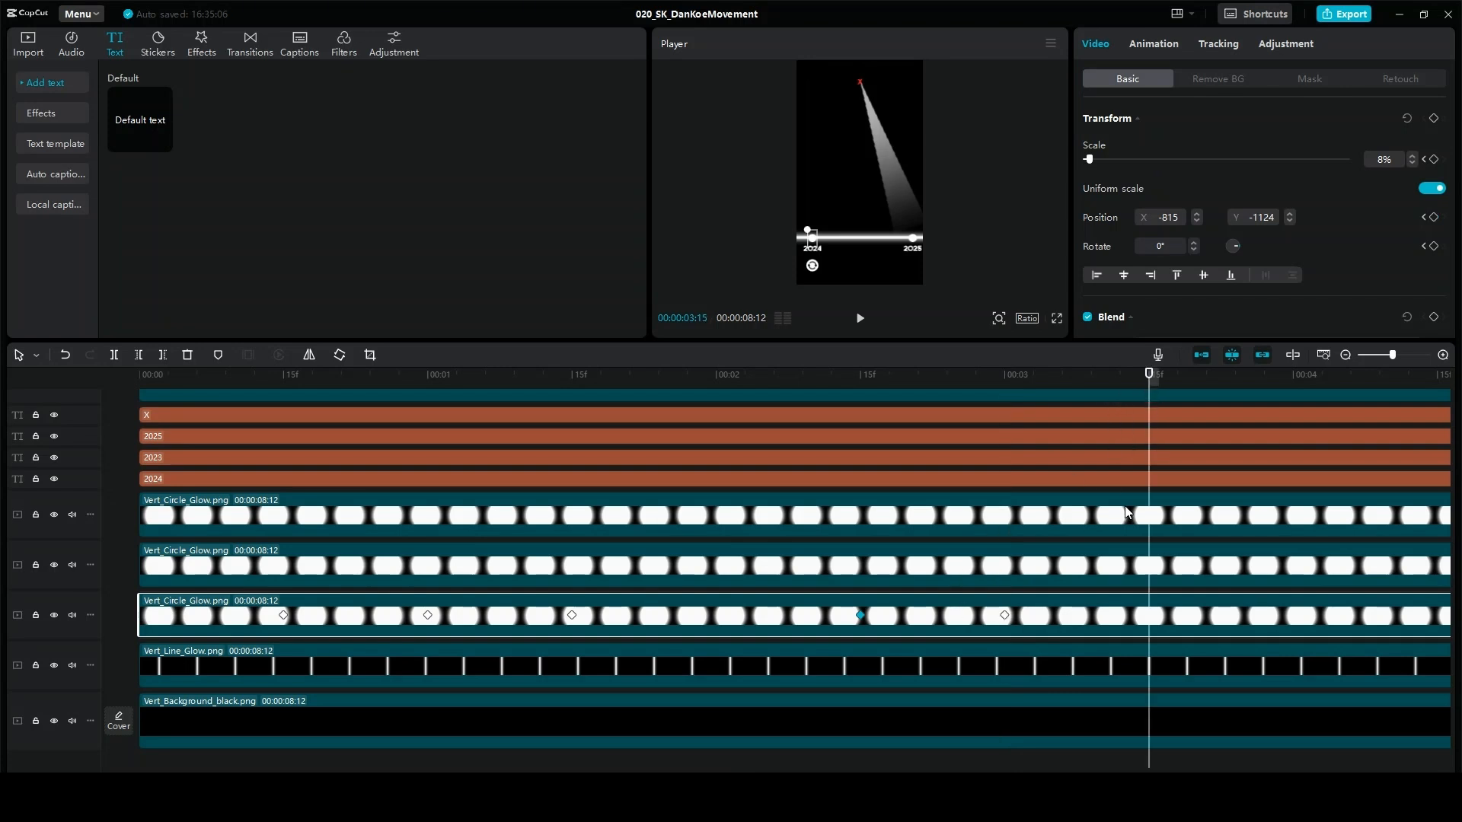
pyautogui.click(285, 615)
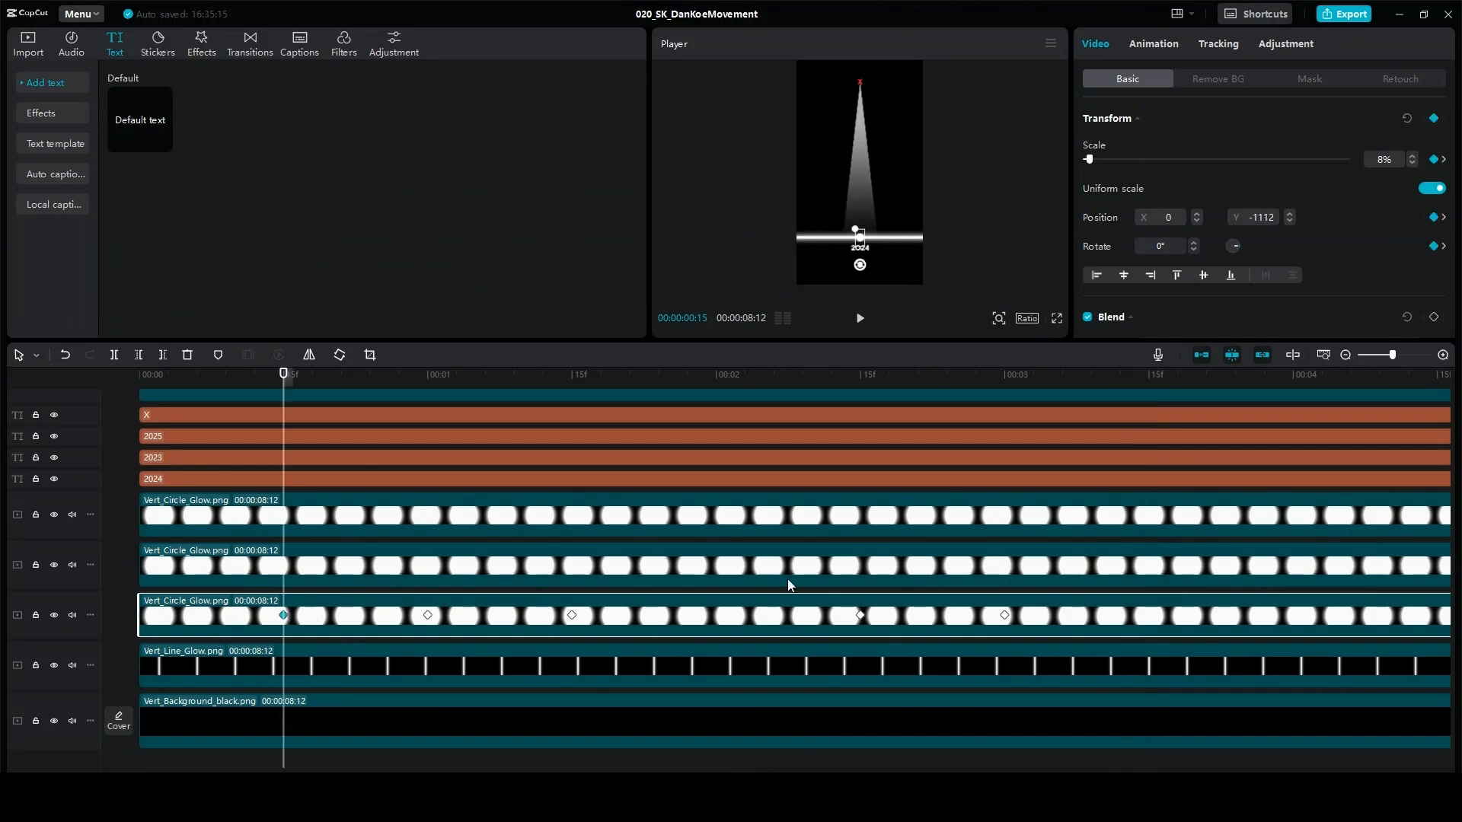
pyautogui.click(1149, 377)
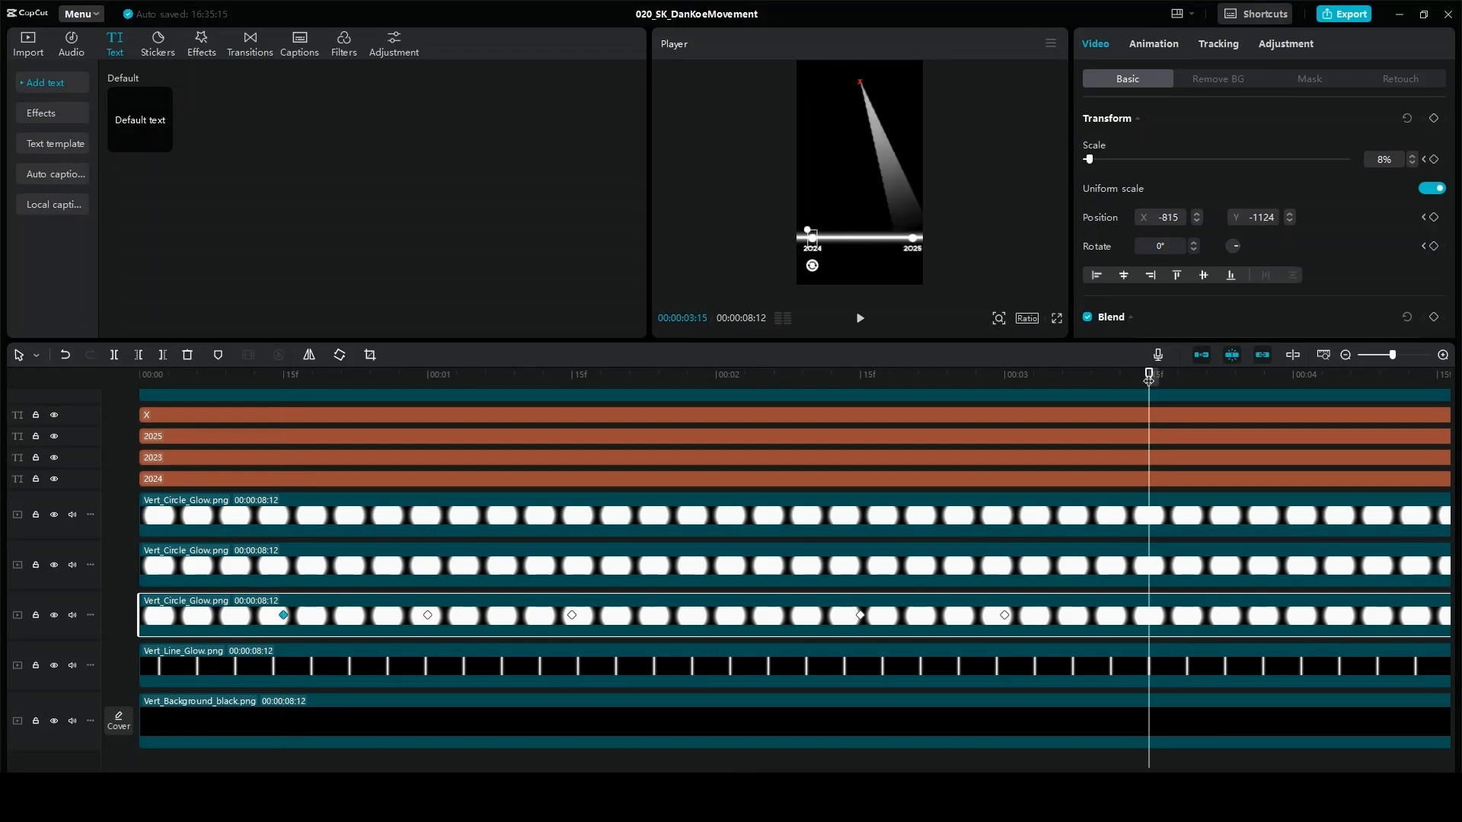
pyautogui.hotkey('ctrl', 'v')
pyautogui.click(272, 566)
pyautogui.click(283, 568)
pyautogui.hotkey('ctrl', 'x')
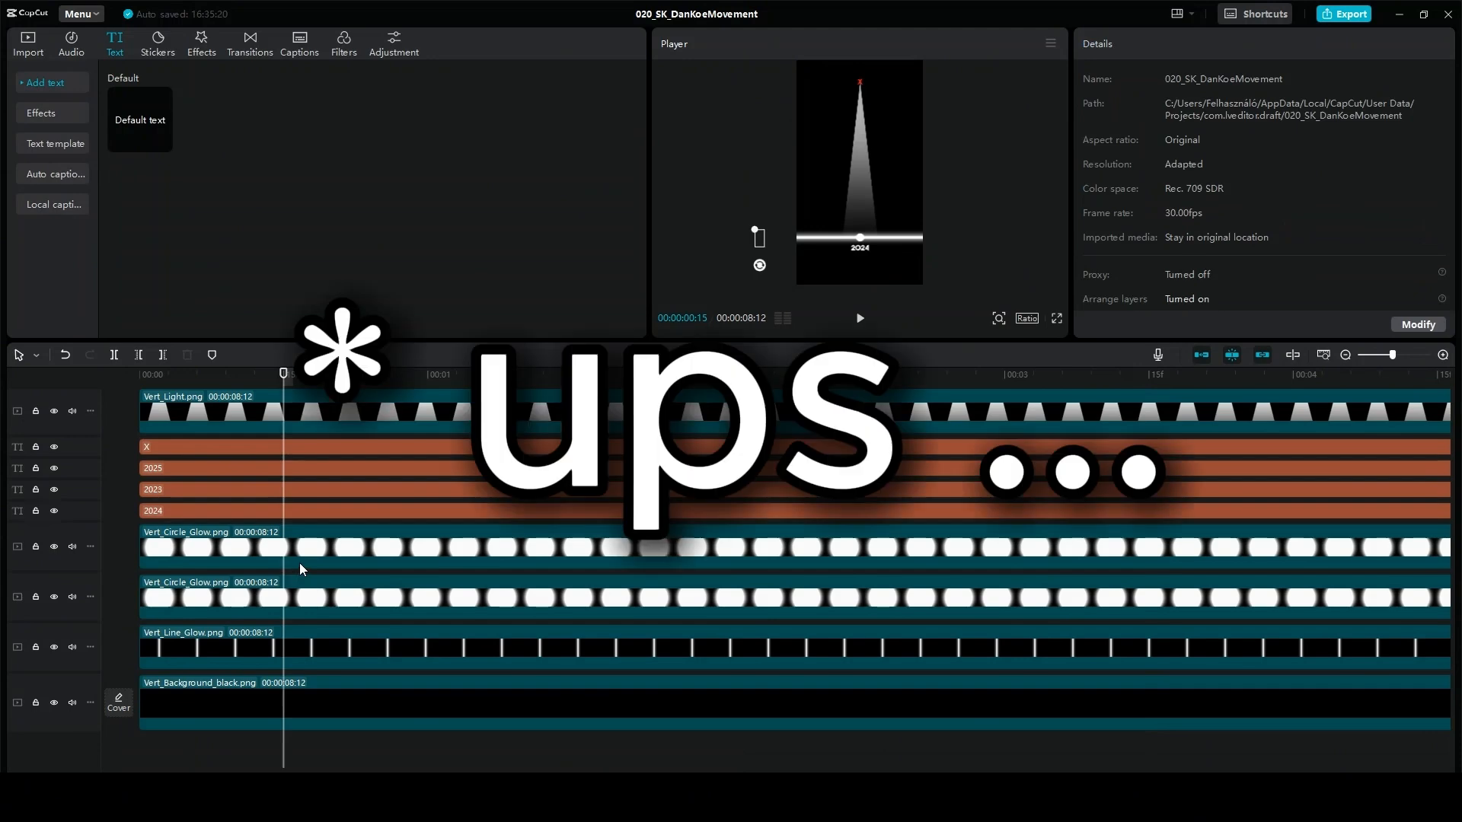
pyautogui.hotkey('ctrl', 'z')
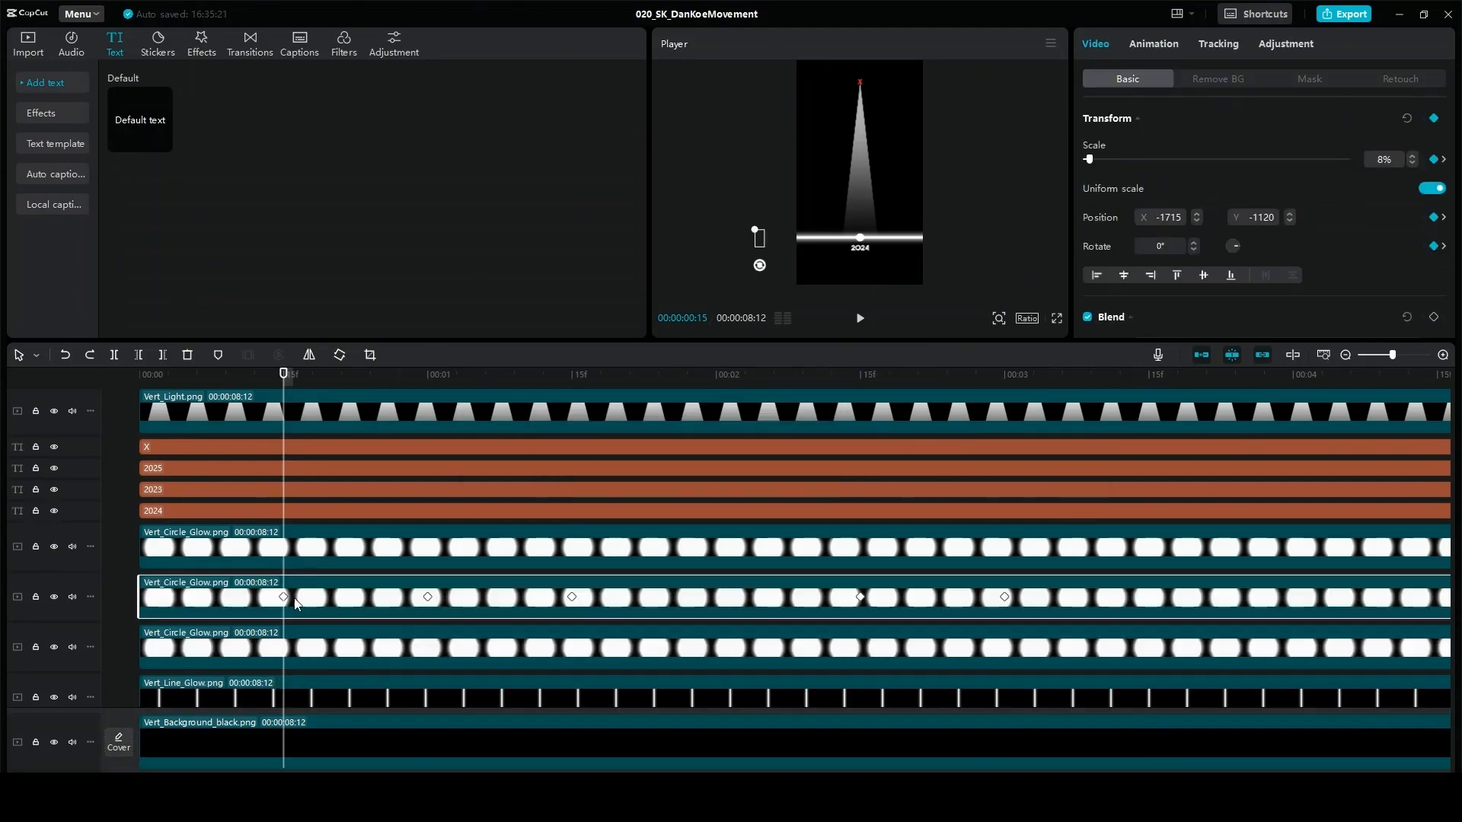
# - Copy the 00:00:00:15 keyframes of the middle and uppermost Vert_Circle_Glow.png clips to 00:00:03:15
pyautogui.click(284, 596)
pyautogui.click(1149, 376)
pyautogui.hotkey('ctrl', 'v')
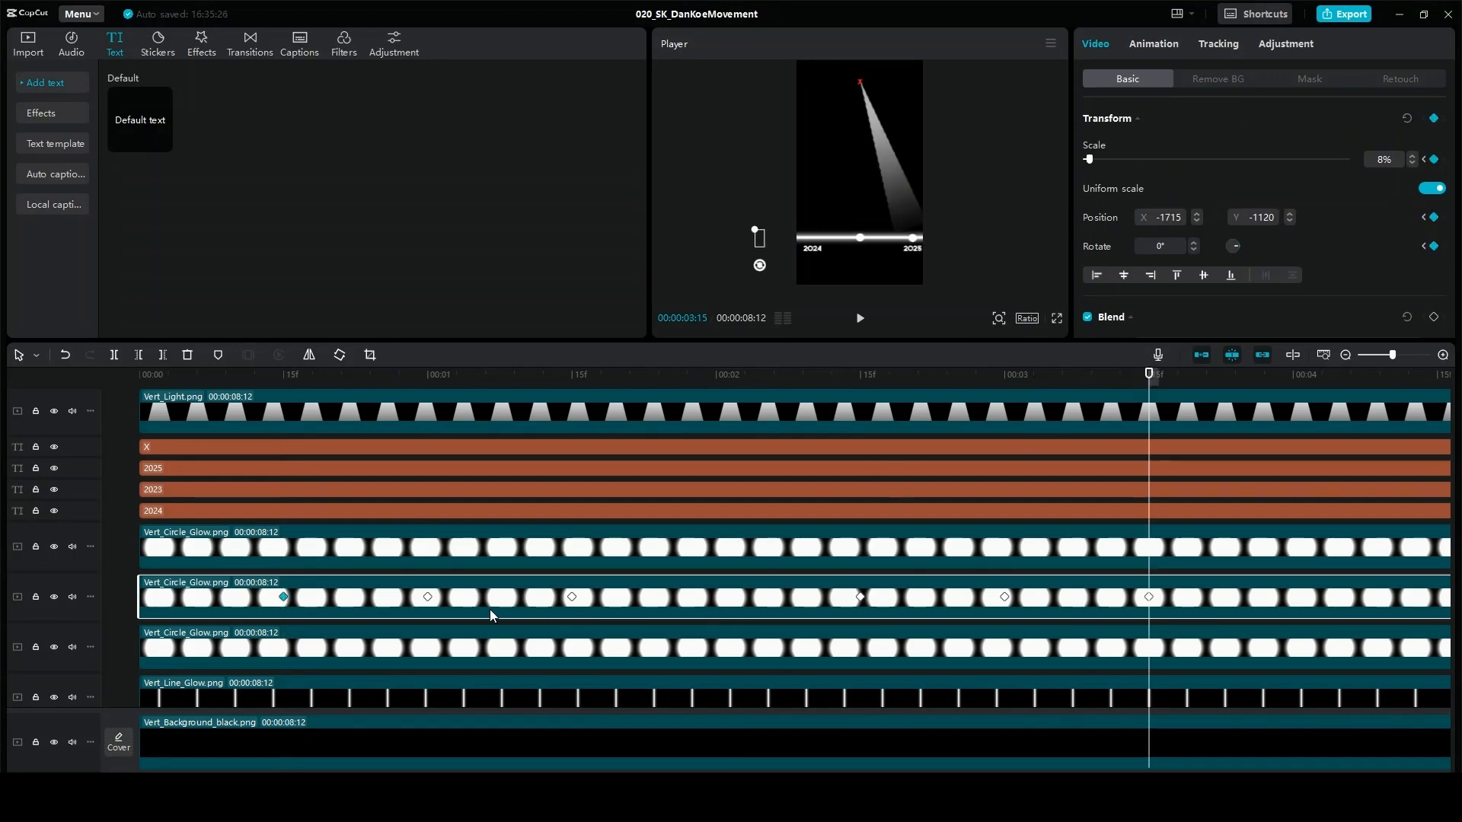
pyautogui.click(288, 556)
pyautogui.click(284, 547)
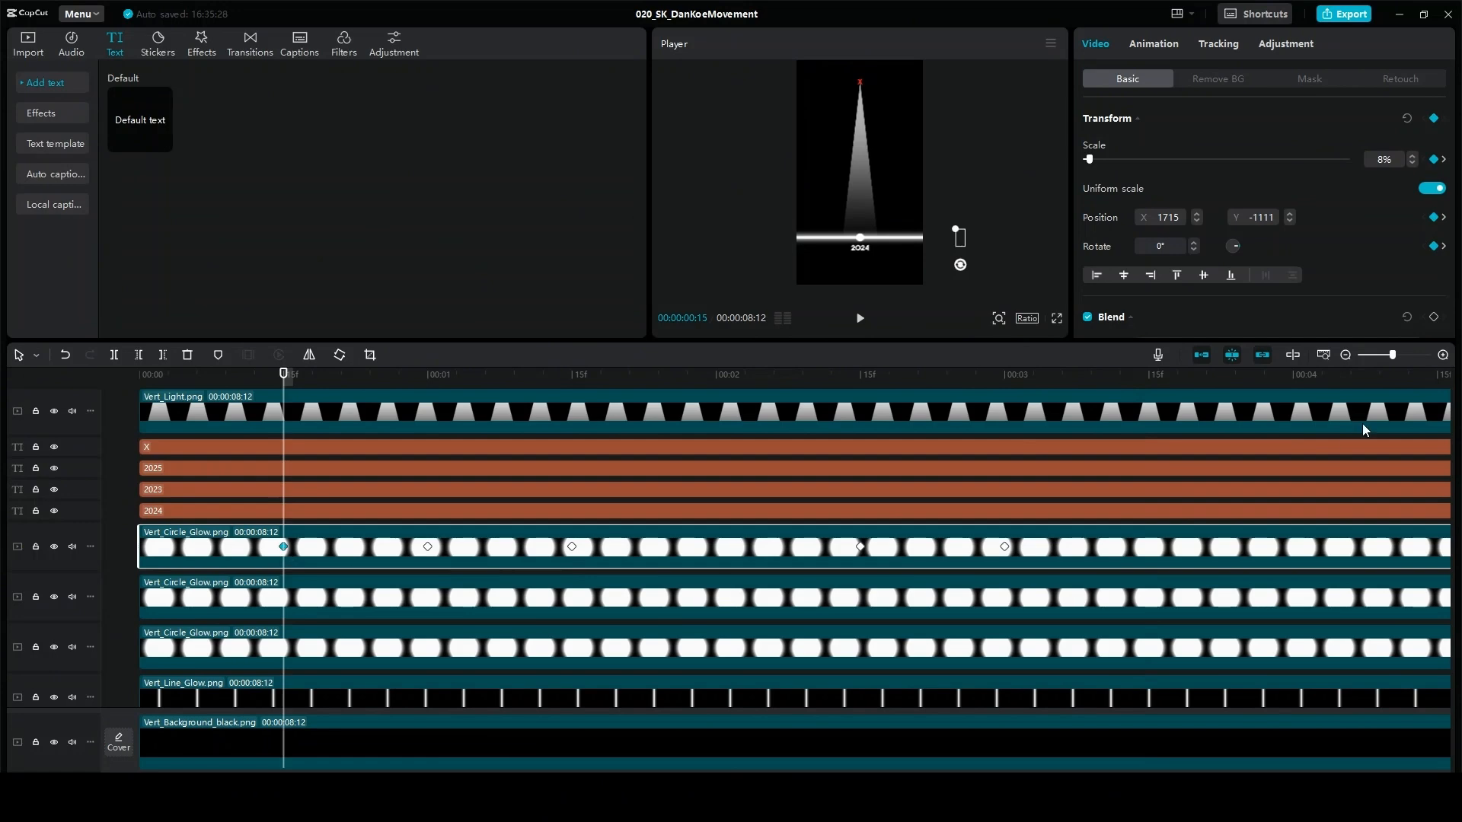
pyautogui.click(1151, 376)
pyautogui.hotkey('ctrl', 'v')
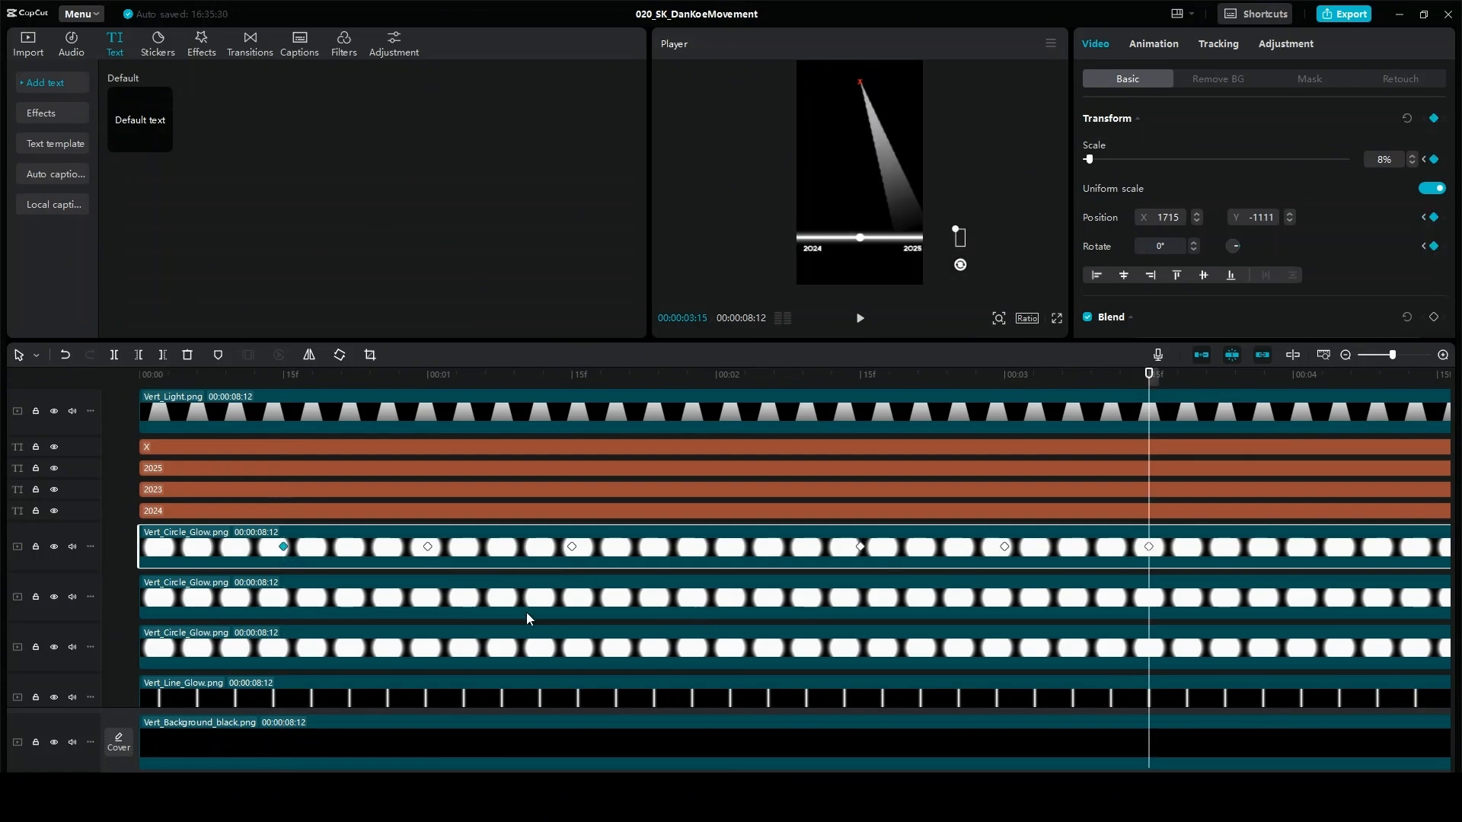
# - Copy the 00:00:00:15 keyframes of the 2024 and 2023 text clips to 00:00:03:15
pyautogui.click(280, 514)
pyautogui.click(283, 511)
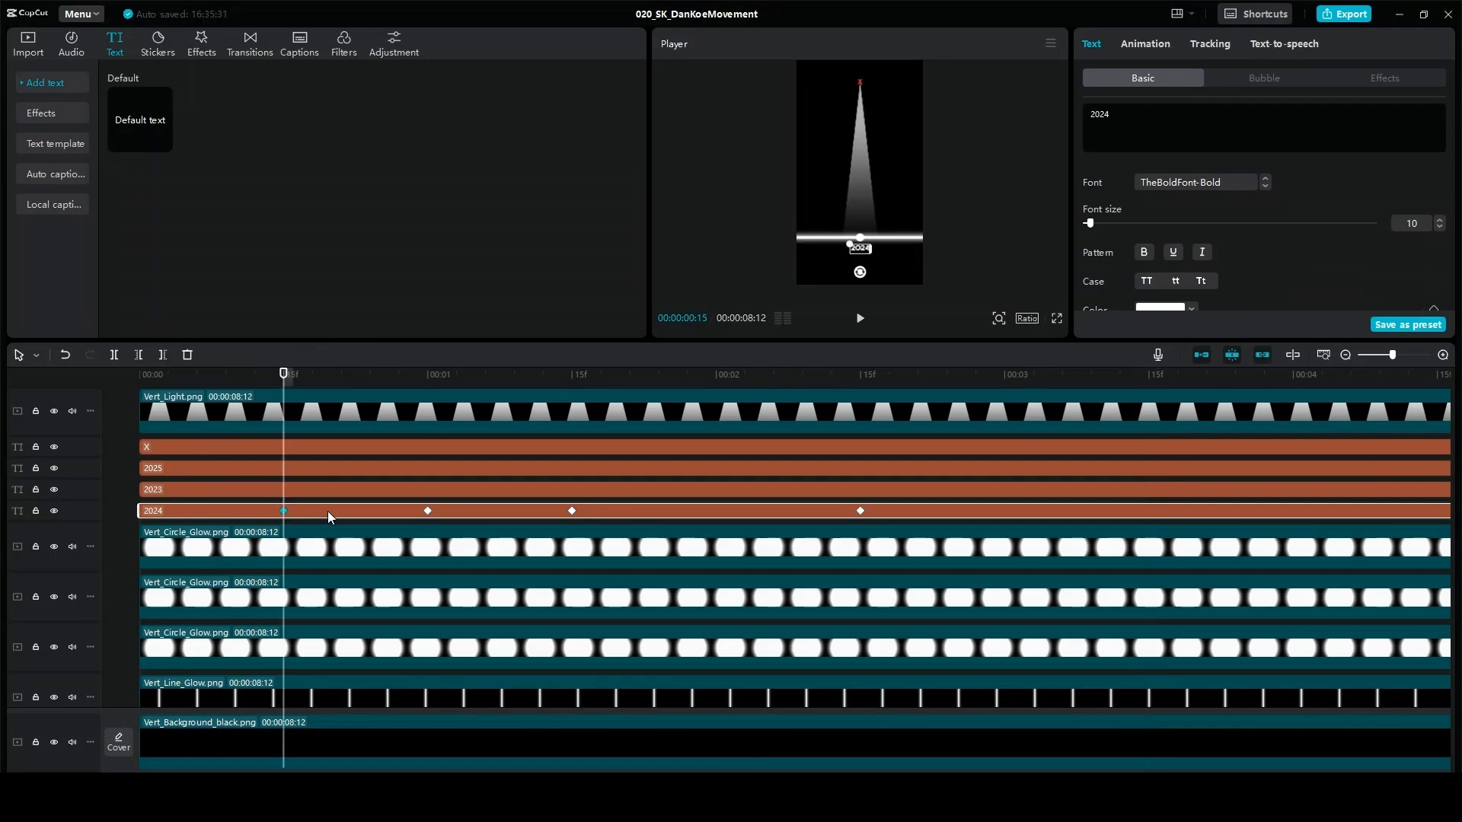
pyautogui.click(1150, 377)
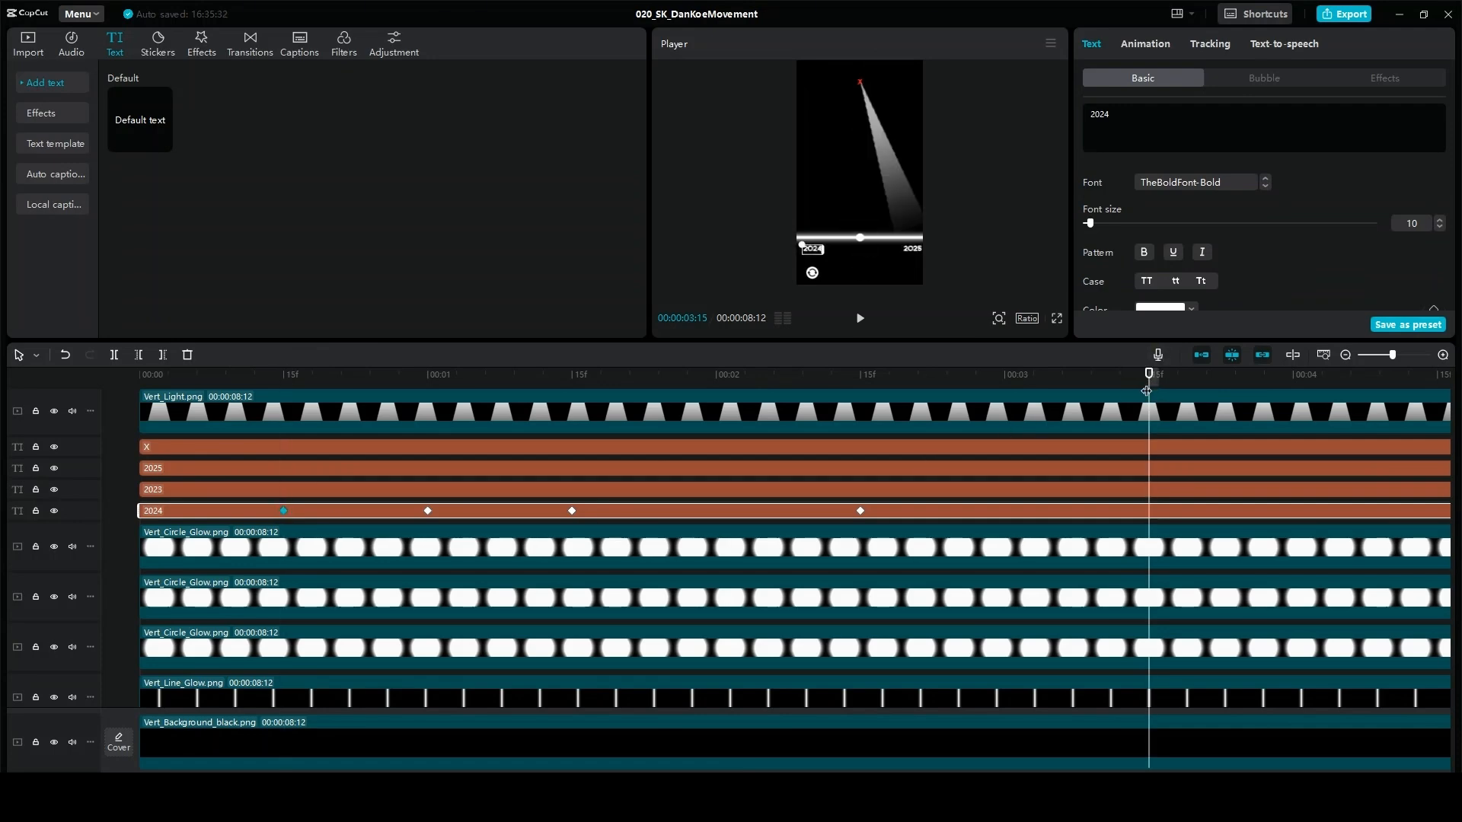
pyautogui.click(286, 492)
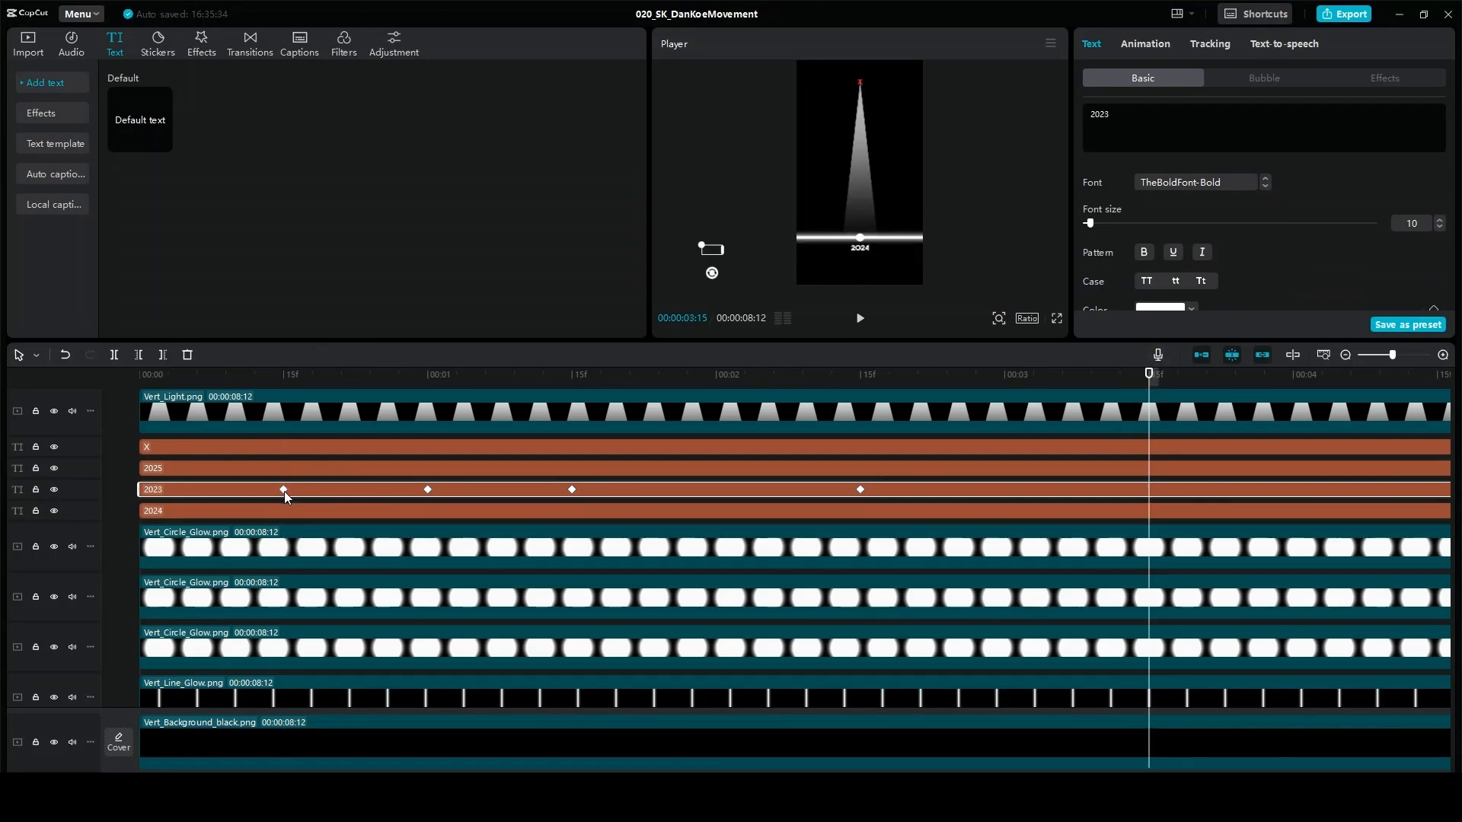
pyautogui.click(284, 491)
pyautogui.click(1150, 377)
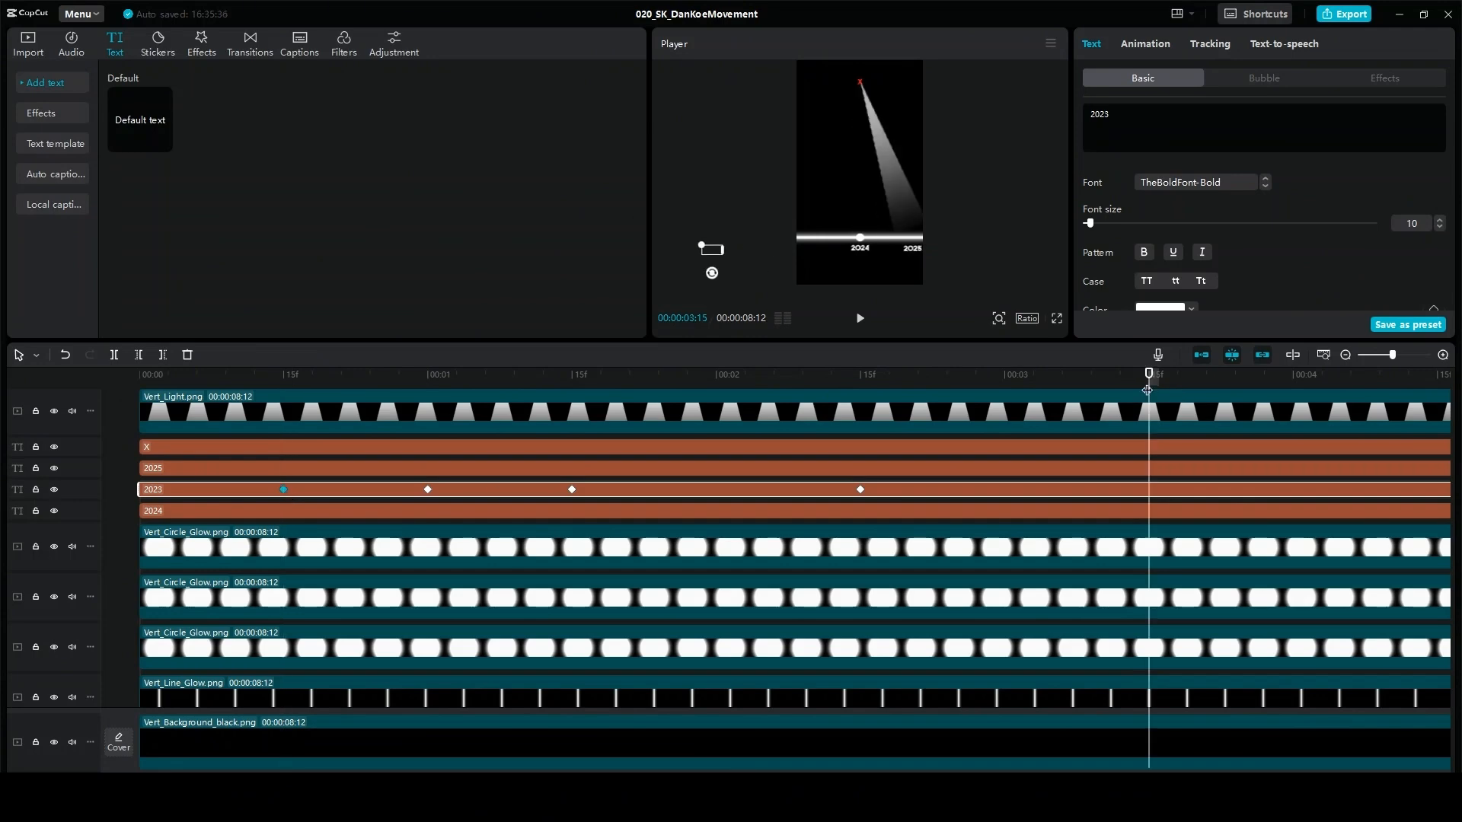
# - Copy the 00:00:00:15 keyframes of the 2025 and X text clips to 00:00:03:15
pyautogui.click(281, 468)
pyautogui.click(283, 469)
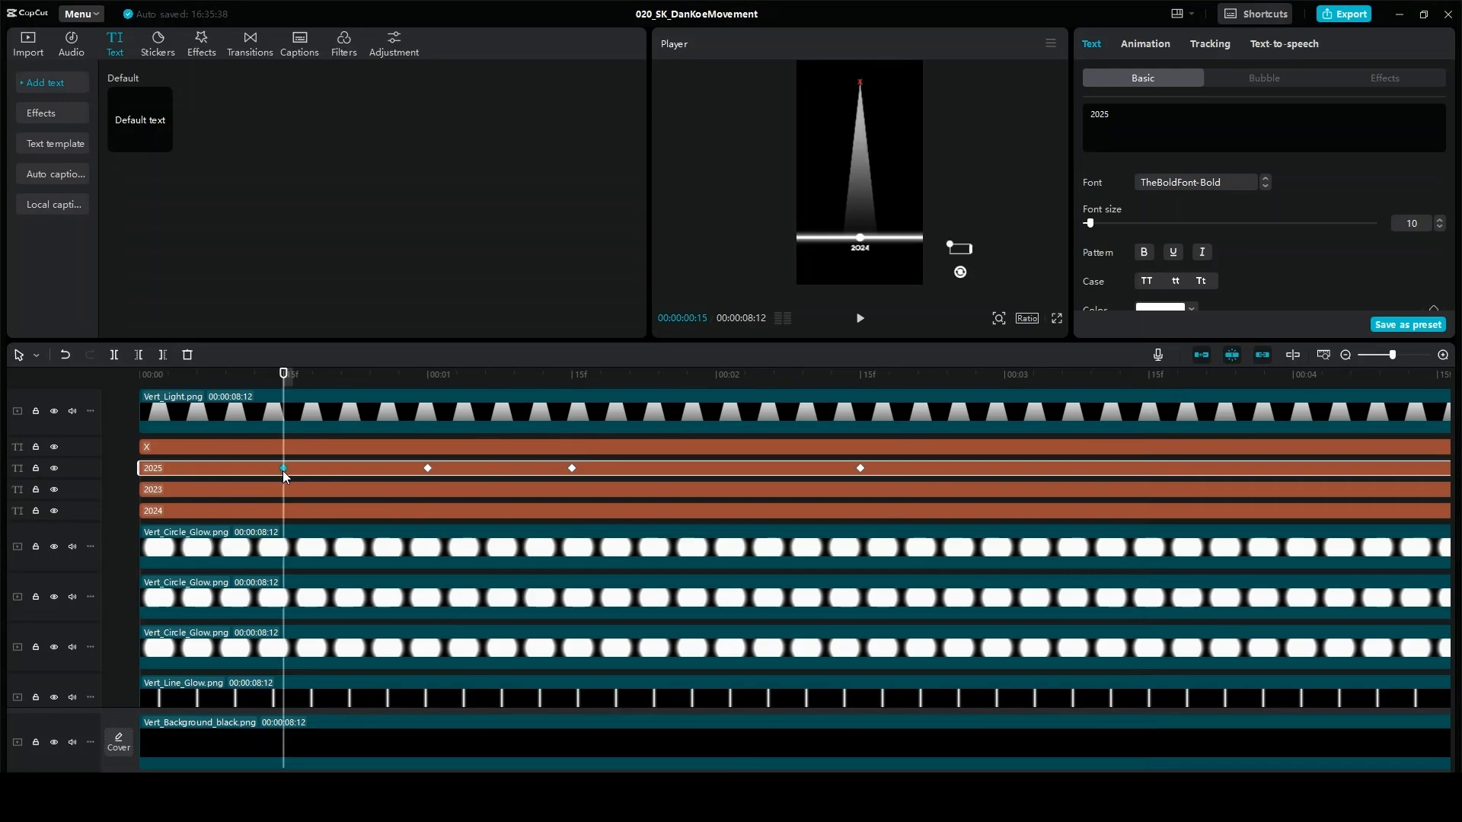
pyautogui.click(1150, 375)
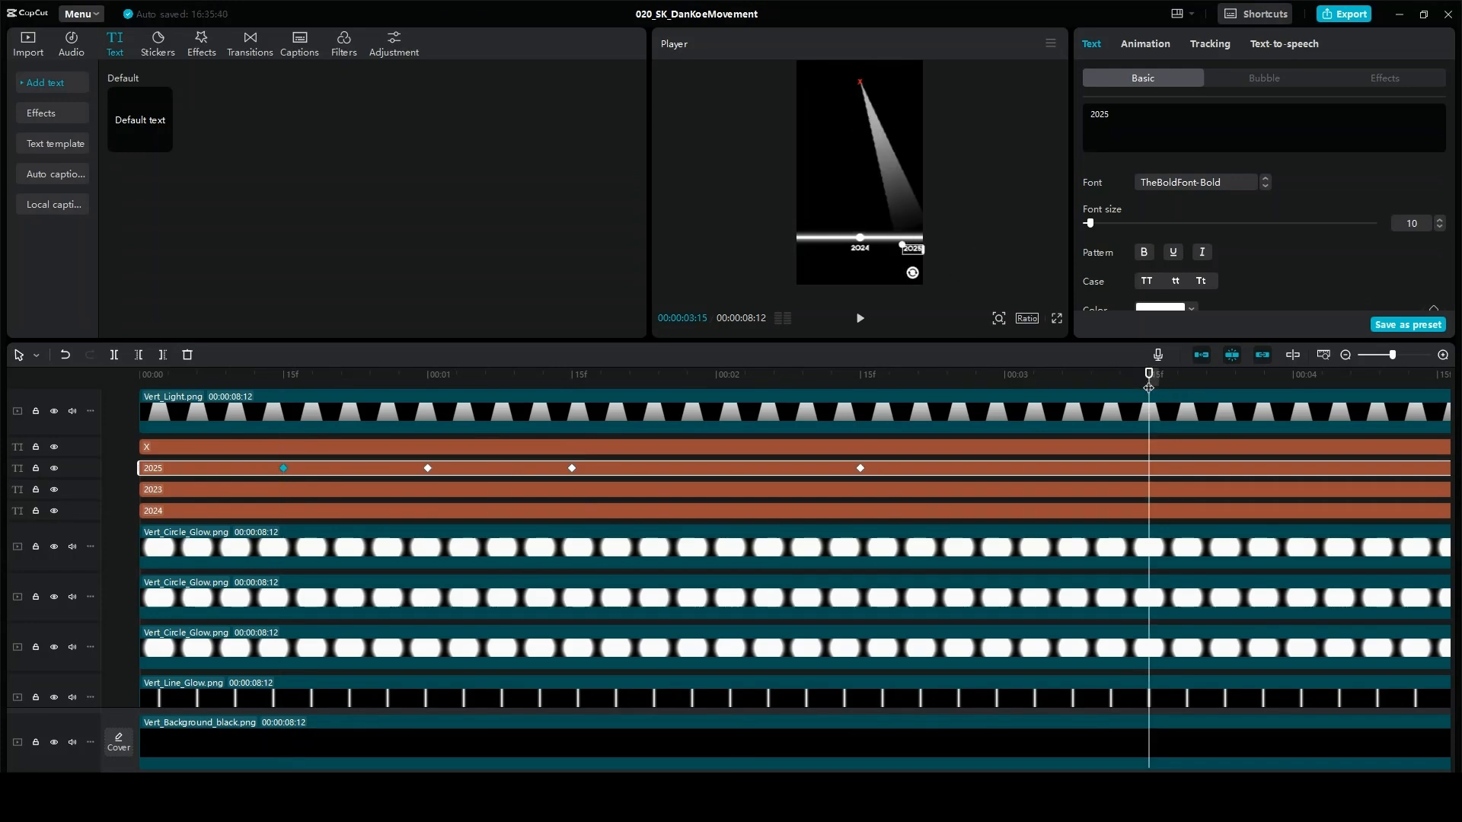
pyautogui.click(296, 446)
pyautogui.click(283, 447)
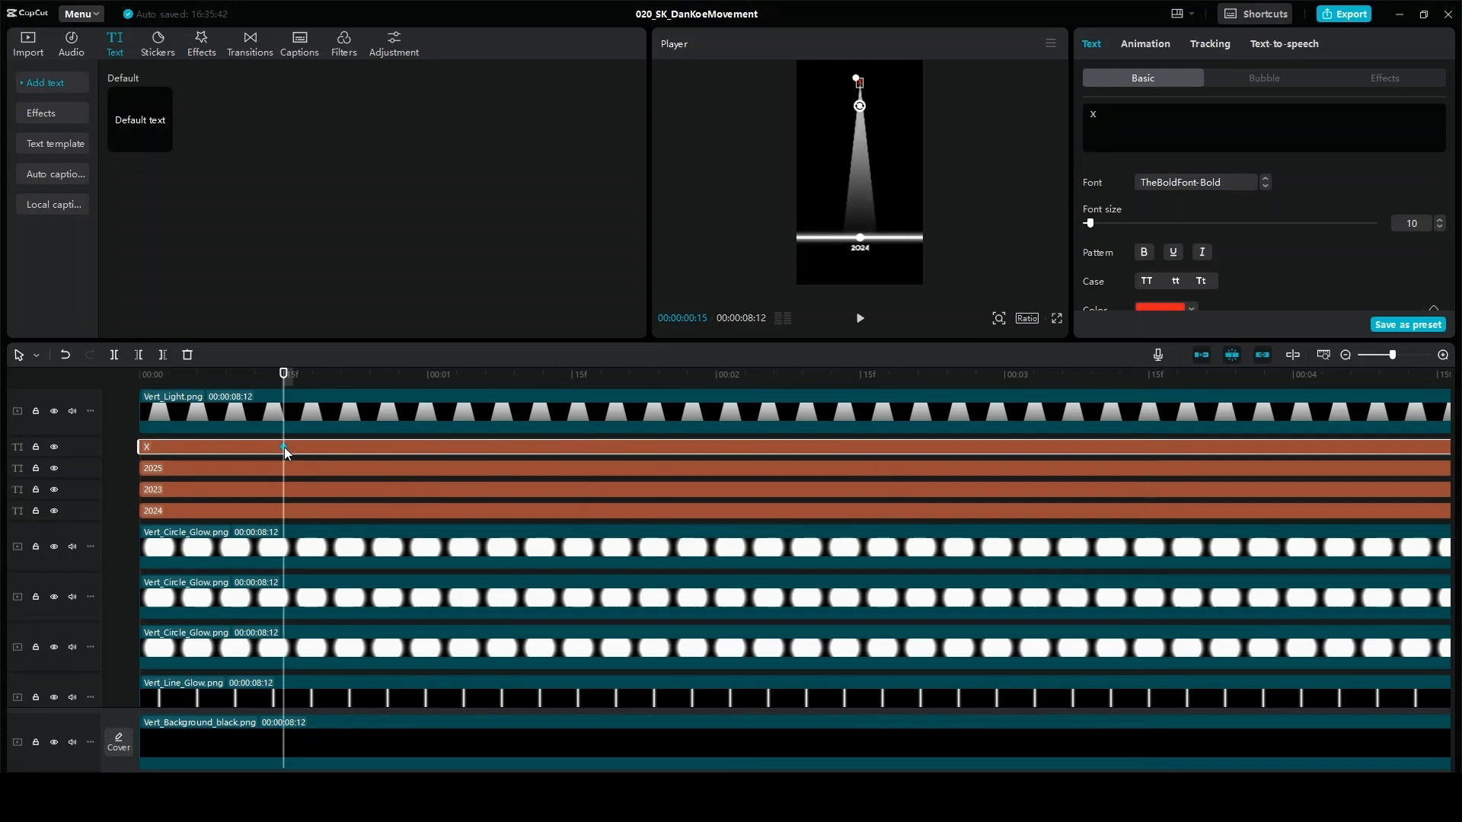
pyautogui.click(1151, 375)
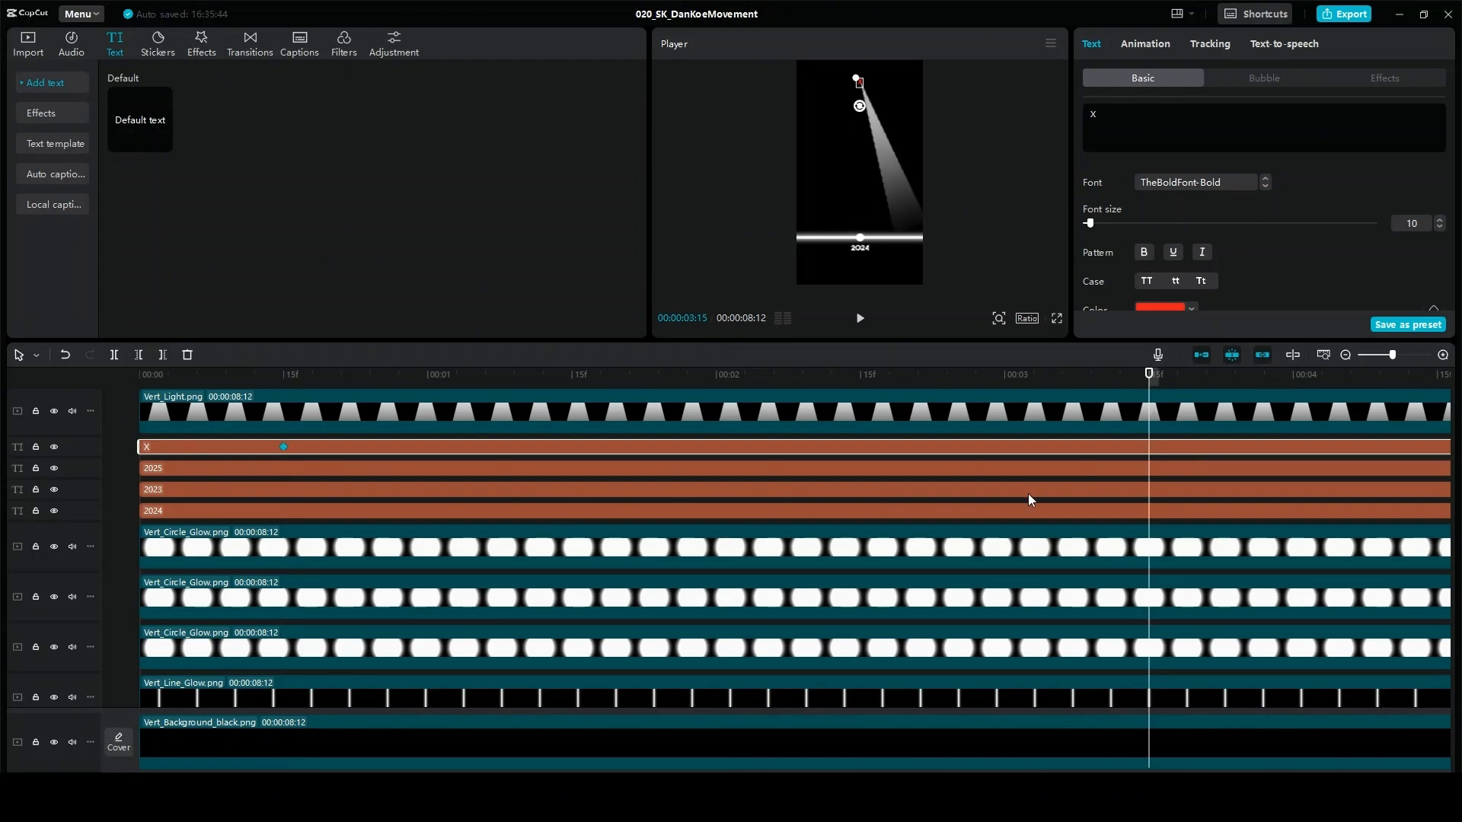
# - Copy the 00:00:00:15 keyframe of the Vert_Light.png clip to 00:00:03:15 to return the beam to vertical
pyautogui.scroll(2, 664, 476)
pyautogui.click(356, 450)
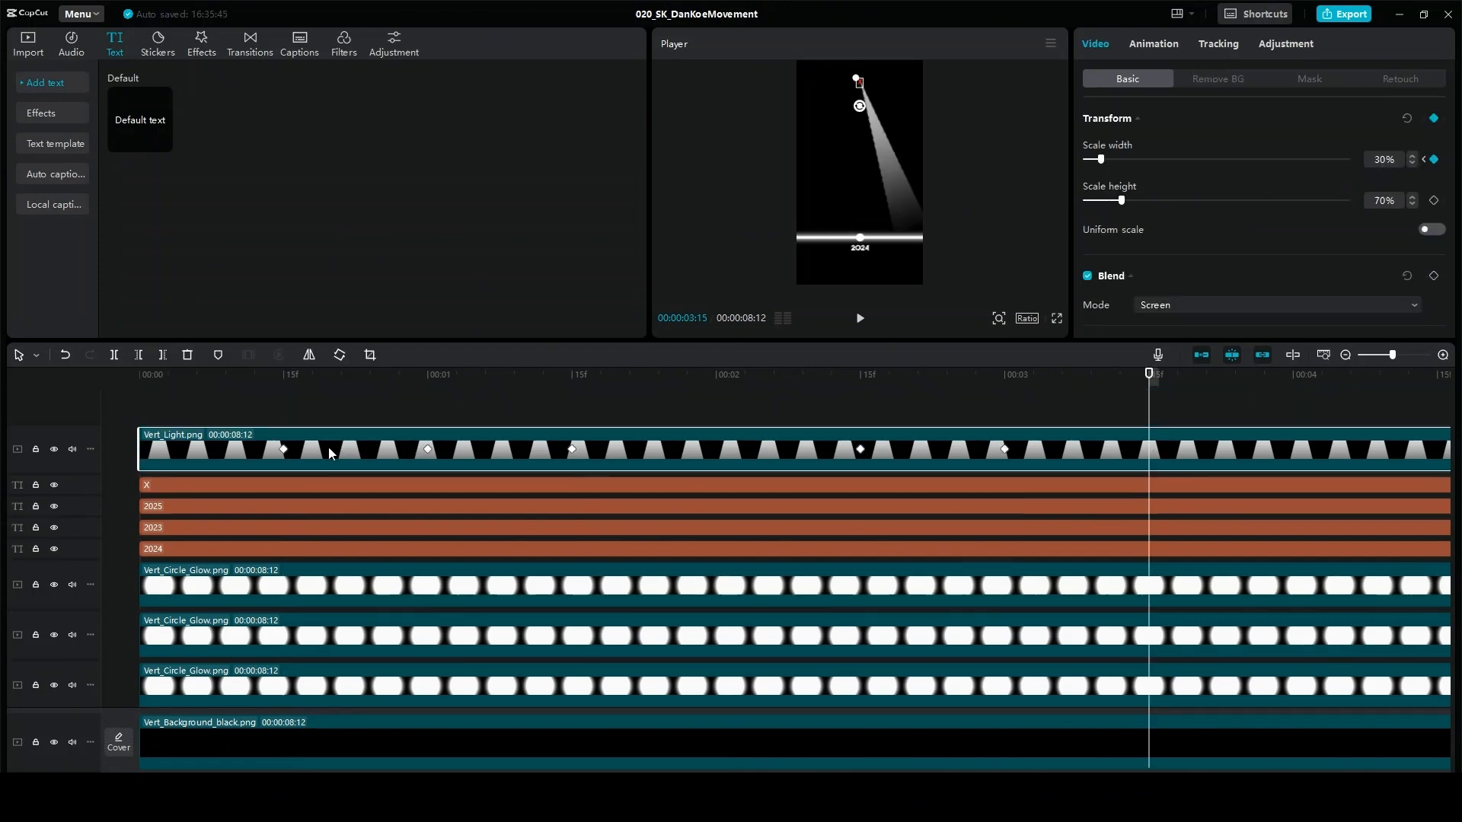
pyautogui.click(286, 450)
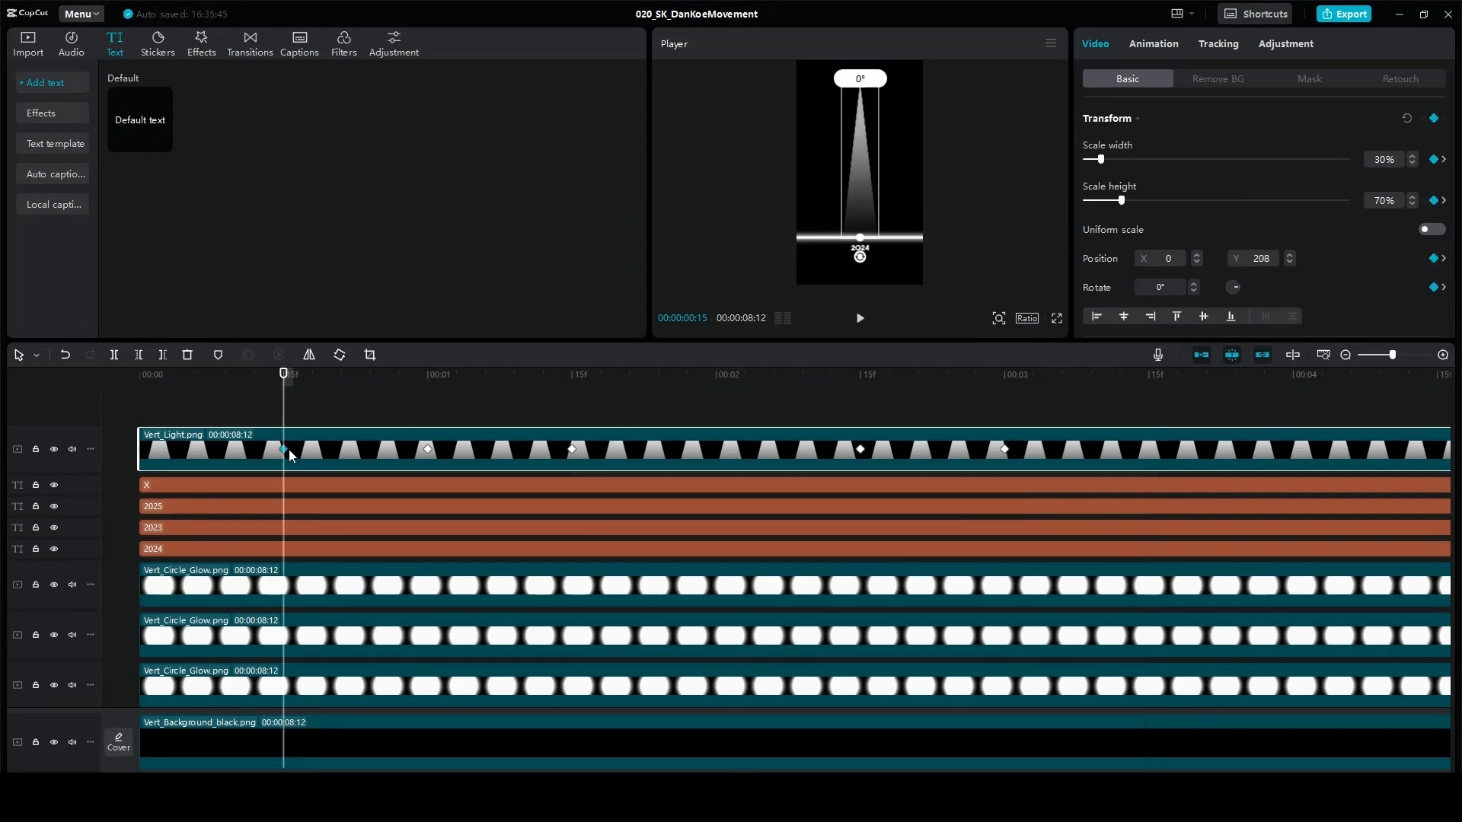
pyautogui.click(1149, 376)
pyautogui.hotkey('ctrl', 'v')
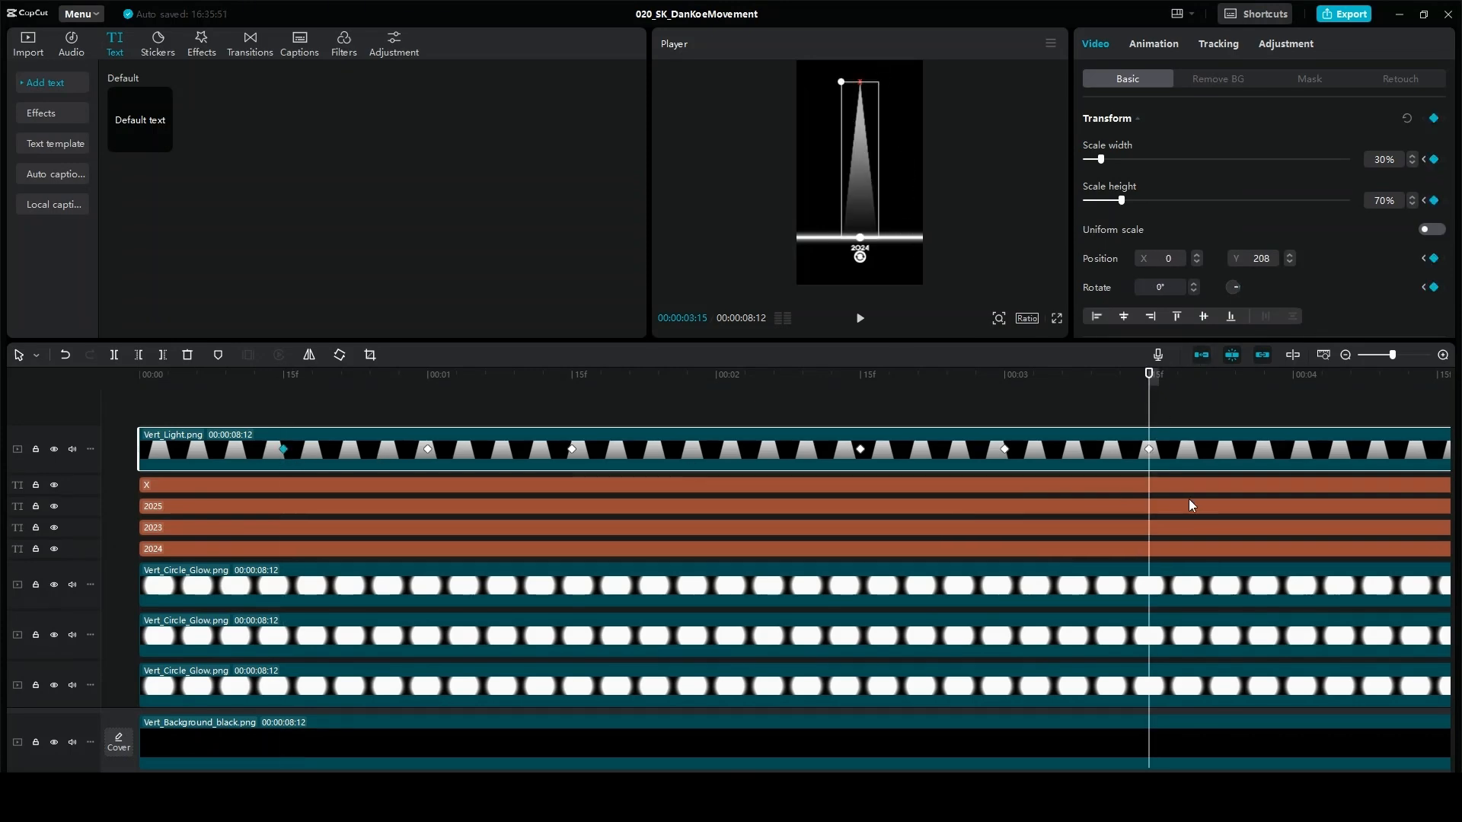
# - Play the animation from the start in full screen, then return to the editor
pyautogui.press('Home')
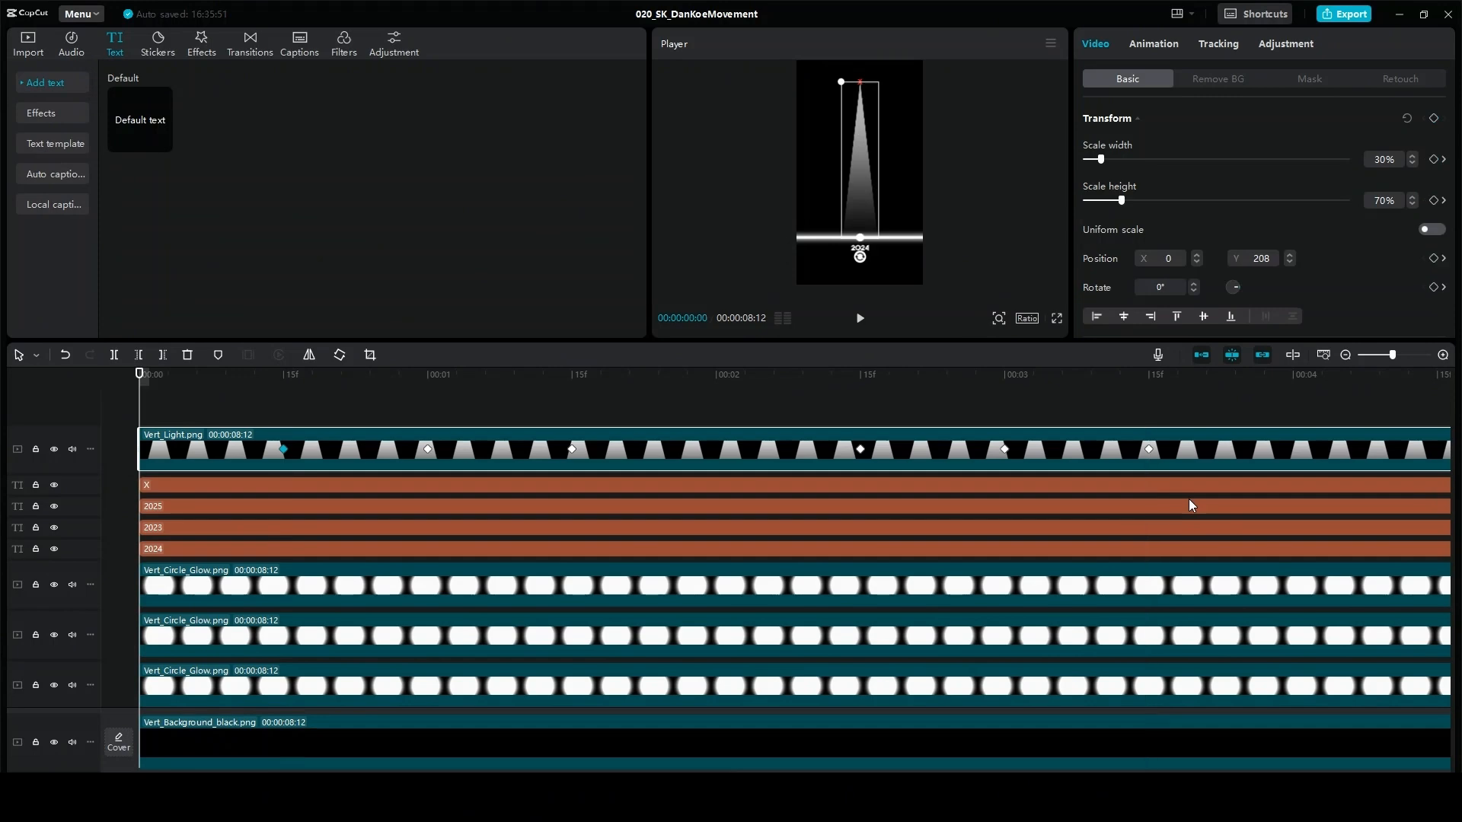
pyautogui.click(1056, 319)
pyautogui.press('space')
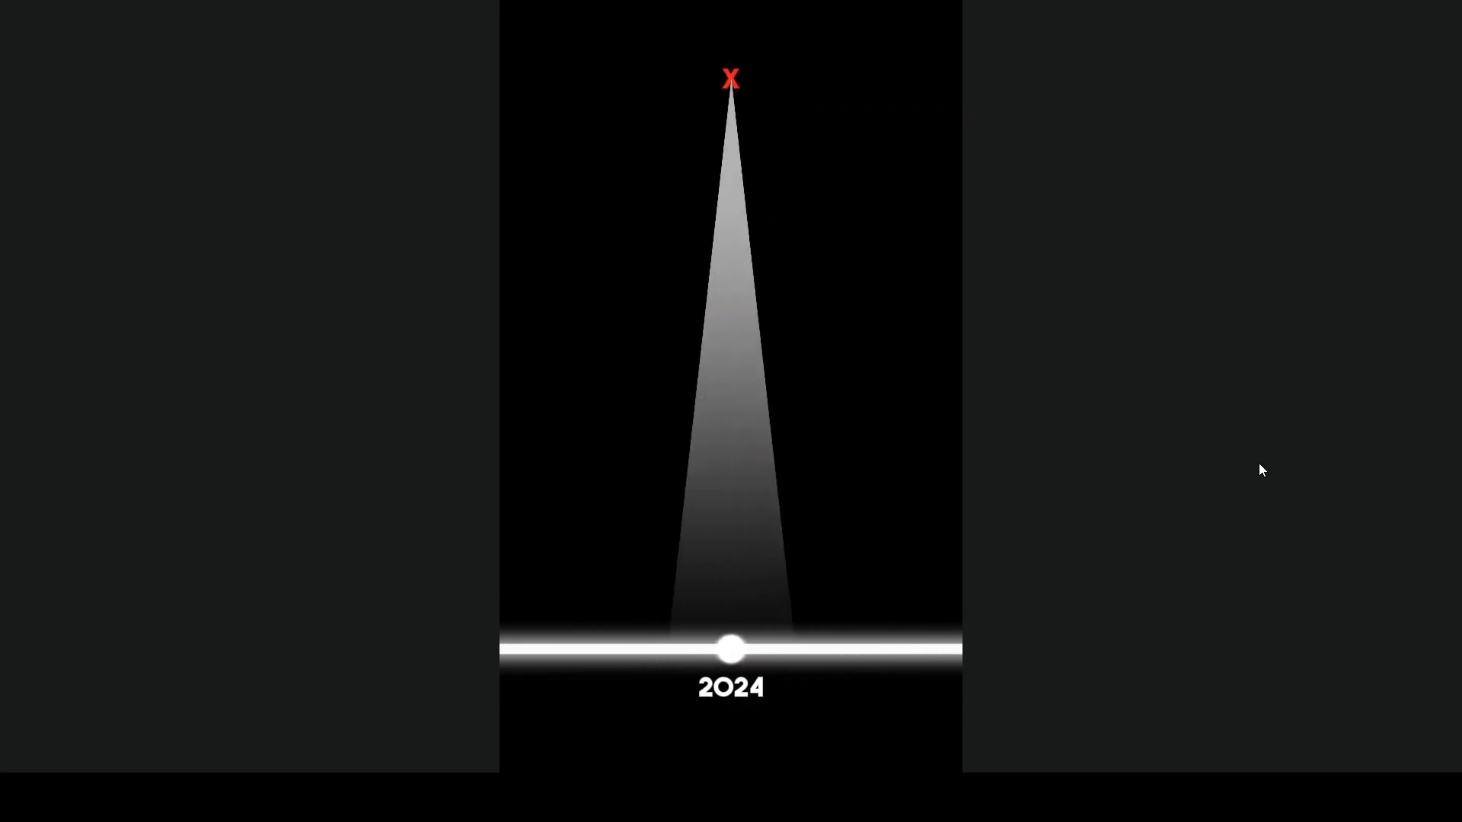
pyautogui.press('Escape')
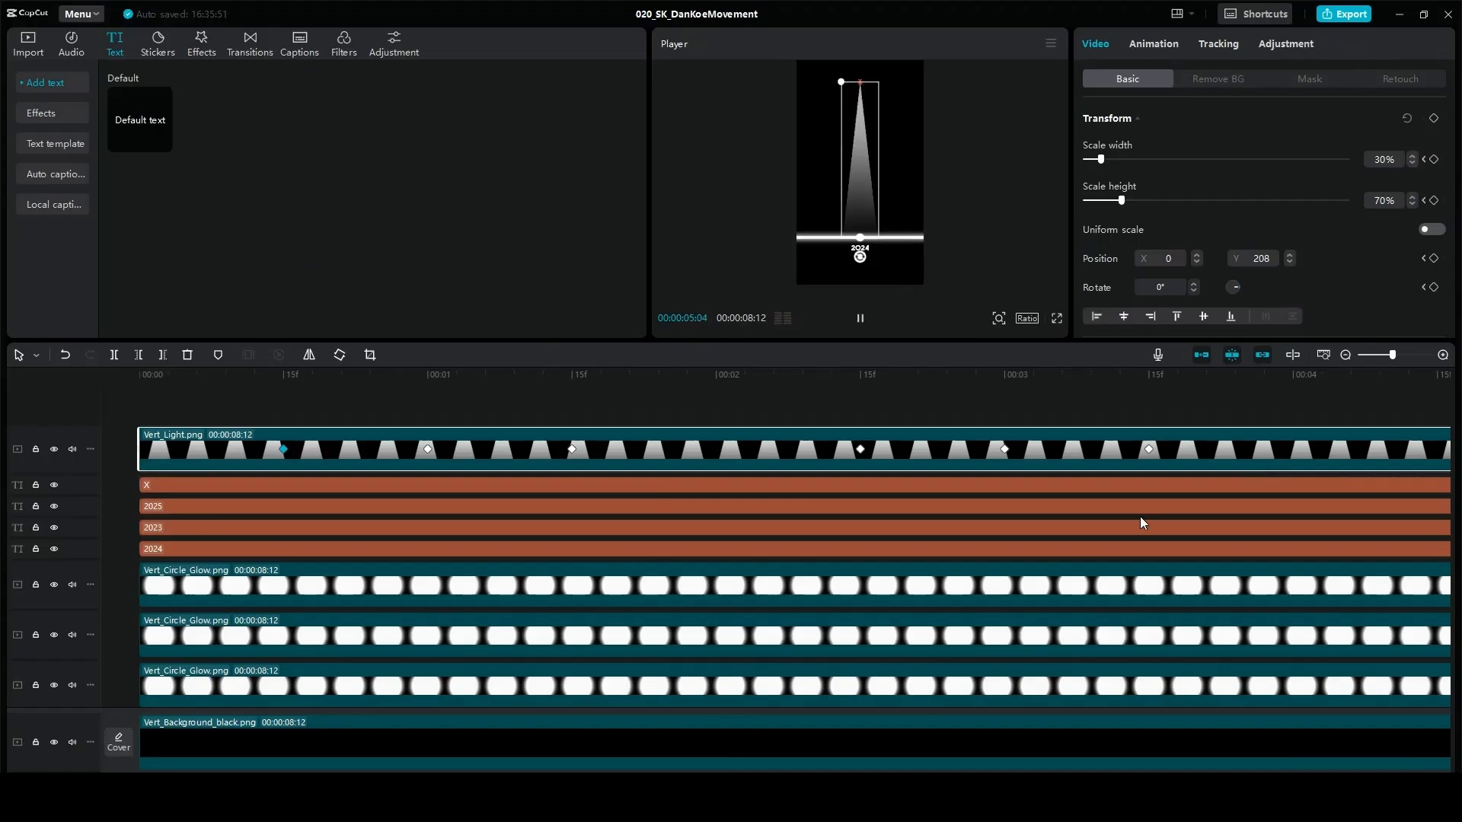
# - Go through the frames around 00:00:03:00 one by one to examine how the year labels move relative to the circles and beam
pyautogui.click(1005, 450)
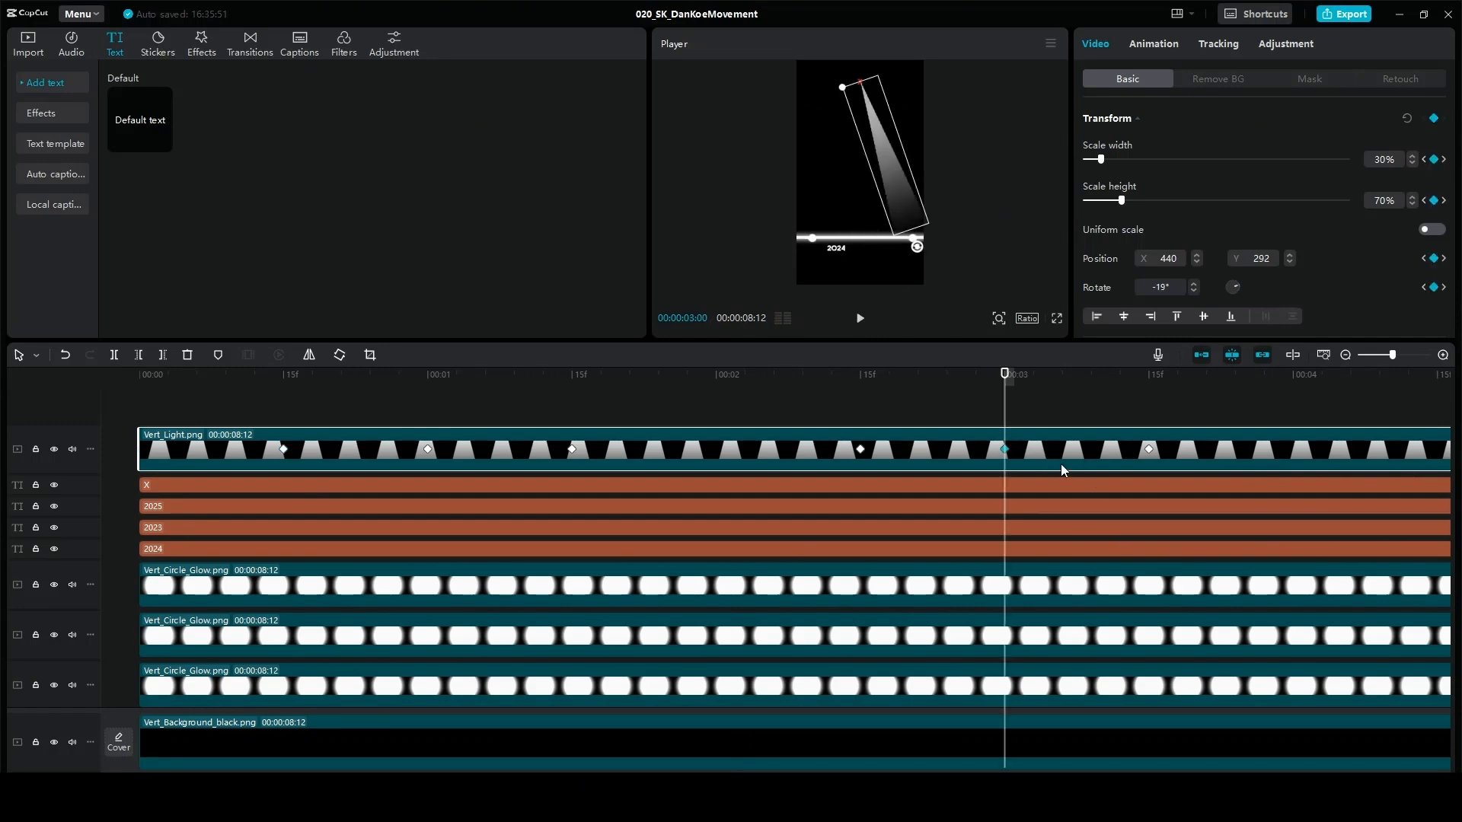
pyautogui.press('Right')
pyautogui.press('Right')
pyautogui.press('Right')
pyautogui.press('Right')
pyautogui.press('Right')
pyautogui.press('Right')
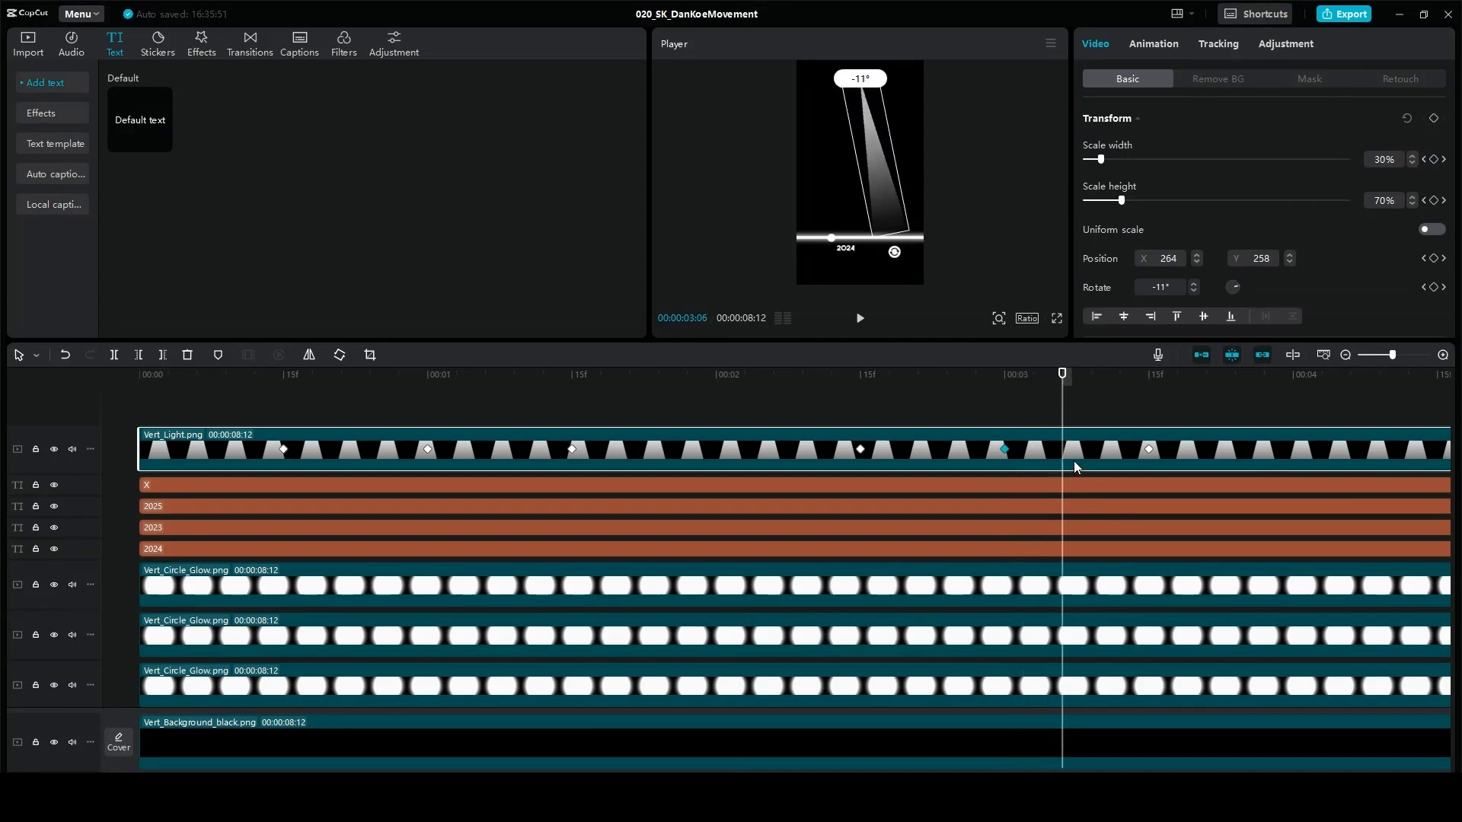
pyautogui.press('Right')
pyautogui.press('Right')
pyautogui.press('Right')
pyautogui.press('Right')
pyautogui.press('Right')
pyautogui.press('Right')
pyautogui.press('Right')
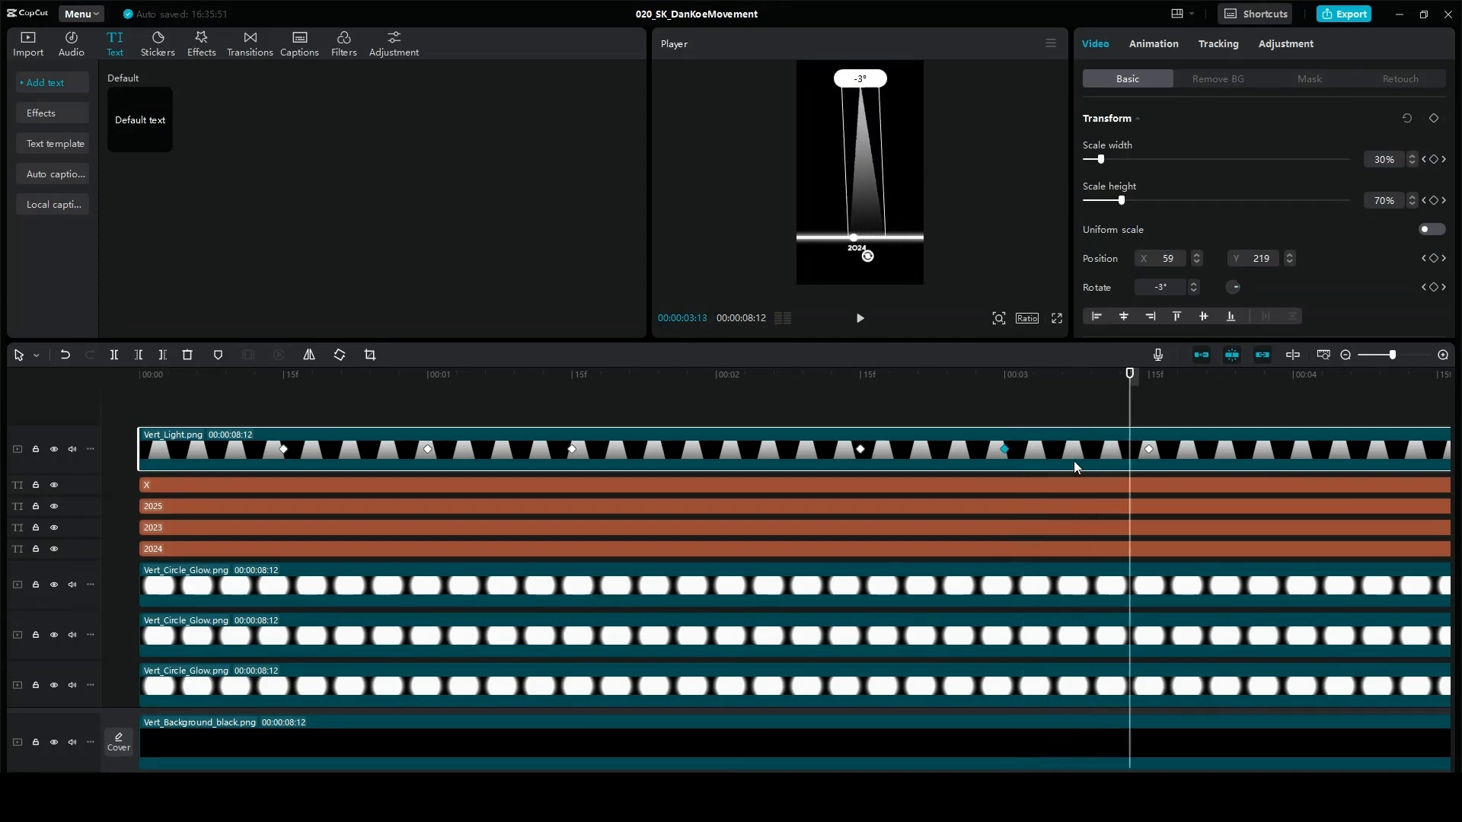
pyautogui.press('Right')
pyautogui.press('Right')
pyautogui.press('Right')
pyautogui.press('Right')
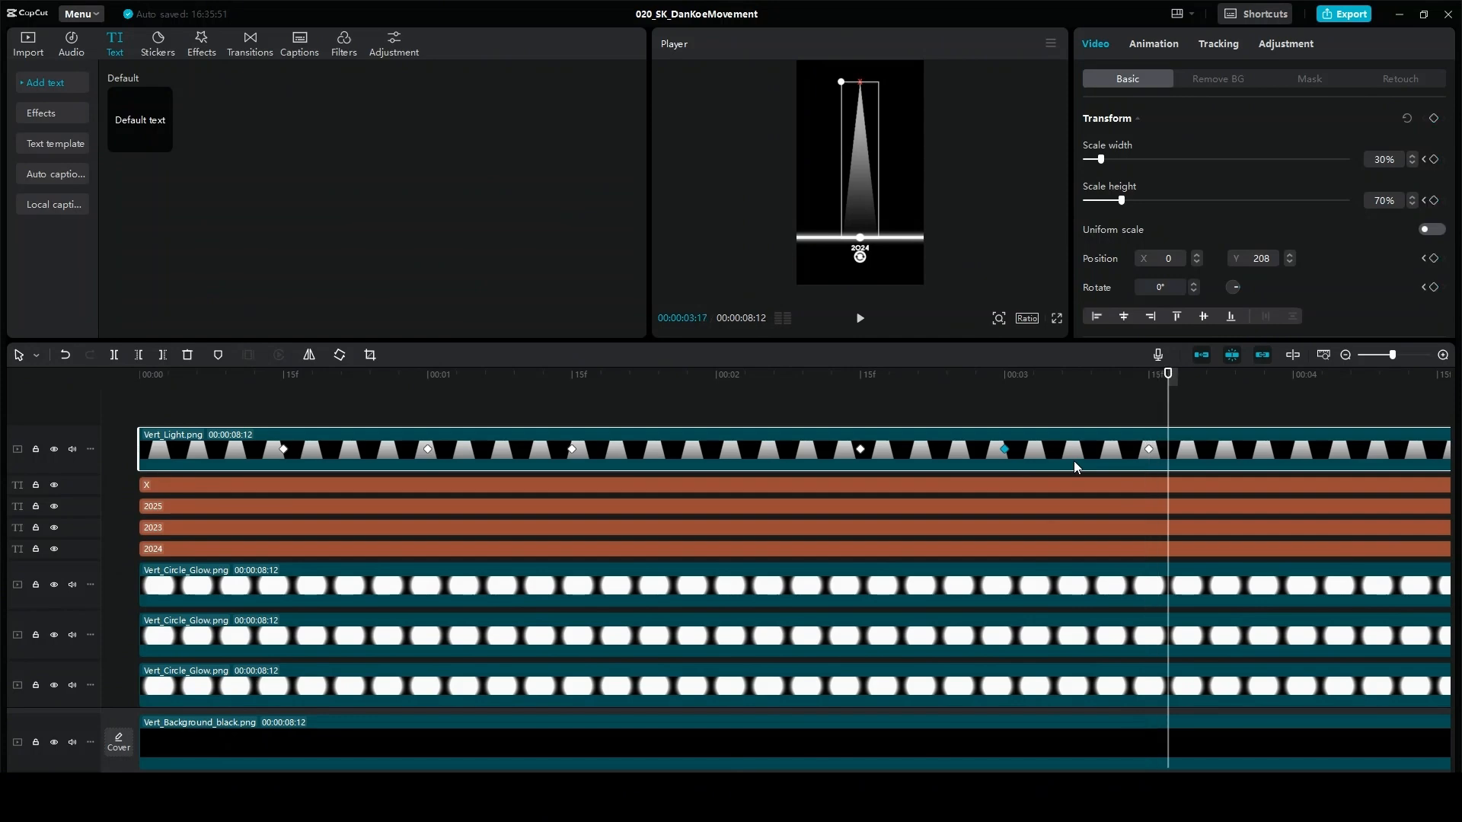
pyautogui.click(877, 403)
pyautogui.press('Right')
pyautogui.press('Right')
pyautogui.press('Right')
pyautogui.press('Right')
pyautogui.press('Right')
pyautogui.press('Right')
pyautogui.press('Right')
# - Examine the keyframes of the X, 2023 and 2025 text clips against the beam's keyframes to find any missing ones
pyautogui.click(765, 484)
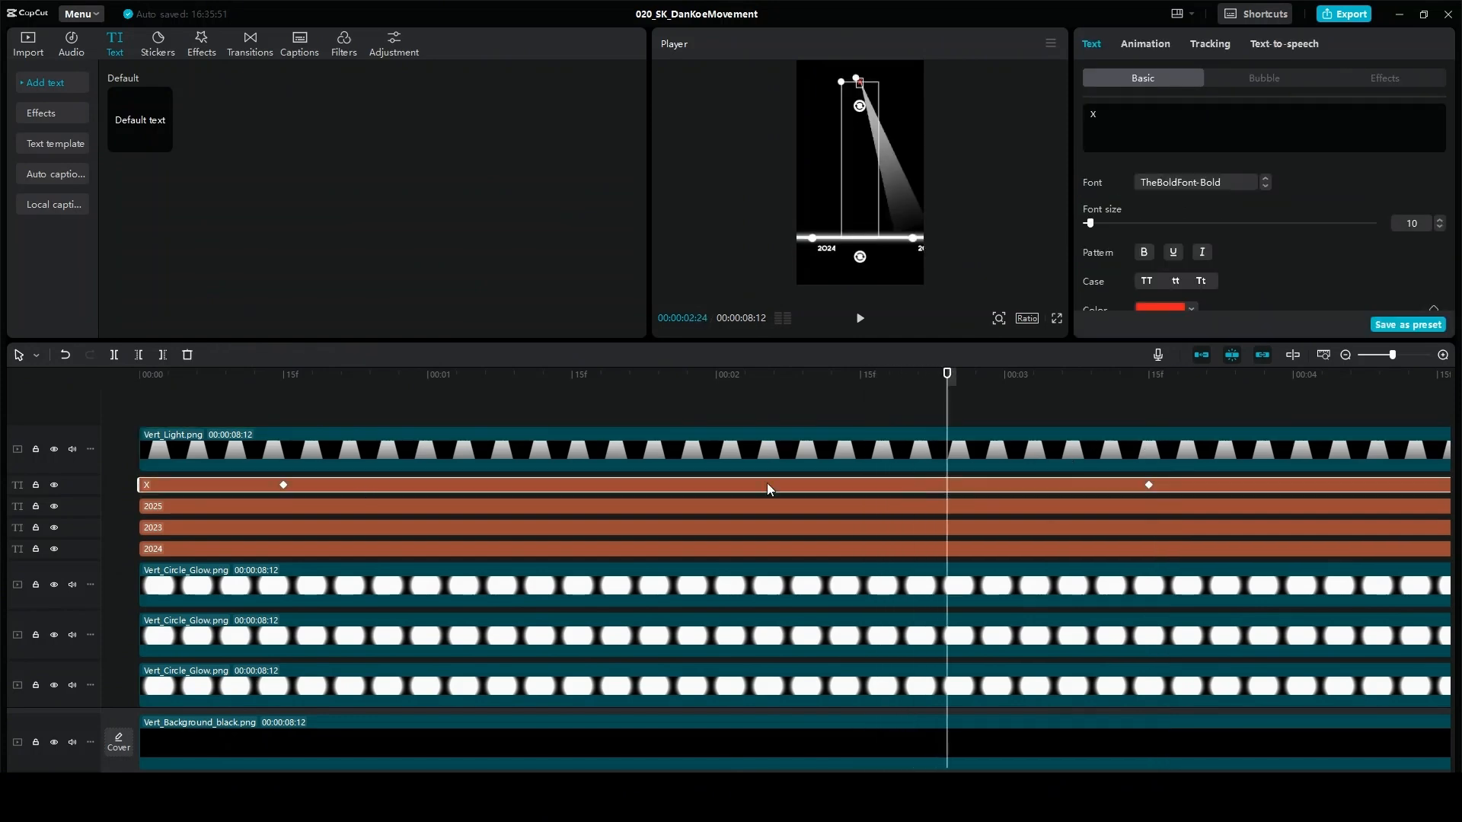
pyautogui.press('Left')
pyautogui.press('Left')
pyautogui.press('Left')
pyautogui.press('Left')
pyautogui.press('Left')
pyautogui.press('Left')
pyautogui.press('Left')
pyautogui.press('Left')
pyautogui.press('Left')
pyautogui.click(284, 485)
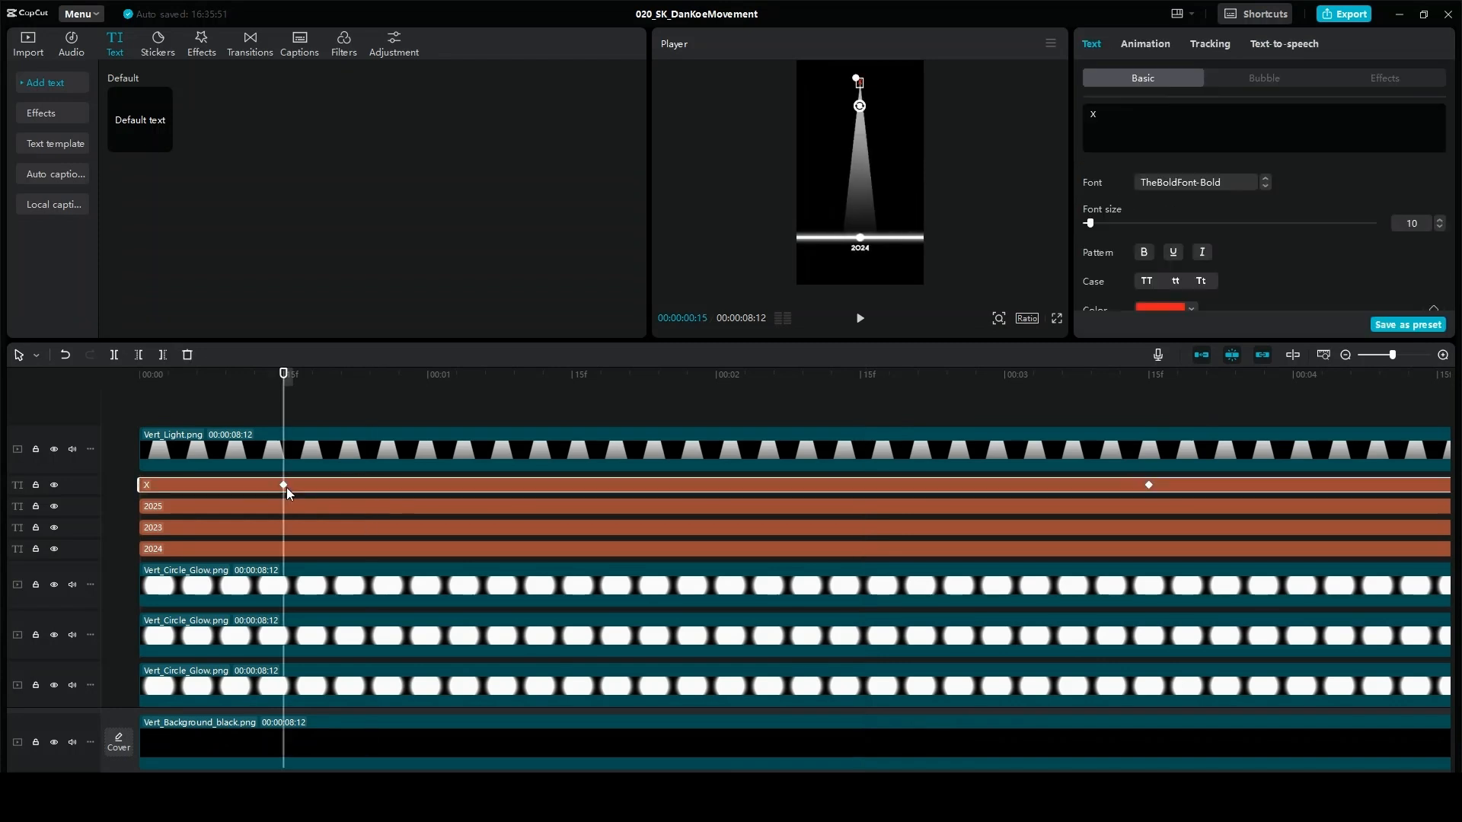
pyautogui.click(428, 451)
pyautogui.click(428, 451)
pyautogui.click(423, 527)
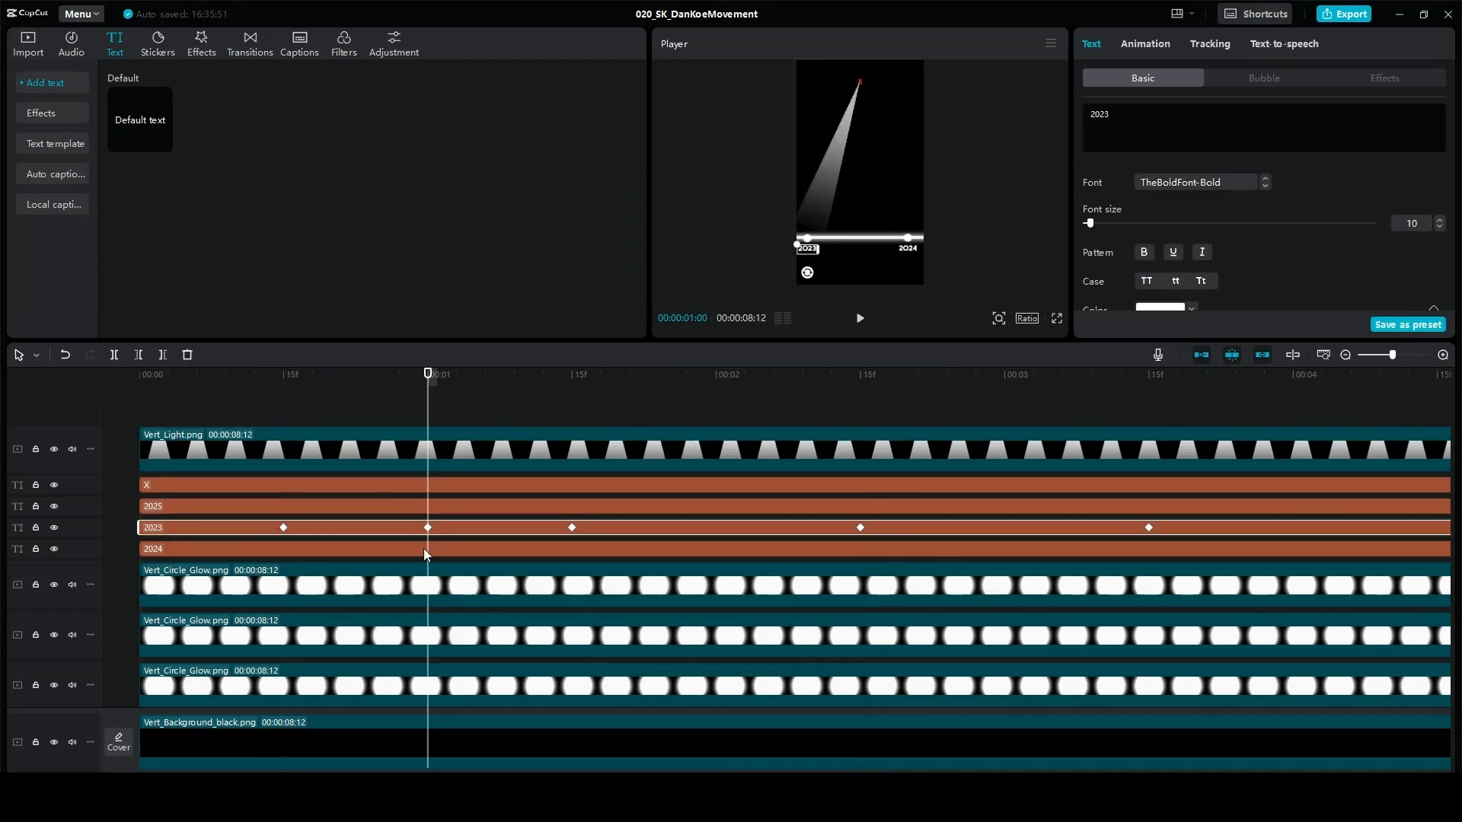
pyautogui.click(428, 508)
pyautogui.click(571, 507)
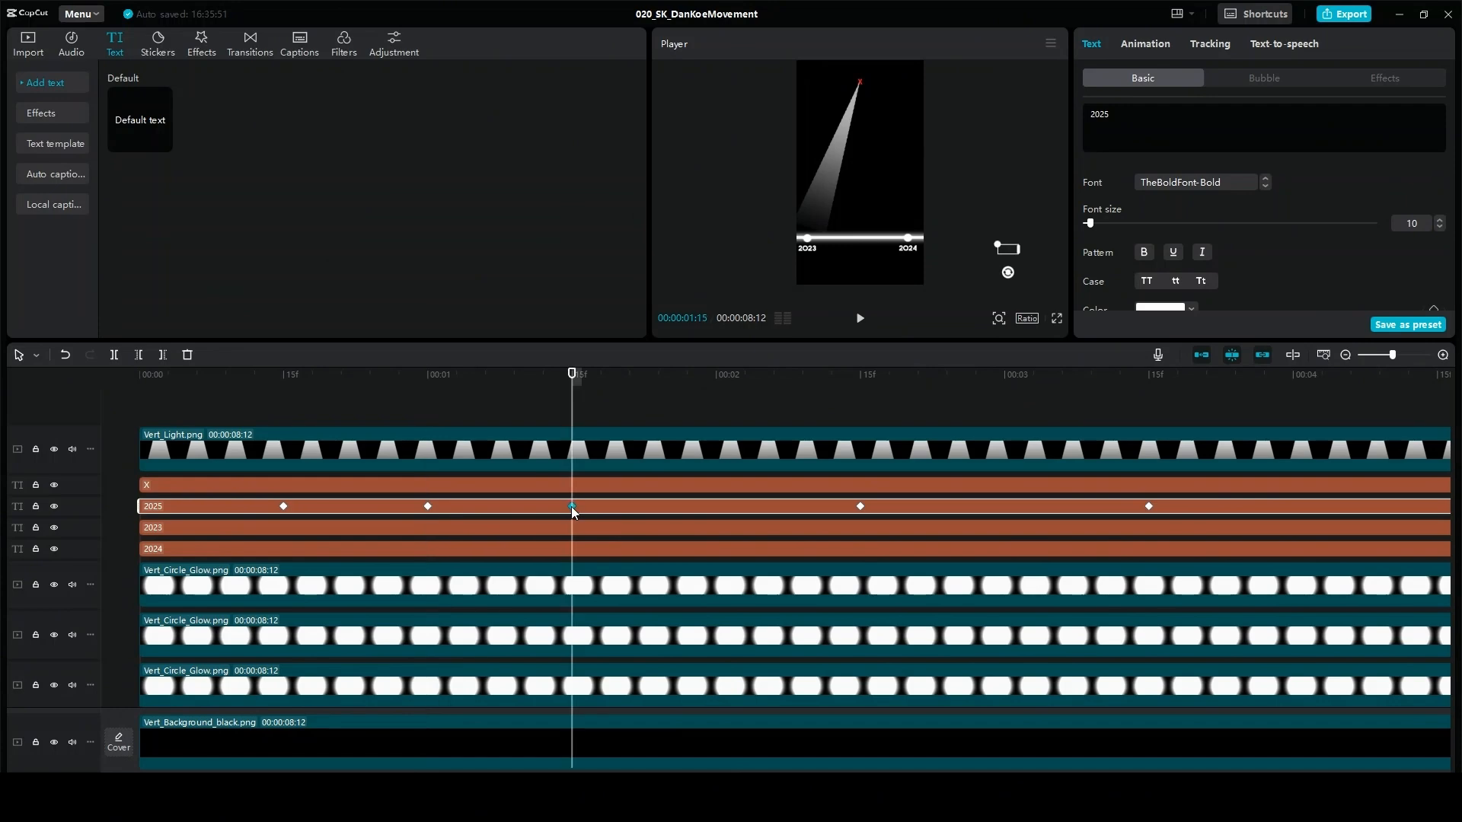
# - Copy the 00:00:02:15 keyframes of the 2025, 2023 and 2024 text clips to 00:00:03:00 and return to the start
pyautogui.click(860, 507)
pyautogui.click(1007, 374)
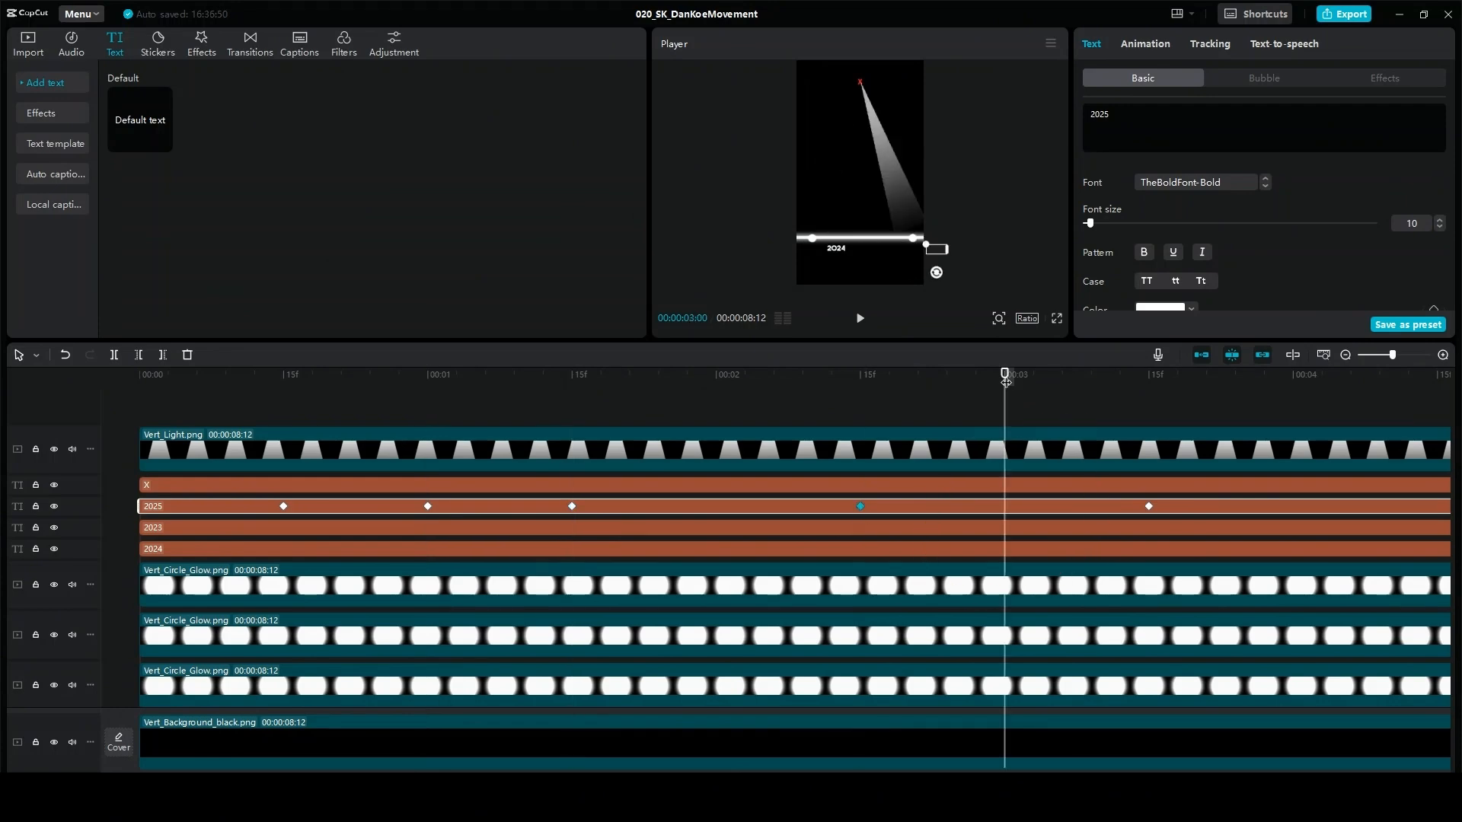
pyautogui.click(859, 527)
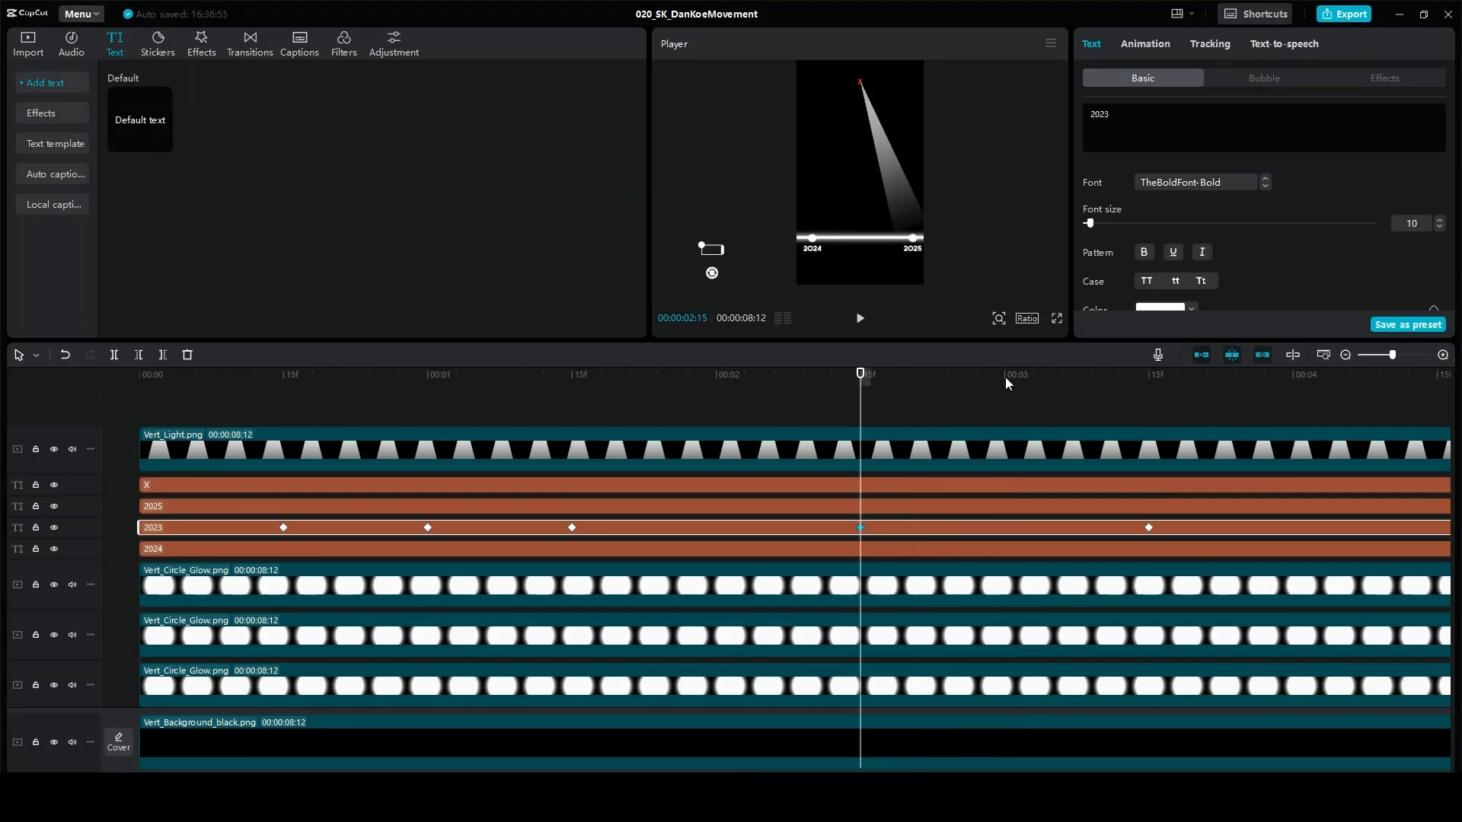
pyautogui.click(1005, 377)
pyautogui.click(860, 549)
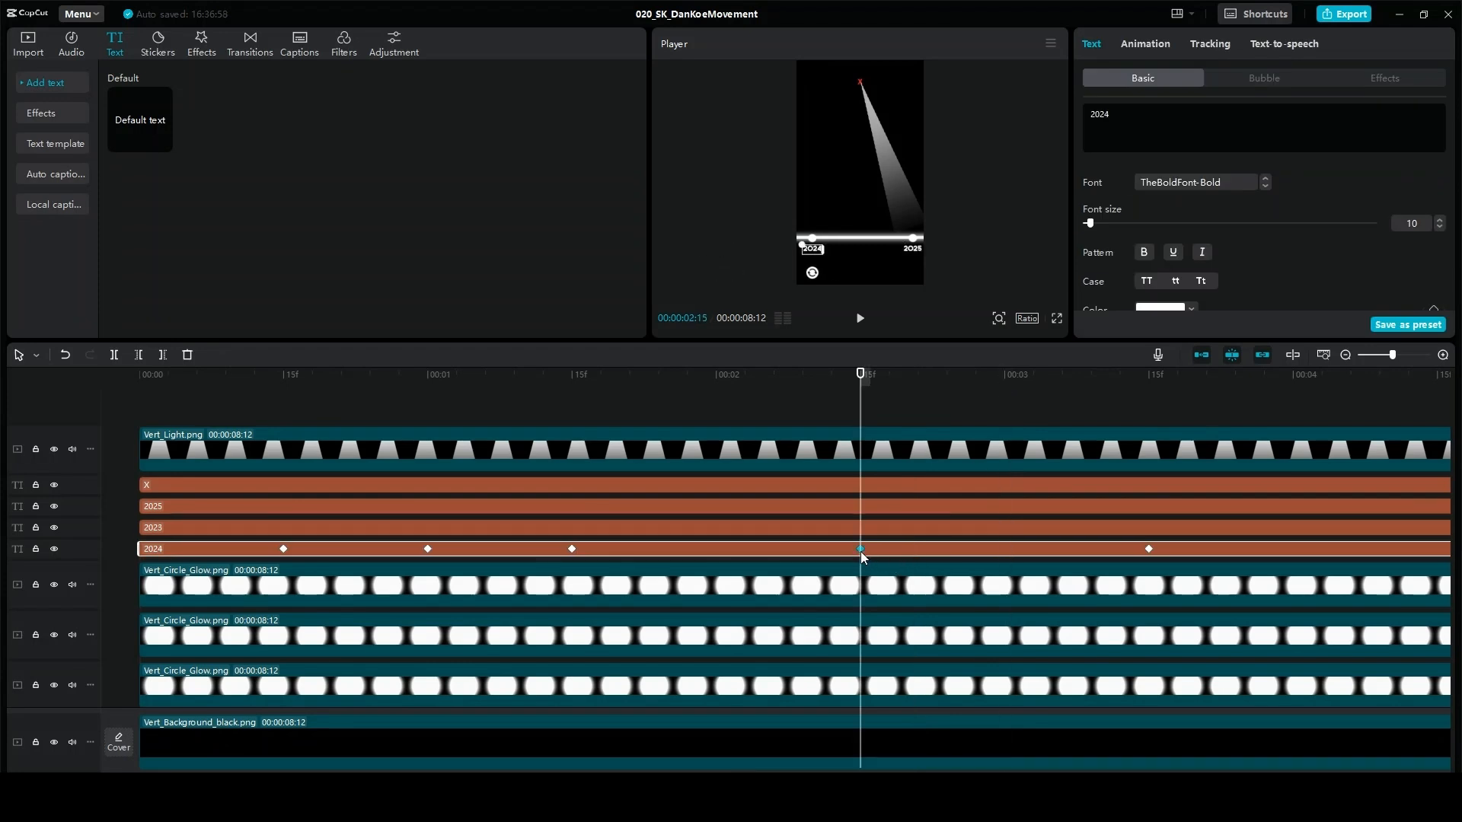
pyautogui.click(1004, 375)
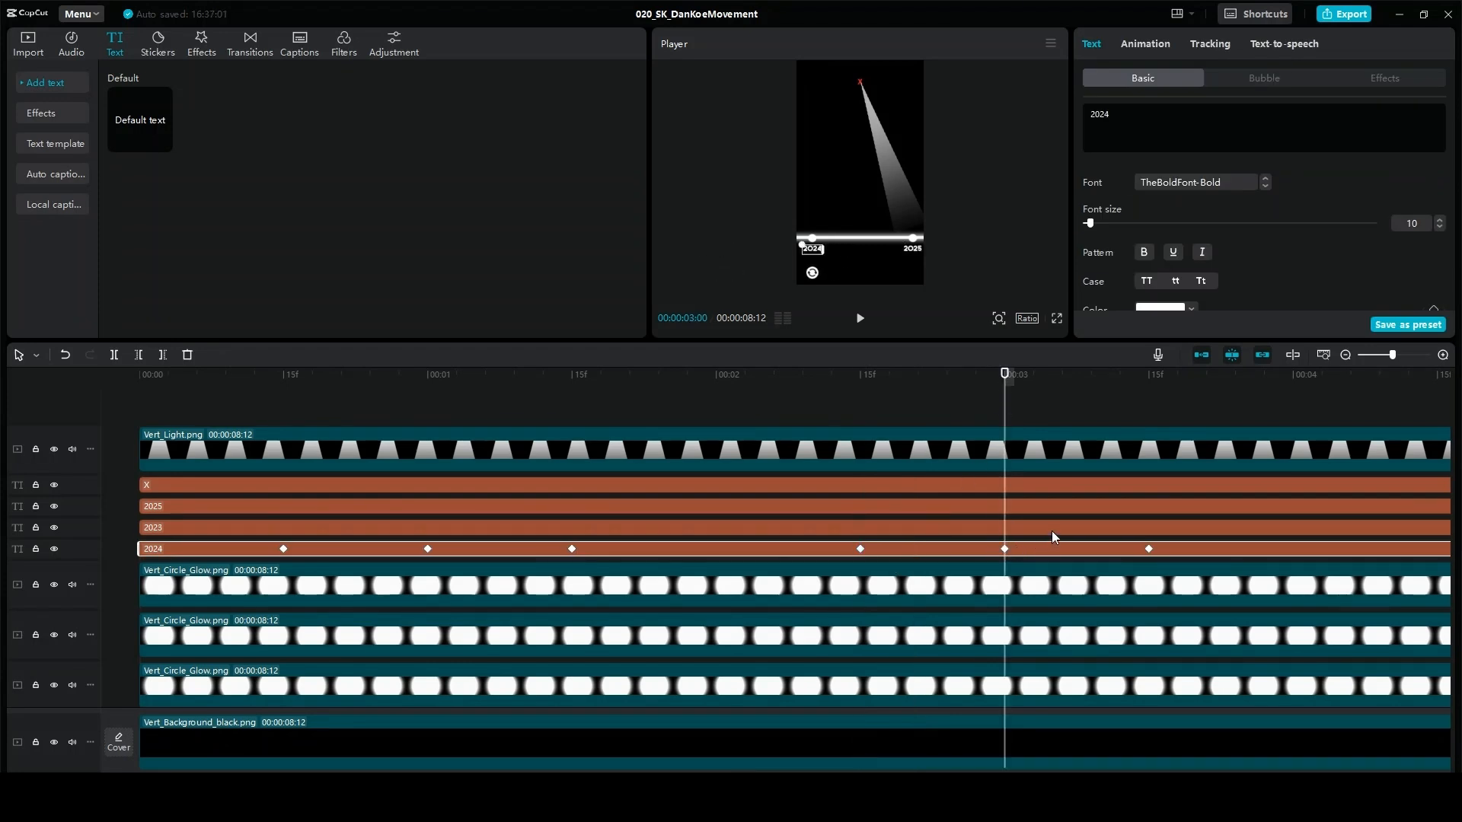
pyautogui.click(130, 376)
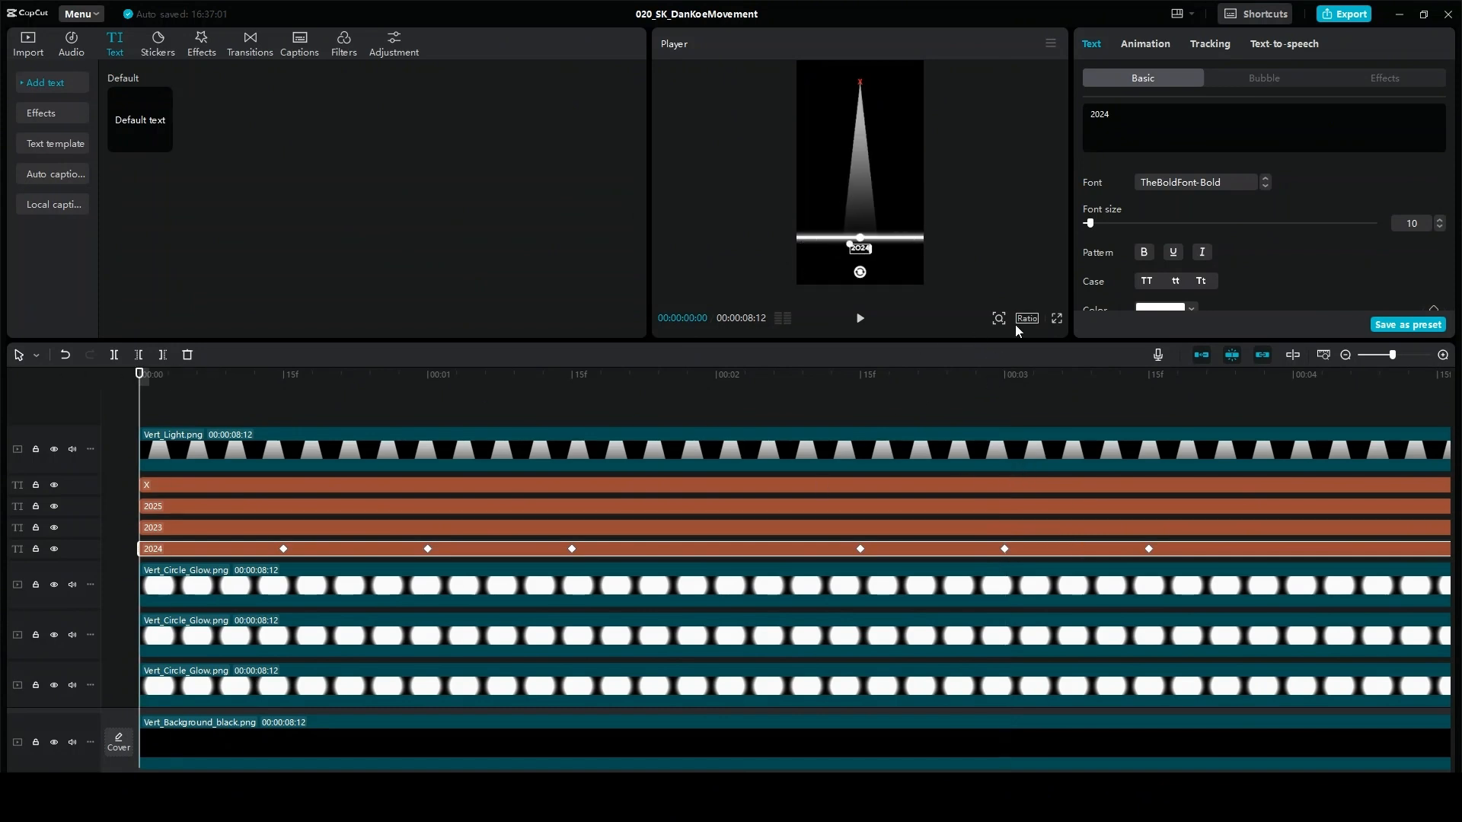
# - Play the animation from the start in full screen
pyautogui.click(1056, 318)
pyautogui.press('space')
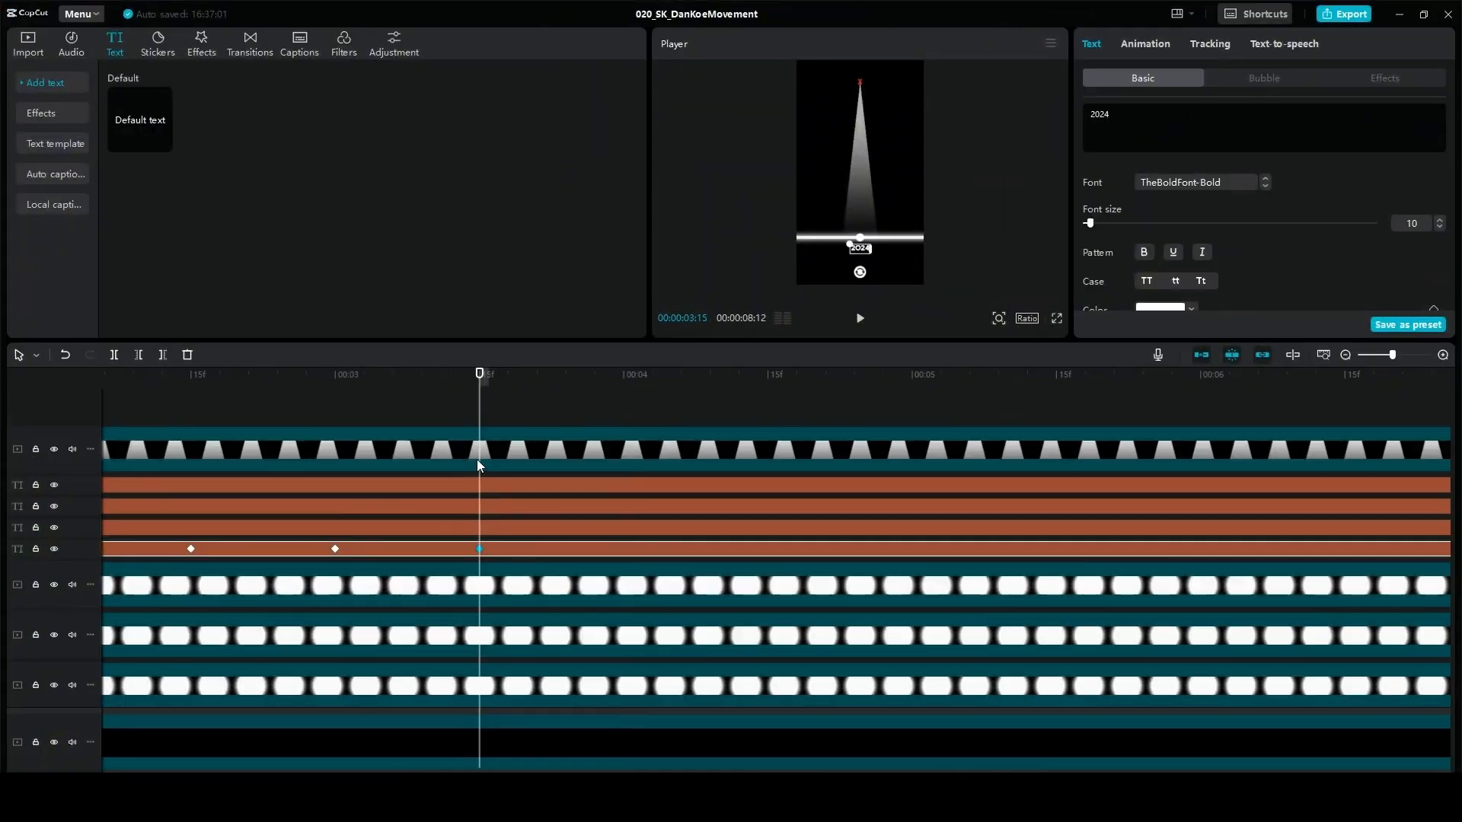
# - Add an opacity keyframe at 70% to the Vert_Light.png clip at 00:00:03:15
pyautogui.click(478, 461)
pyautogui.scroll(-1, 1327, 269)
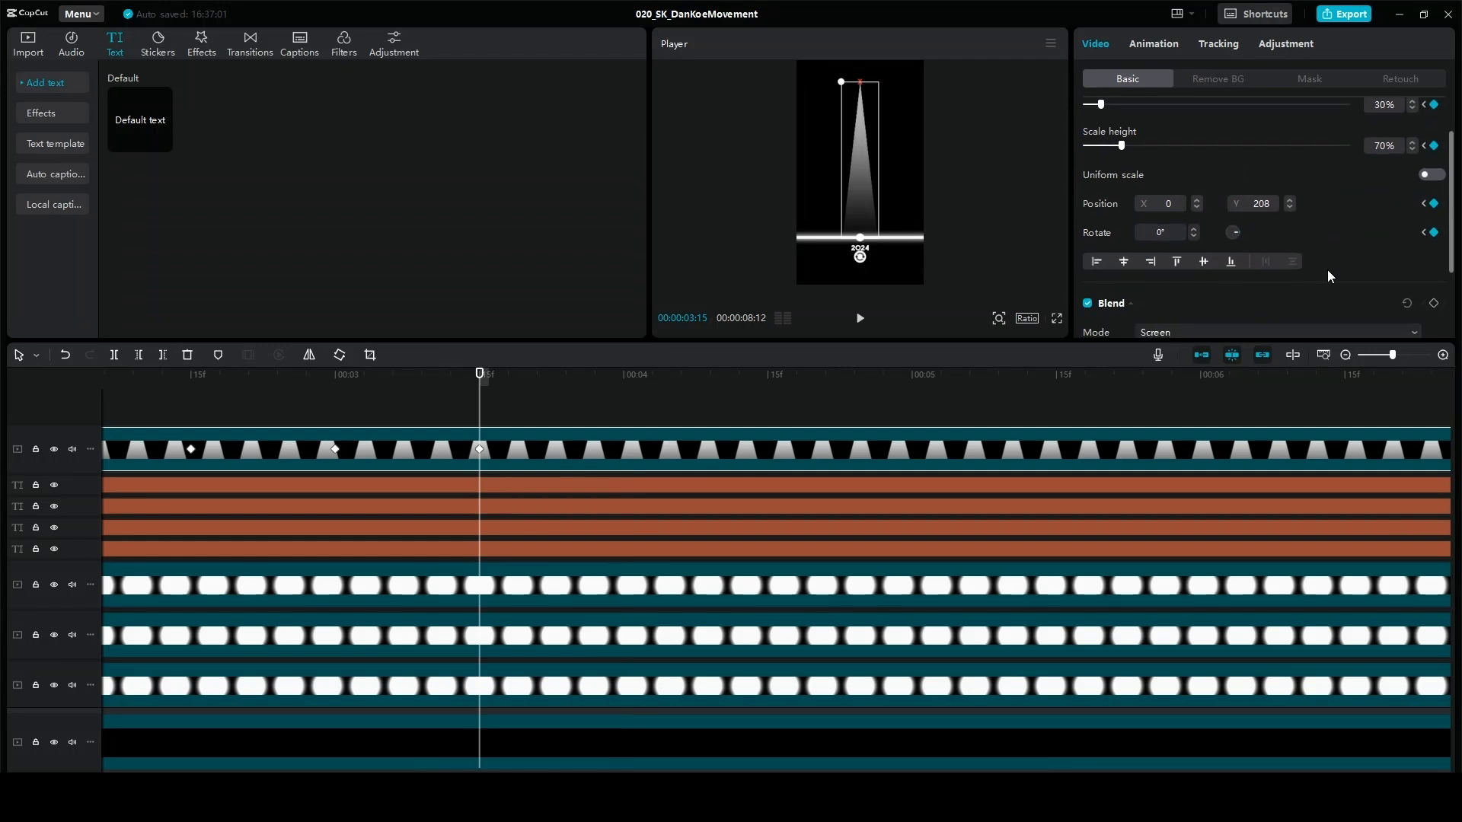
pyautogui.scroll(-2, 1326, 262)
pyautogui.click(1434, 264)
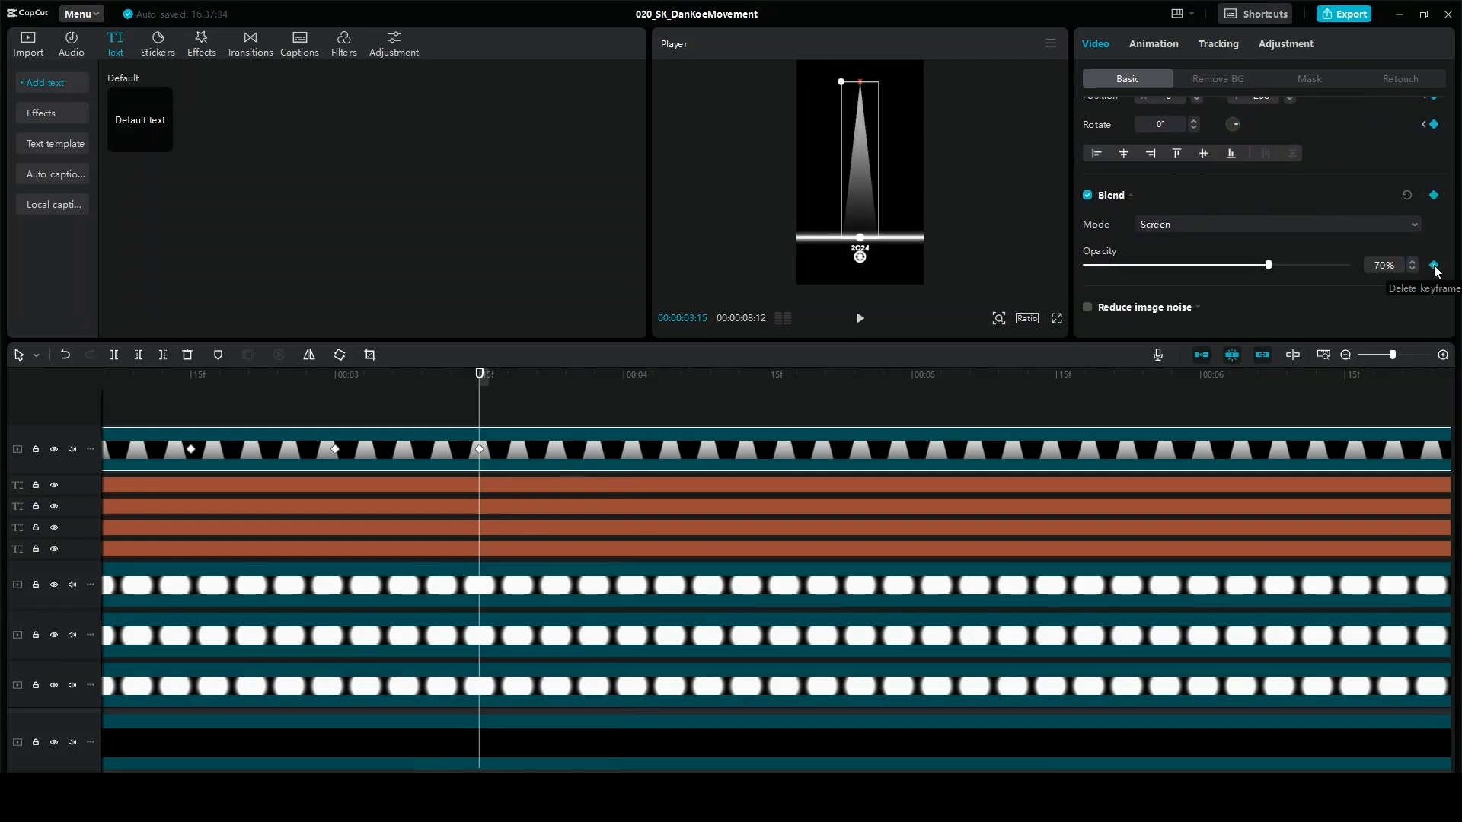
# - At 00:00:04:00, enlarge the beam, all text clips, circles and glowing line together and reposition them so 2024 stays centred in the lower frame
pyautogui.click(624, 375)
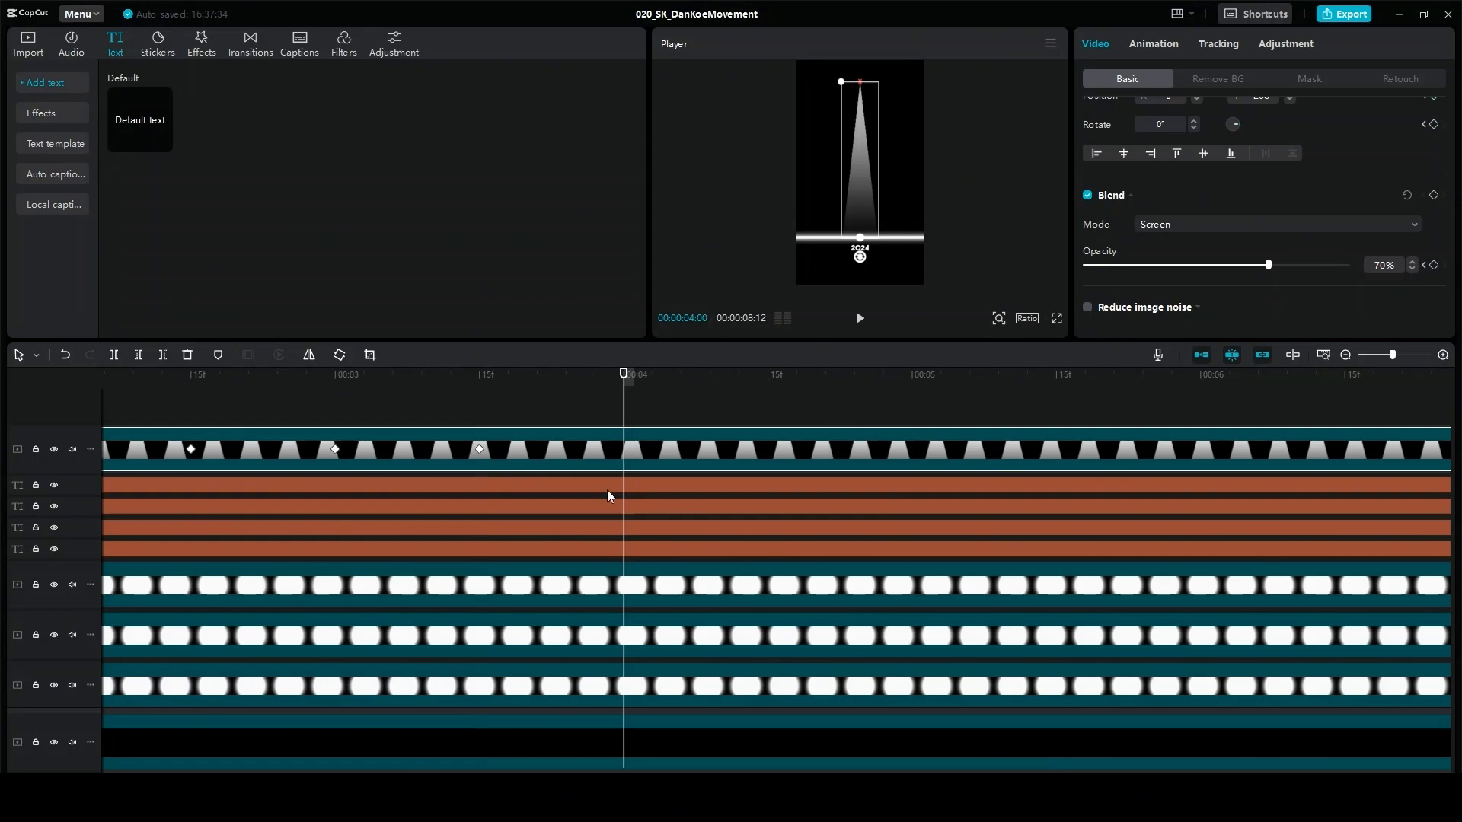
pyautogui.keyDown('ctrl'); pyautogui.click(629, 487); pyautogui.keyUp('ctrl')
pyautogui.keyDown('ctrl'); pyautogui.click(628, 505); pyautogui.keyUp('ctrl')
pyautogui.keyDown('ctrl'); pyautogui.click(622, 527); pyautogui.keyUp('ctrl')
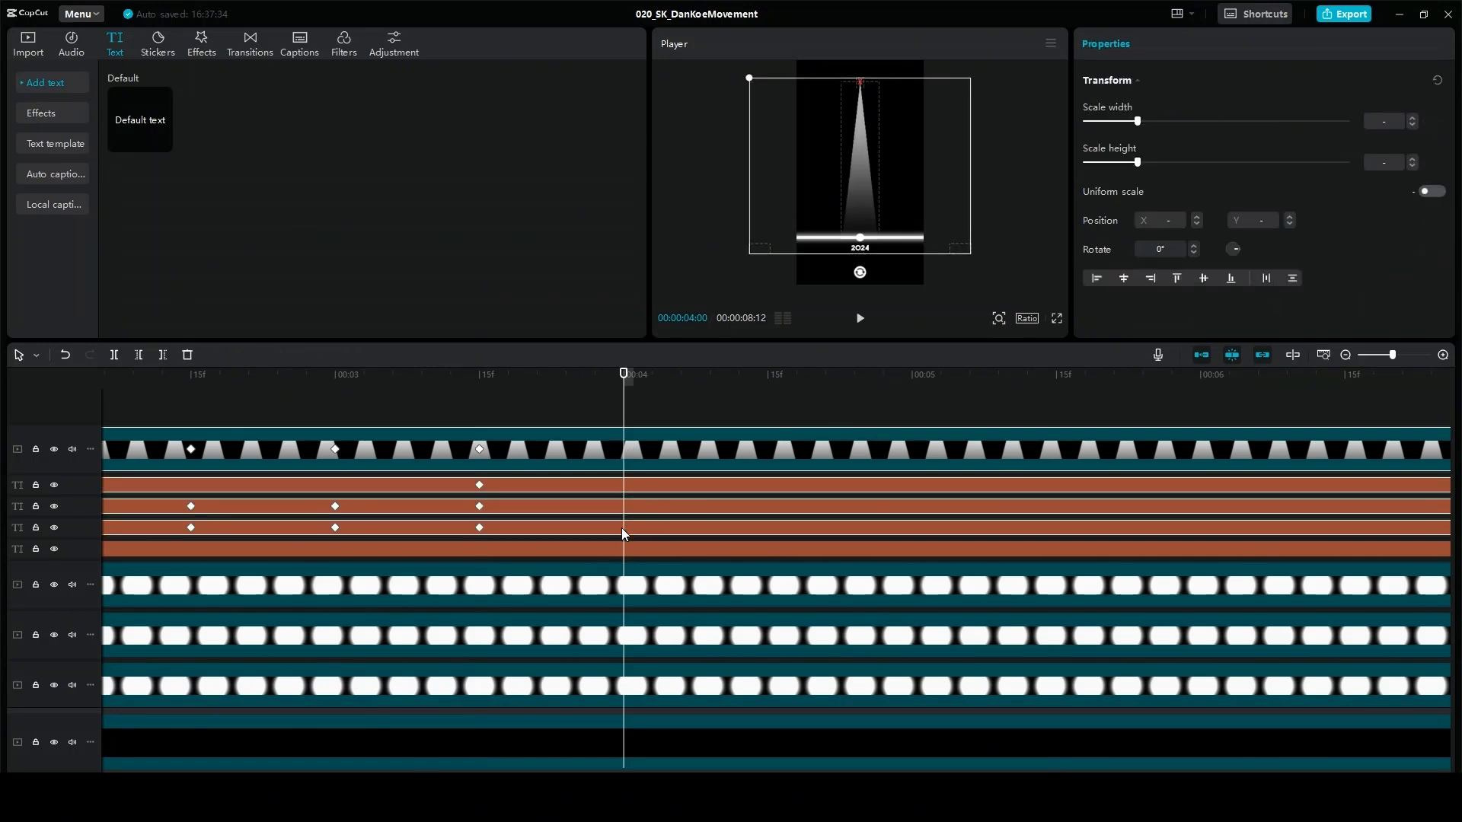
pyautogui.keyDown('ctrl'); pyautogui.click(623, 548); pyautogui.keyUp('ctrl')
pyautogui.keyDown('ctrl'); pyautogui.click(626, 585); pyautogui.keyUp('ctrl')
pyautogui.keyDown('ctrl'); pyautogui.click(629, 635); pyautogui.keyUp('ctrl')
pyautogui.keyDown('ctrl'); pyautogui.click(630, 687); pyautogui.keyUp('ctrl')
pyautogui.scroll(-2, 636, 670)
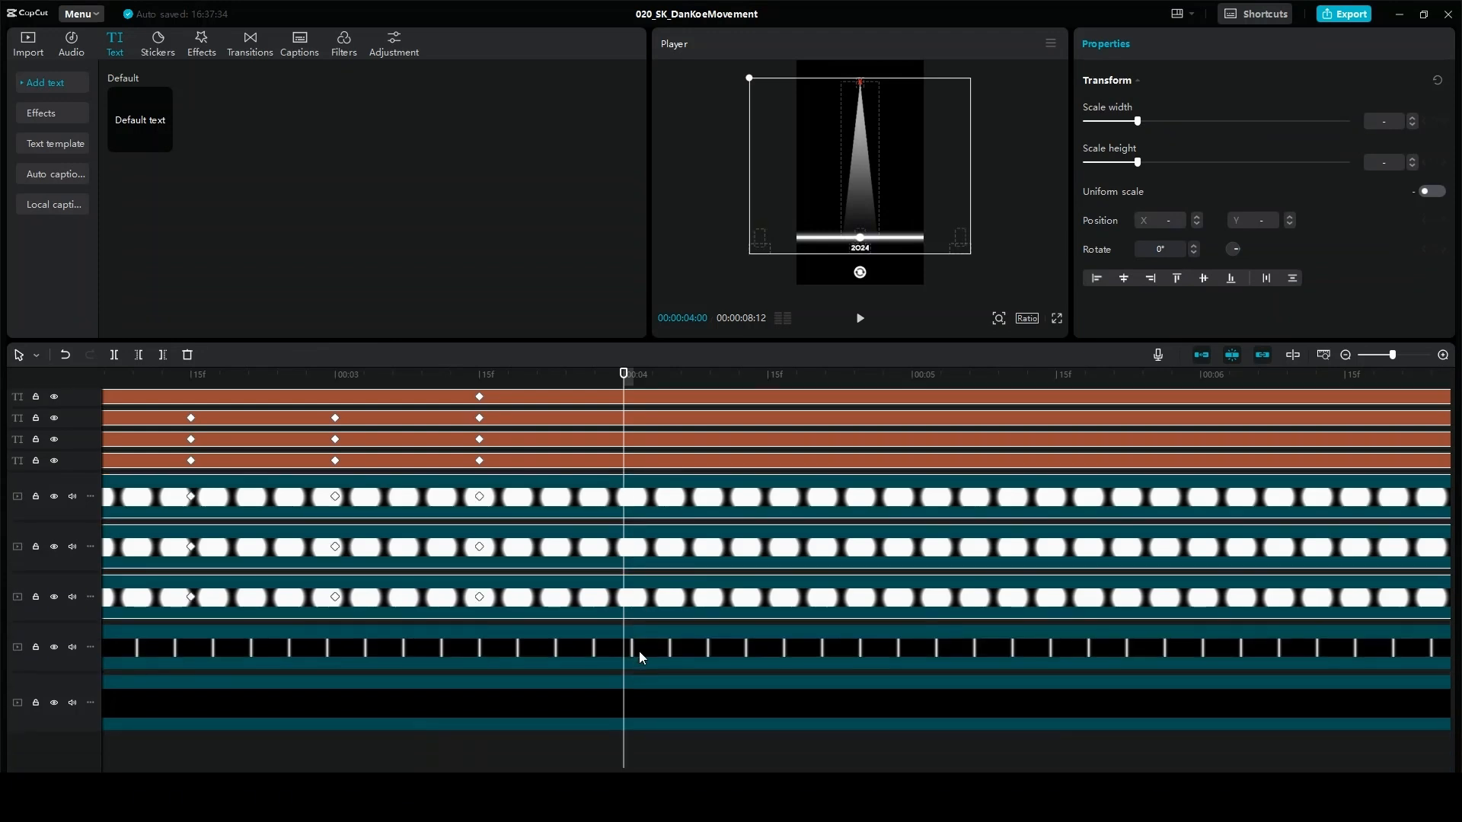
pyautogui.keyDown('ctrl'); pyautogui.click(638, 651); pyautogui.keyUp('ctrl')
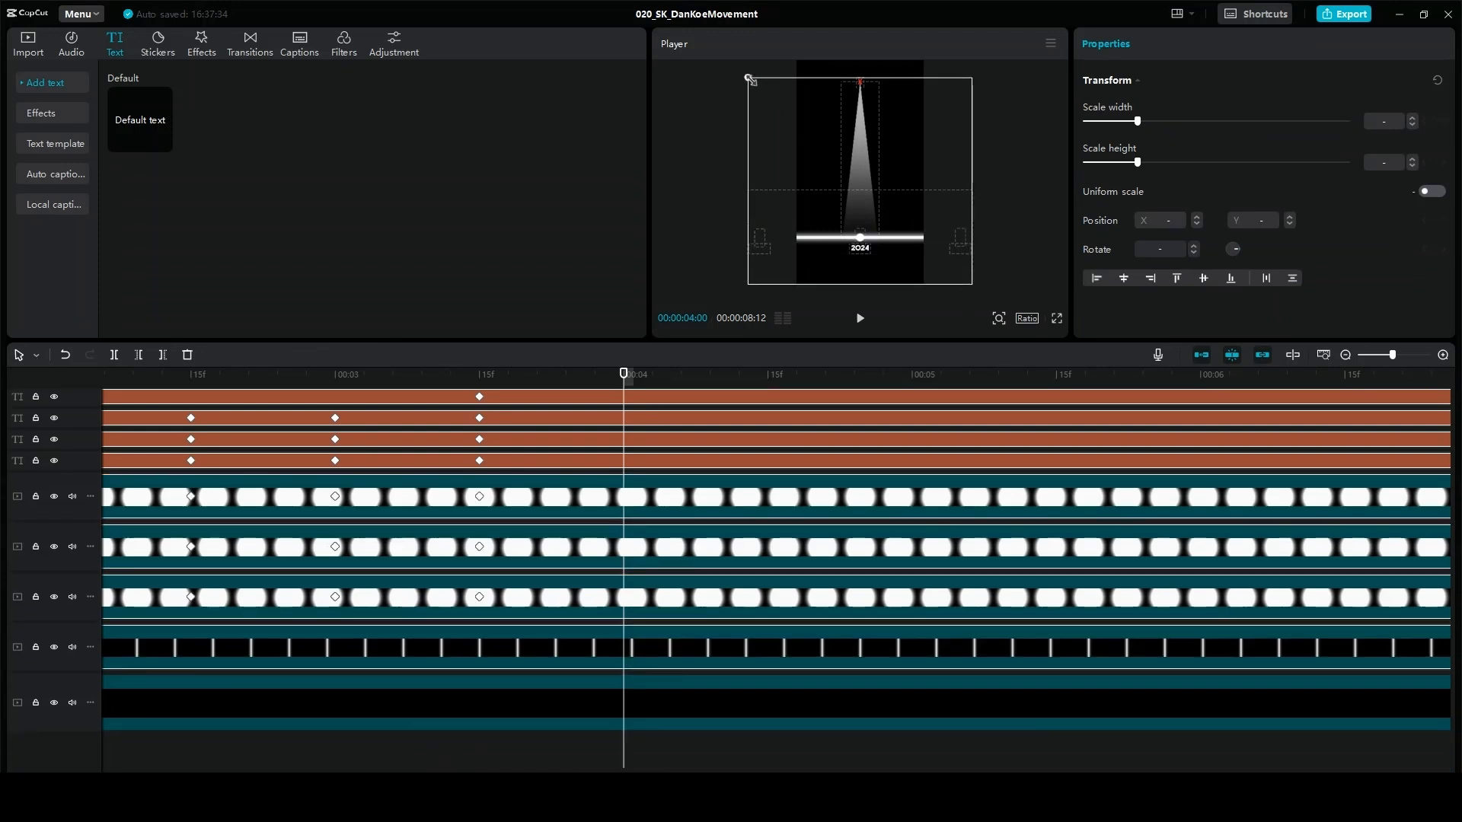
pyautogui.moveTo(749, 77); pyautogui.dragTo(533, 24)
pyautogui.moveTo(863, 284); pyautogui.dragTo(865, 203)
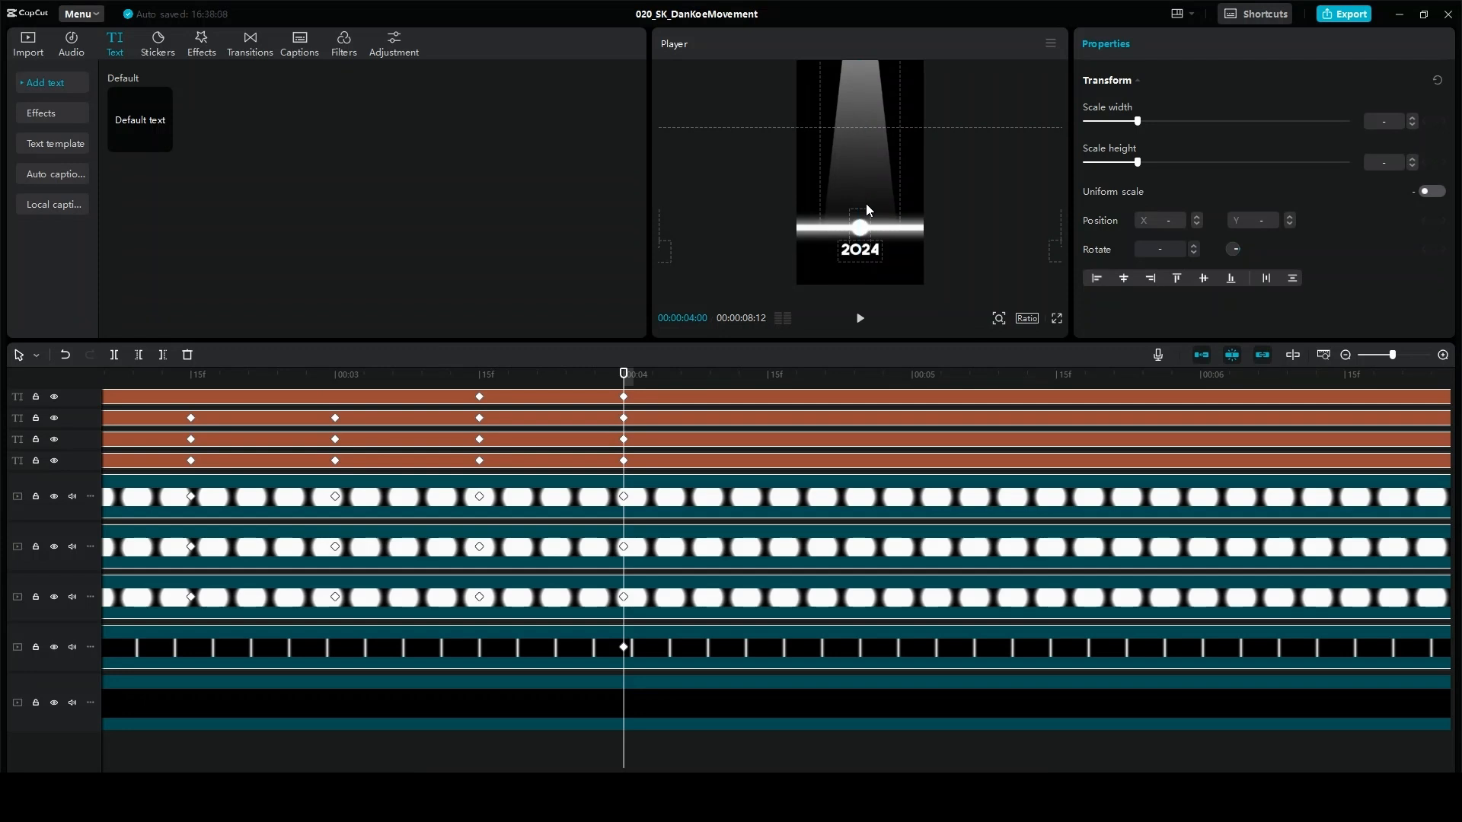
# - Keyframe the light beam's opacity at 0% at 00:00:04:00
pyautogui.scroll(1, 630, 501)
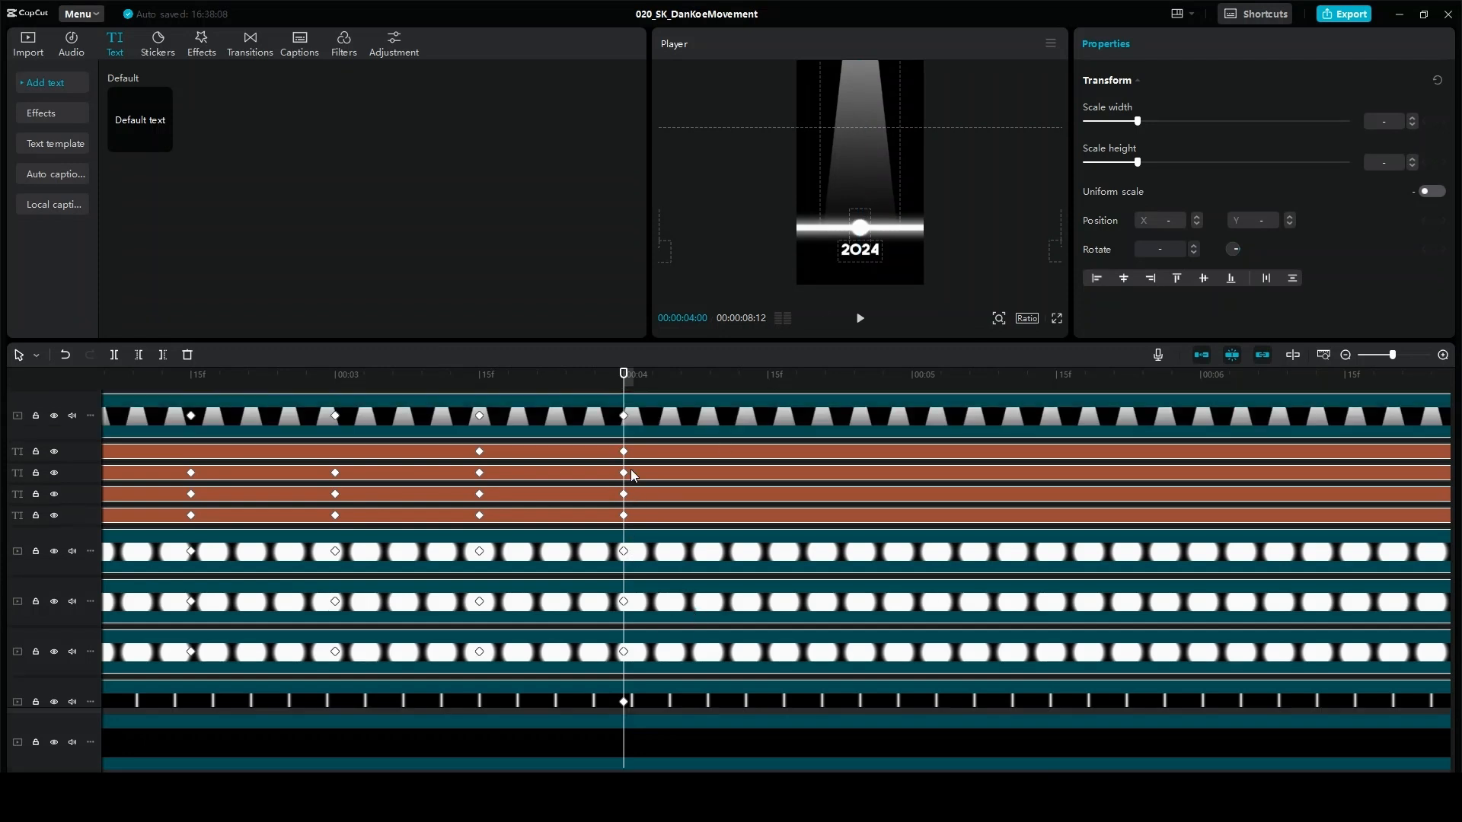
pyautogui.click(629, 417)
pyautogui.scroll(-3, 1428, 233)
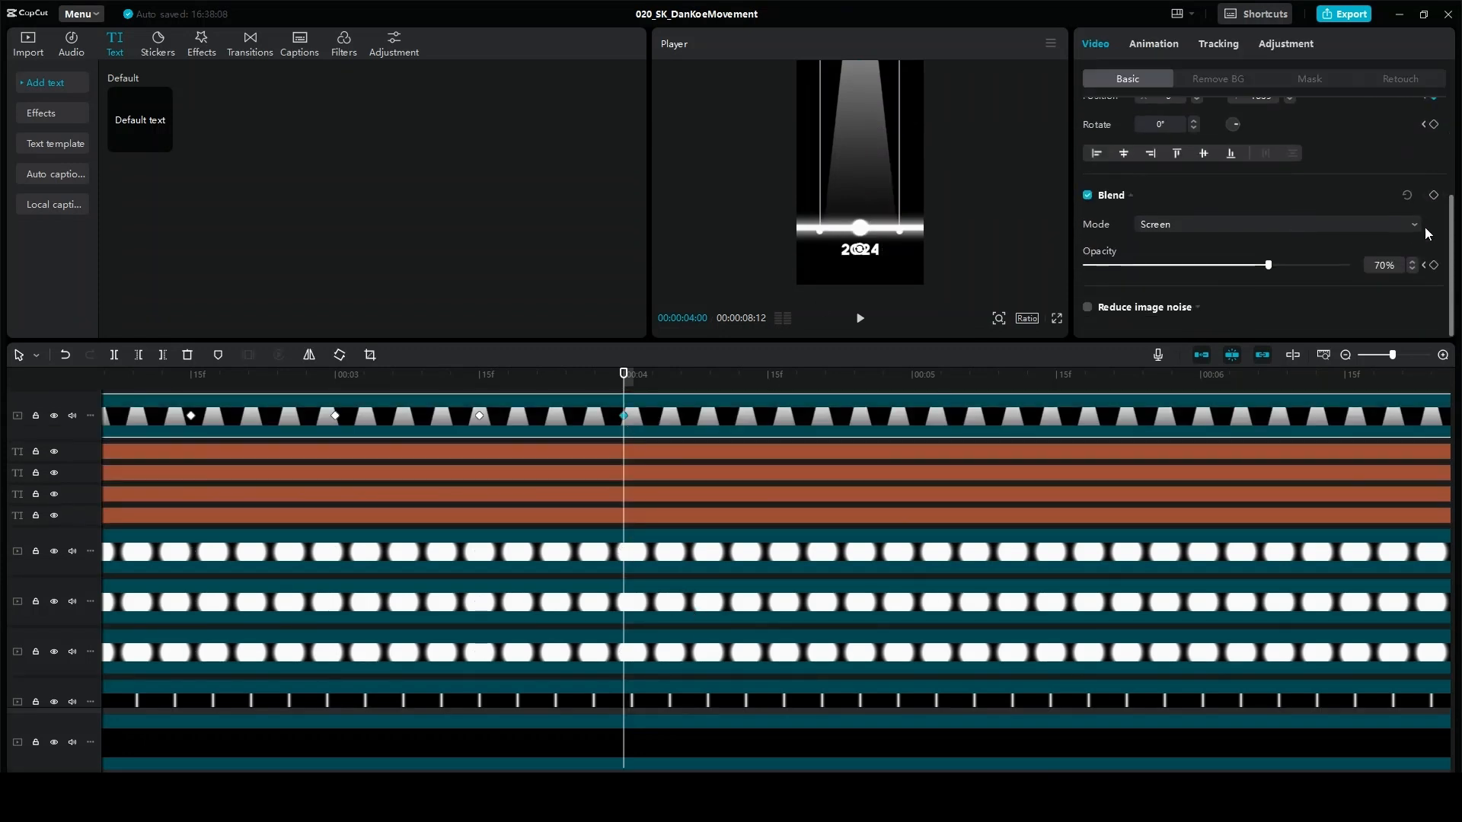
pyautogui.click(1434, 265)
pyautogui.moveTo(1268, 265); pyautogui.dragTo(1058, 272)
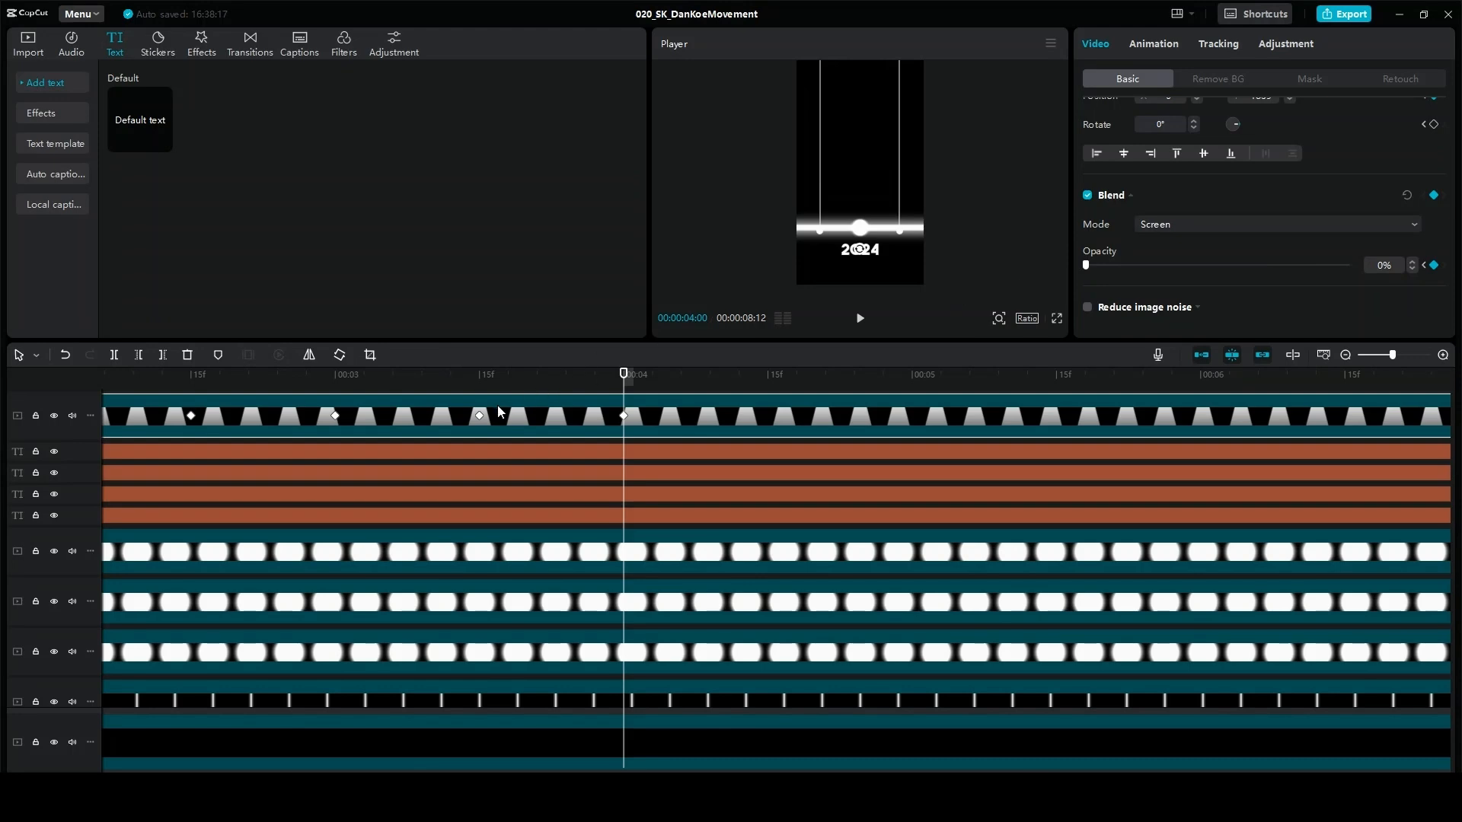
# - Play the section from the beam's 00:00:03:15 keyframe to check the zoom and fade-out
pyautogui.click(479, 416)
pyautogui.press('space')
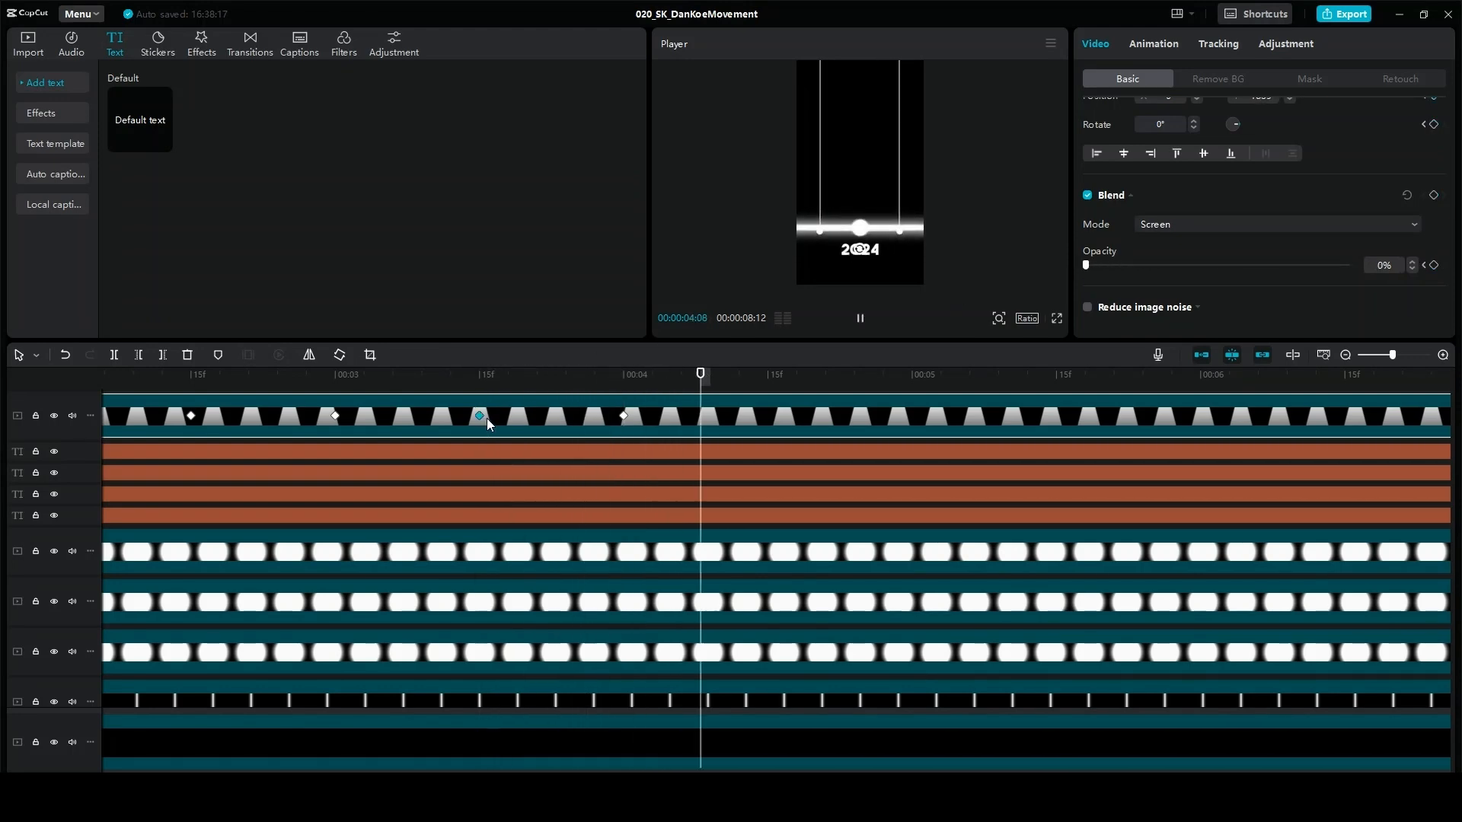
pyautogui.press('space')
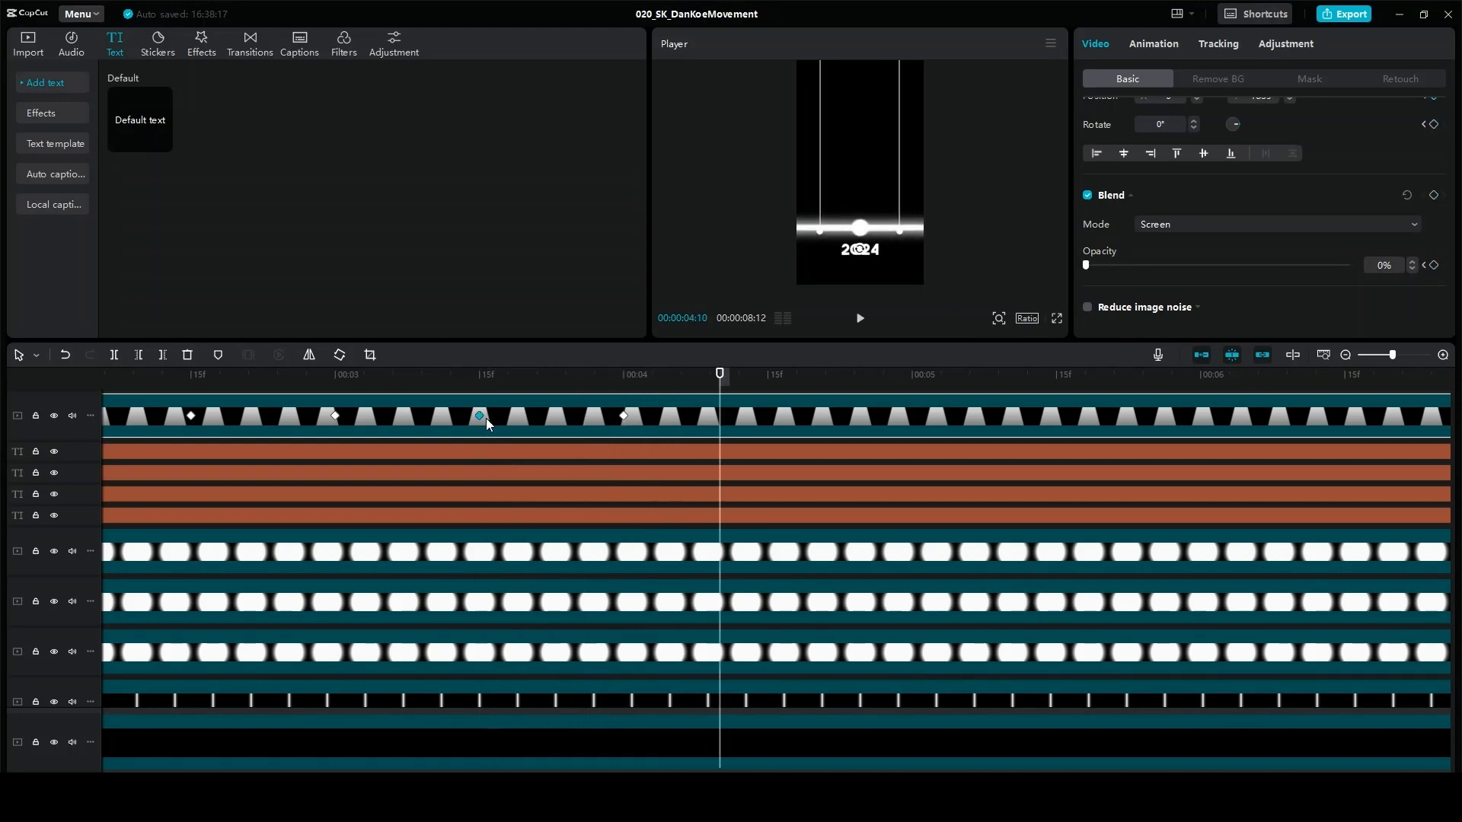
pyautogui.click(484, 418)
pyautogui.press('space')
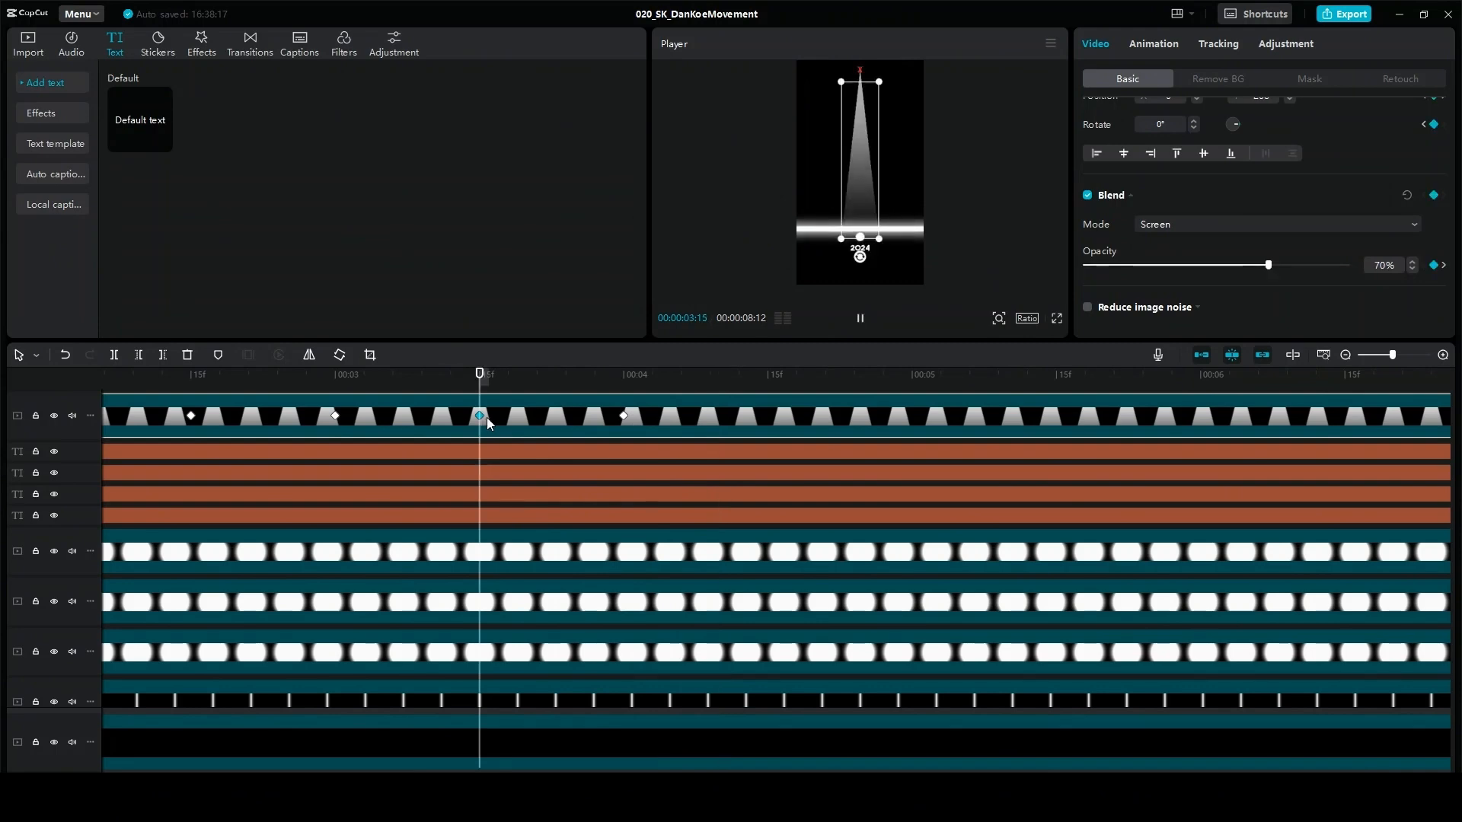
pyautogui.press('space')
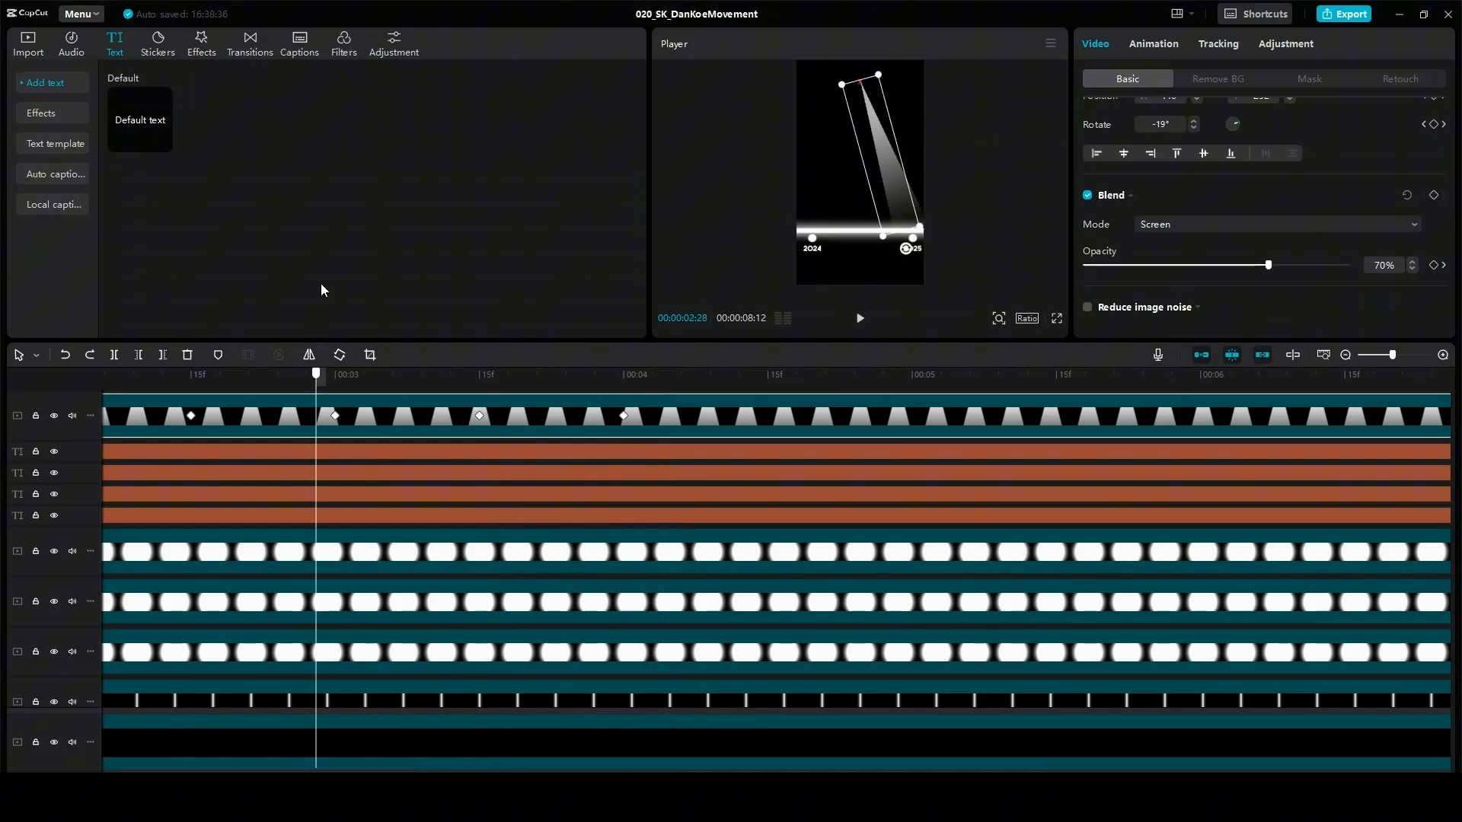
# - Play the whole animation from the start in full screen, then return to the editor
pyautogui.moveTo(321, 283); pyautogui.dragTo(3, 343)
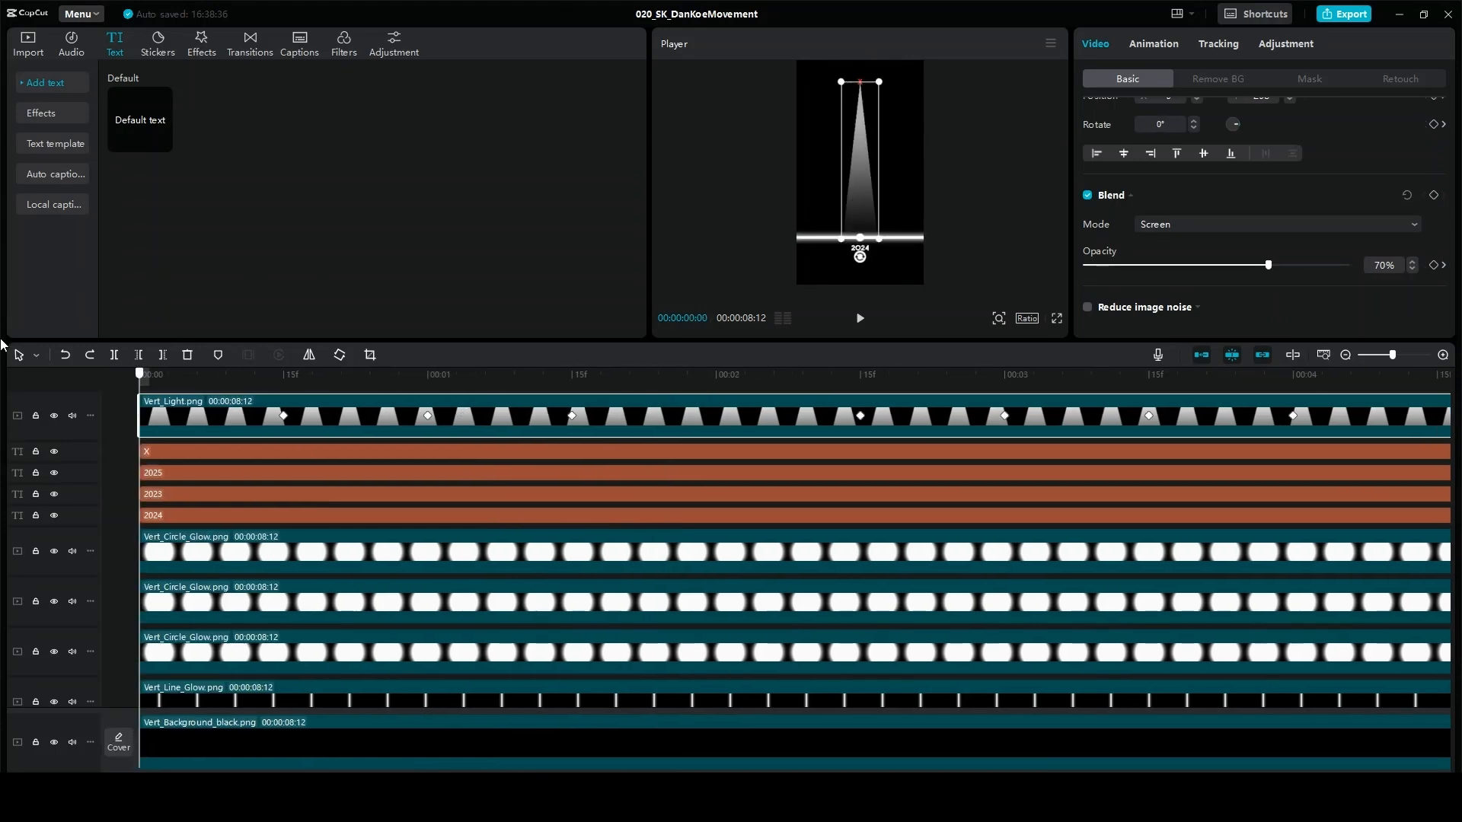
pyautogui.click(1056, 318)
pyautogui.press('space')
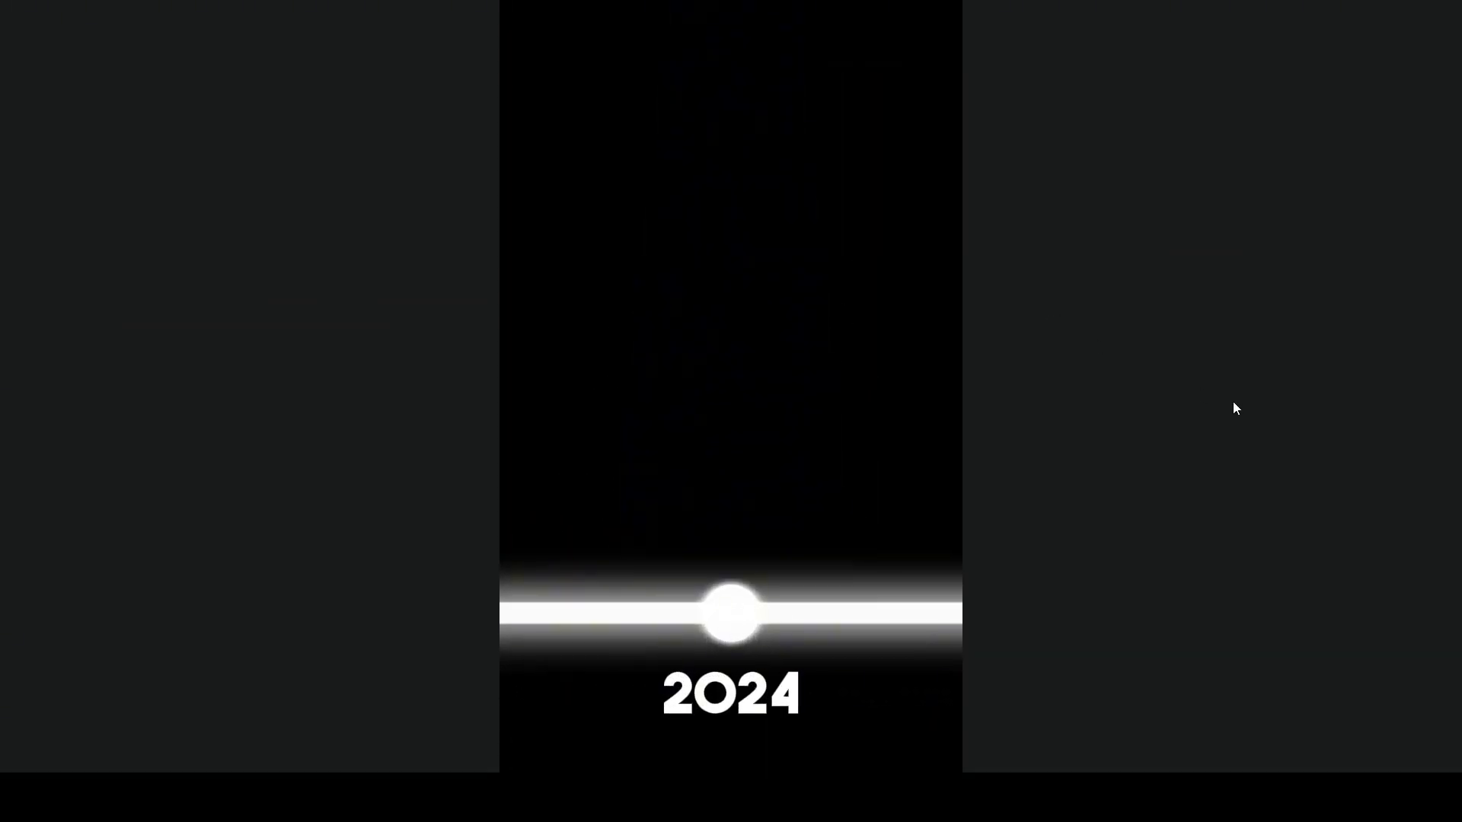
pyautogui.press('Escape')
# - Copy the Vert_Line_Glow.png clip's 00:00:00:15 keyframe to 00:00:03:15, aligned with the circle's keyframe, and return to the start
pyautogui.scroll(-1, 1052, 680)
pyautogui.hscroll(5, 1047, 701)
pyautogui.click(1039, 738)
pyautogui.hscroll(-5, 1039, 738)
pyautogui.click(266, 655)
pyautogui.click(283, 647)
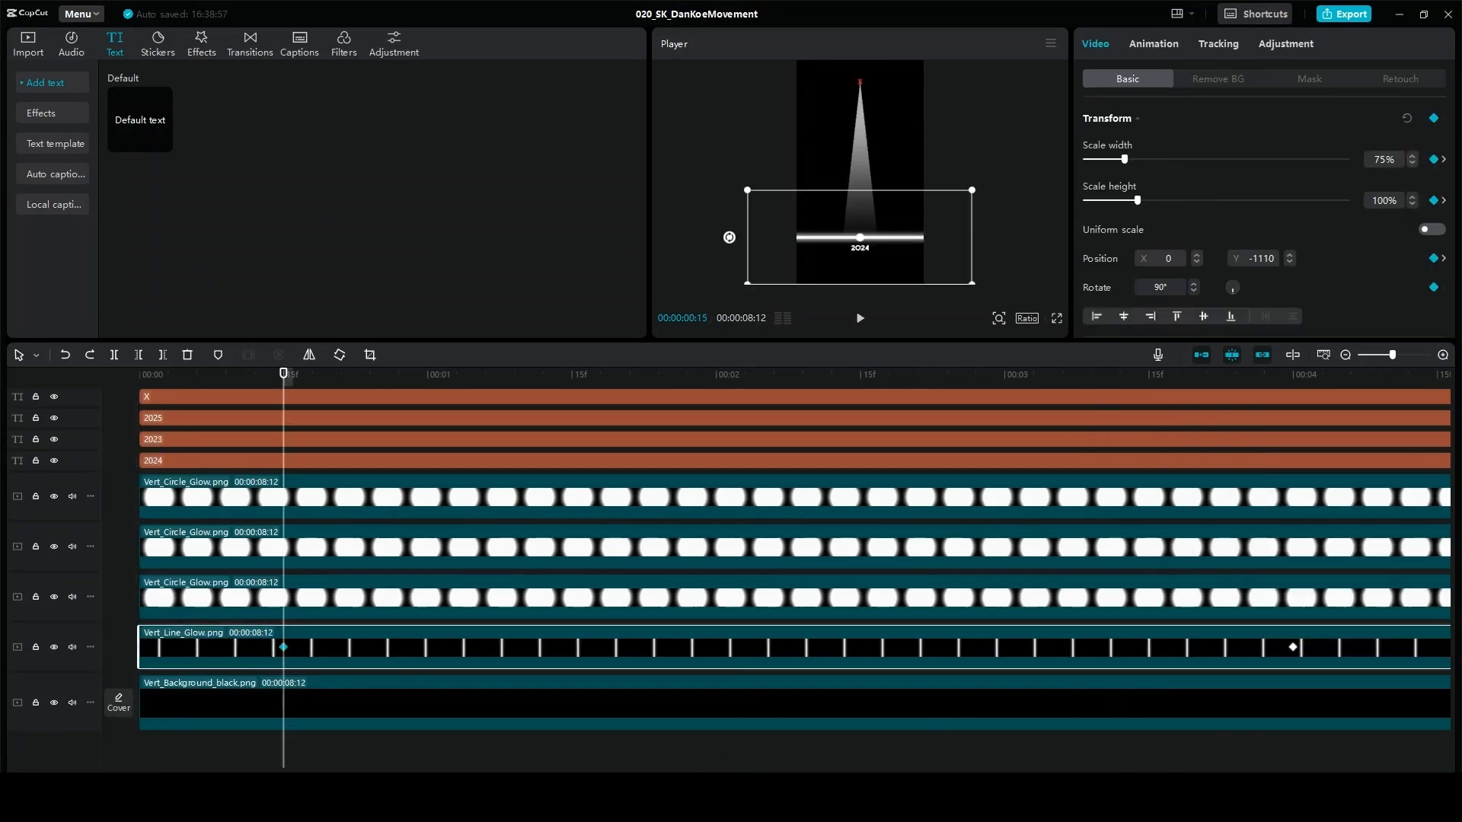
pyautogui.hscroll(5, 711, 378)
pyautogui.click(710, 597)
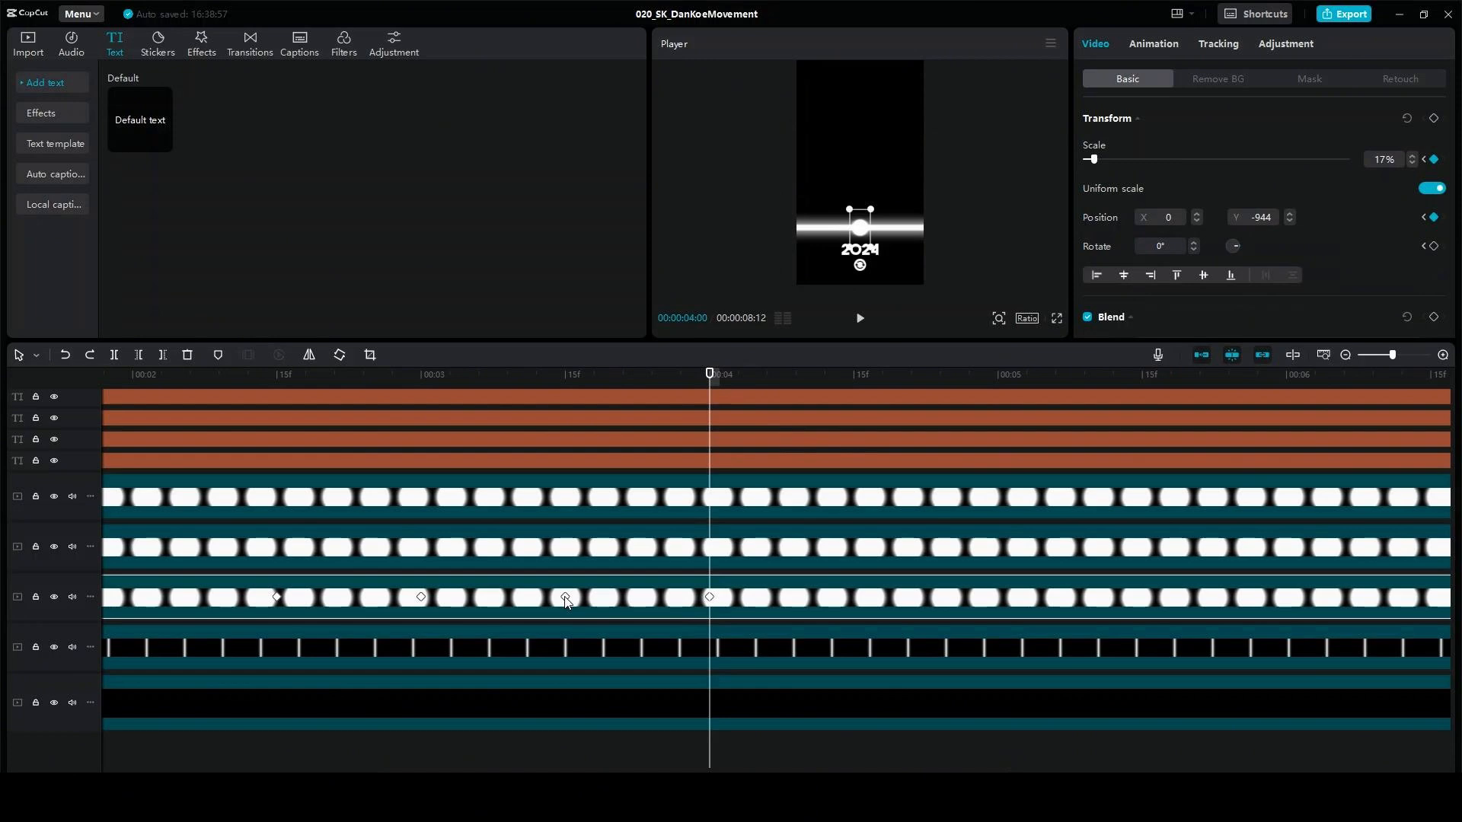
pyautogui.click(565, 597)
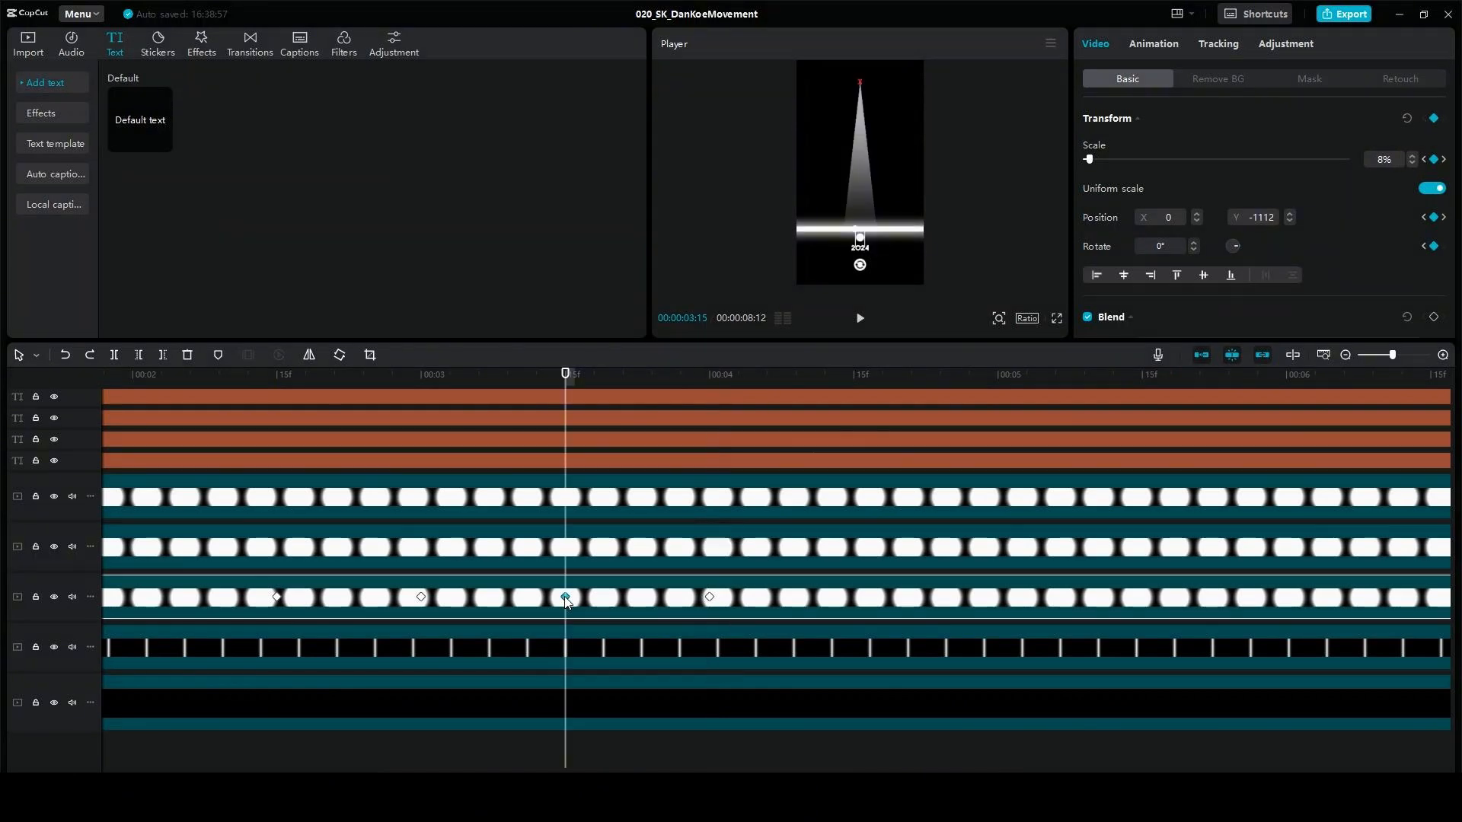
pyautogui.click(564, 650)
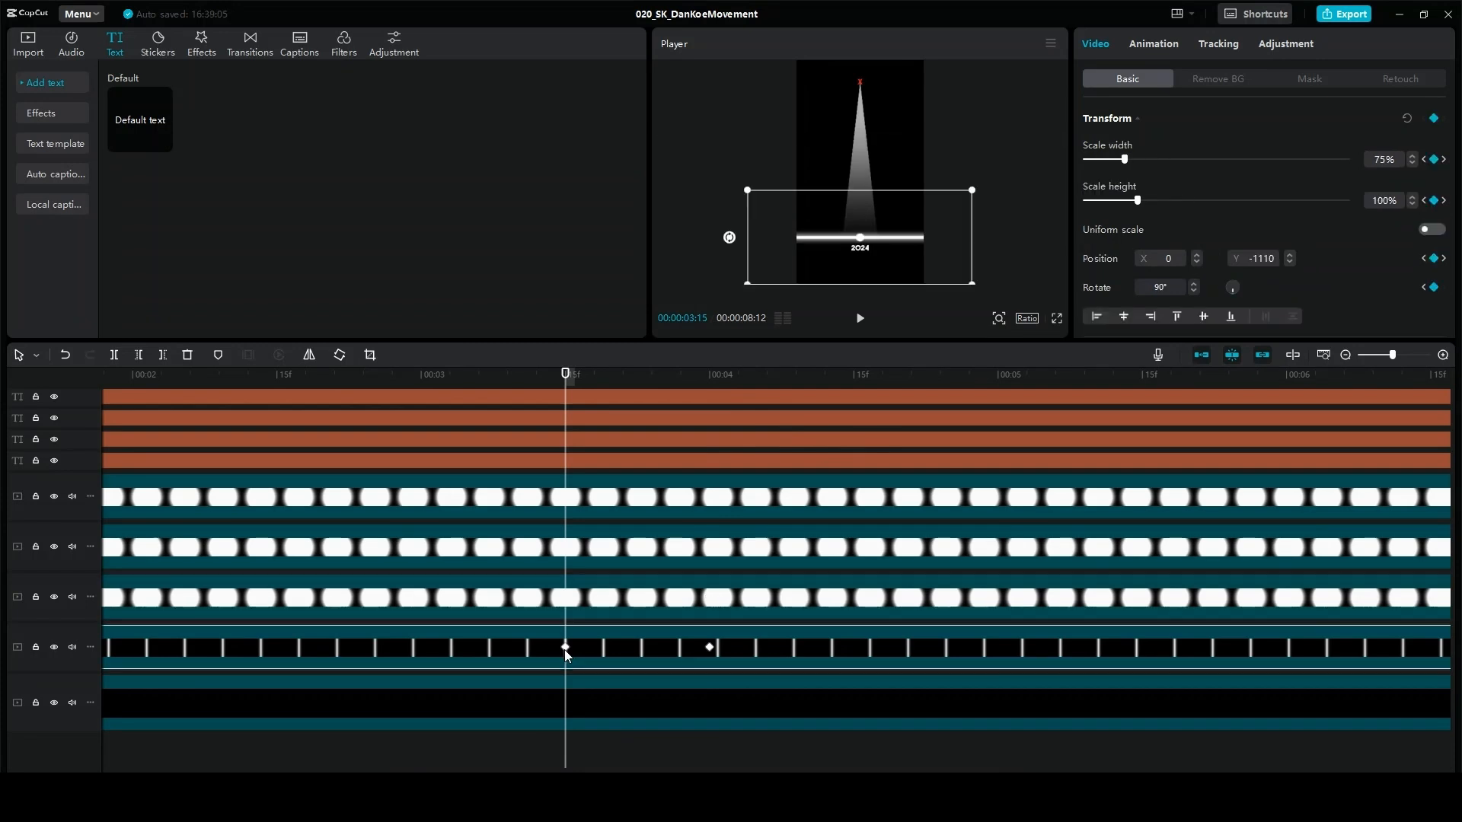
pyautogui.press('Home')
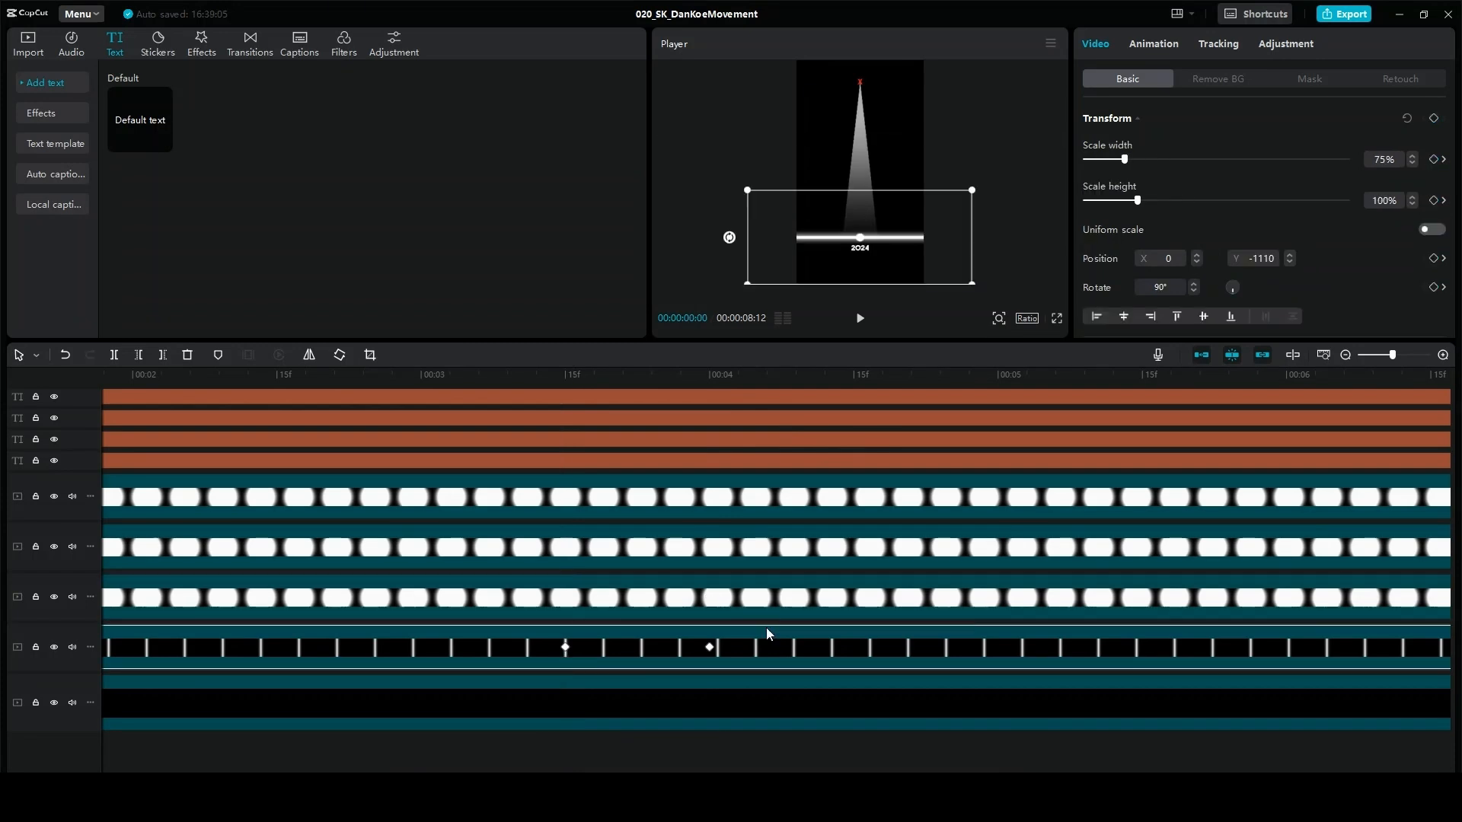